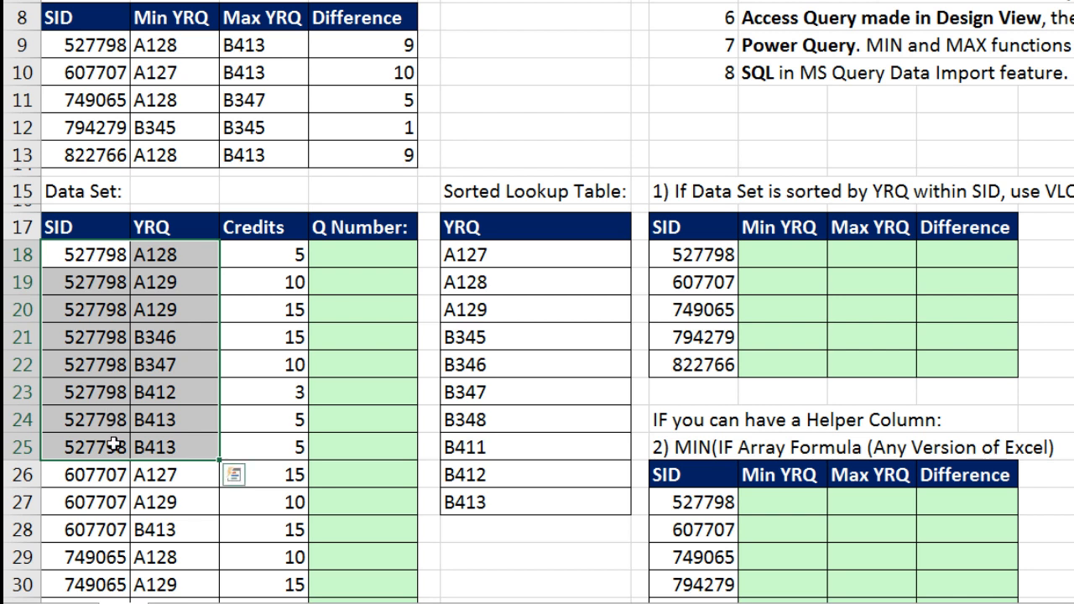
Enter the exact-match formula =VLOOKUP(H18,$A$18:$B$39,2,0) in I18 as the first Min YRQ.
click(777, 257)
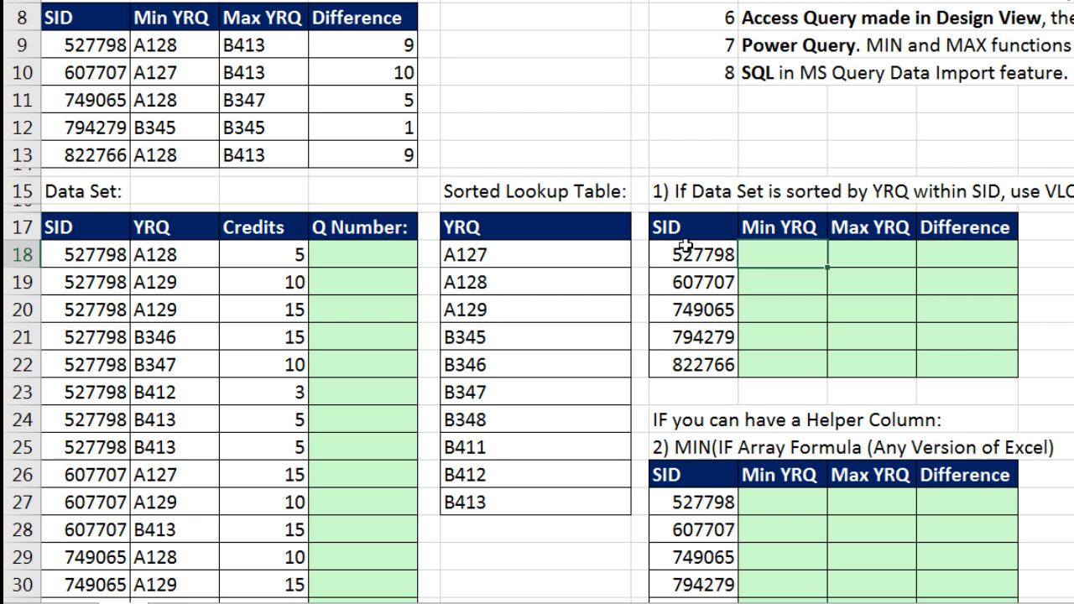
text(=vl)
key(Tab)
key(Left)
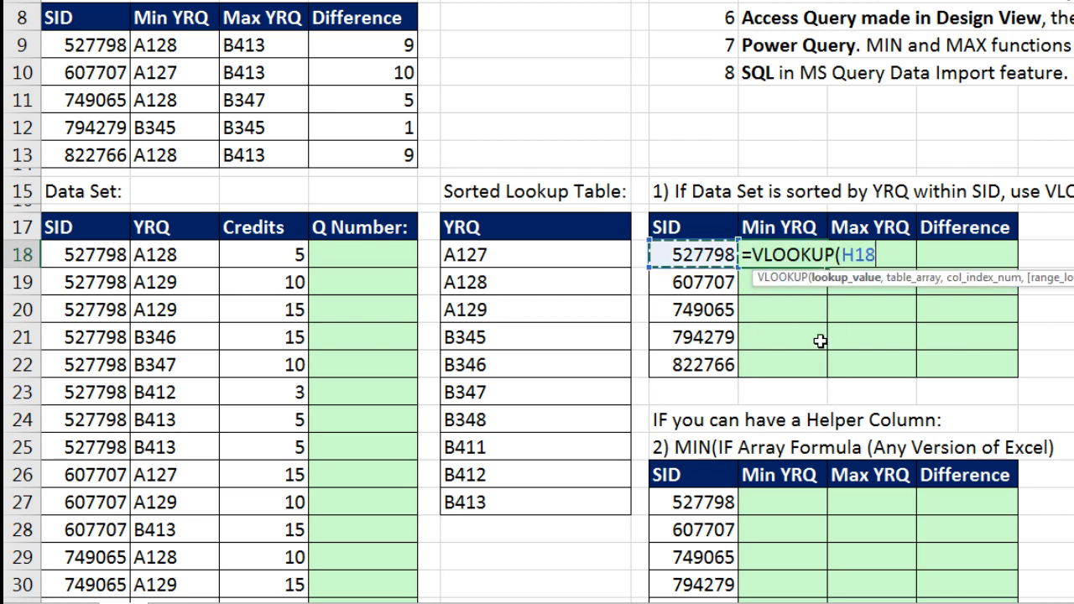
text(,)
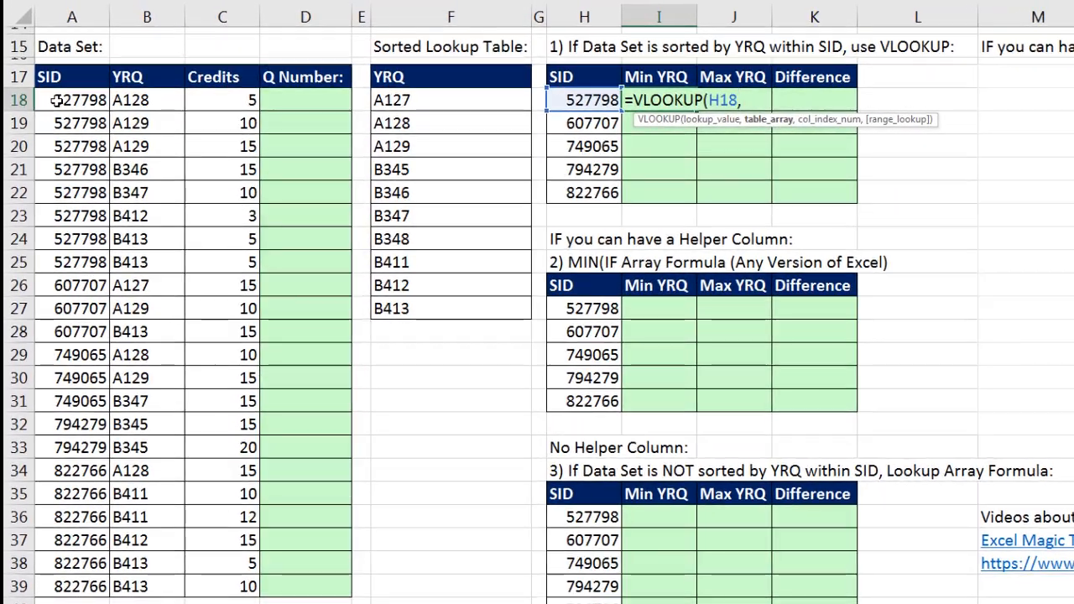
drag(69, 120, 141, 582)
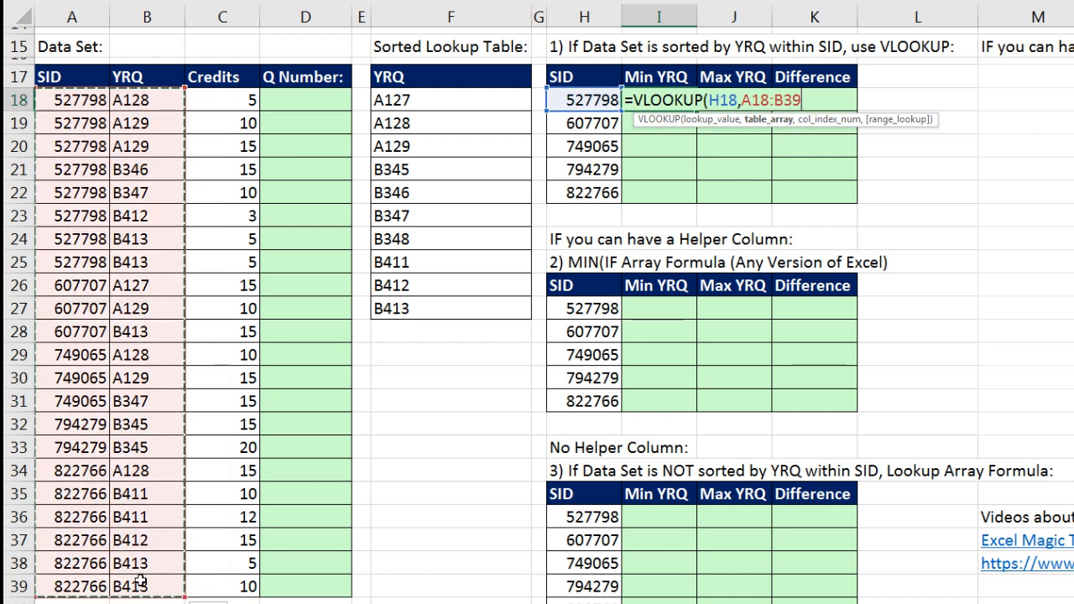
key(F4)
text(,2)
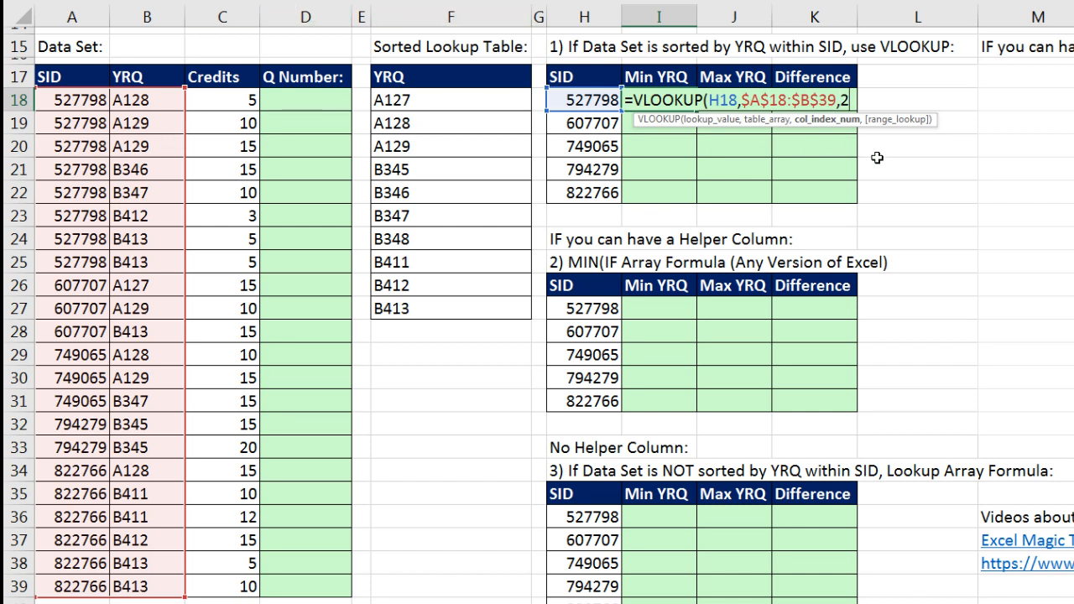
text(,)
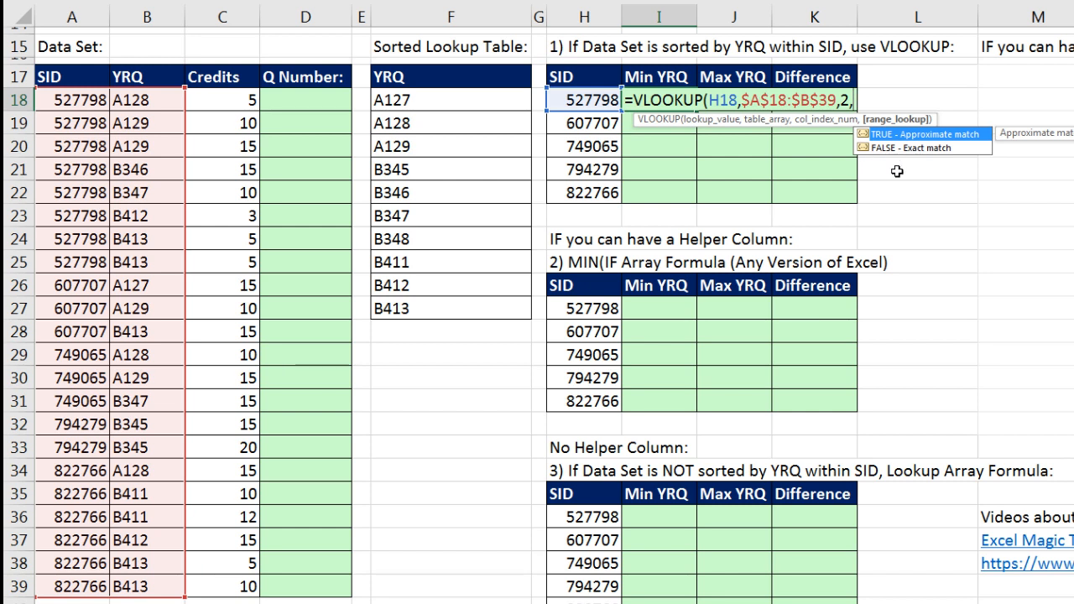
text(0)
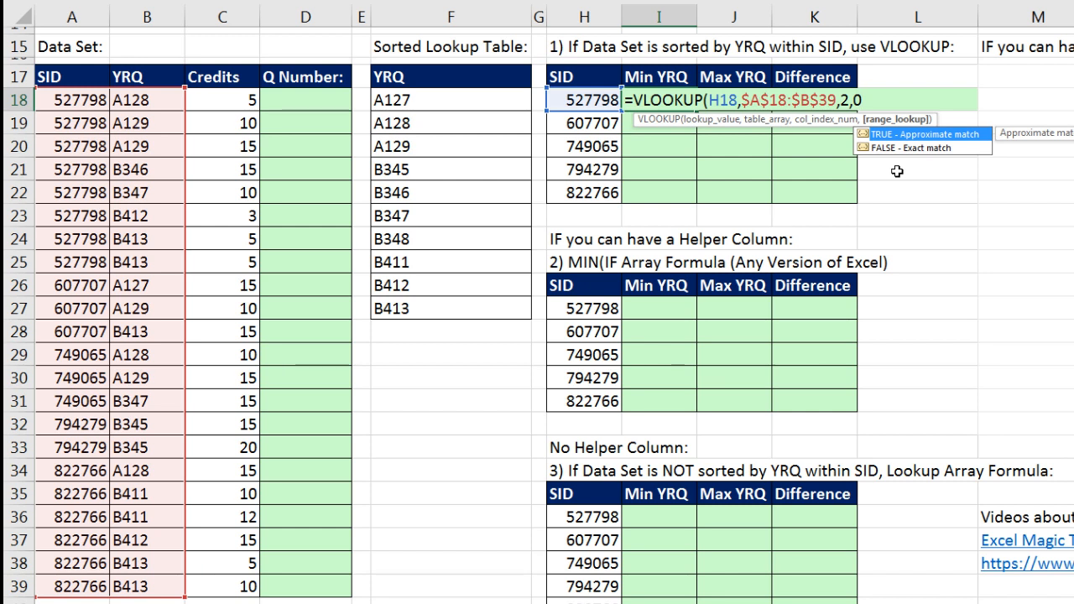
text())
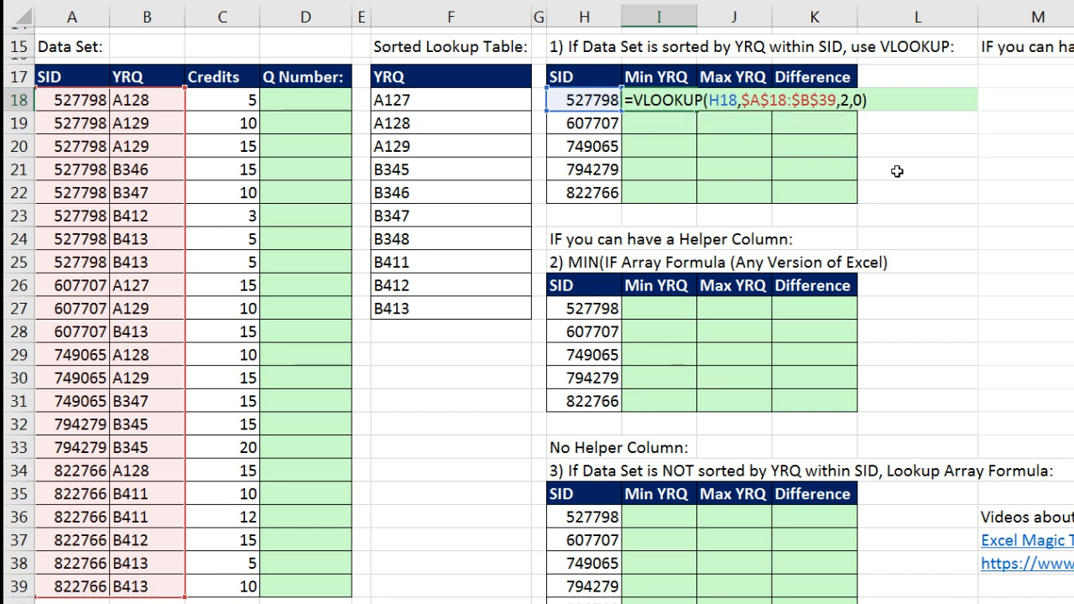
key(ctrl+Return)
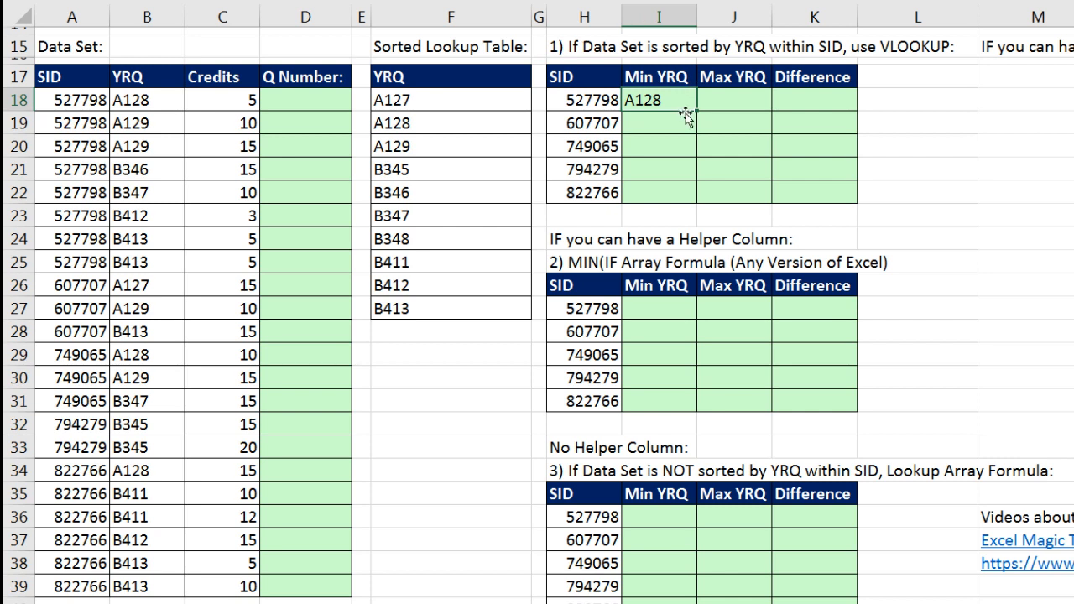
Fill the Min YRQ formula down through I22 and check the last row against its first record in A34:B34.
drag(696, 110, 672, 197)
click(657, 194)
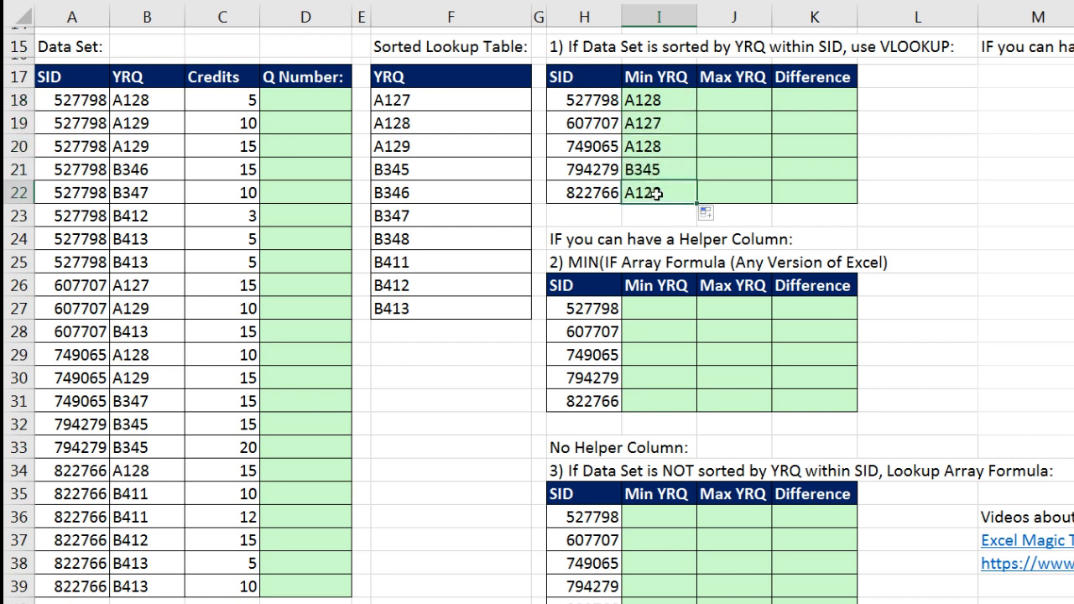
key(F2)
key(Escape)
drag(70, 471, 143, 460)
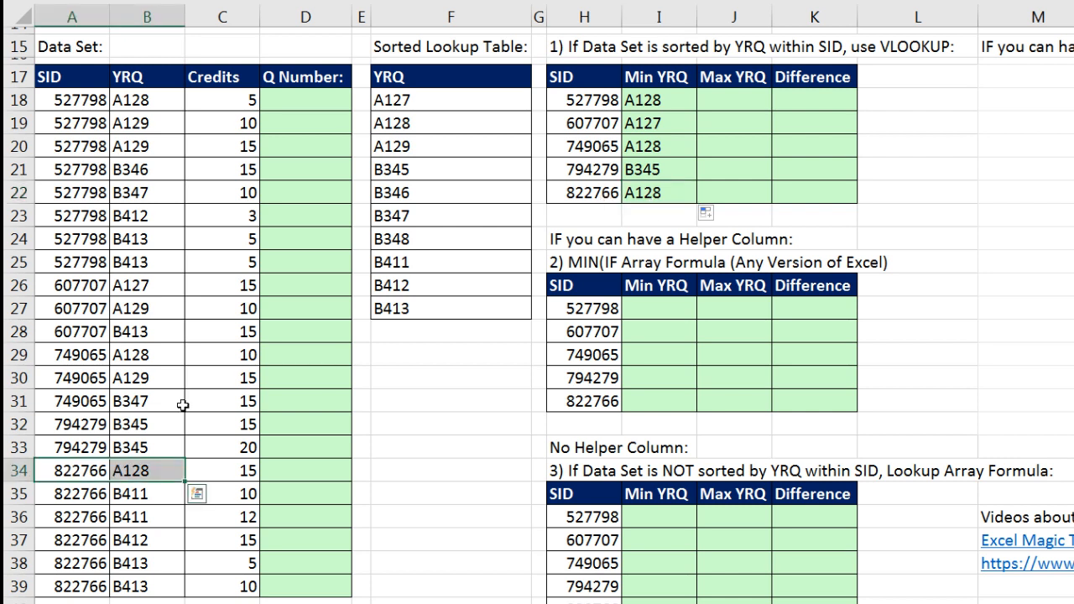
Enter the approximate-match formula =VLOOKUP(H18,$A$18:$B$39,2) in J18 as the first Max YRQ, omitting the range lookup argument.
click(726, 94)
text(=VLOOKUP()
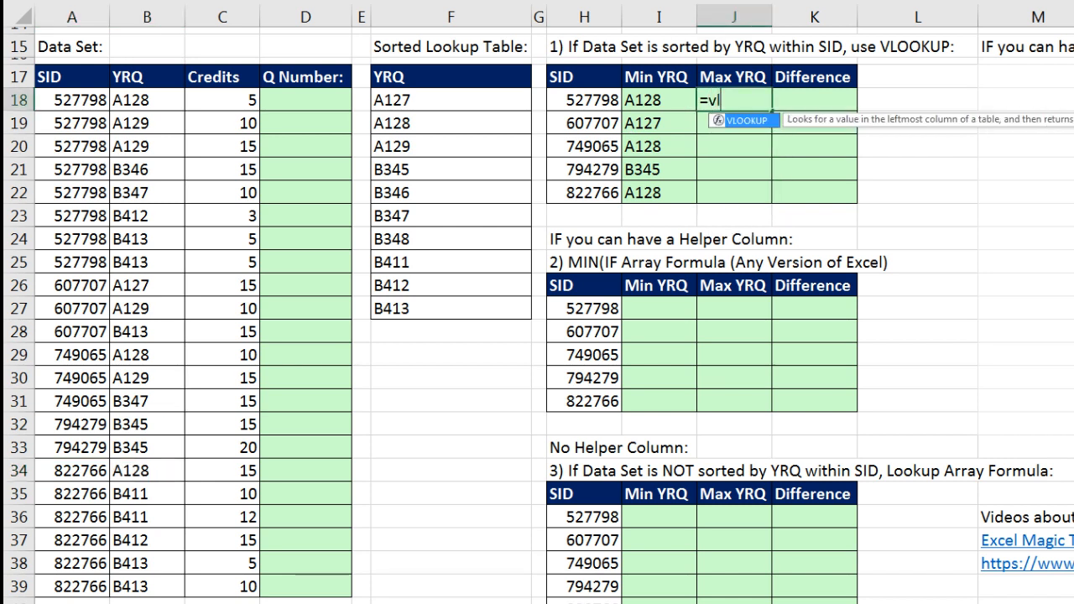
key(Left)
key(Left)
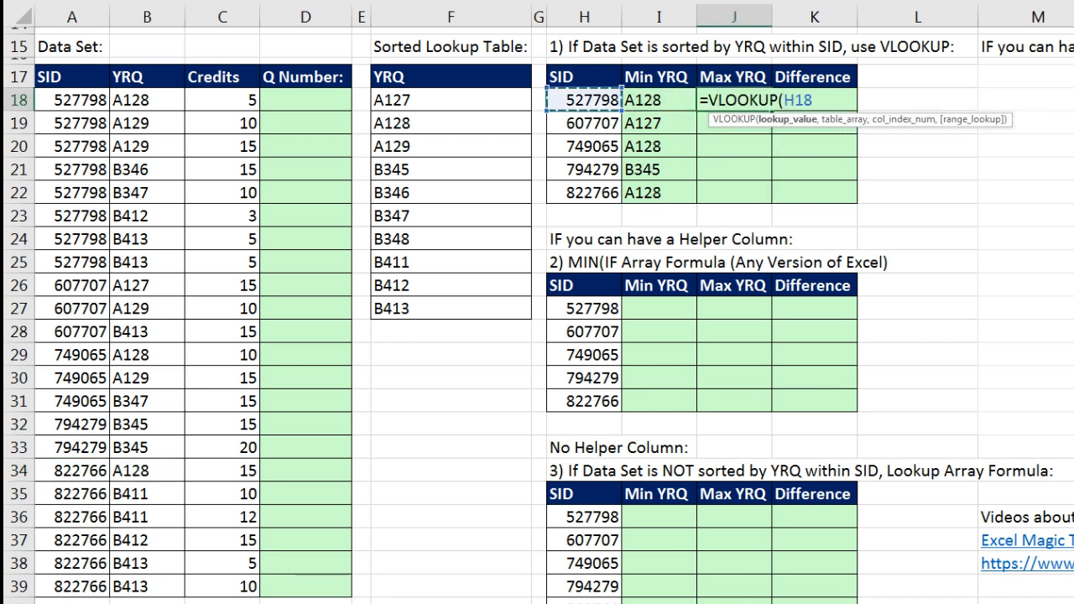
text(,)
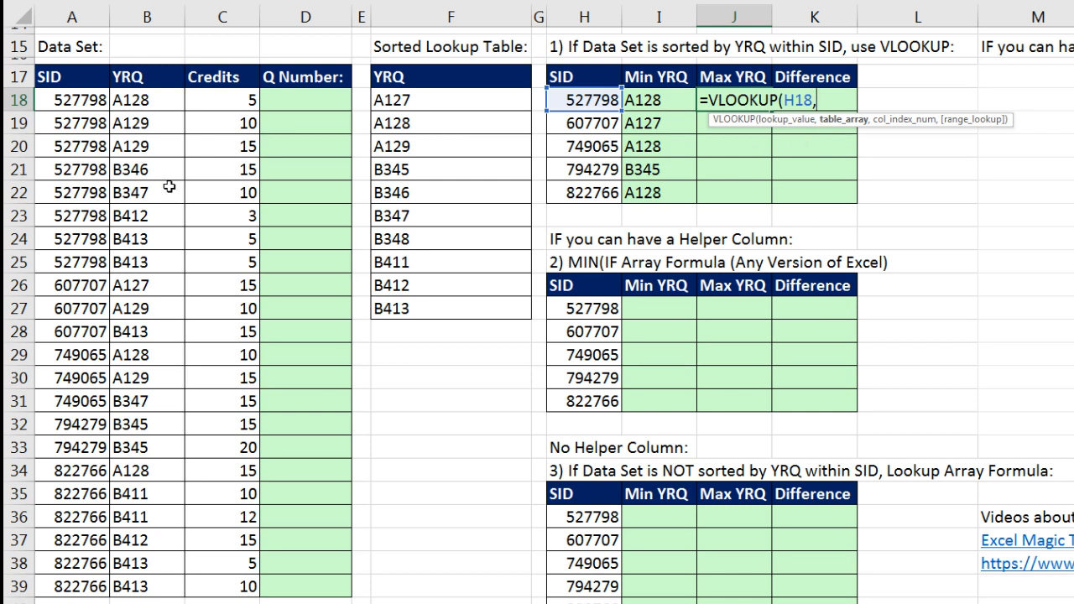
drag(48, 104, 169, 578)
key(F4)
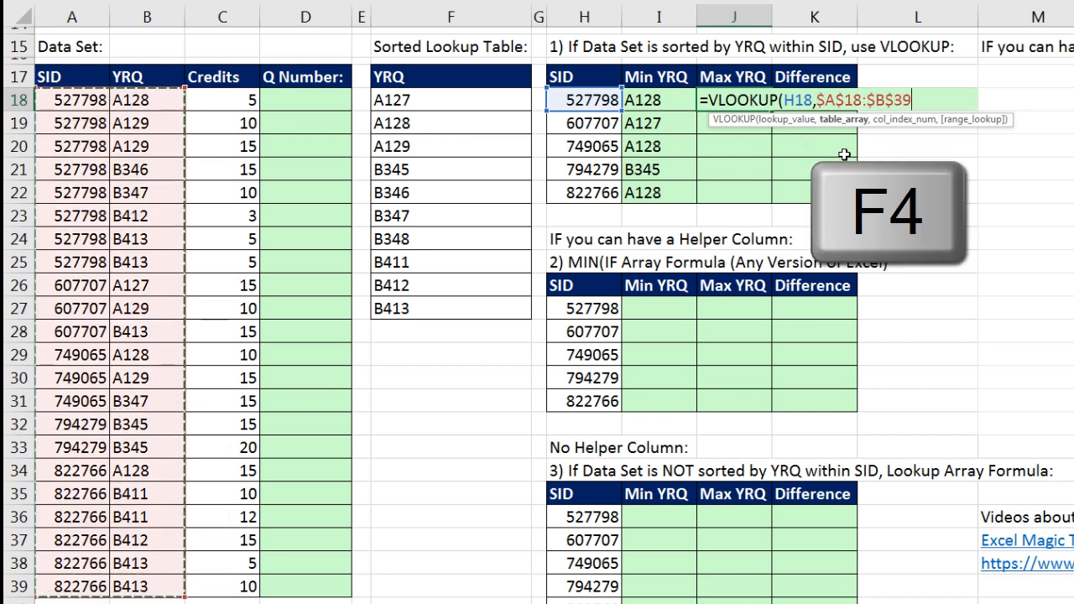
text(,2,)
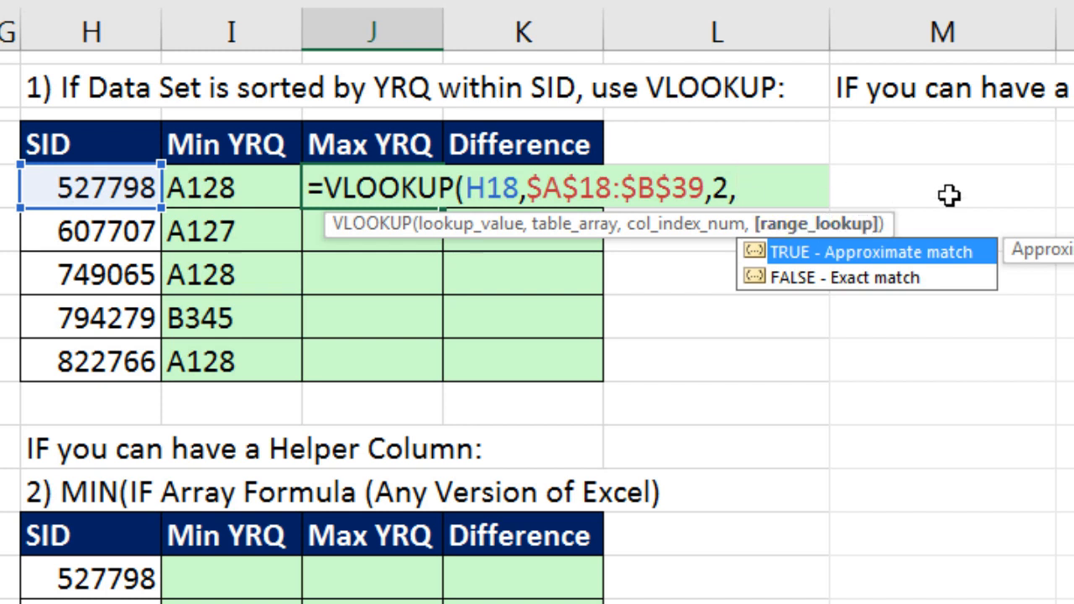
key(BackSpace)
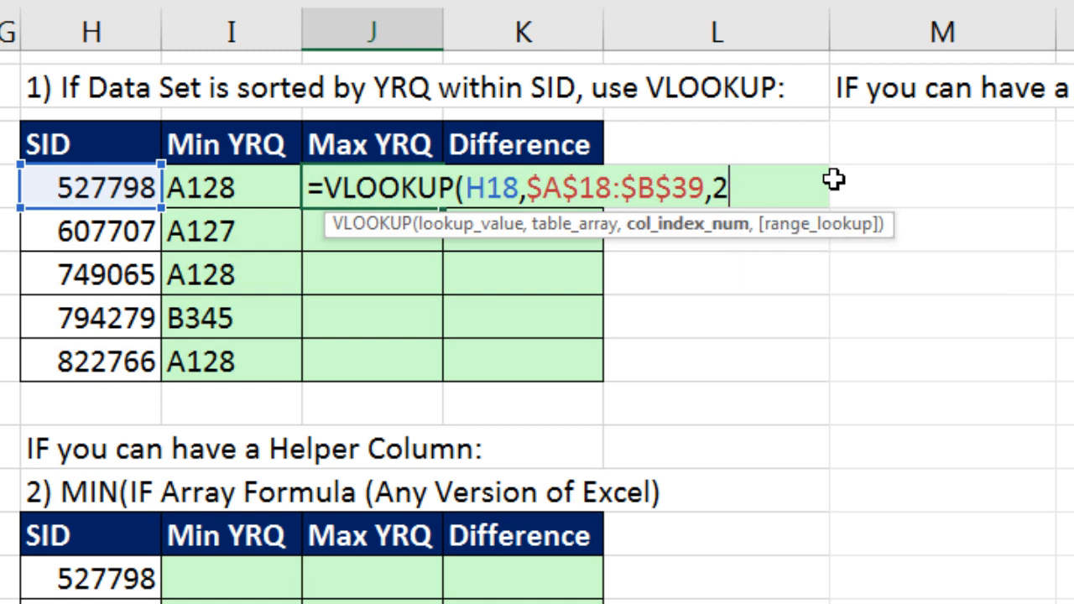
text())
key(ctrl+Return)
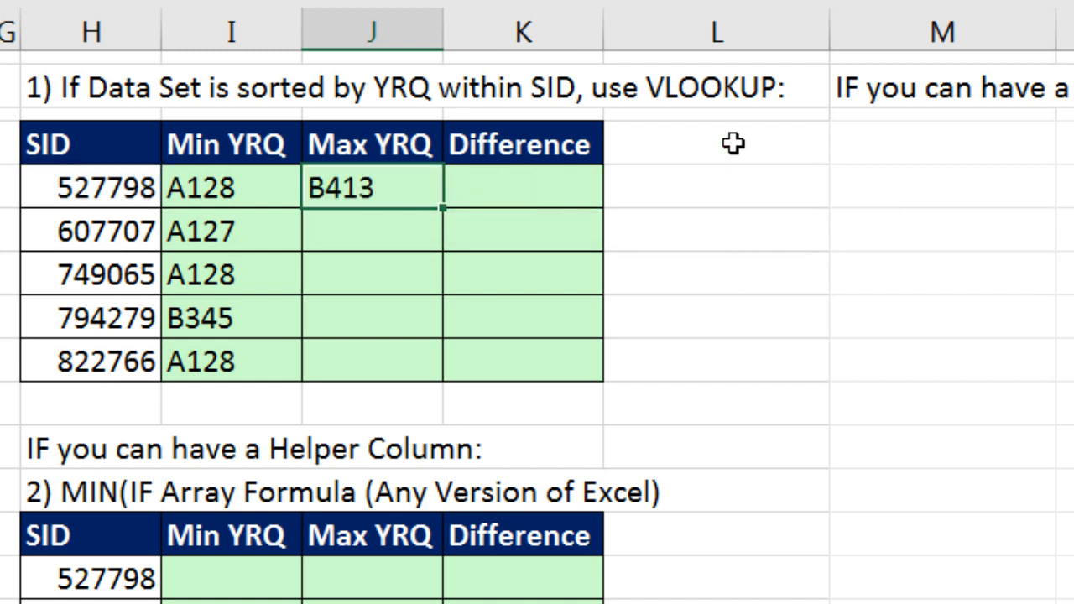
Fill the Max YRQ formula down through J22 and compare the last row with its records in A34:B39.
double_click(441, 214)
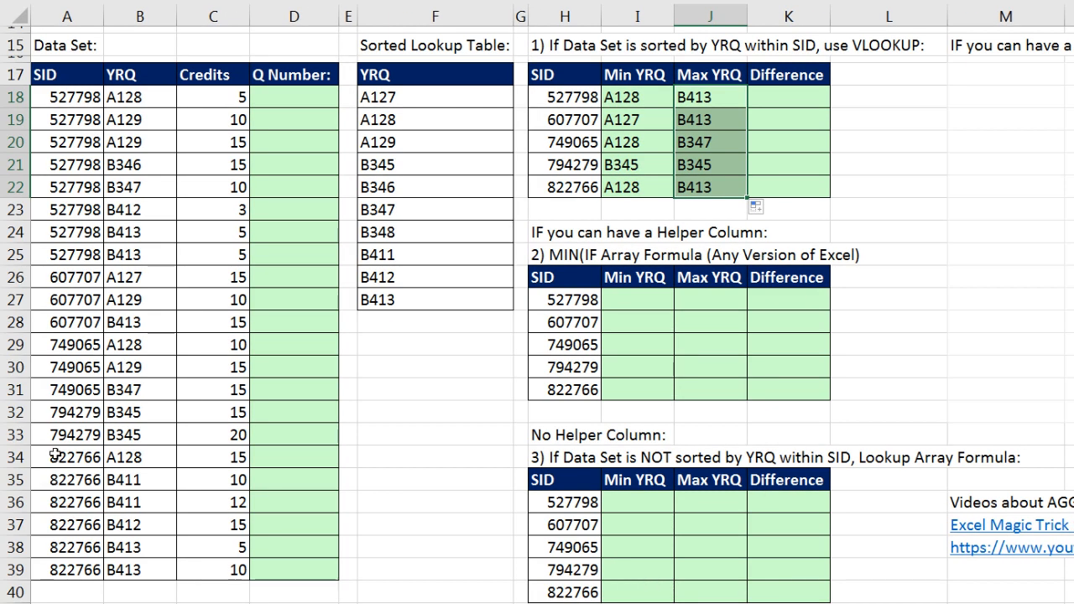
drag(54, 455, 130, 571)
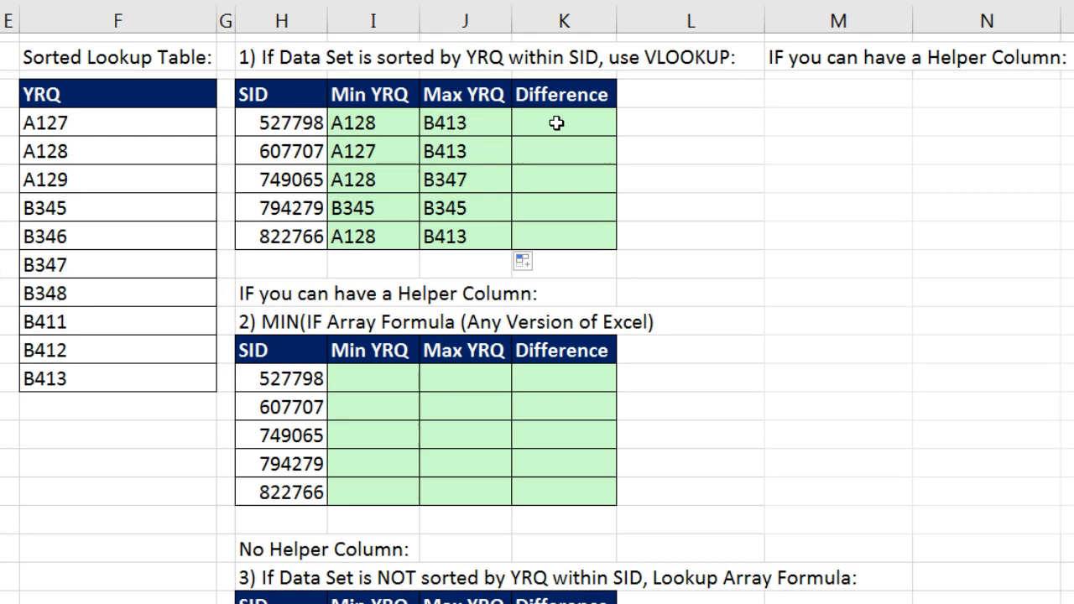
Enter =MATCH(J18,$F$18:$F$27) in K18 to find the Max YRQ's position in the sorted lookup table, and fill it down through K22.
click(556, 123)
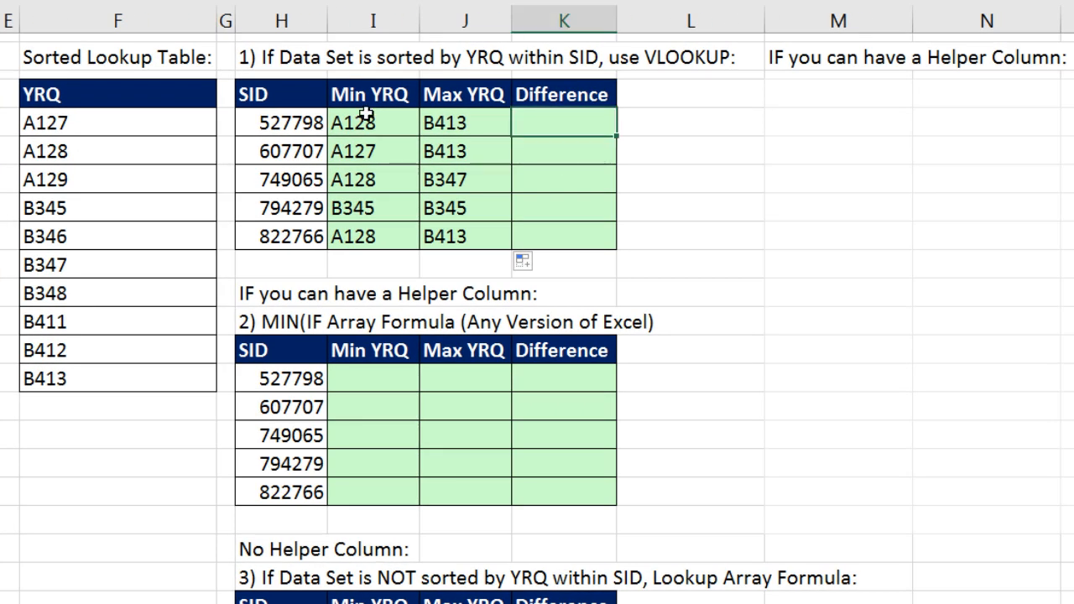
click(366, 116)
click(485, 122)
drag(80, 121, 79, 370)
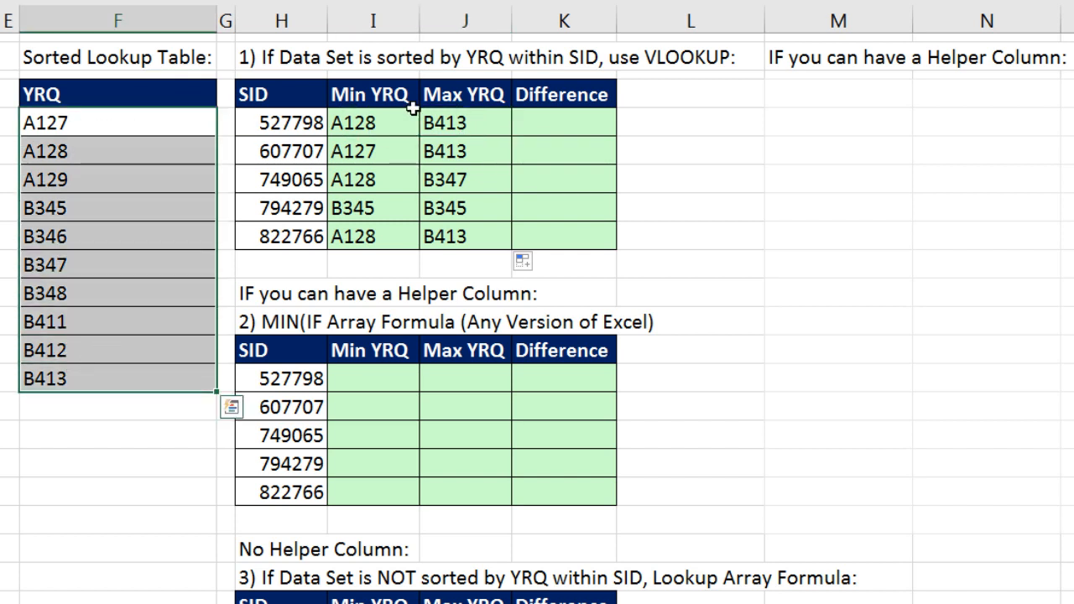
click(546, 118)
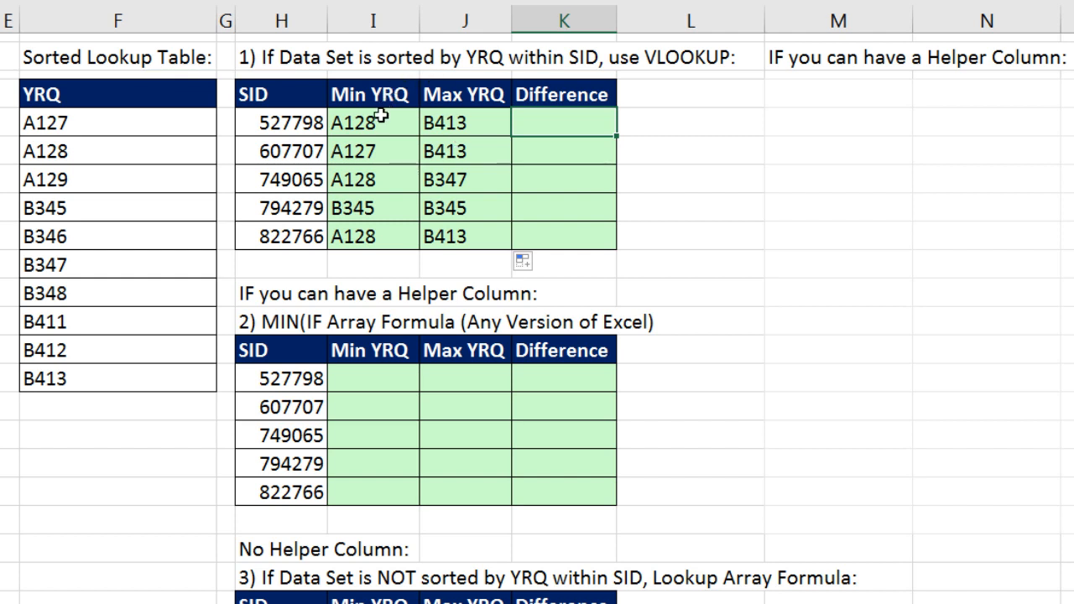
text(=m)
key(Tab)
click(474, 121)
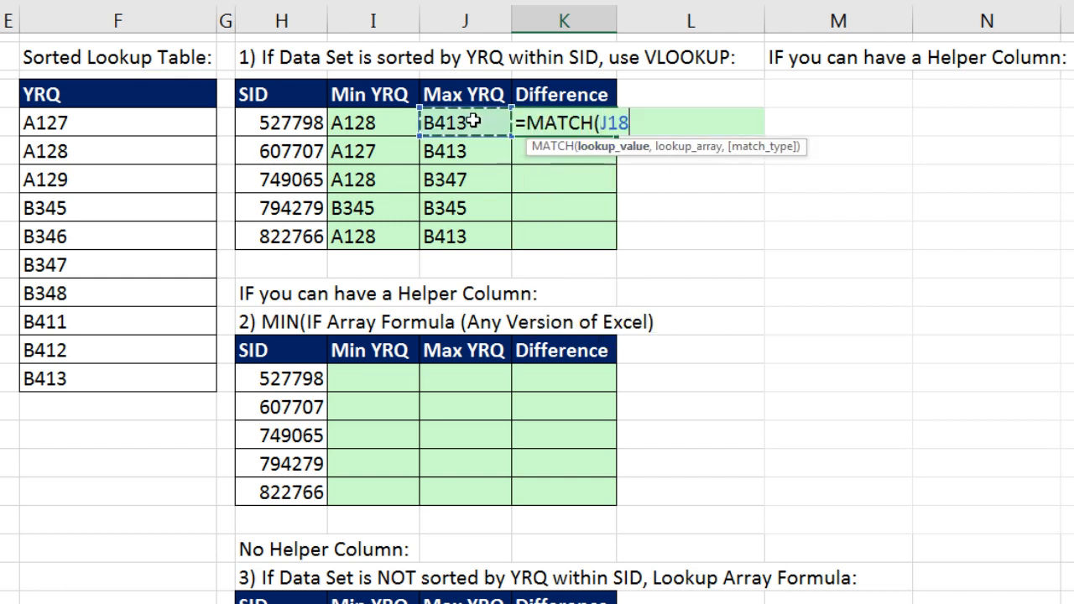
text(,)
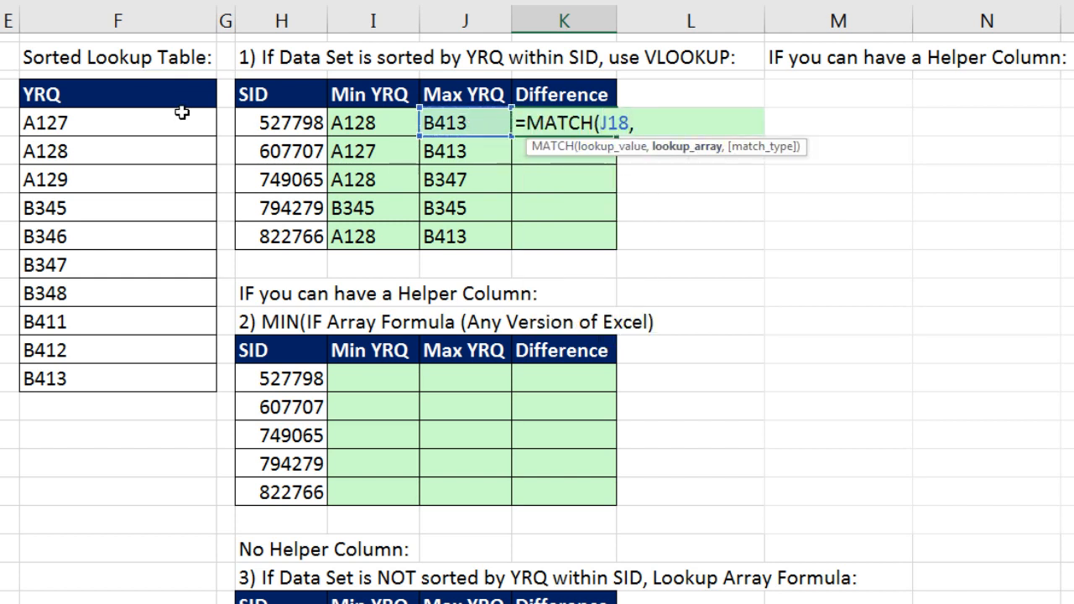
drag(138, 115, 138, 292)
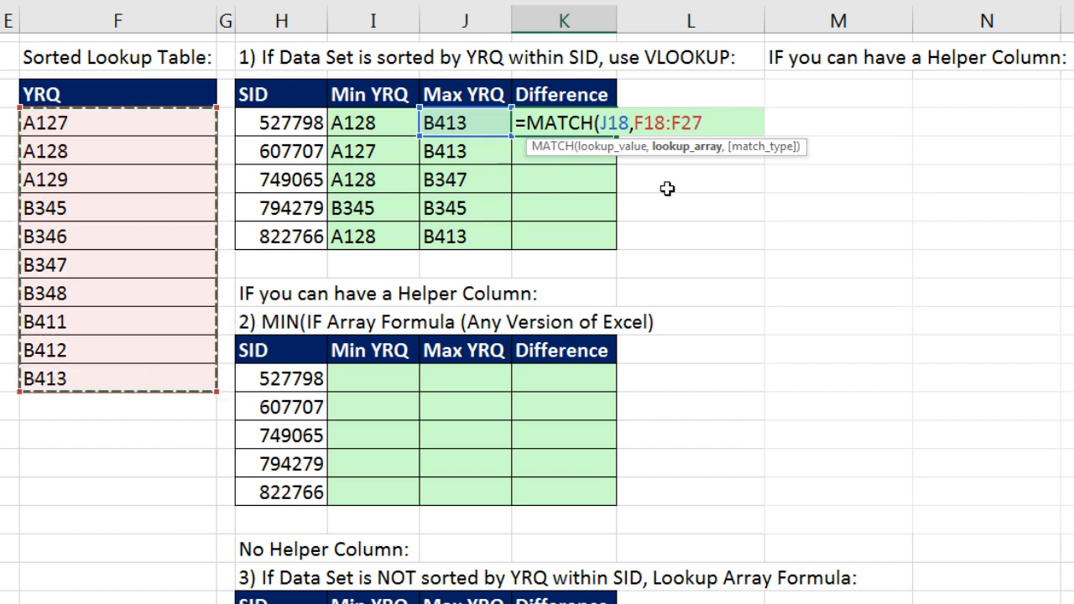
key(F4)
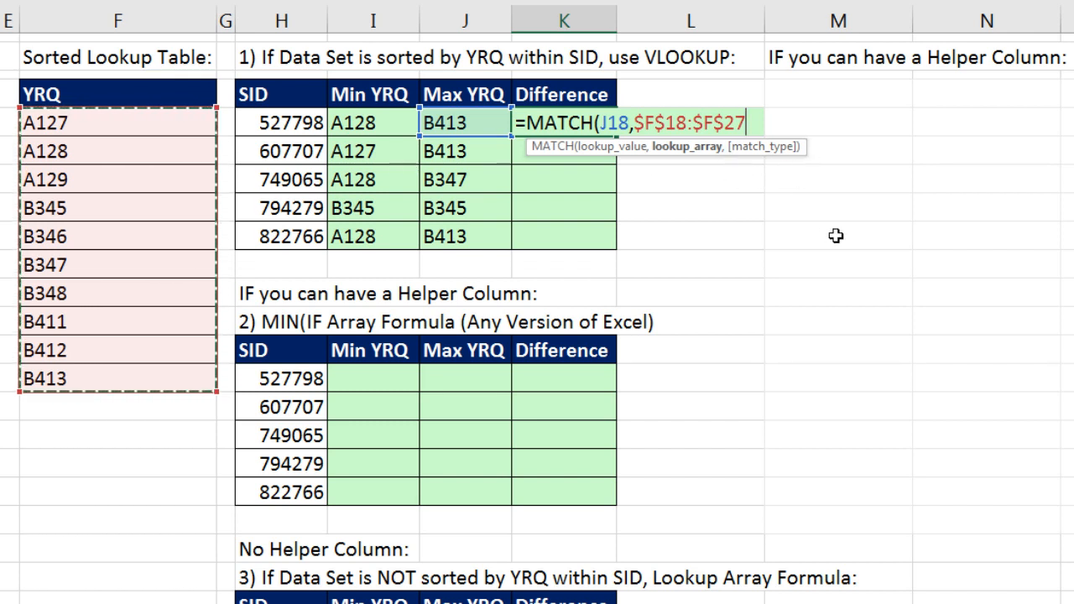
key(ctrl+Return)
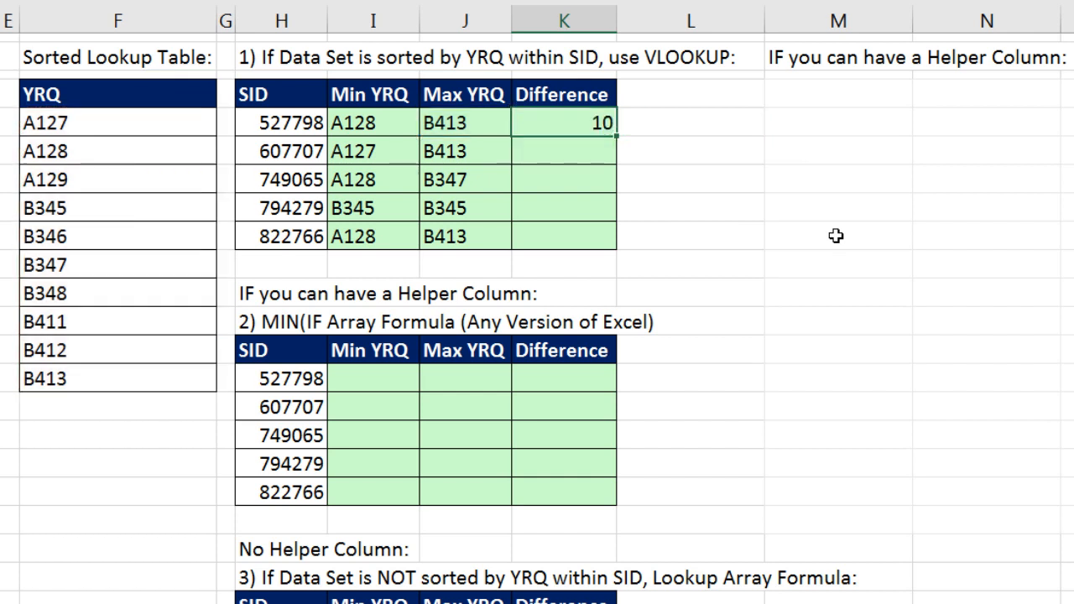
double_click(615, 137)
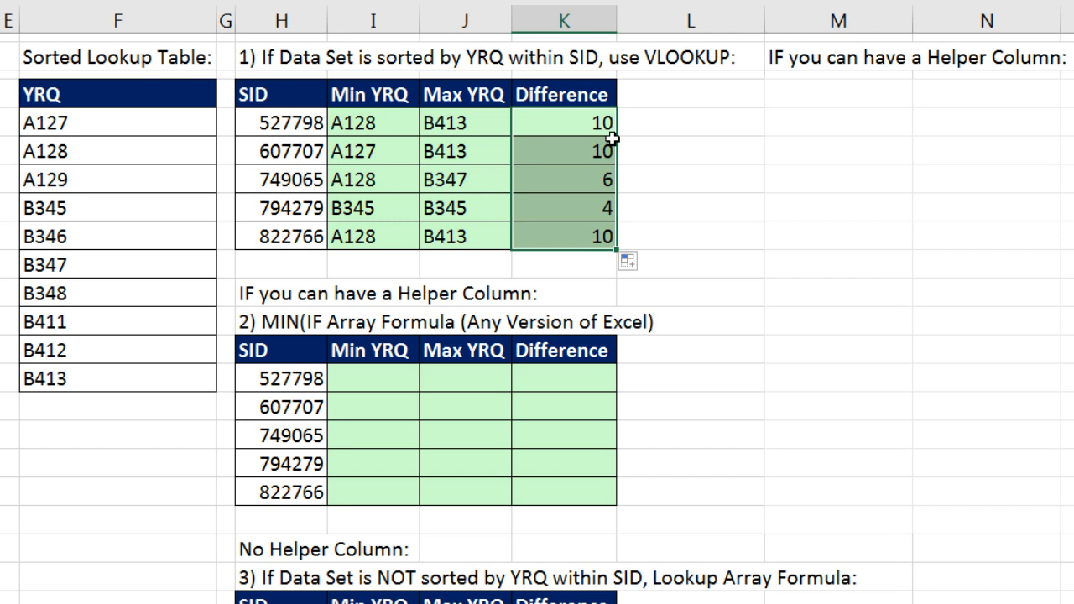
Extend the Difference formula in K18 to subtract the Min YRQ's position, giving =MATCH(J18,$F$18:$F$27)-MATCH(I18,$F$18:$F$27).
click(613, 137)
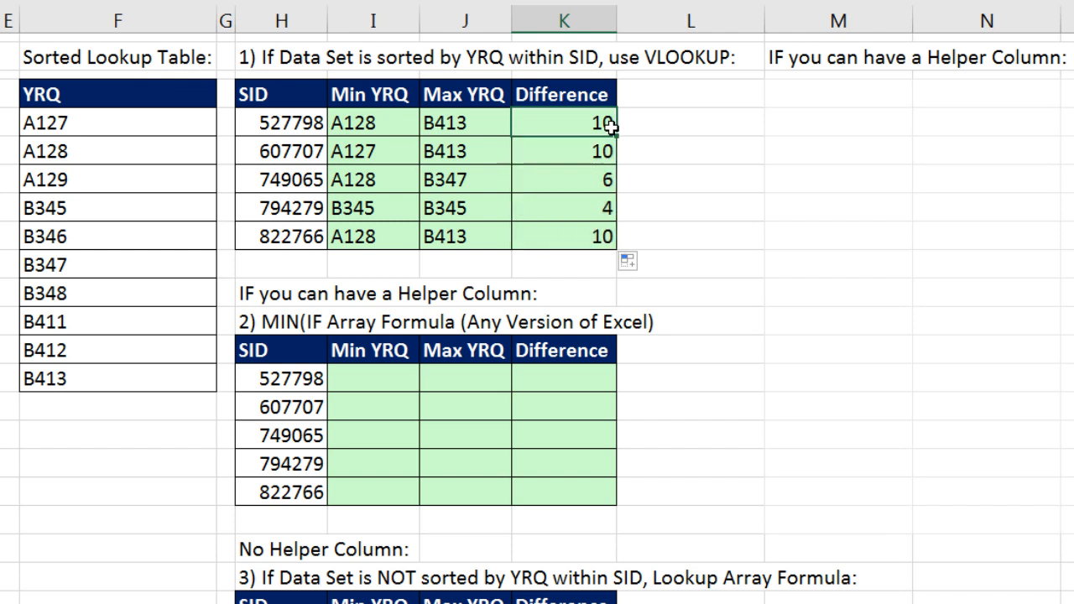
key(F2)
text(-ma)
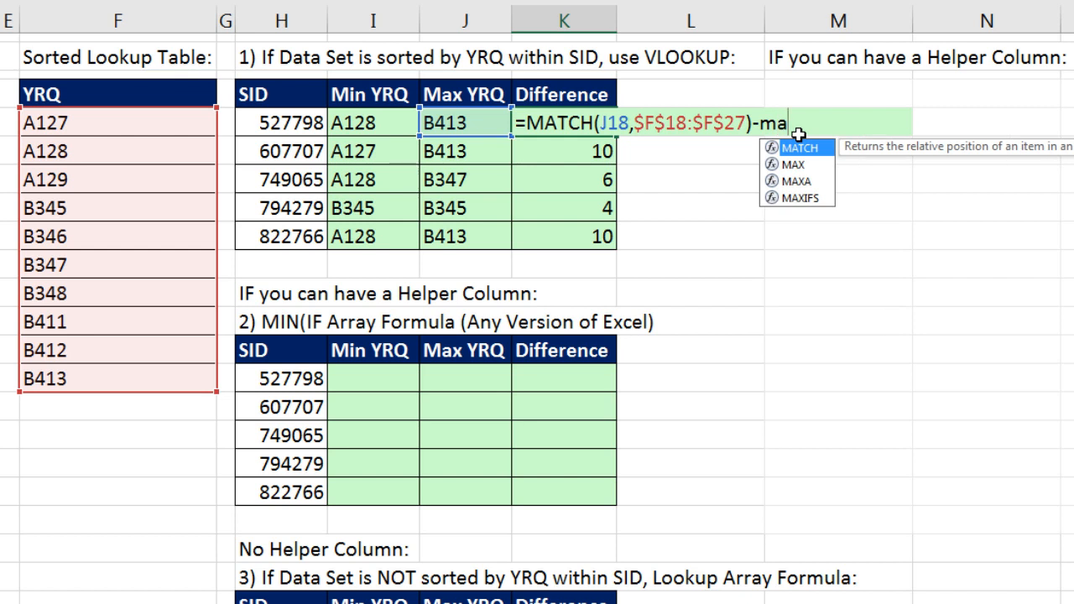
key(Tab)
click(344, 124)
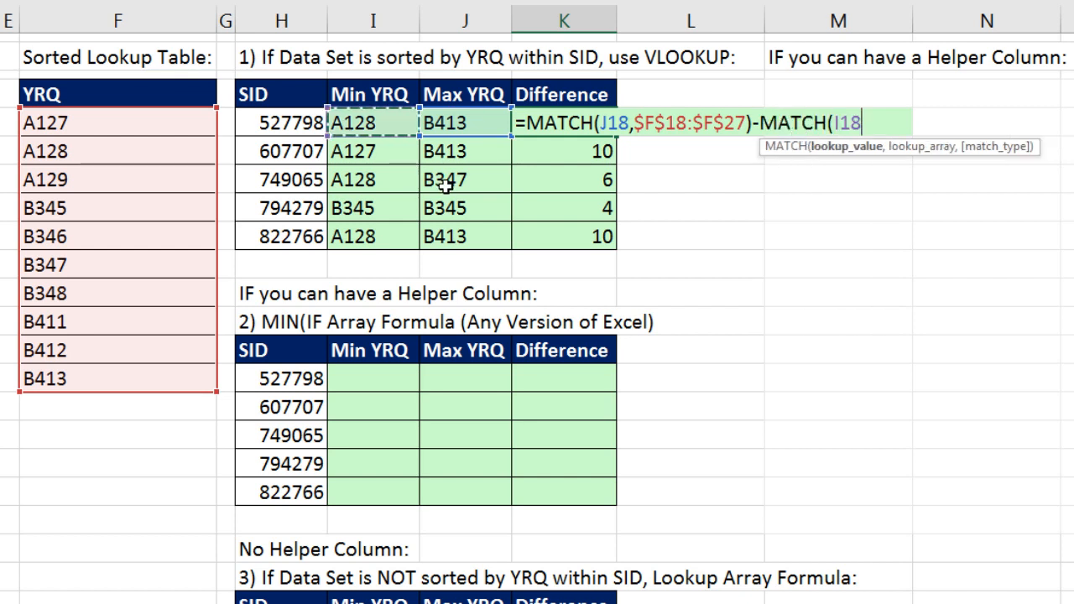
text(,)
drag(60, 123, 116, 381)
key(F4)
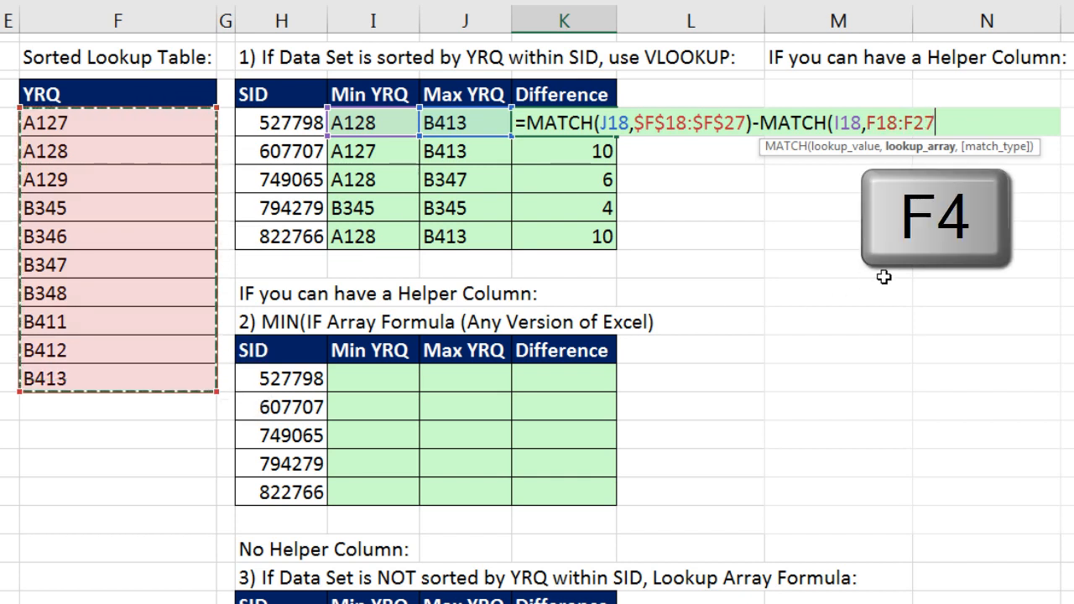
text())
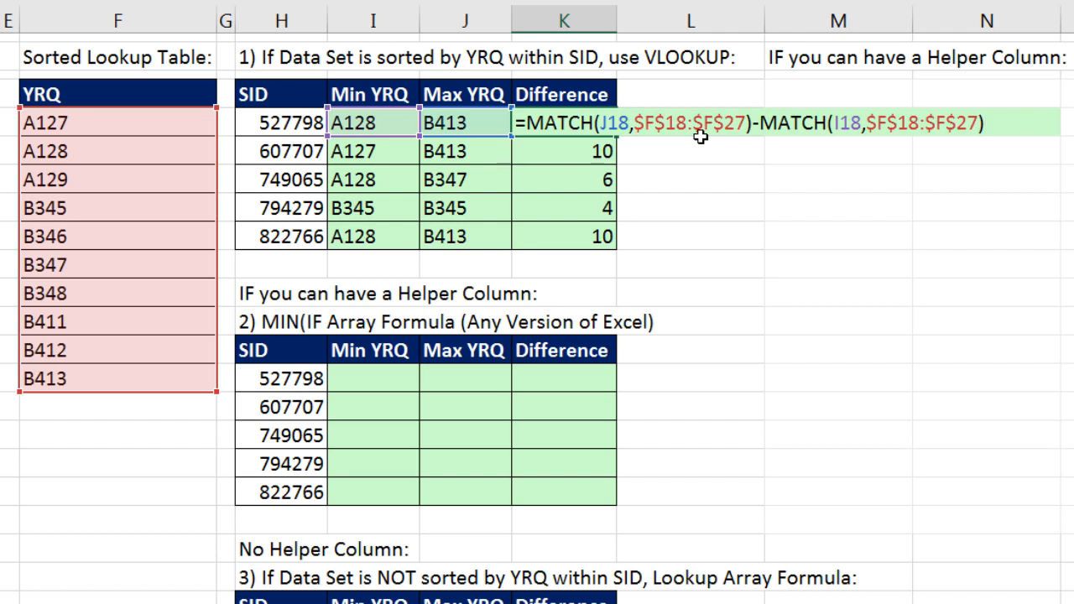
key(ctrl+Return)
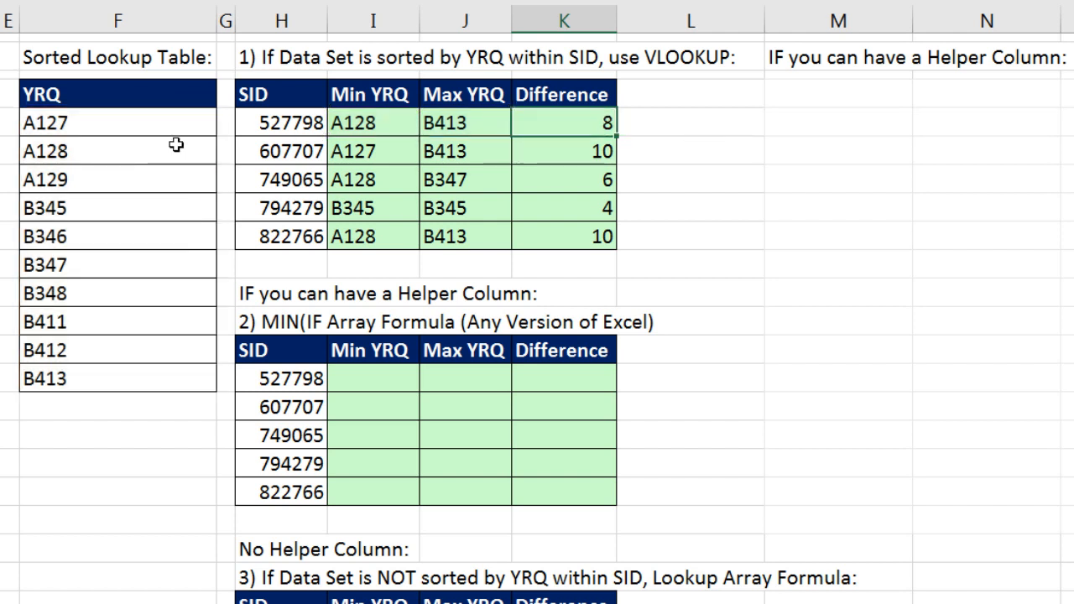
Add +1 to the Difference formula in K18, fill it down through K22, and check the formula in the last row.
click(143, 145)
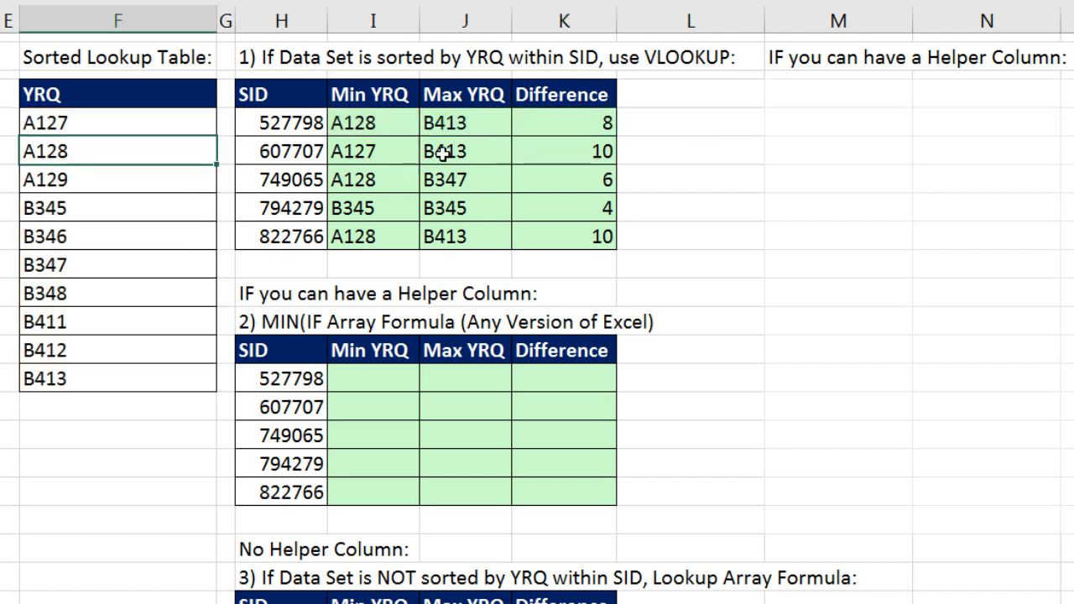
click(609, 126)
key(F2)
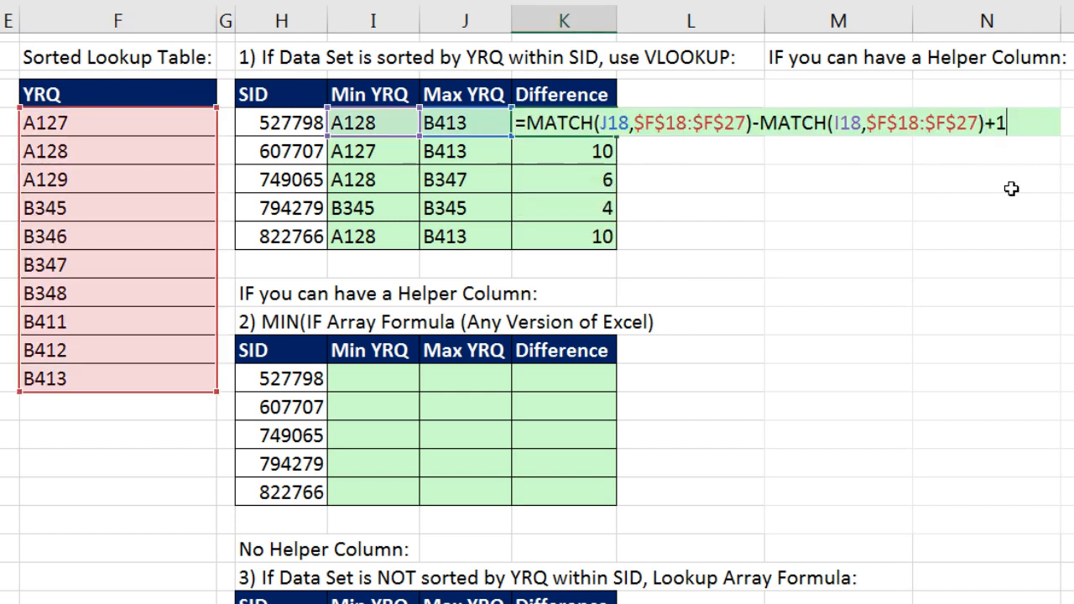
key(Escape)
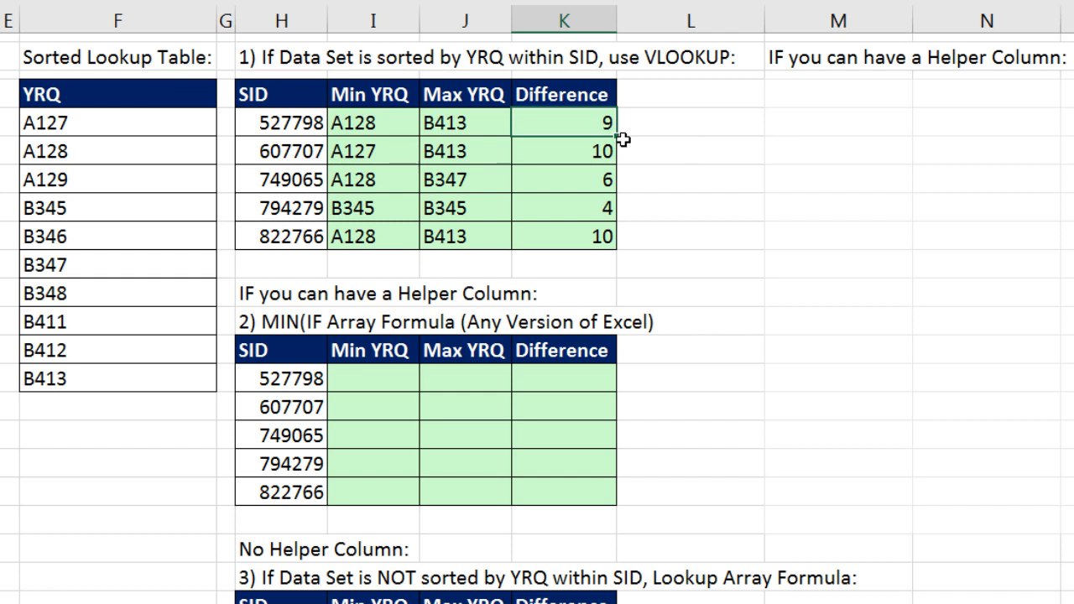
double_click(617, 137)
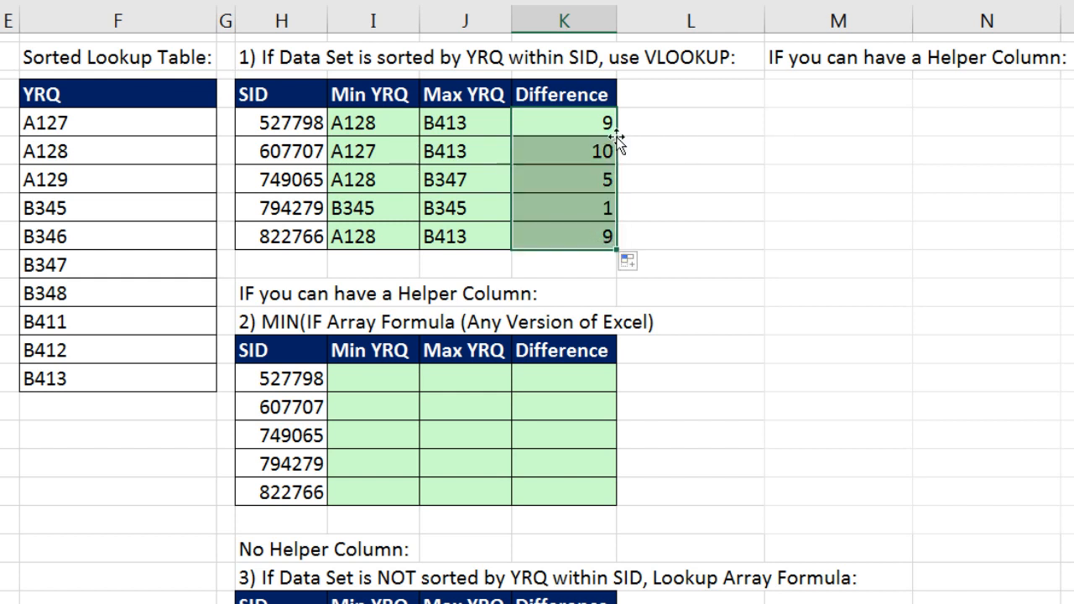
double_click(596, 237)
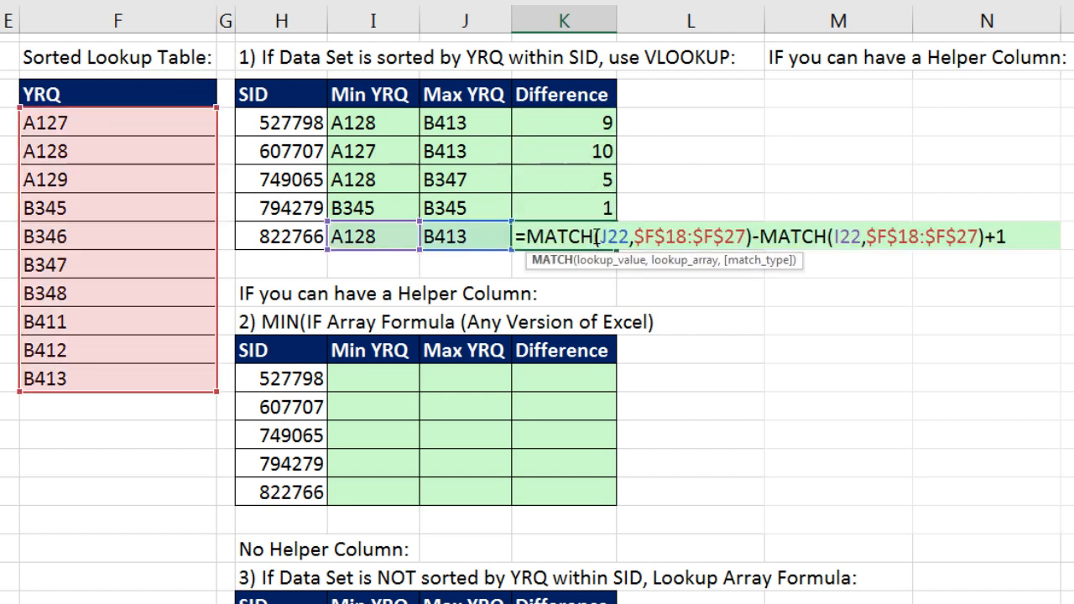
key(Escape)
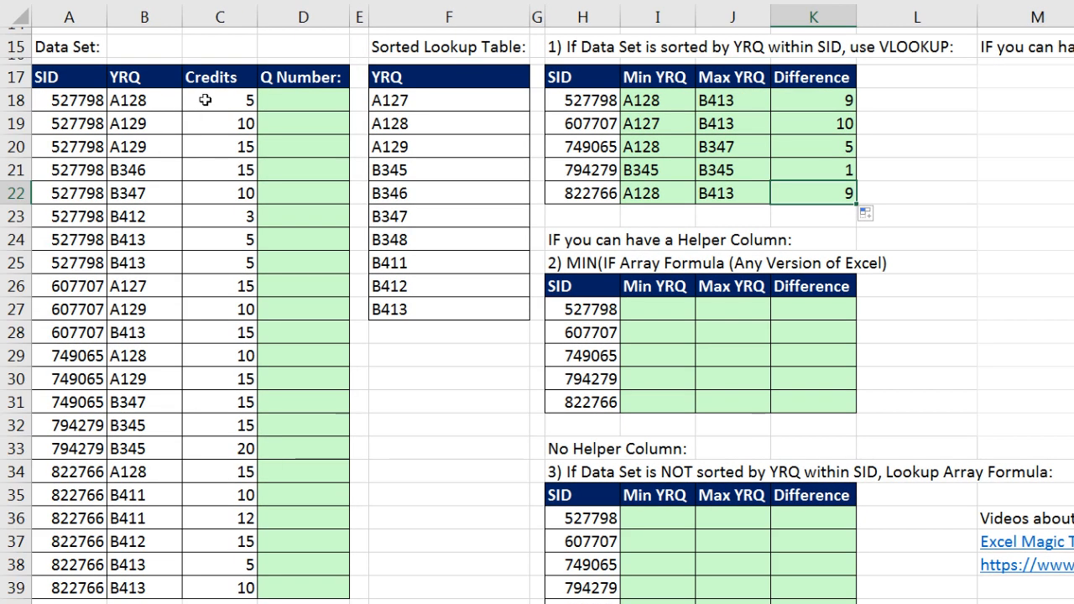
Sort the data set by Credits from smallest to largest so that it is no longer ordered by YRQ within SID.
click(204, 100)
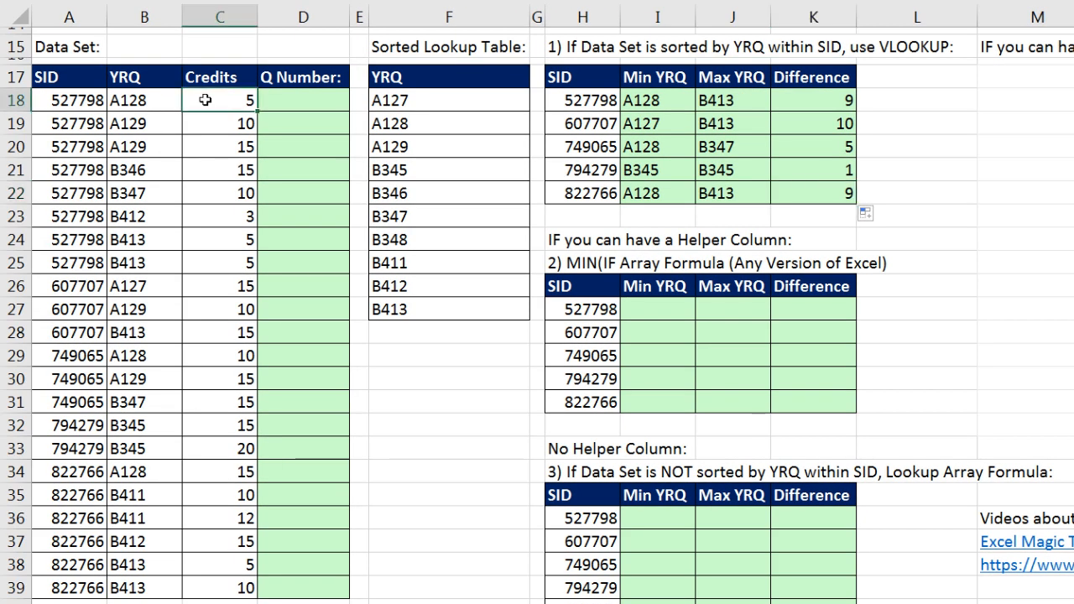
right_click(207, 101)
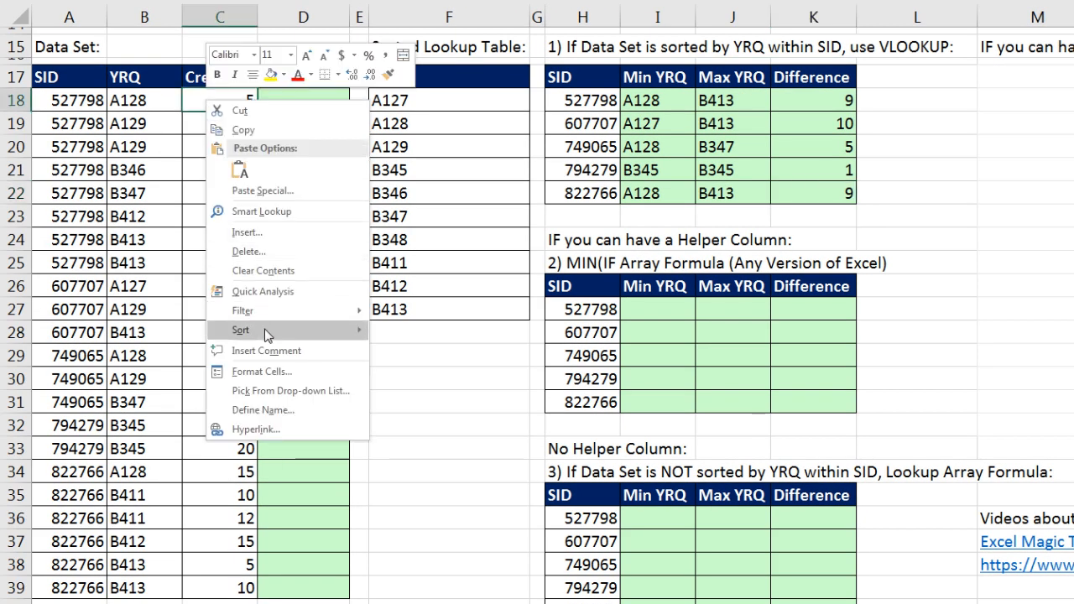
mouse_move(277, 330)
click(409, 334)
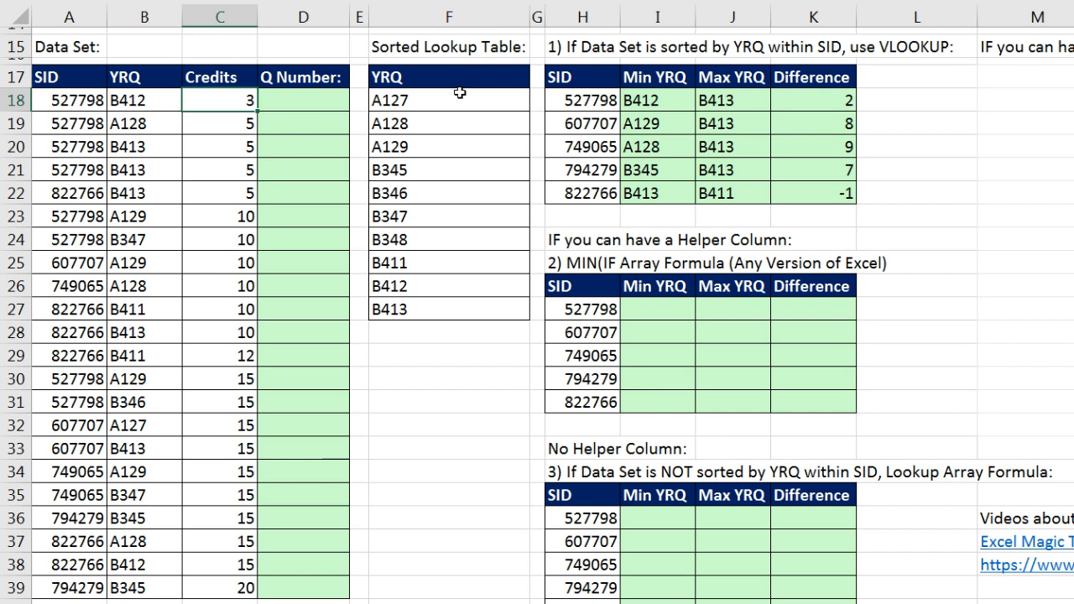
Enter =MATCH(B18,$F$18:$F$27) in D18 as the Q Number helper formula and fill it down through D39.
click(293, 96)
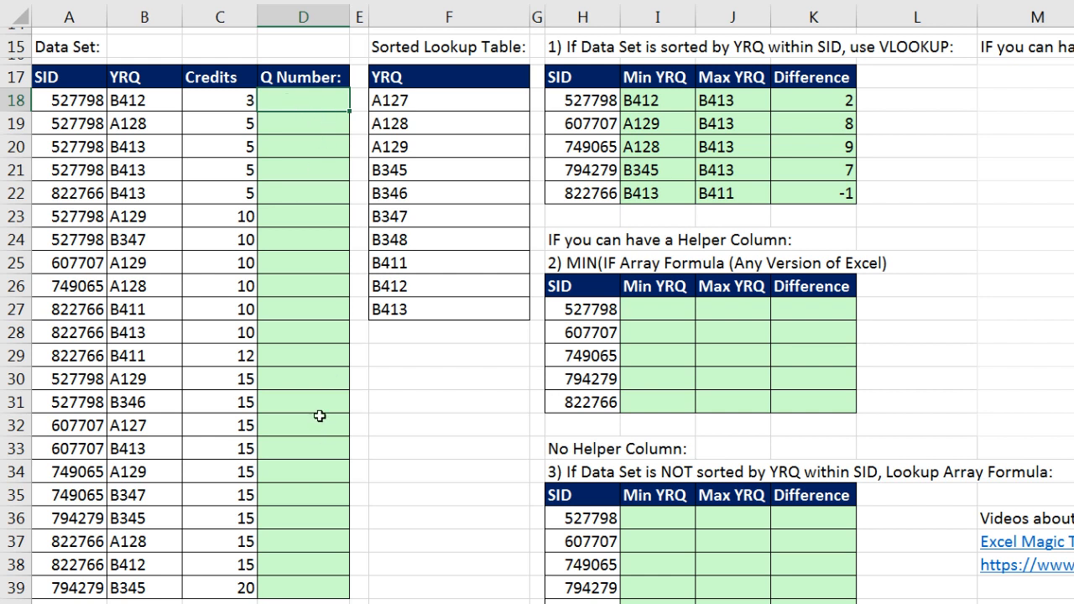
text(=ma)
key(Tab)
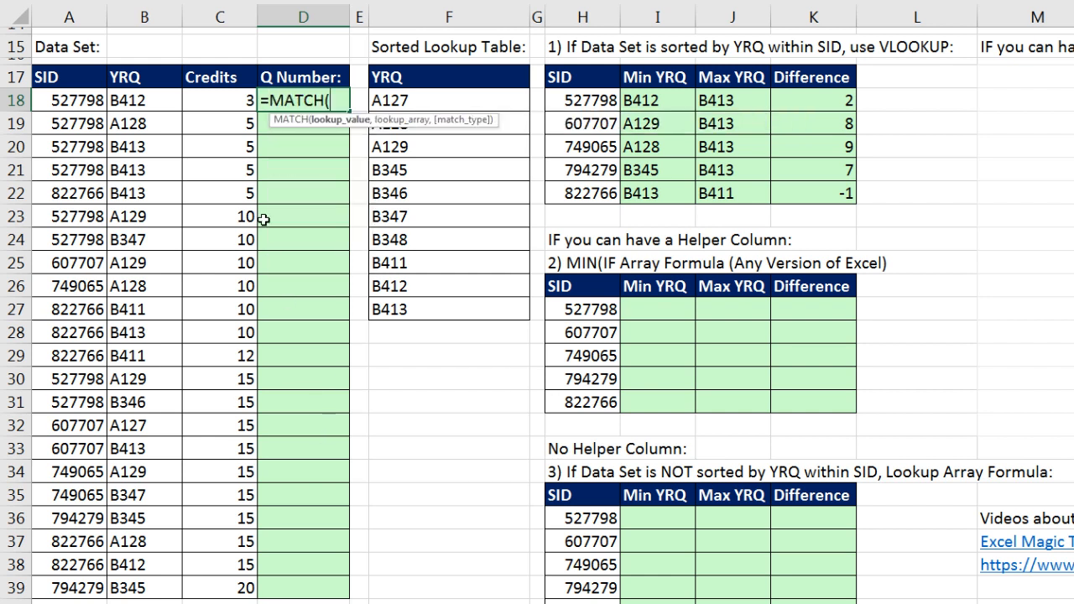
click(120, 97)
text(,)
drag(428, 99, 444, 312)
key(F4)
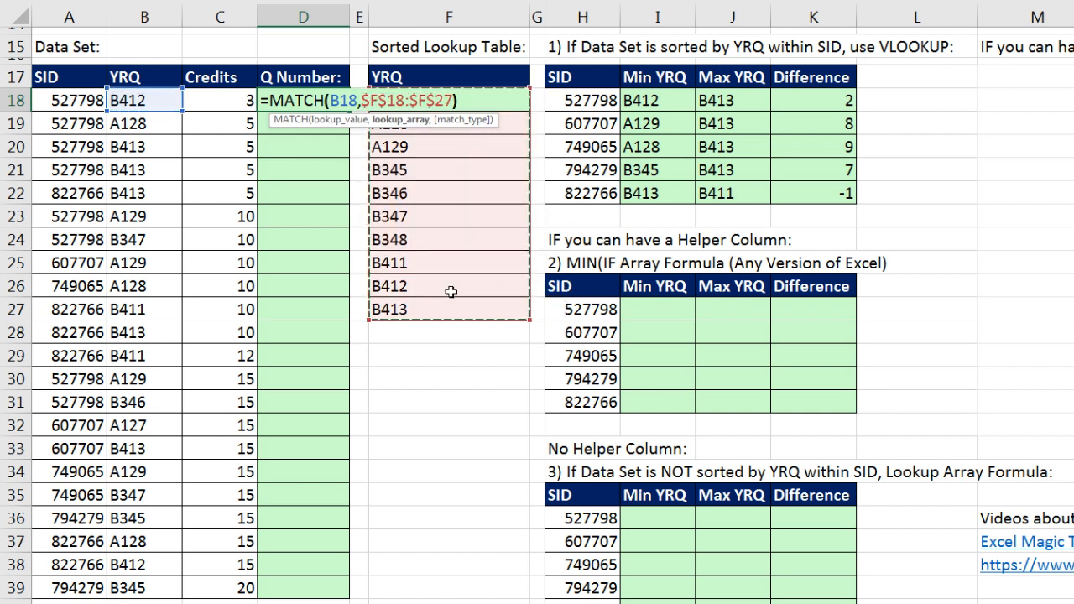
text())
key(ctrl+Return)
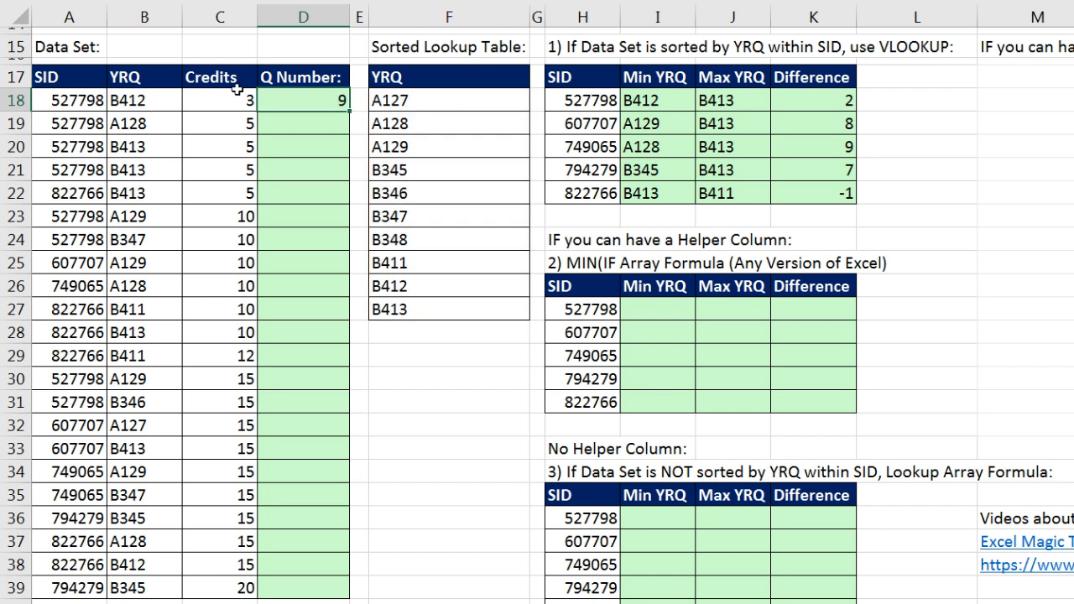
double_click(350, 110)
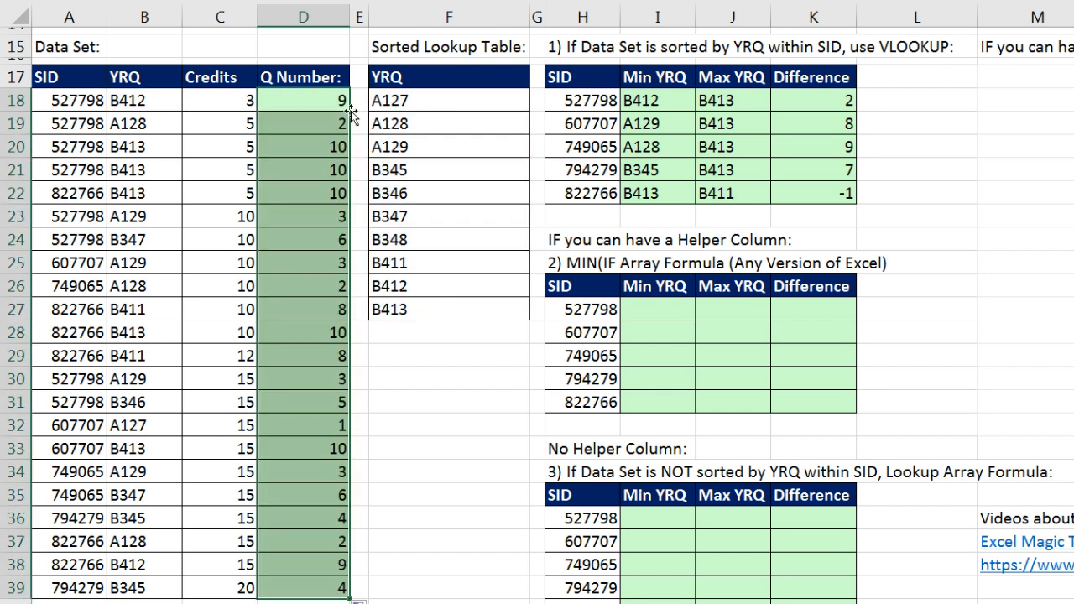
Examine the Q Number and SID columns, and highlight the scattered records of SID 527798 in rows 18–21, 23–24 and 30–31.
drag(293, 101, 325, 581)
drag(91, 100, 91, 591)
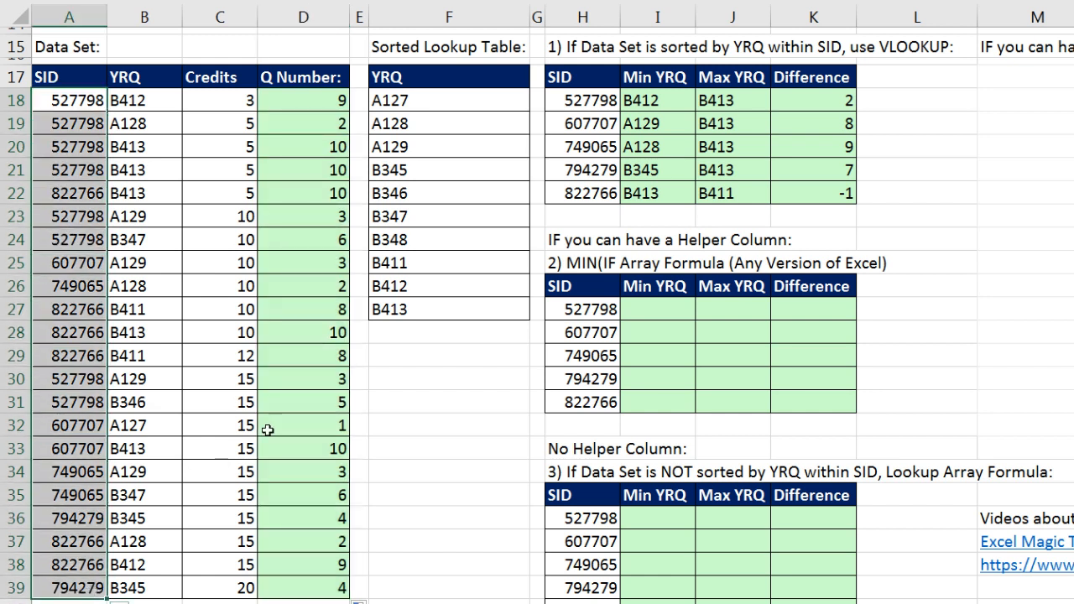
click(676, 310)
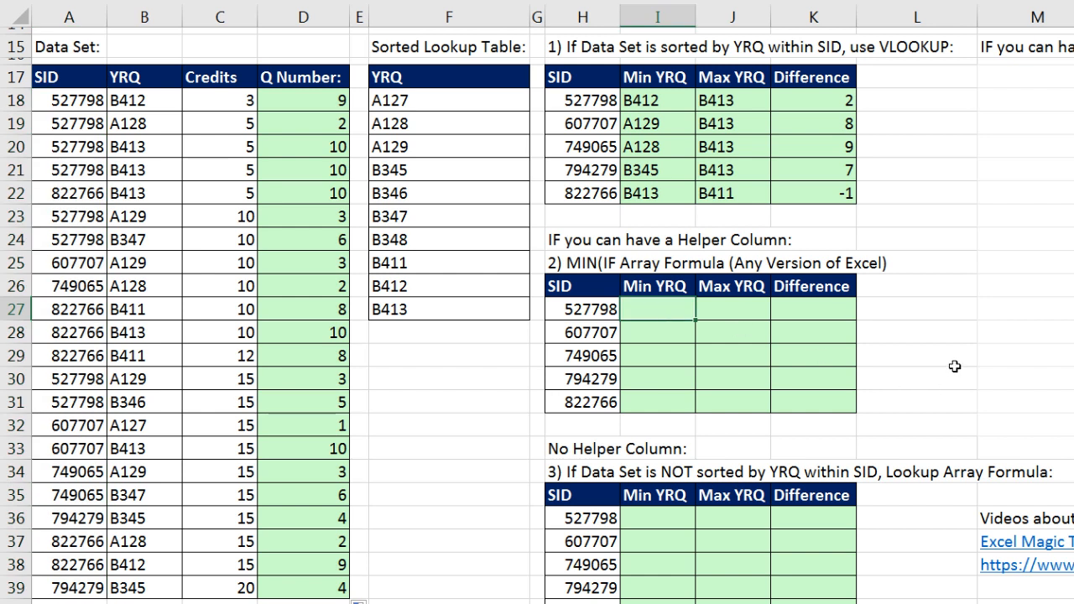
drag(74, 103, 311, 168)
ctrl+drag(79, 216, 312, 230)
ctrl+drag(79, 378, 284, 394)
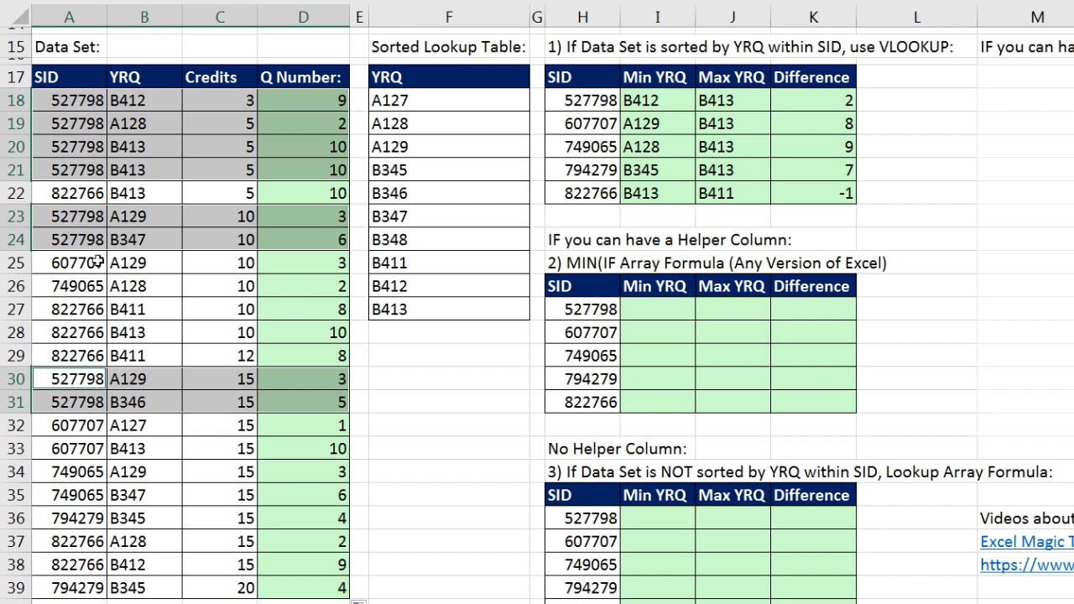
Begin the first Min YRQ array formula in I27 with an IF logical test on the SID: =MIN(IF($A$18:$A$39=H27.
click(669, 310)
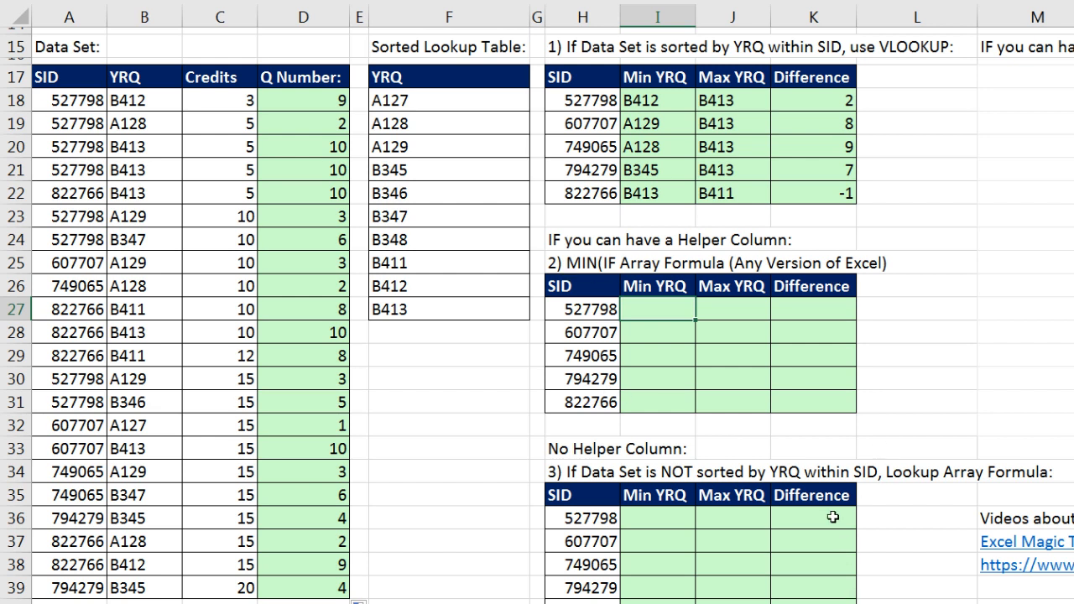
text(=min)
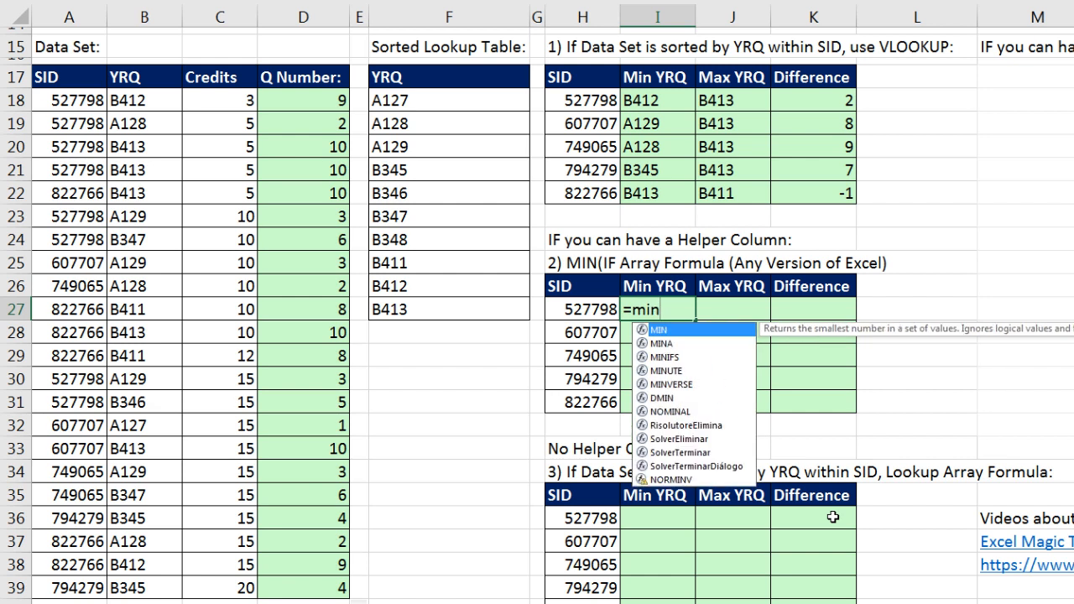
key(Tab)
drag(328, 106, 319, 600)
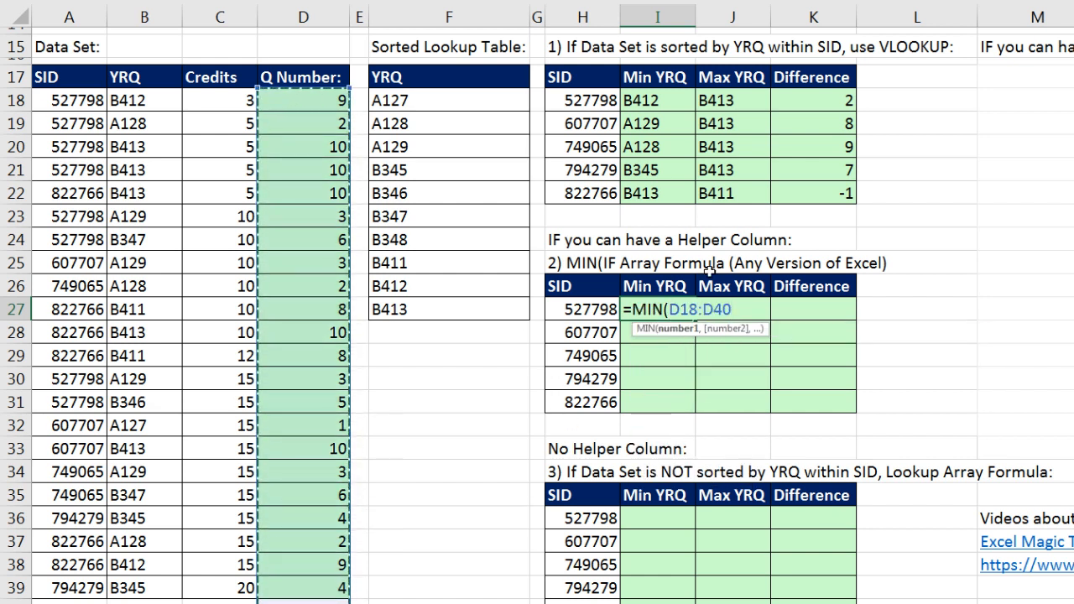
drag(668, 309, 731, 309)
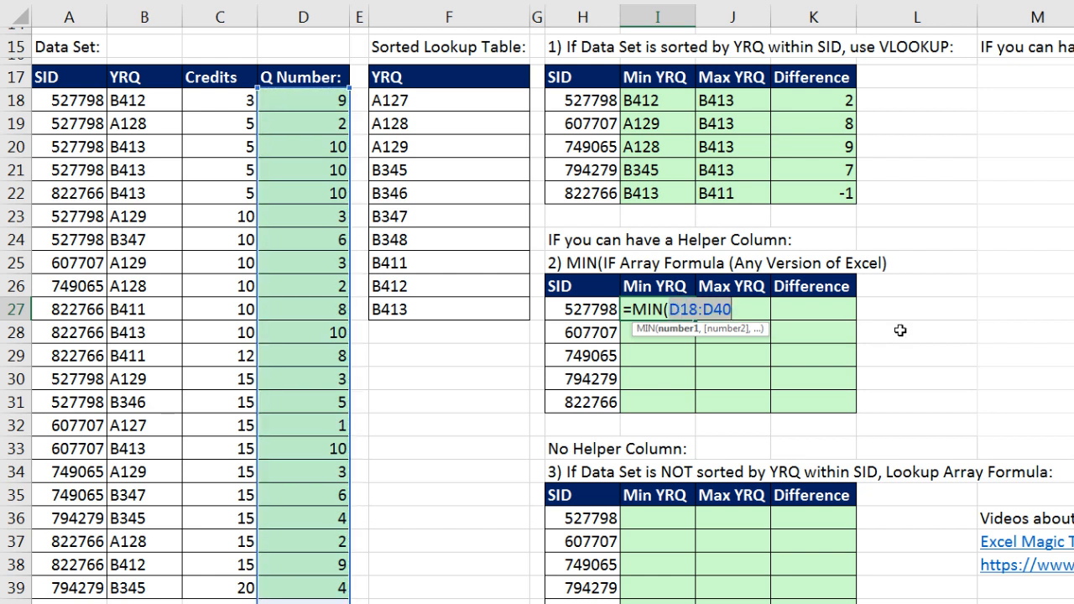
text(IF()
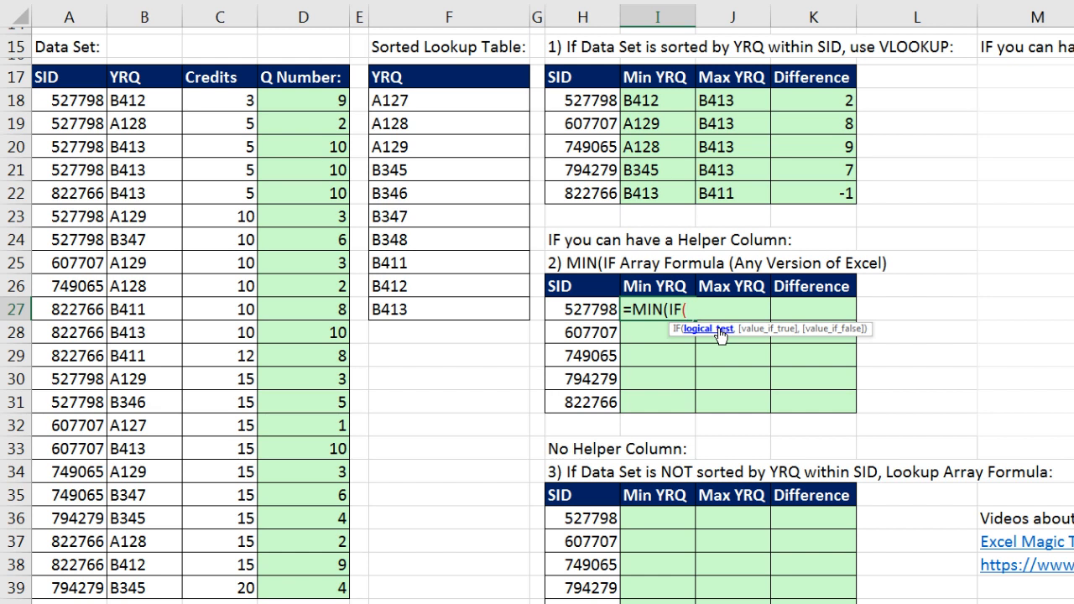
drag(84, 100, 83, 588)
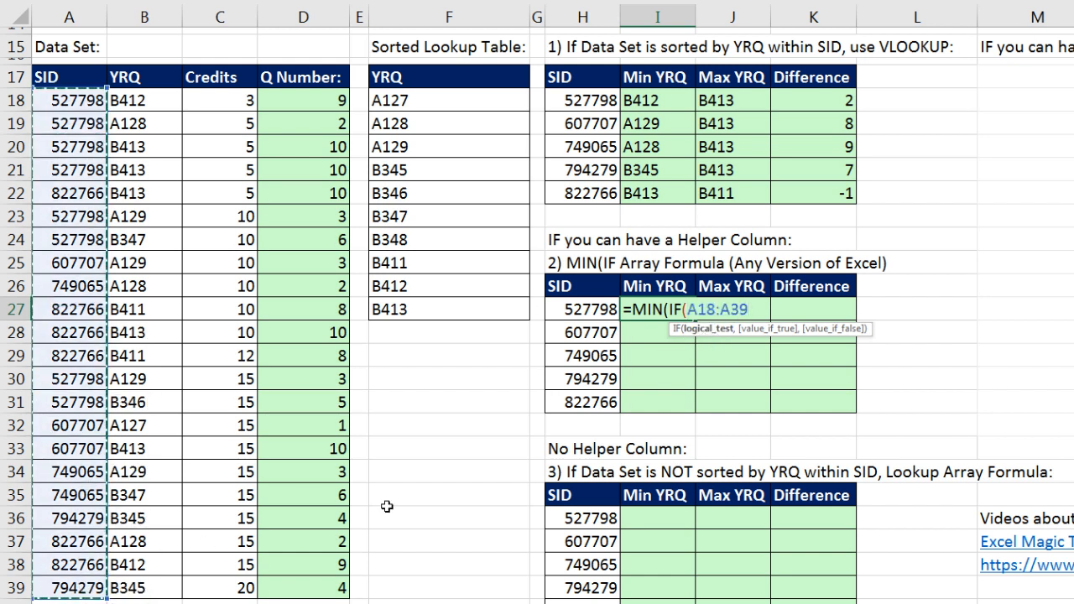
key(F4)
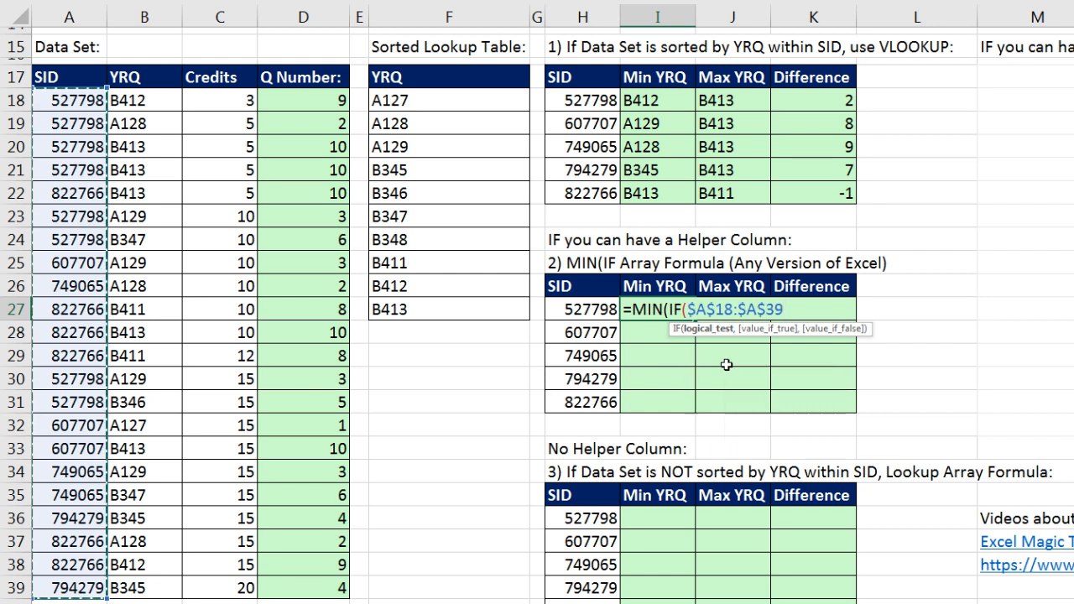
text(=)
click(583, 309)
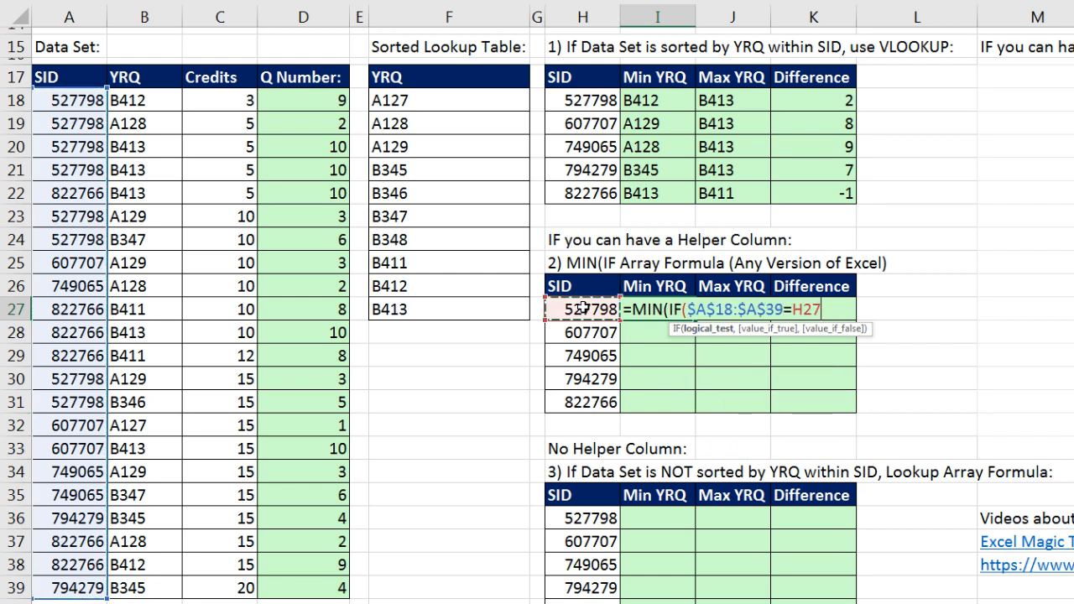
Evaluate the IF logical test in place to inspect its TRUE/FALSE array, and restore the cell references.
click(702, 329)
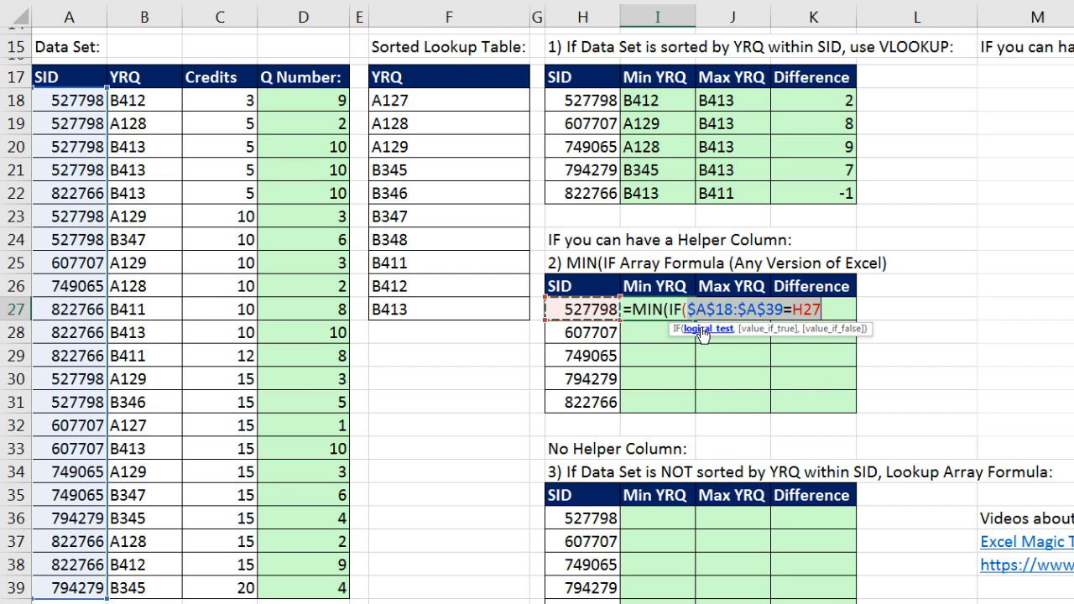
key(F9)
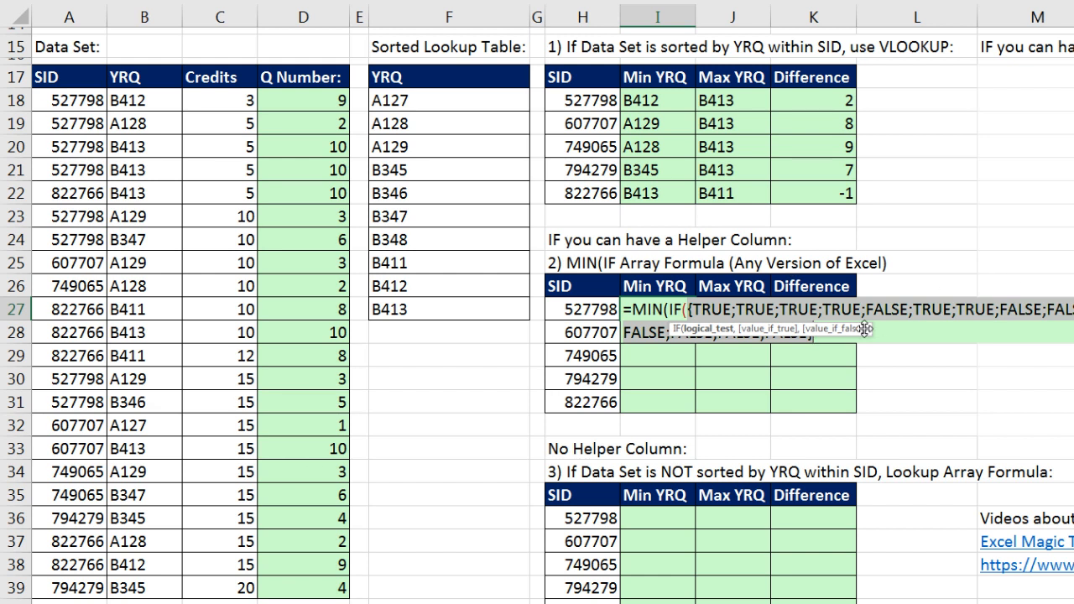
drag(867, 328, 868, 362)
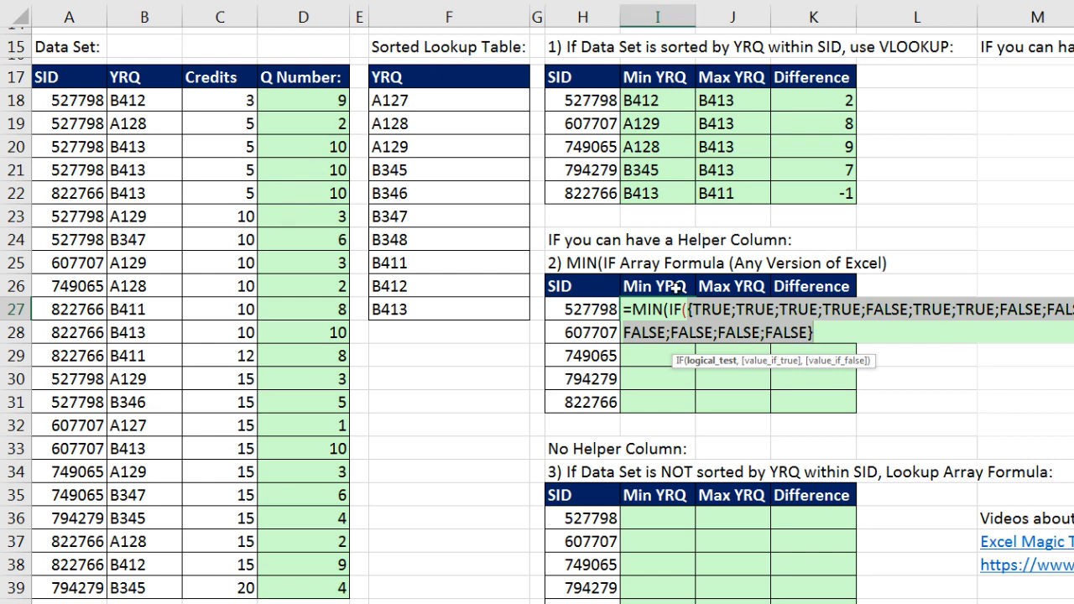
key(ctrl+z)
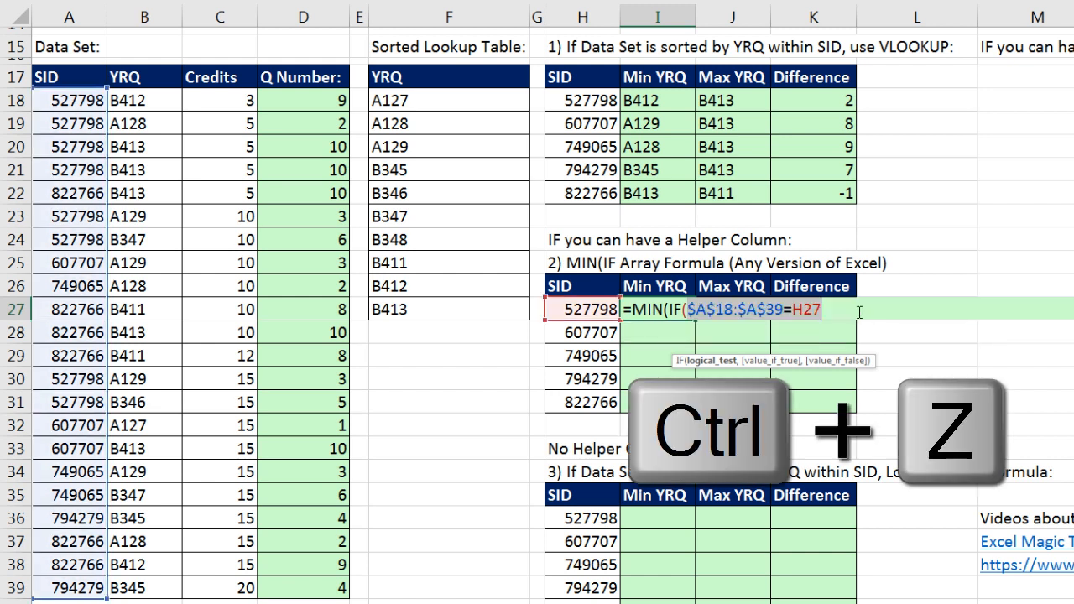
Add the absolute Q Number range $D$18:$D$39 as the IF function's value_if_true argument and close the IF.
click(844, 310)
text(,)
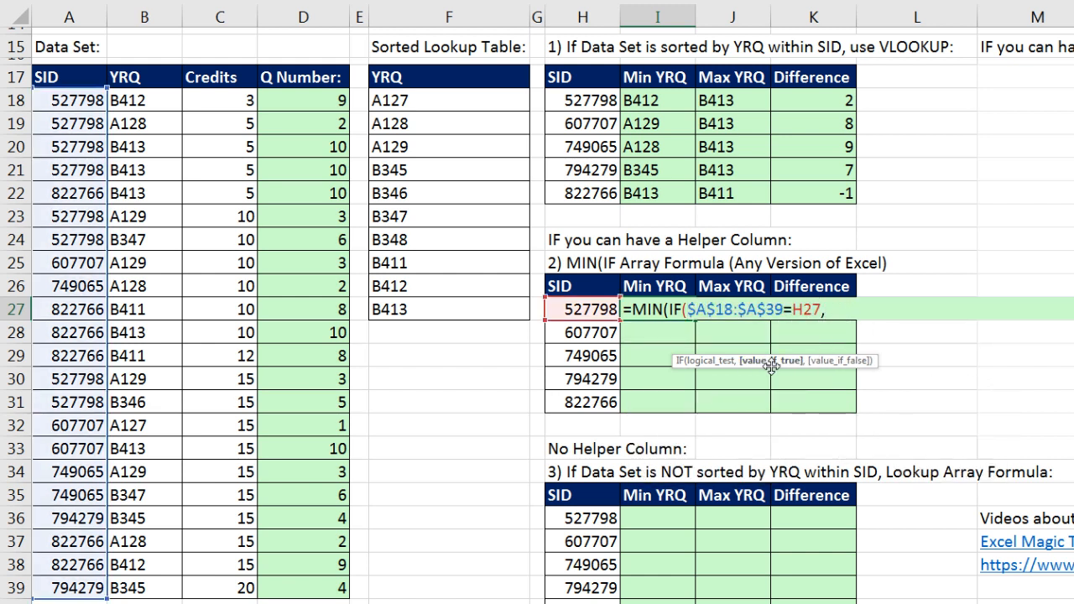
drag(302, 100, 321, 583)
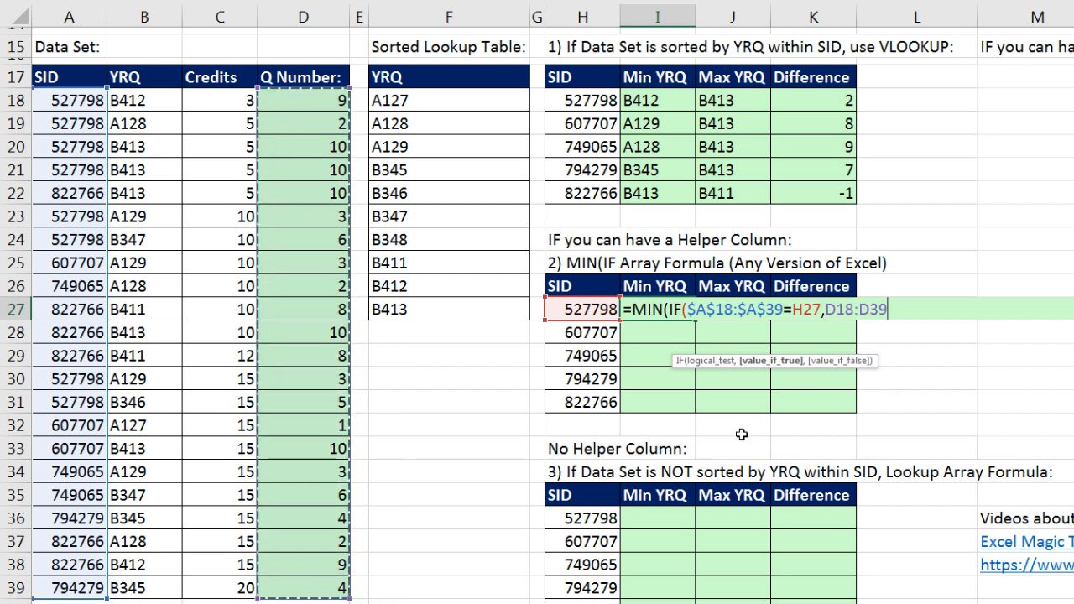
key(F4)
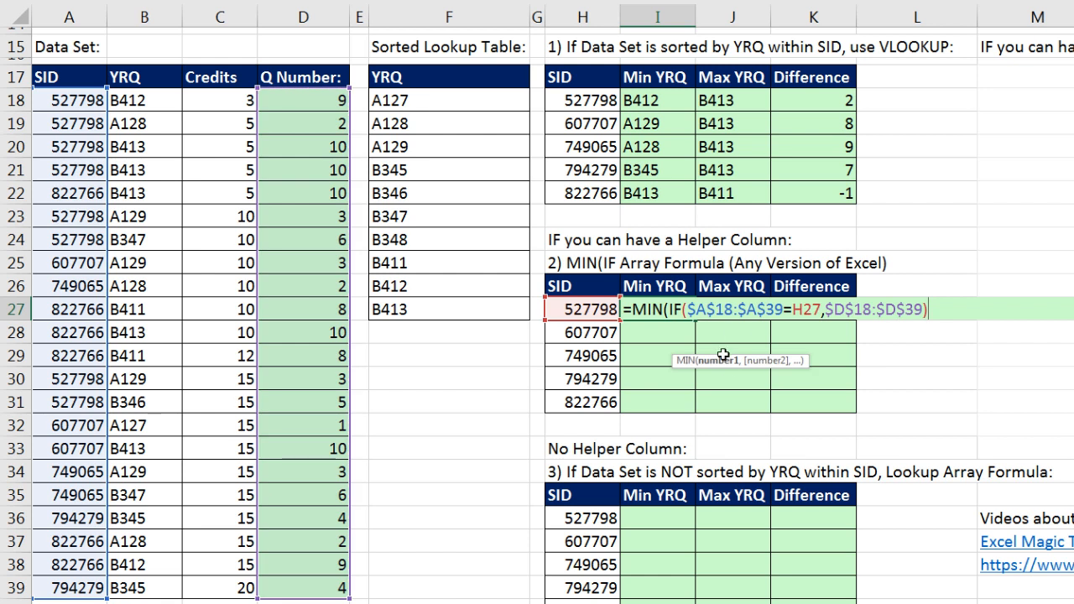
Evaluate the complete IF function inside MIN to inspect the array it passes, and restore the formula's references.
click(723, 362)
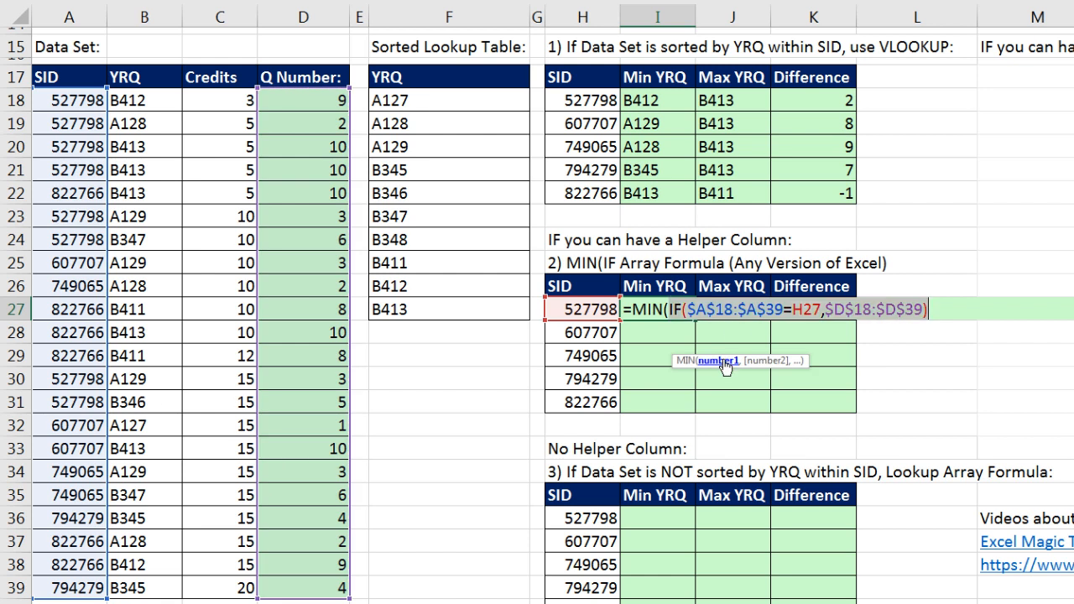
key(F9)
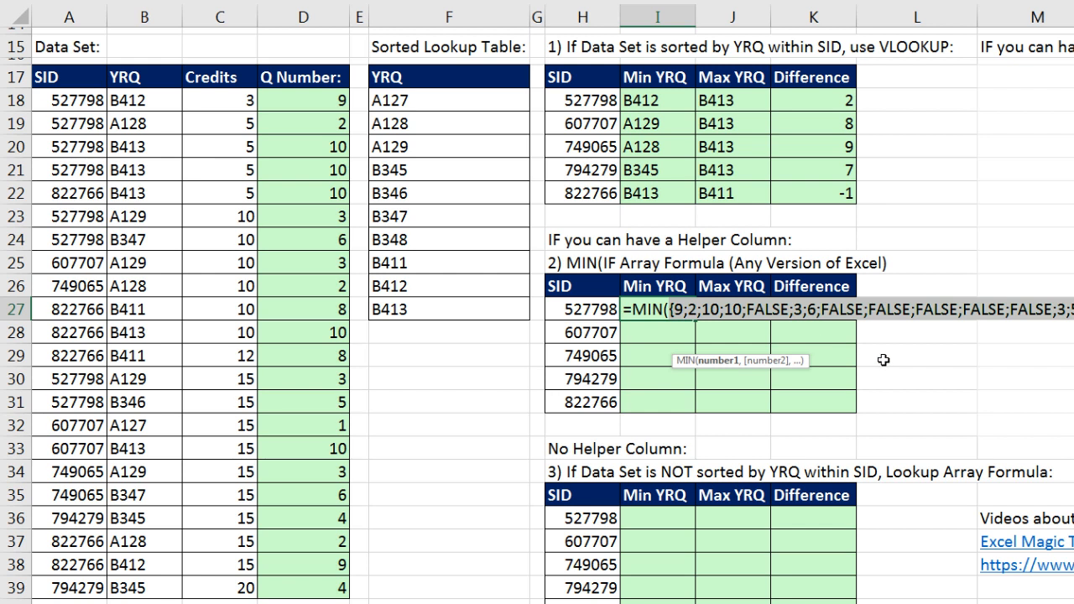
key(ctrl+z)
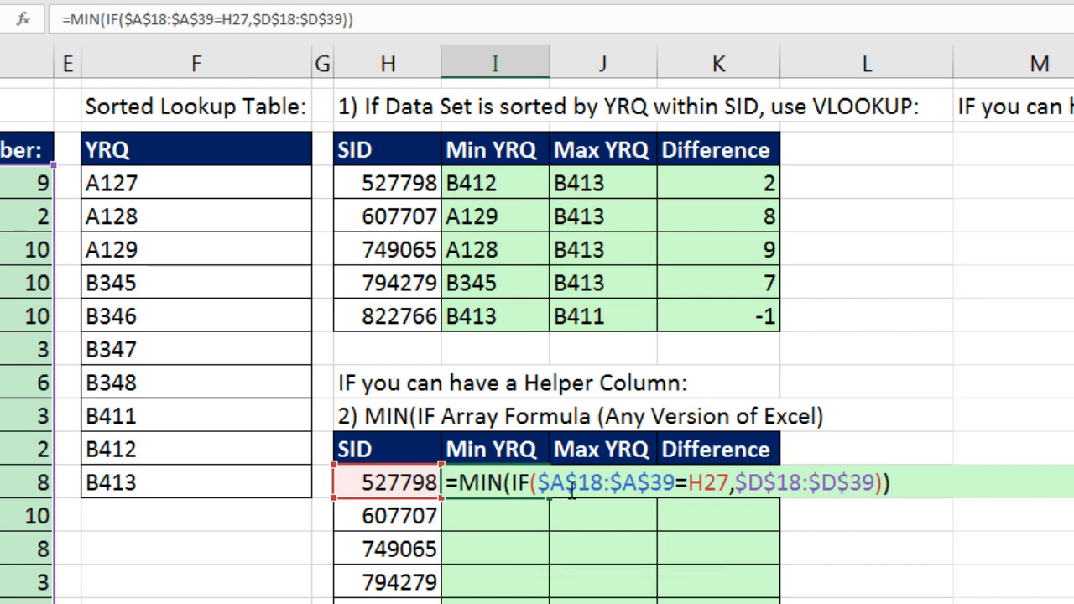
Enter the MIN(IF) formula in I27 as an array formula and fill it down through I31.
click(539, 483)
drag(538, 483, 675, 487)
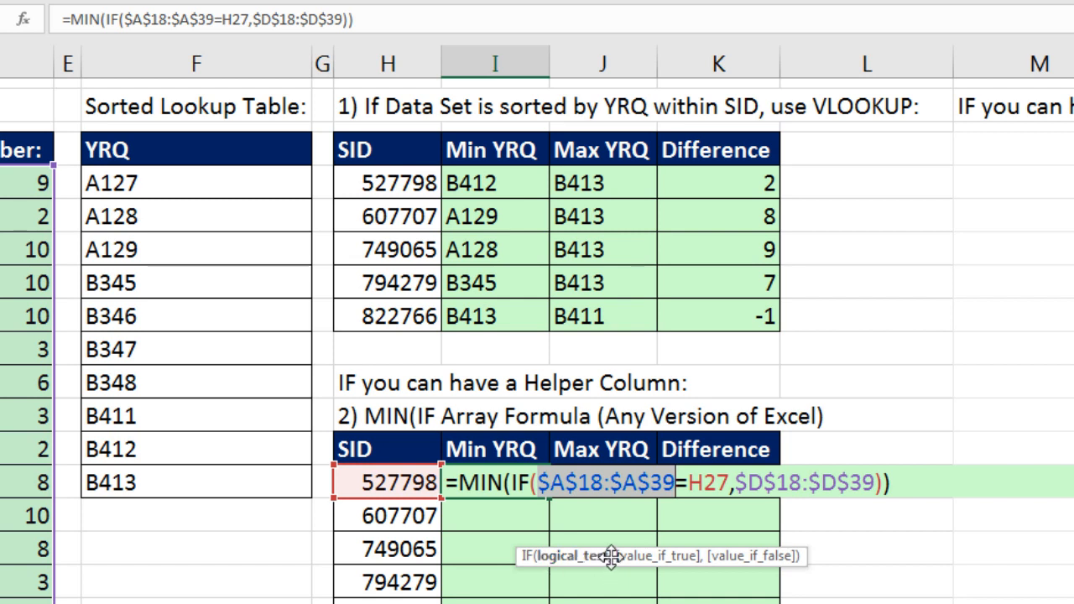
click(891, 485)
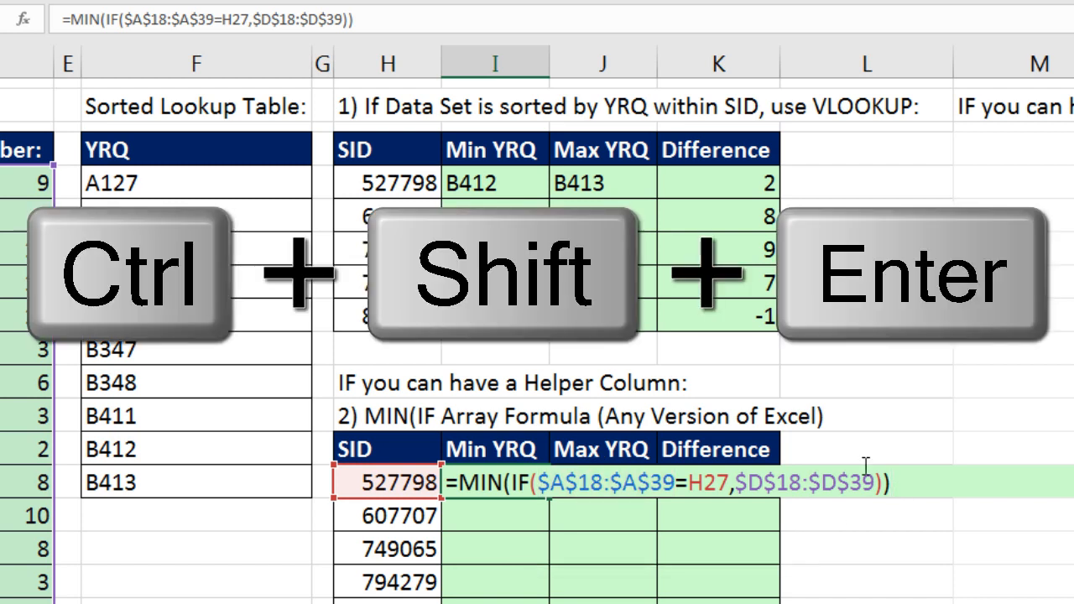
key(ctrl+shift+Return)
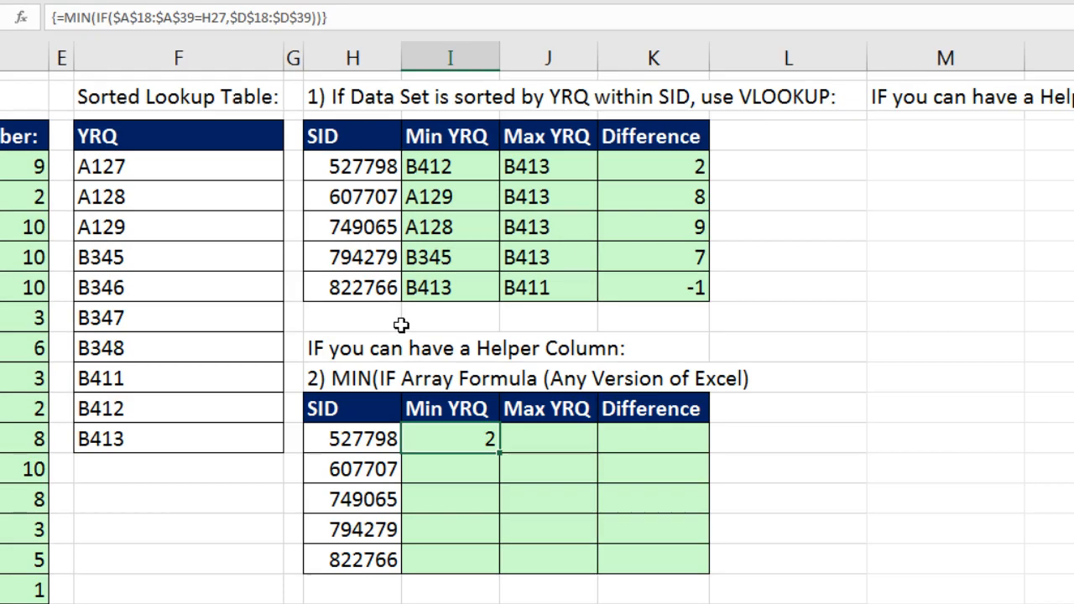
double_click(500, 454)
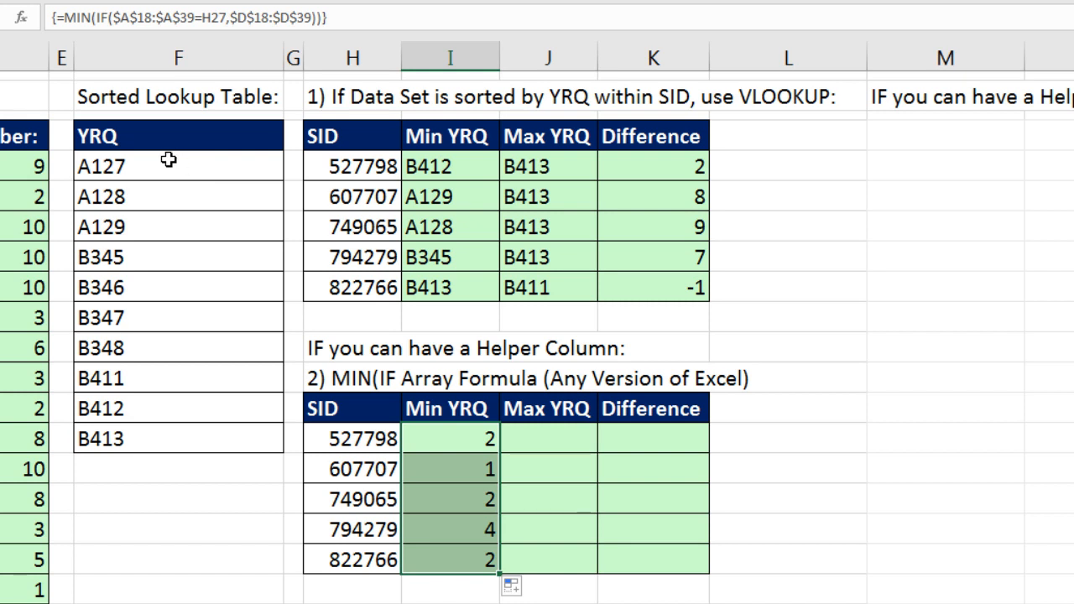
Wrap the I27 formula in INDEX, with the absolute YRQ lookup range $F$18:$F$27 as array and MIN(IF) as row number.
click(453, 434)
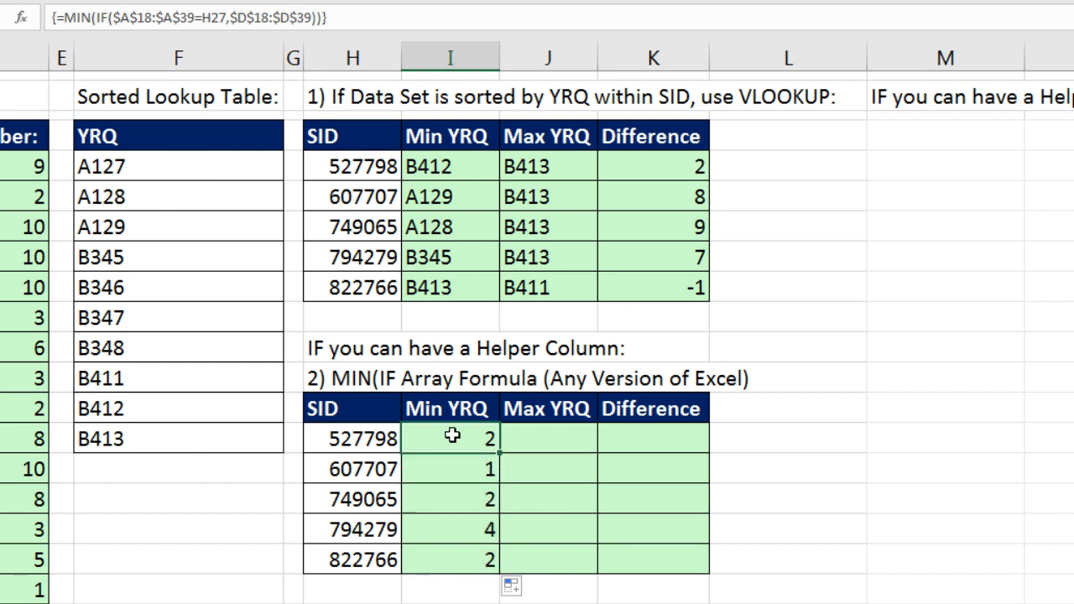
key(F2)
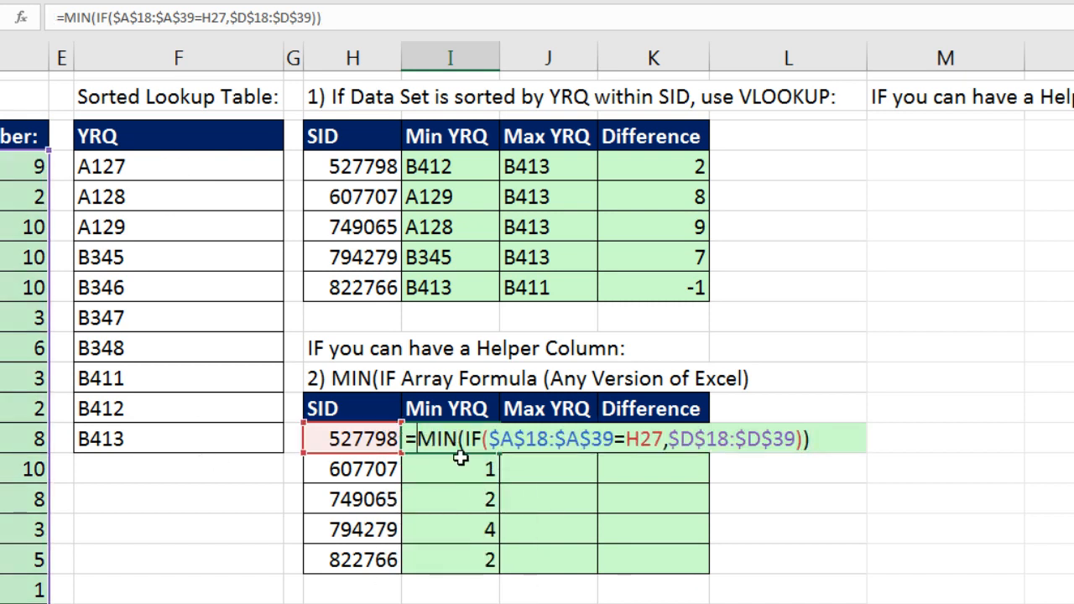
text(in)
key(Tab)
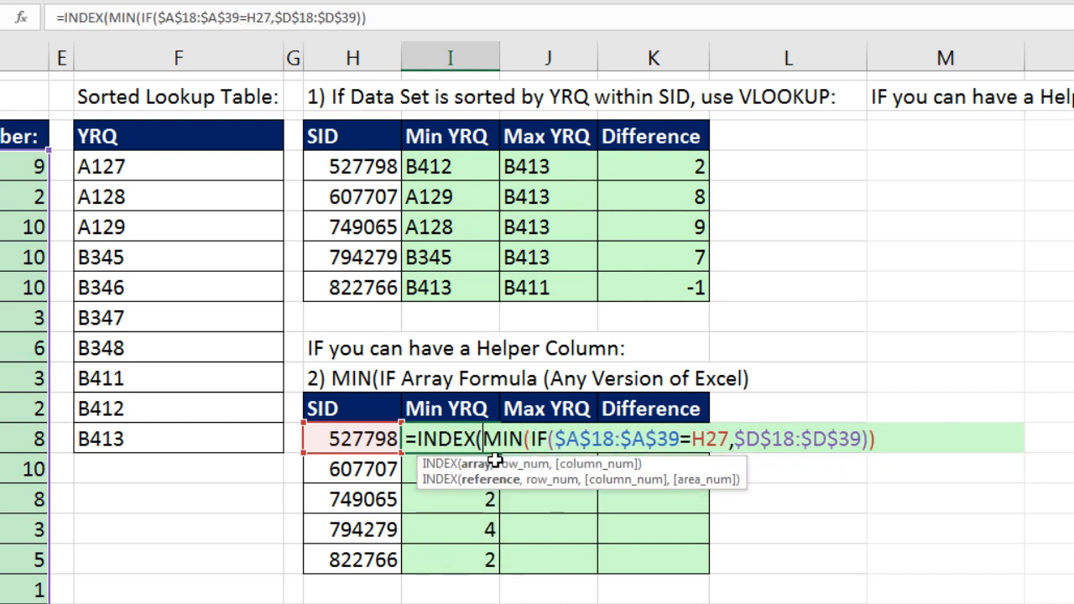
drag(172, 163, 172, 443)
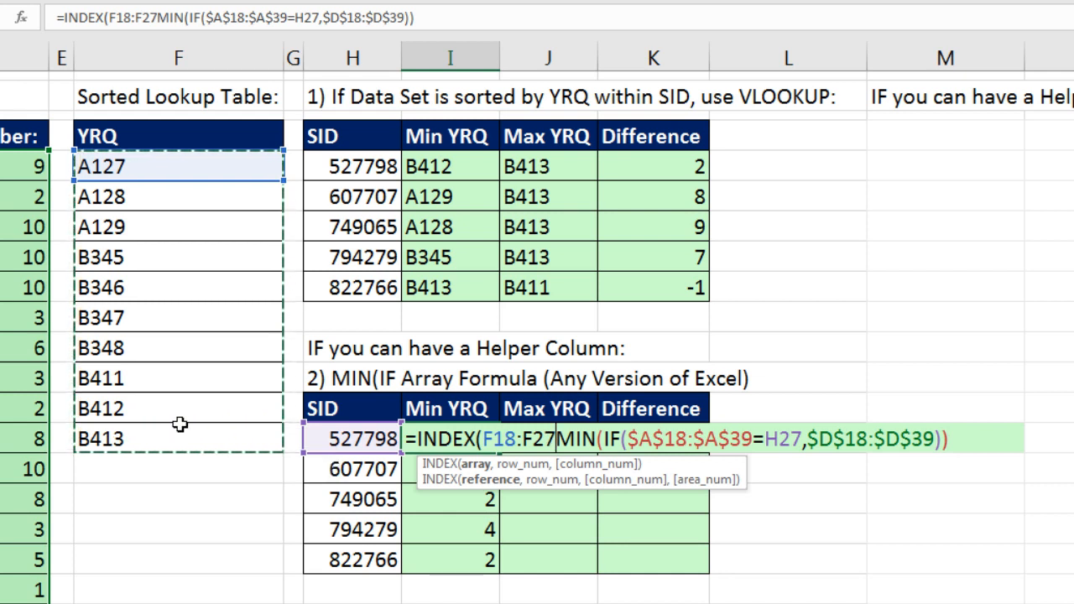
key(F4)
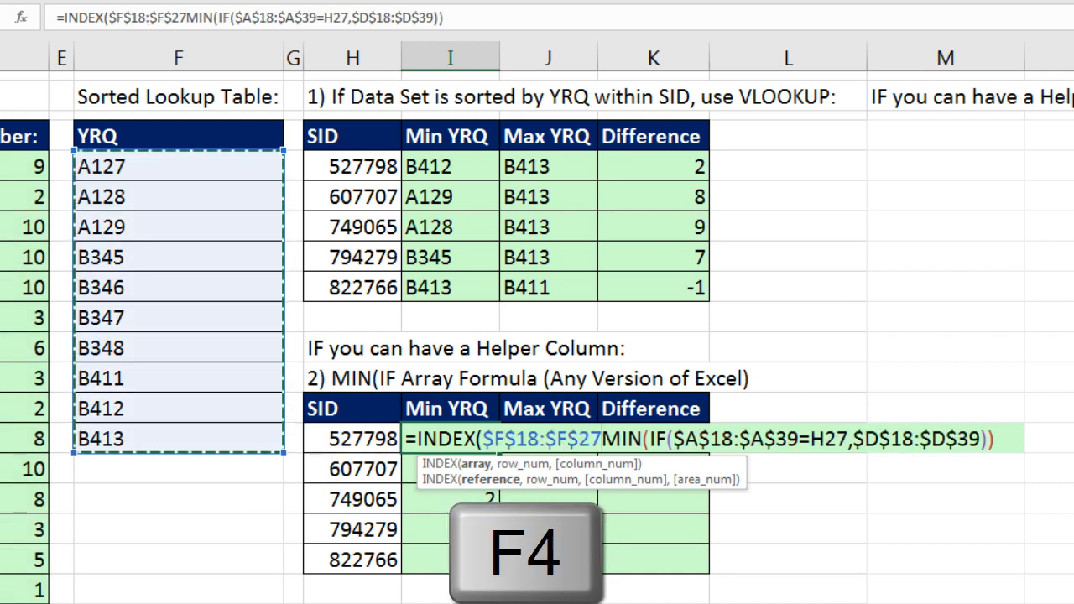
text(,)
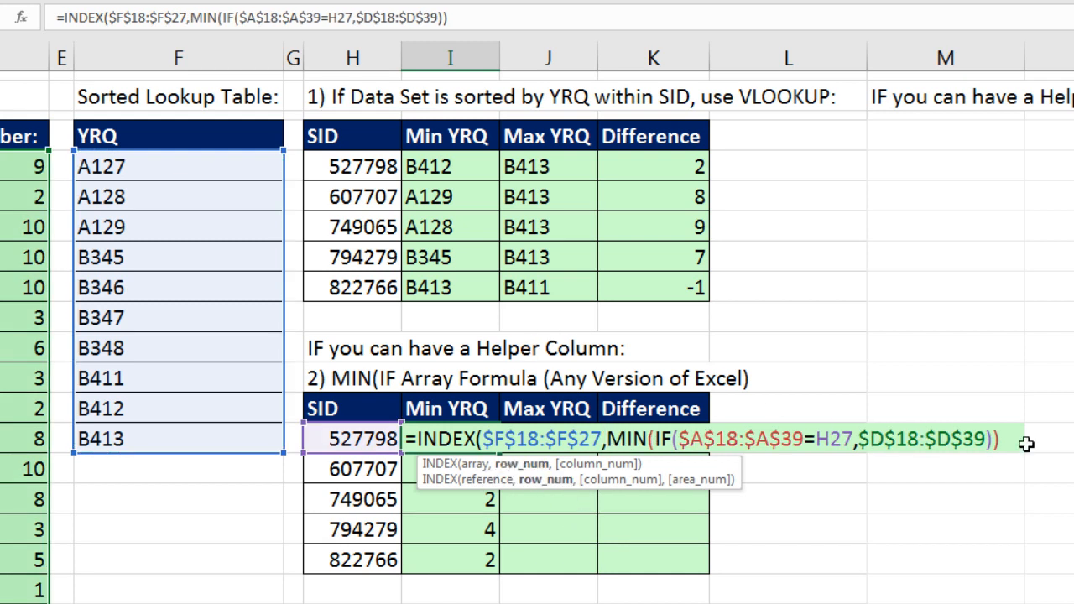
text())
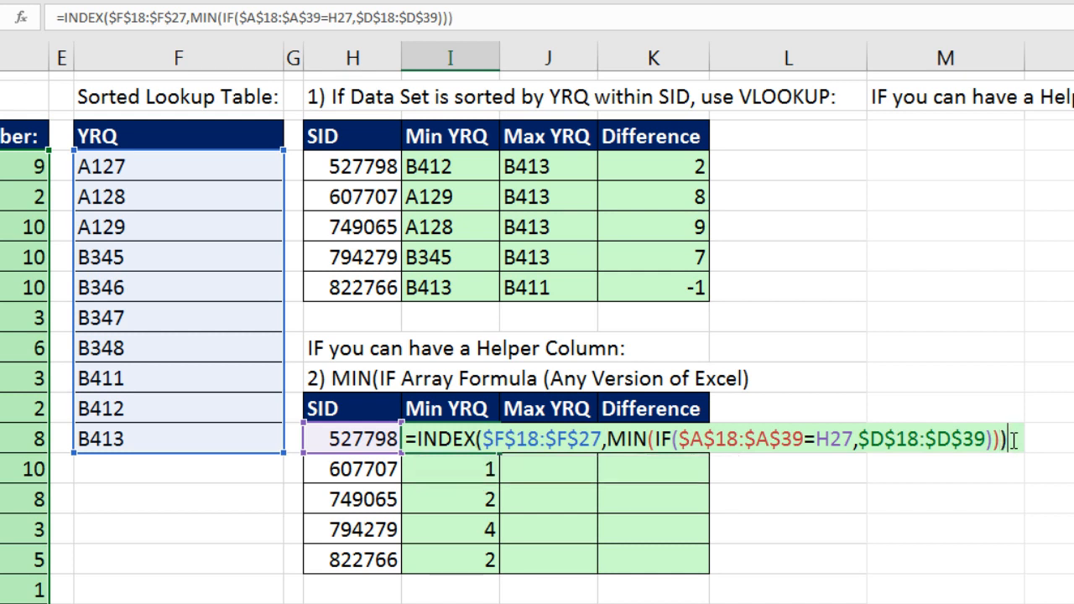
Enter the INDEX formula as an array formula, fill it down through I31 and check the references in the last cell.
key(ctrl+shift+Return)
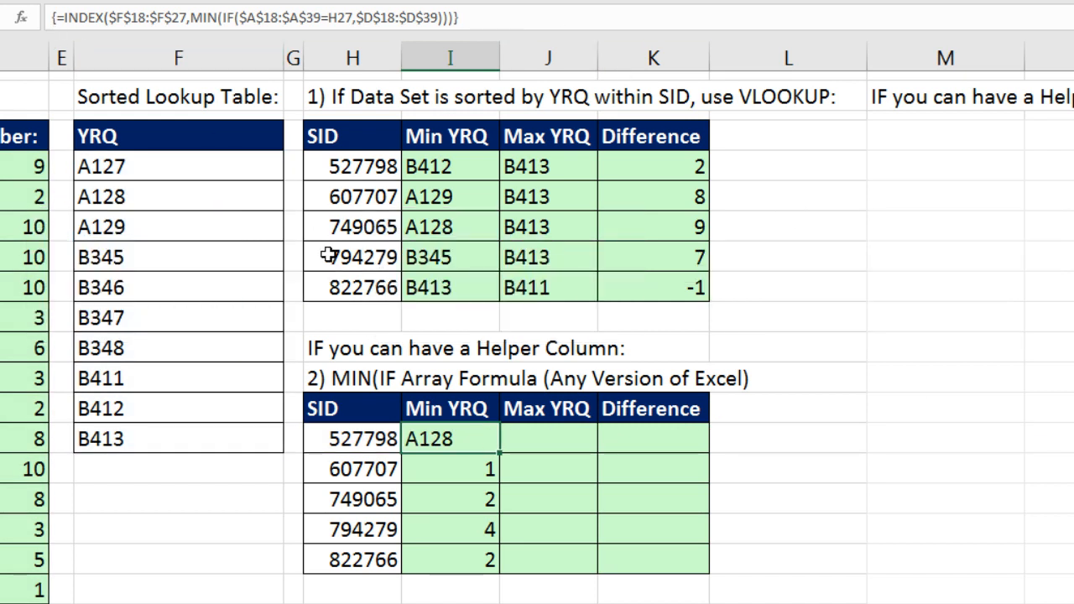
double_click(499, 450)
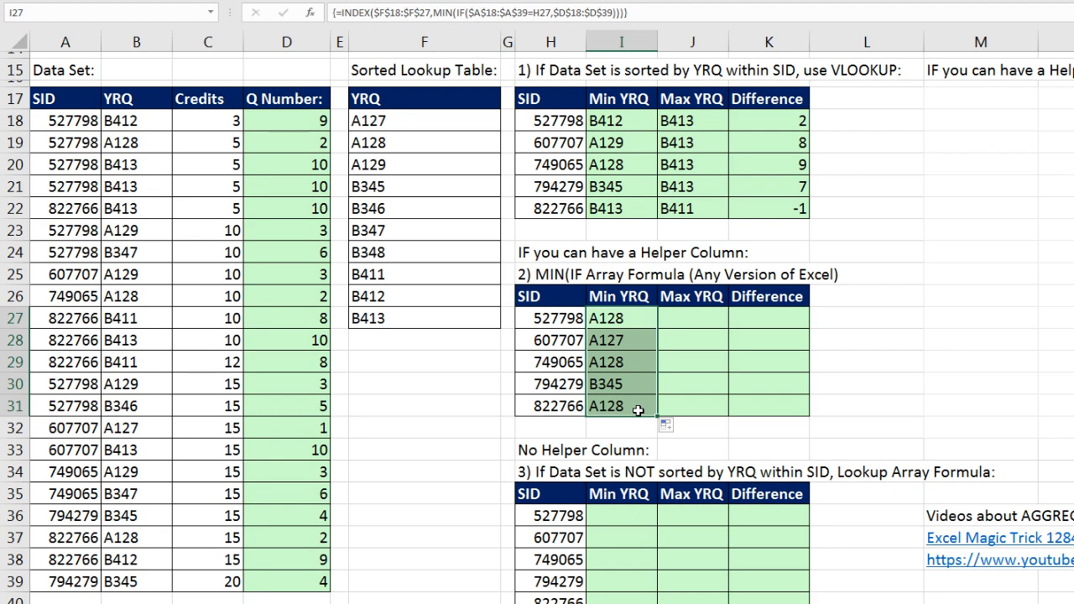
click(468, 563)
key(F2)
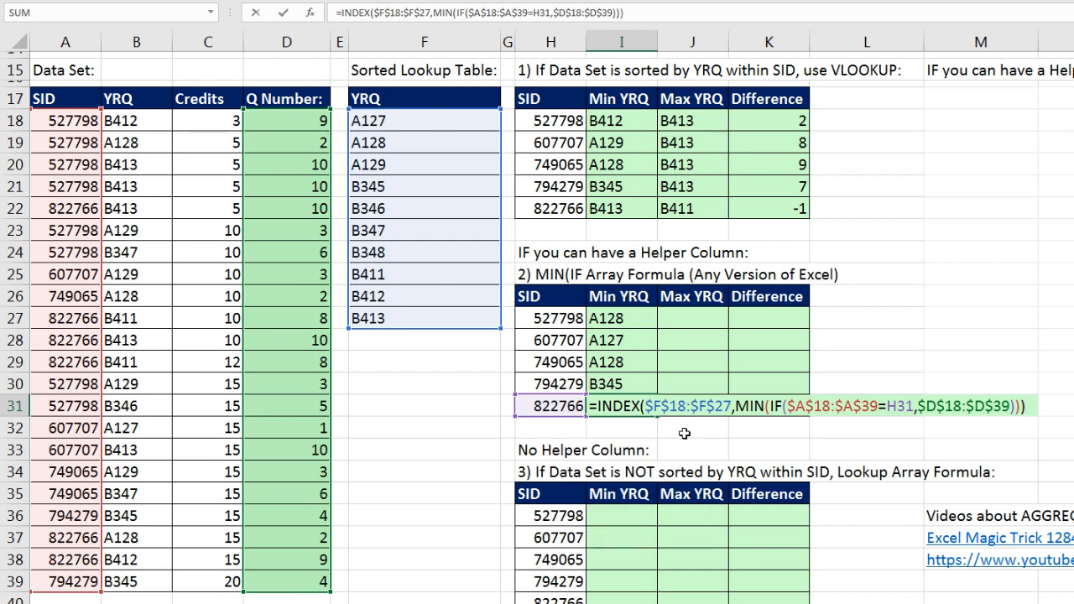
key(ctrl+shift+Return)
Copy the formula text from I27 and paste it unchanged into the Max YRQ cell J27.
double_click(593, 318)
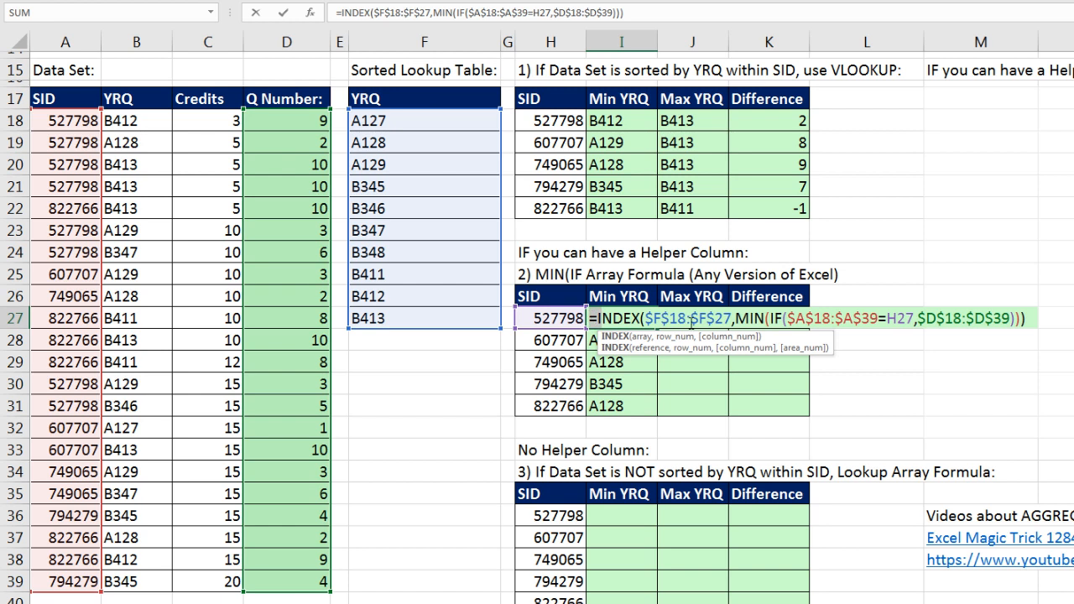
drag(591, 318, 1038, 340)
key(ctrl+c)
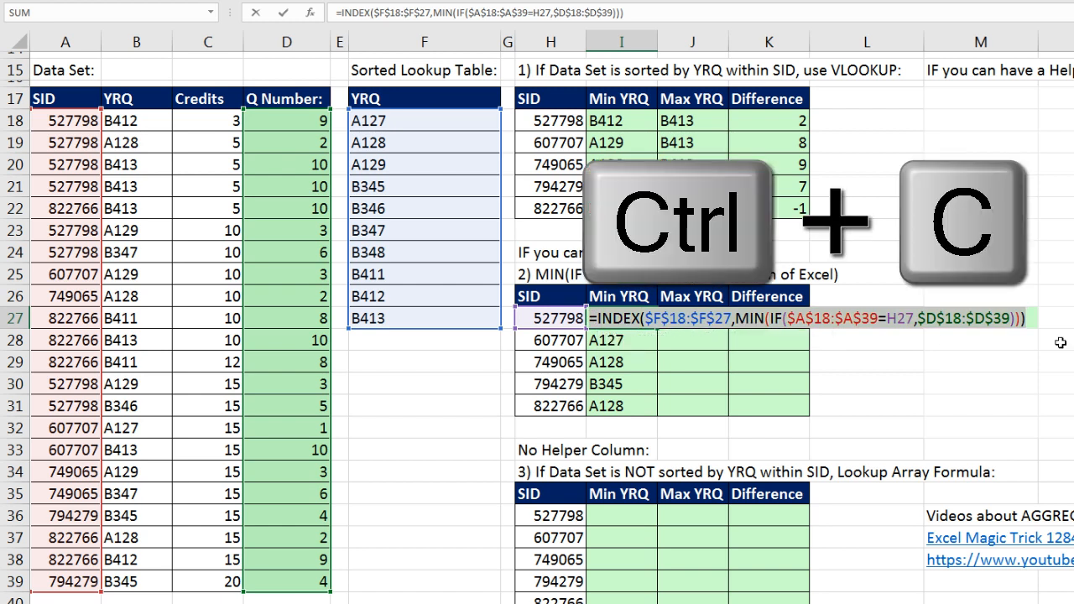
key(Escape)
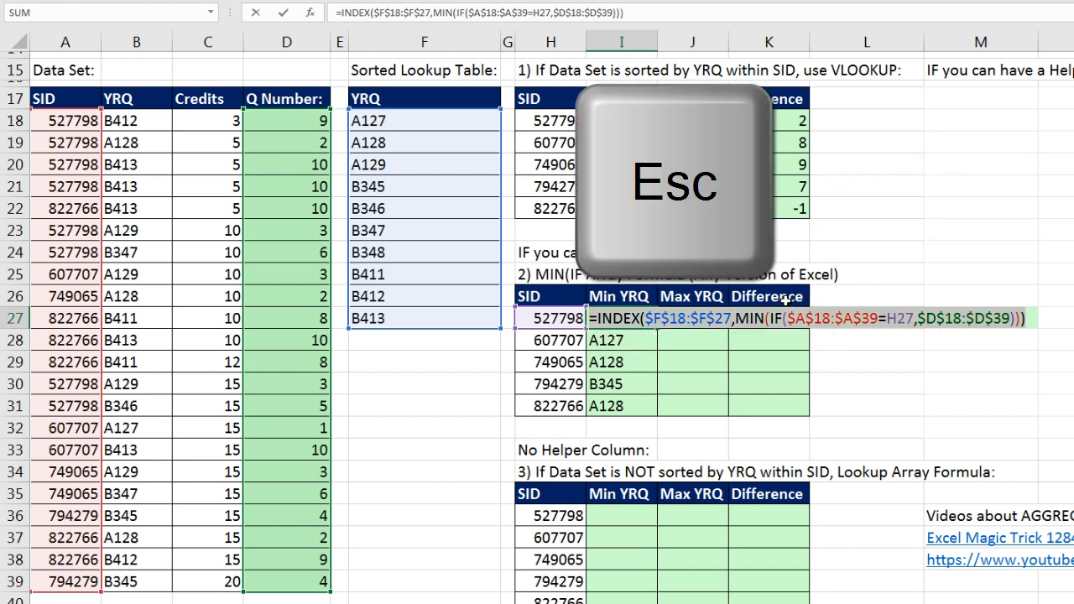
key(ctrl+shift+Return)
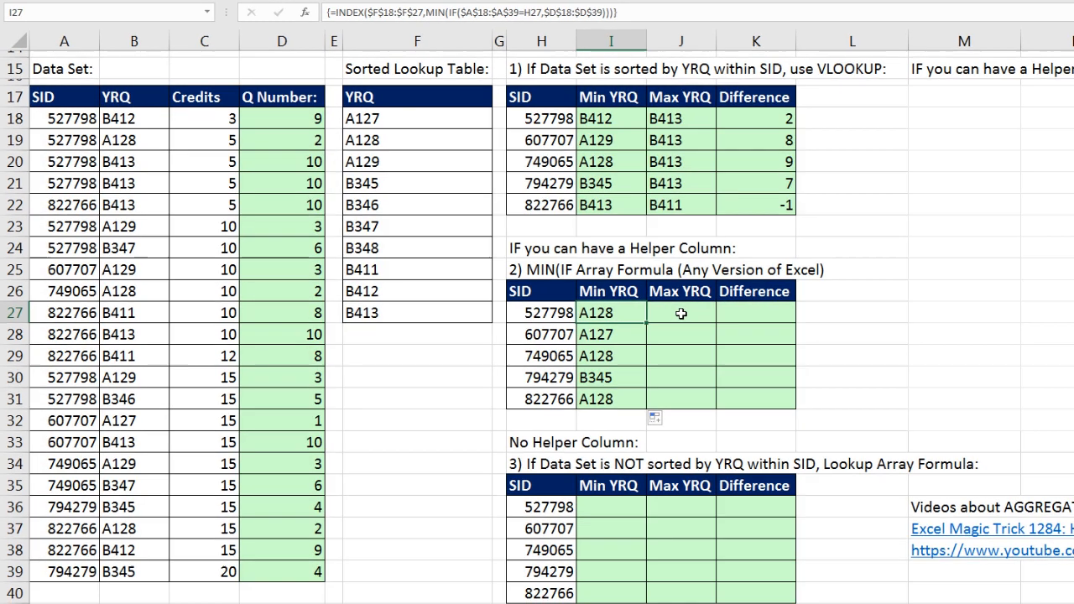
click(692, 319)
key(F2)
key(ctrl+v)
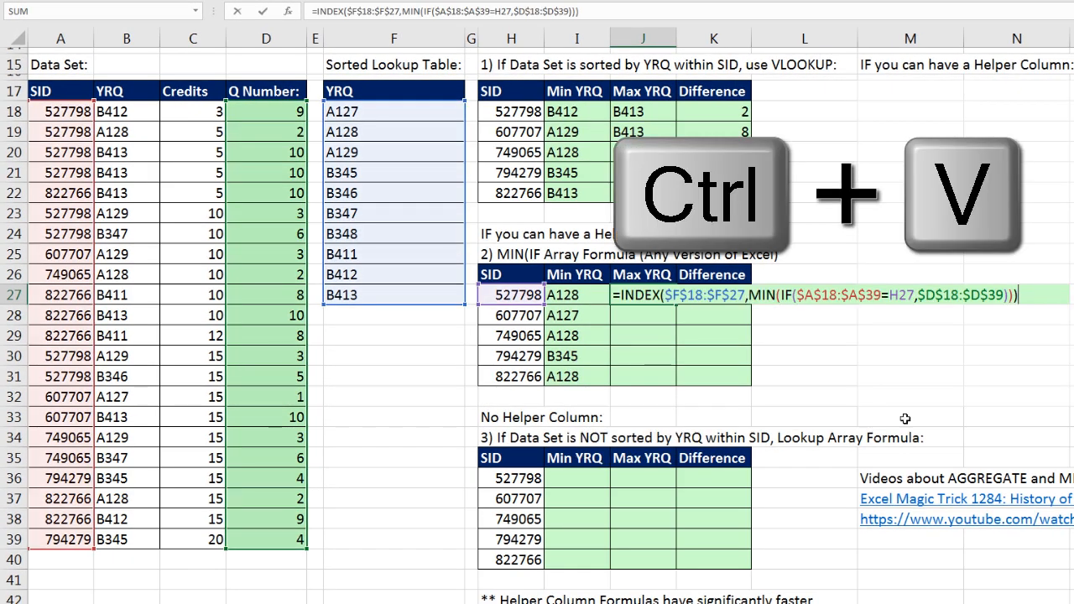
Change MIN to MAX in the J27 formula, enter it as an array formula and fill it down through J31.
click(776, 295)
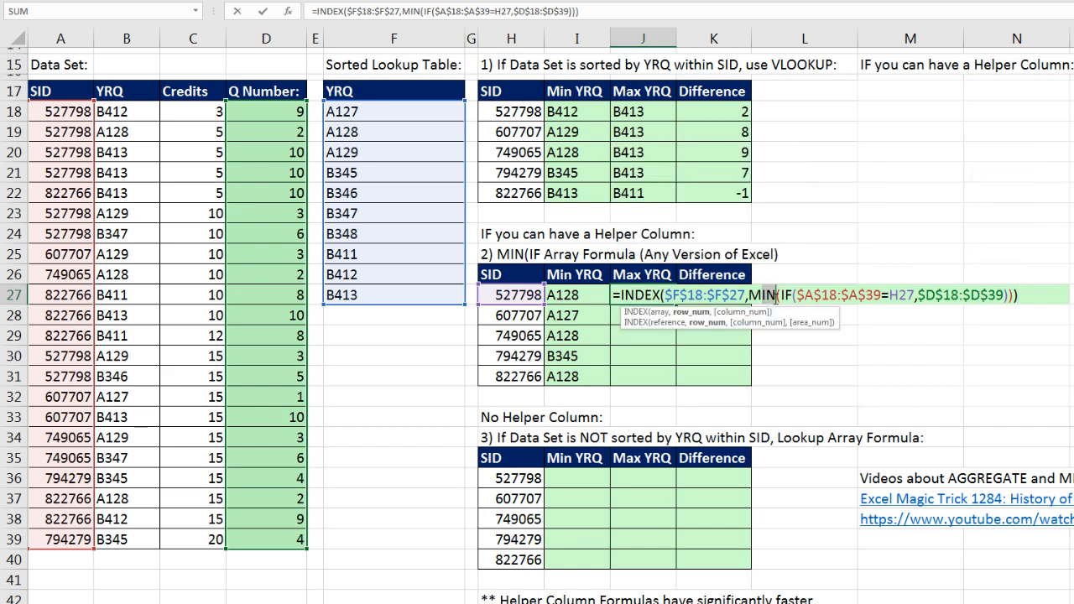
text(AX)
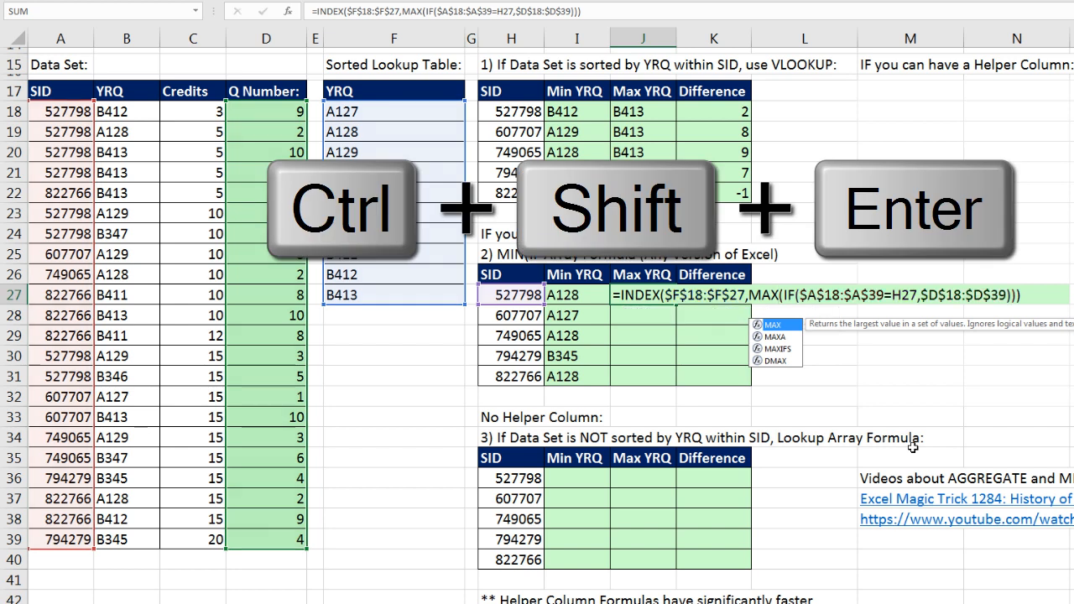
key(ctrl+shift+Return)
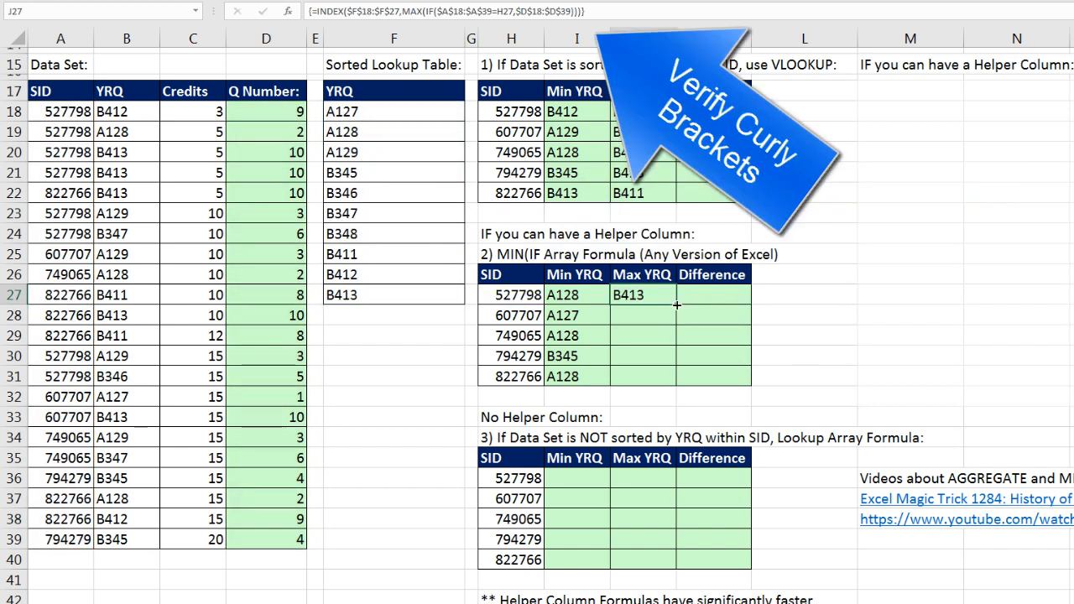
double_click(677, 304)
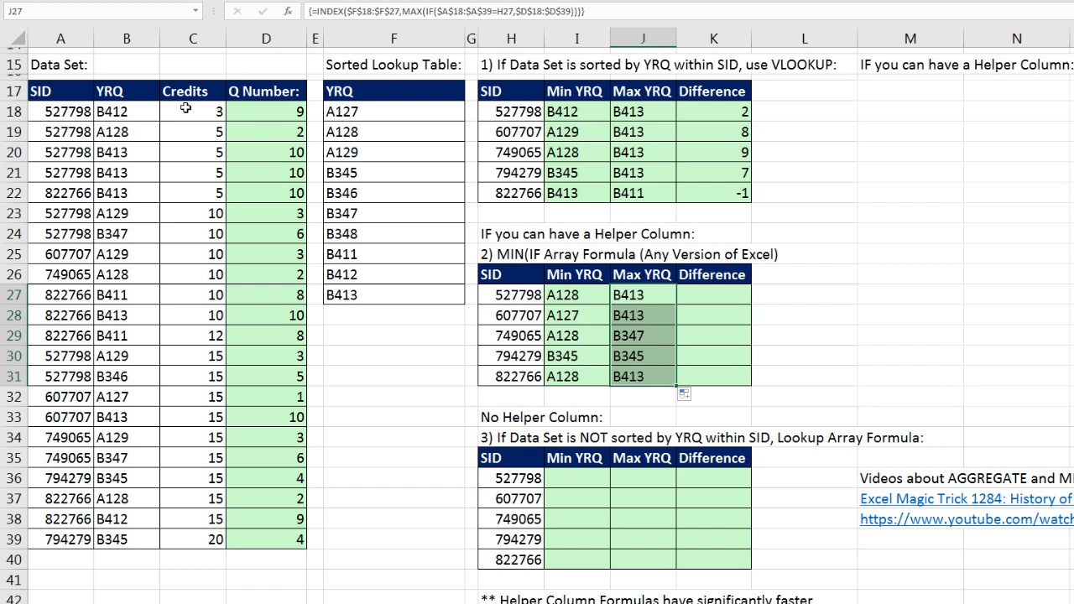
Sort the data set by YRQ from A to Z, and sort it by SID in ascending order.
click(130, 113)
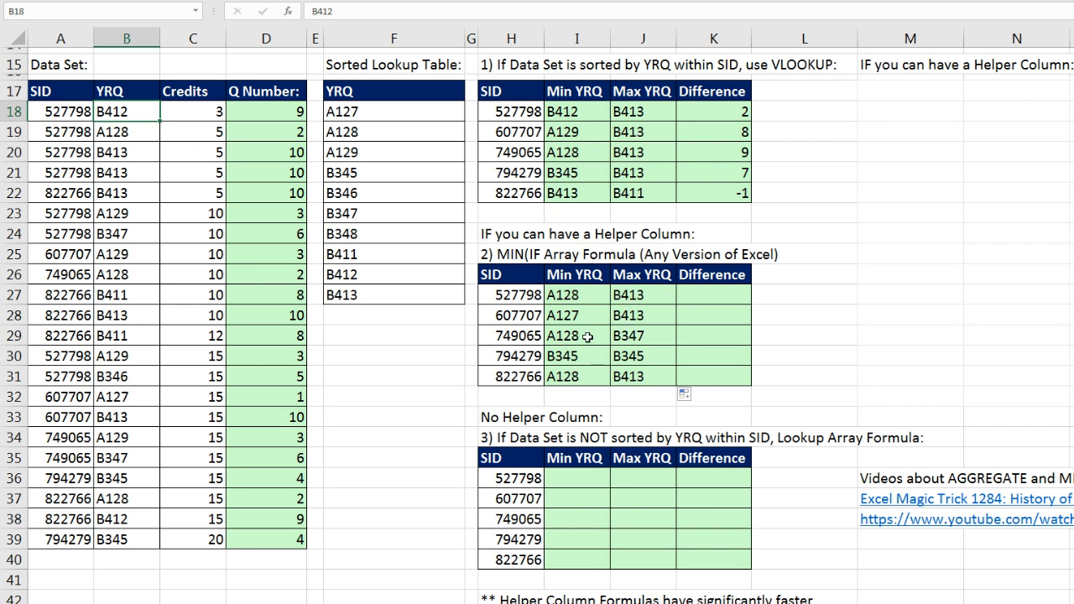
right_click(125, 113)
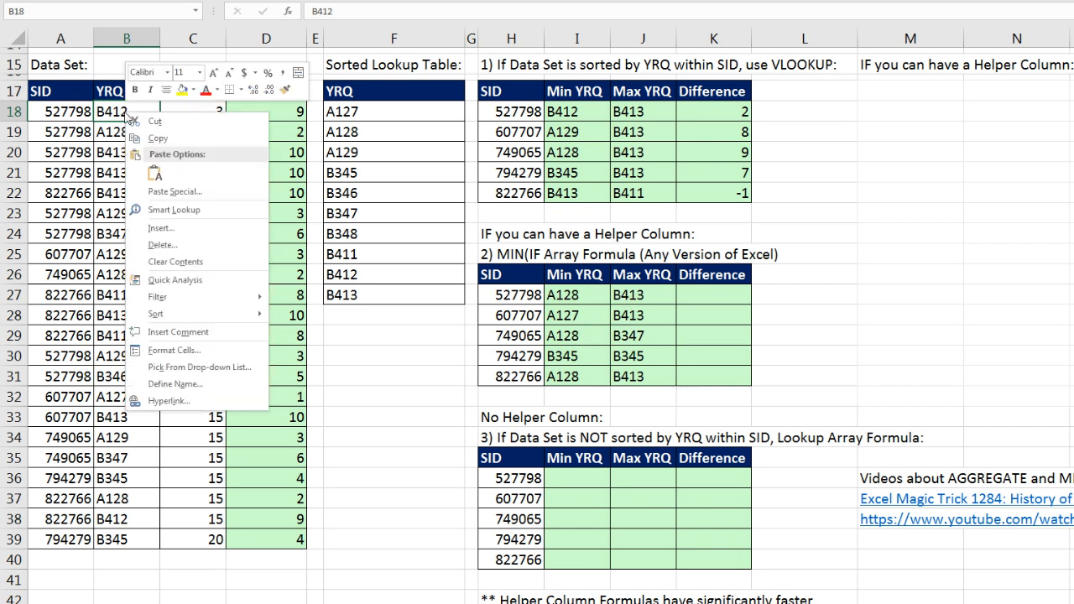
mouse_move(195, 313)
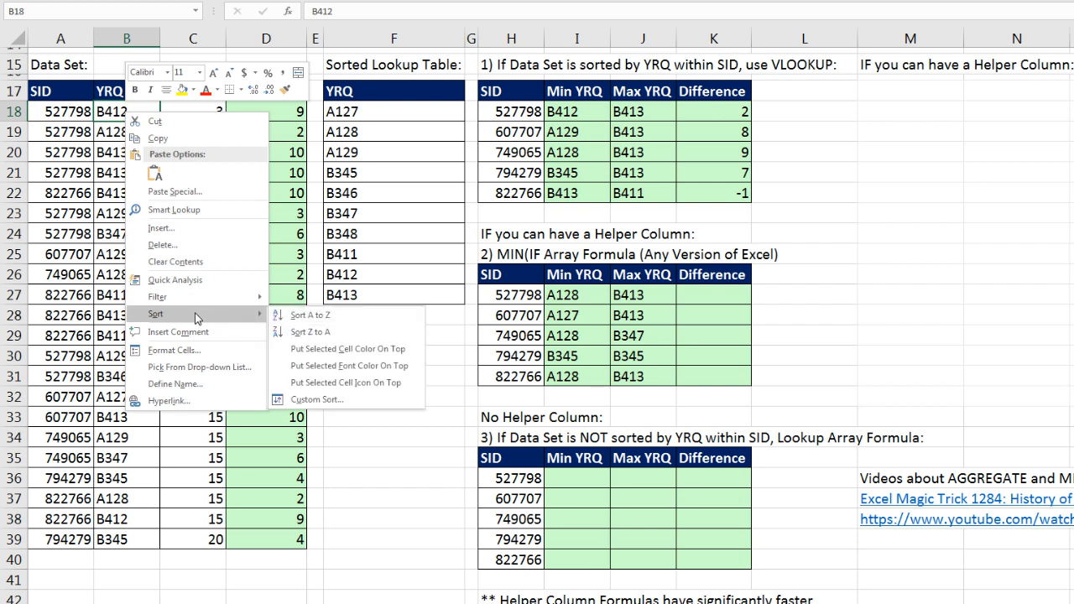
click(300, 315)
right_click(76, 112)
mouse_move(136, 316)
click(263, 318)
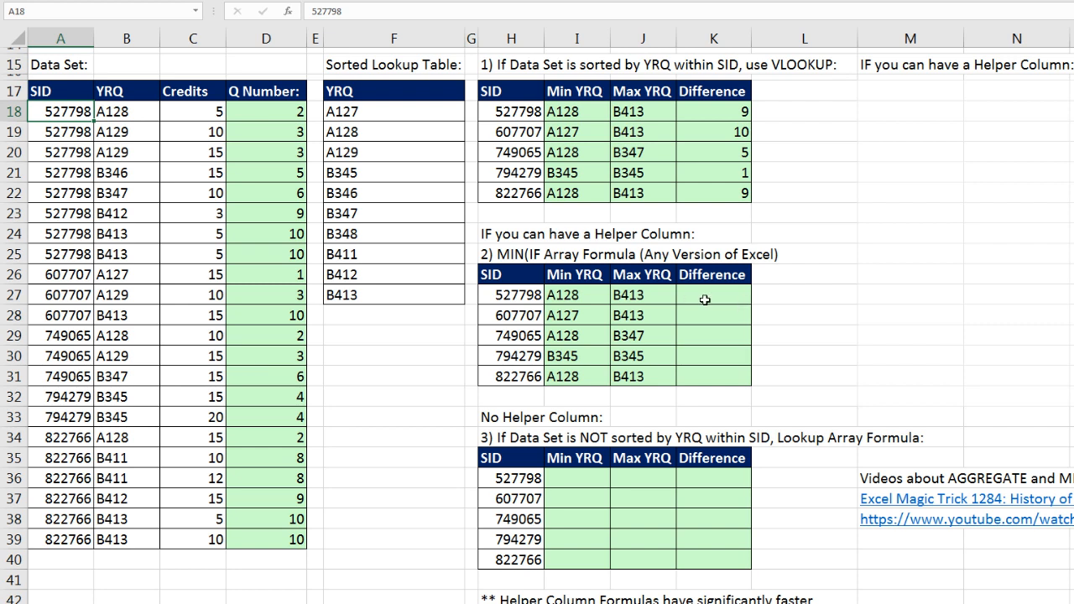
Review the MATCH-based Difference formula in K18 and copy it to K27 in the second results table.
double_click(722, 111)
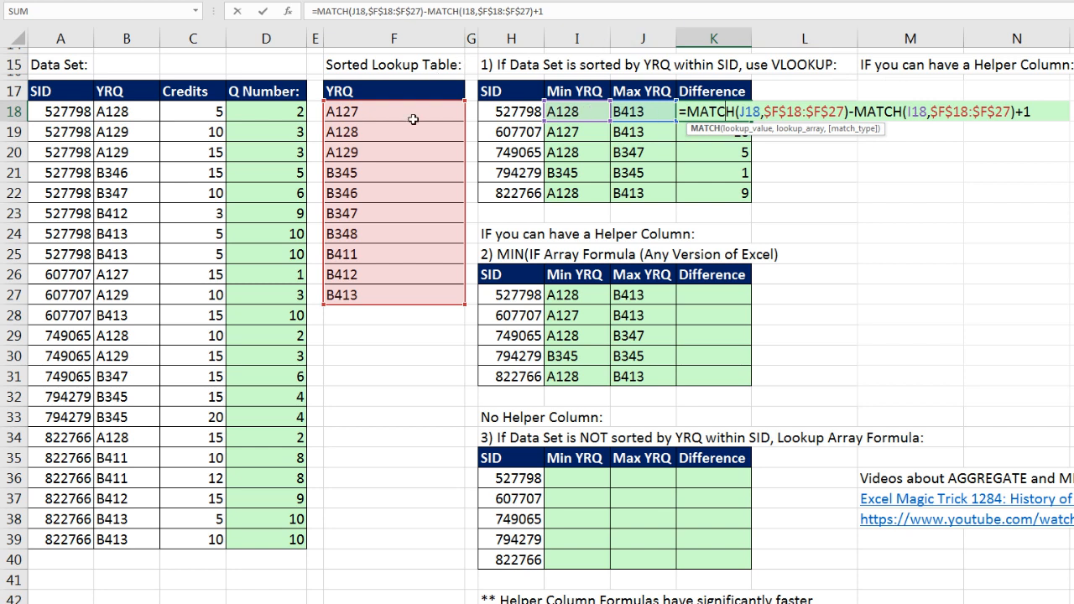
key(ctrl+Return)
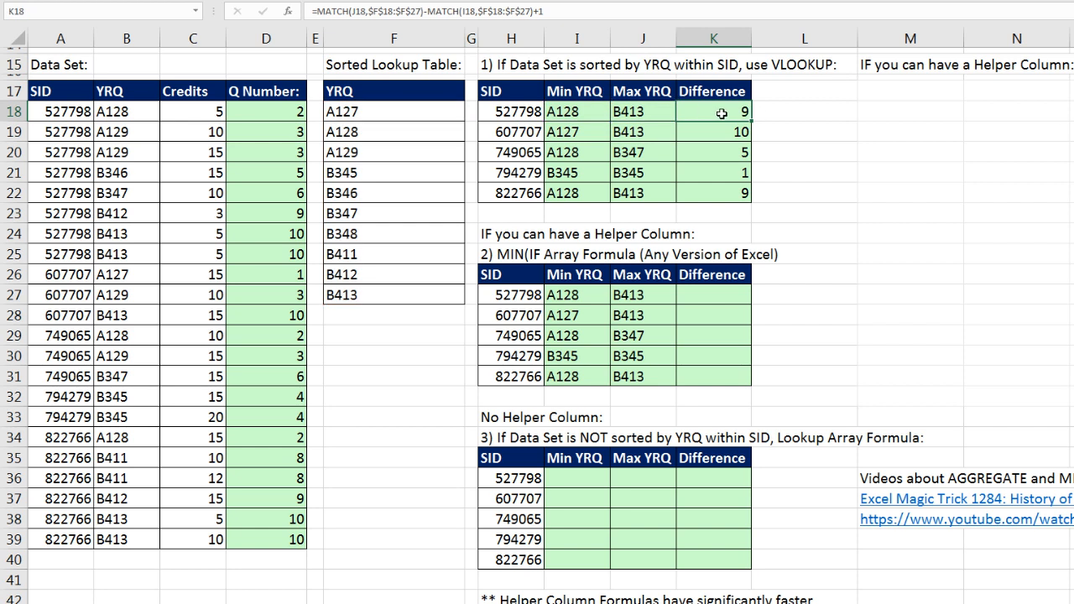
key(ctrl+c)
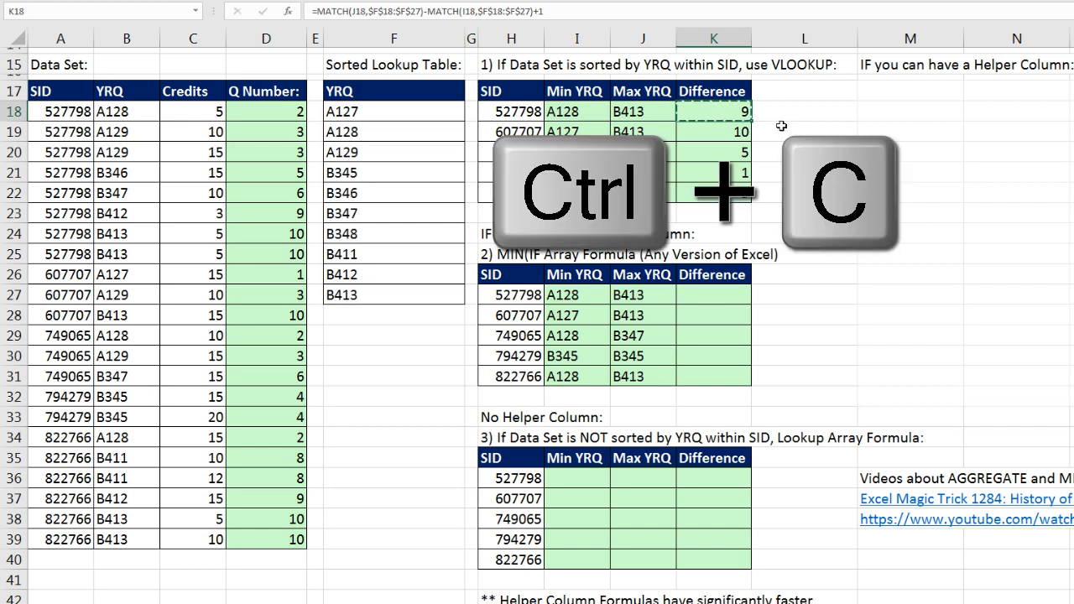
click(722, 295)
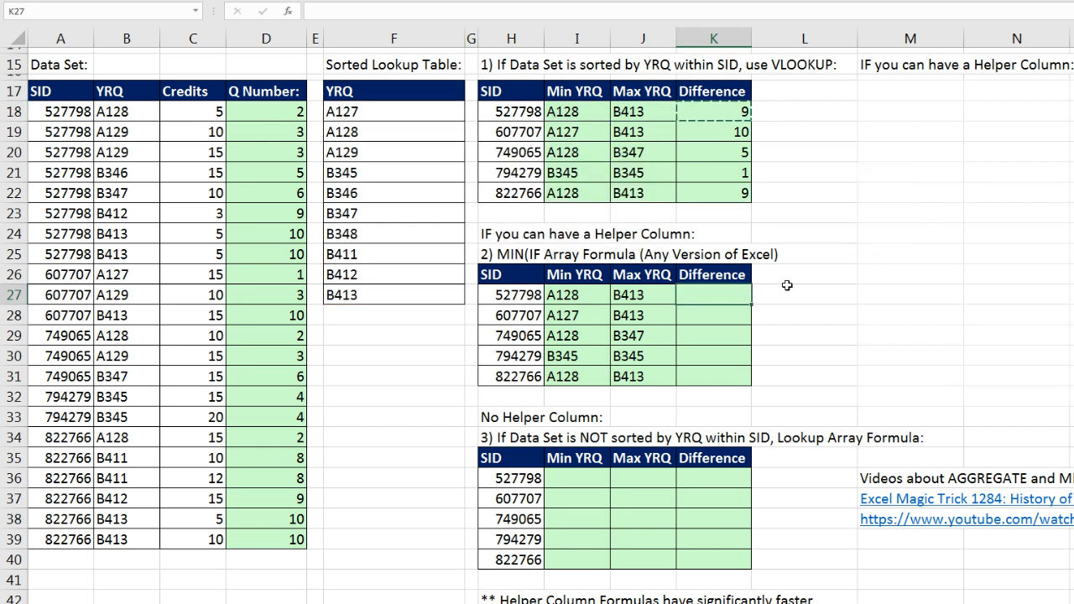
key(ctrl+v)
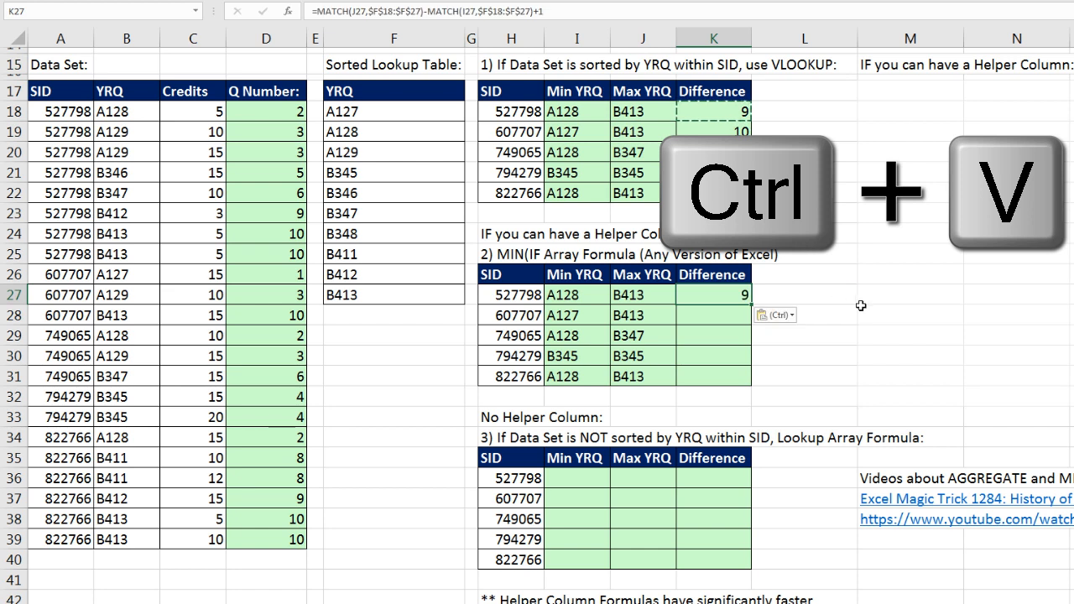
Check the cell references in the K27 Difference formula and fill it down through K31.
key(F2)
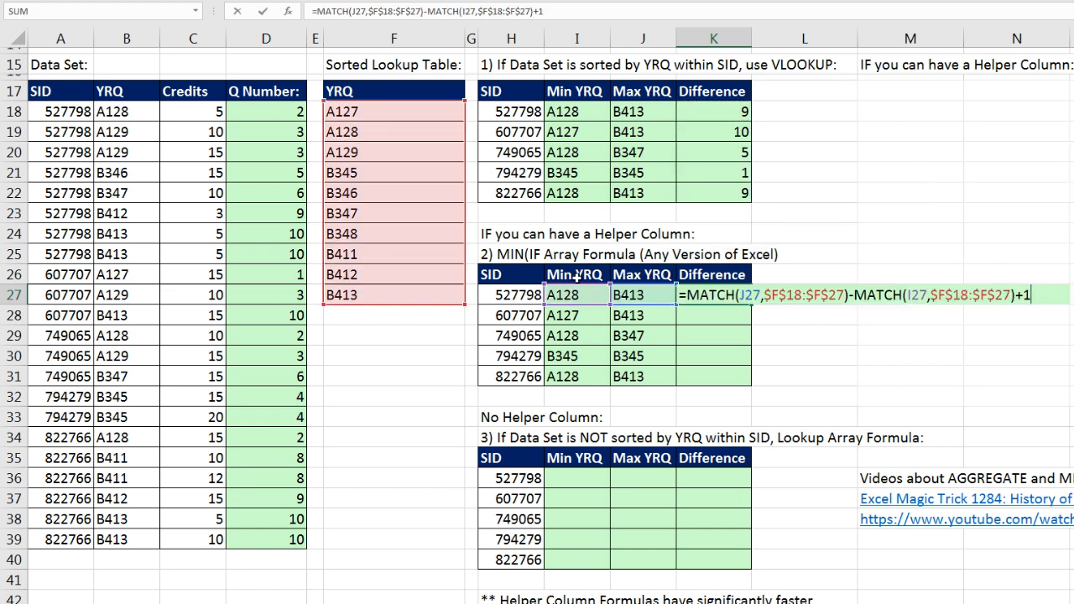
key(ctrl+Return)
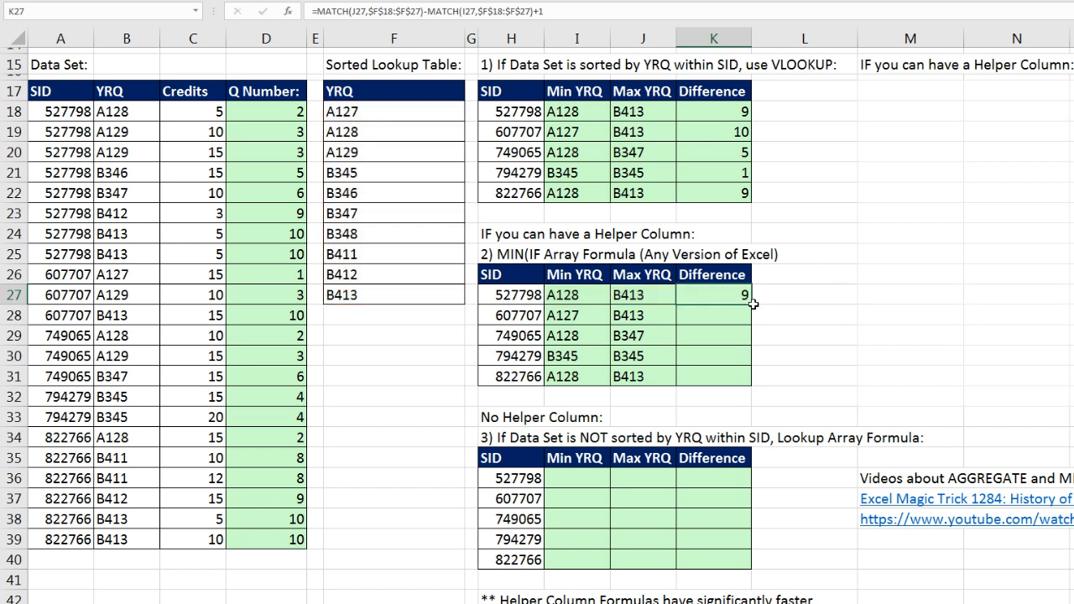
double_click(752, 306)
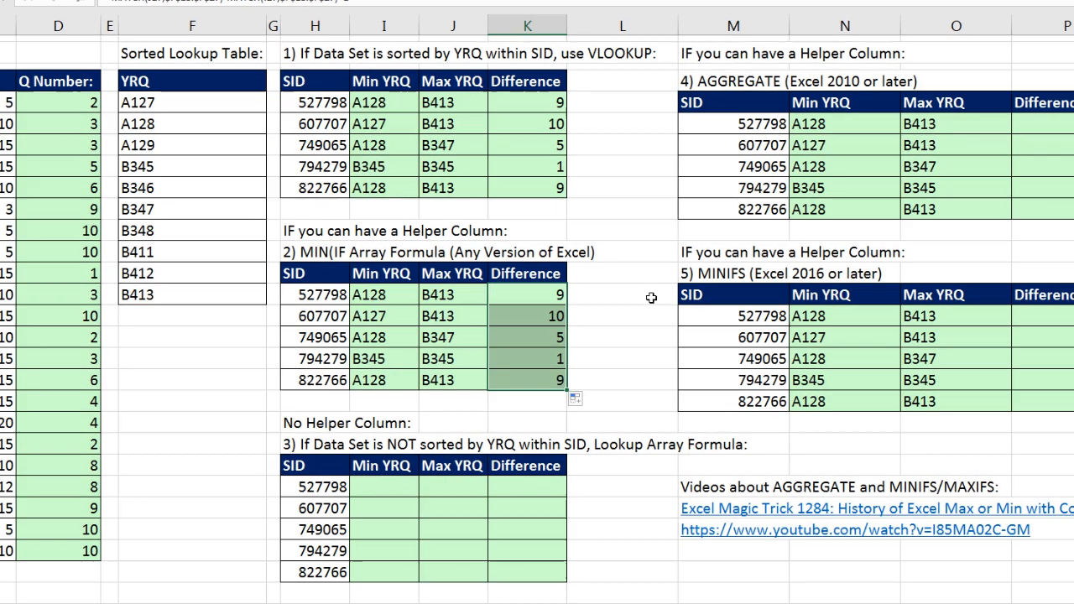
Compare the MIN(IF) formula in I27 with the AGGREGATE formula in N19 and the MINIFS formula in N28, inspecting their row_num arguments.
key(Left)
key(Left)
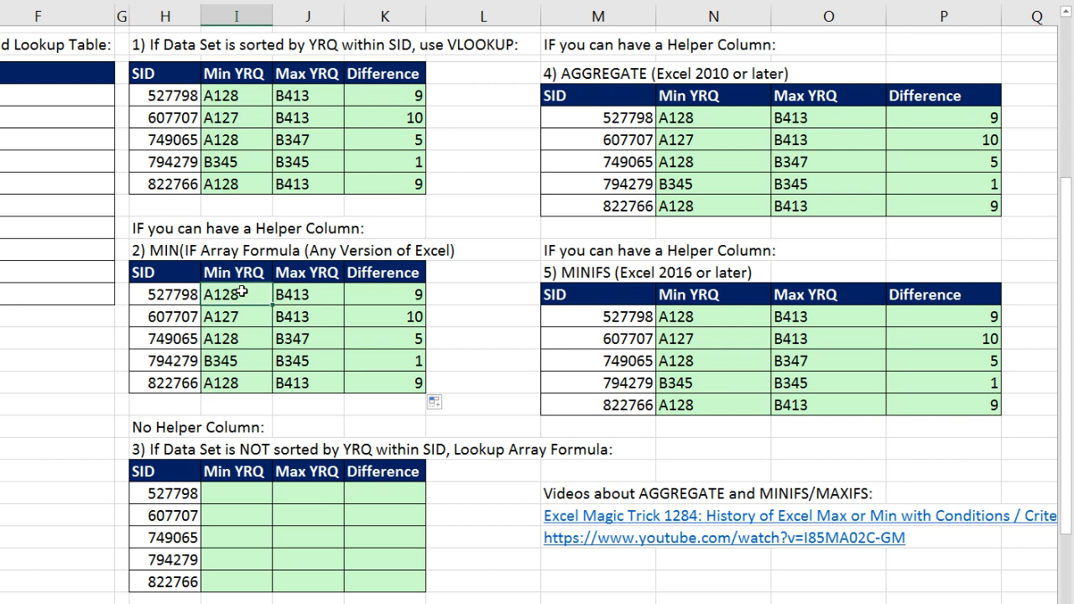
key(F2)
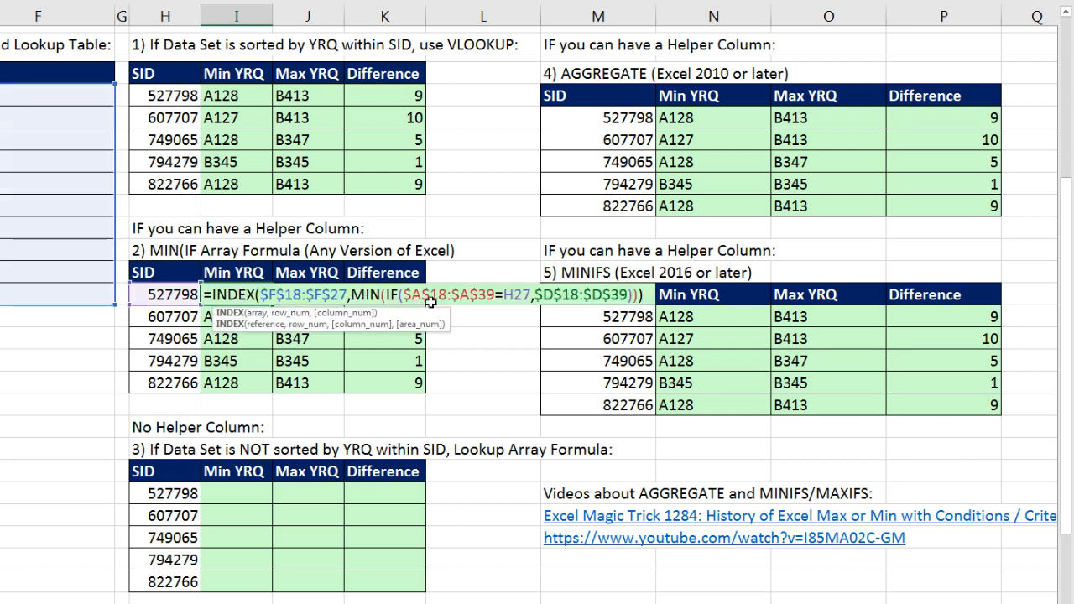
key(Escape)
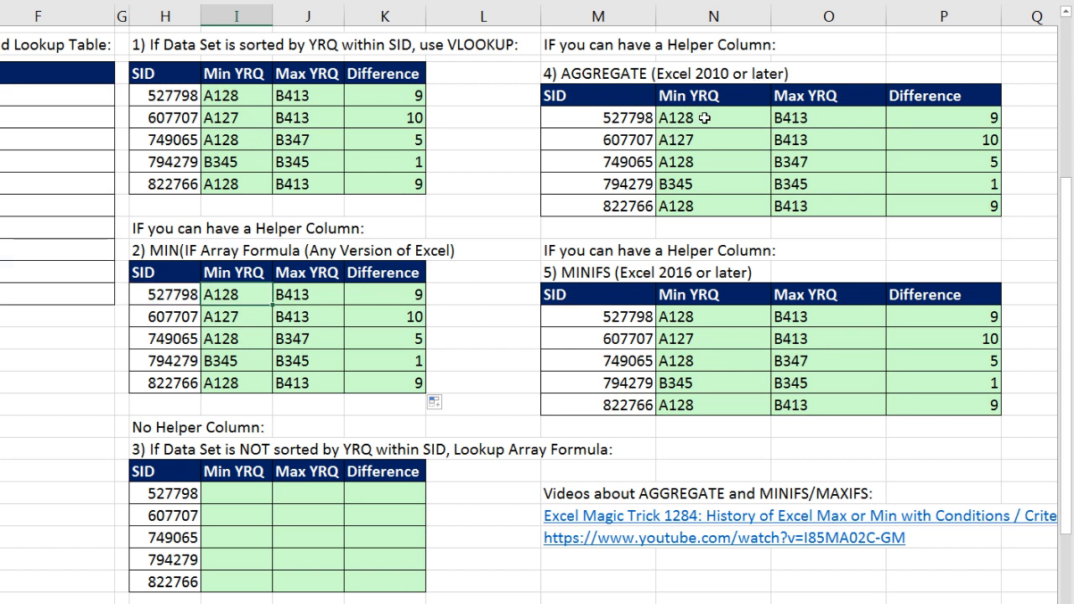
double_click(705, 118)
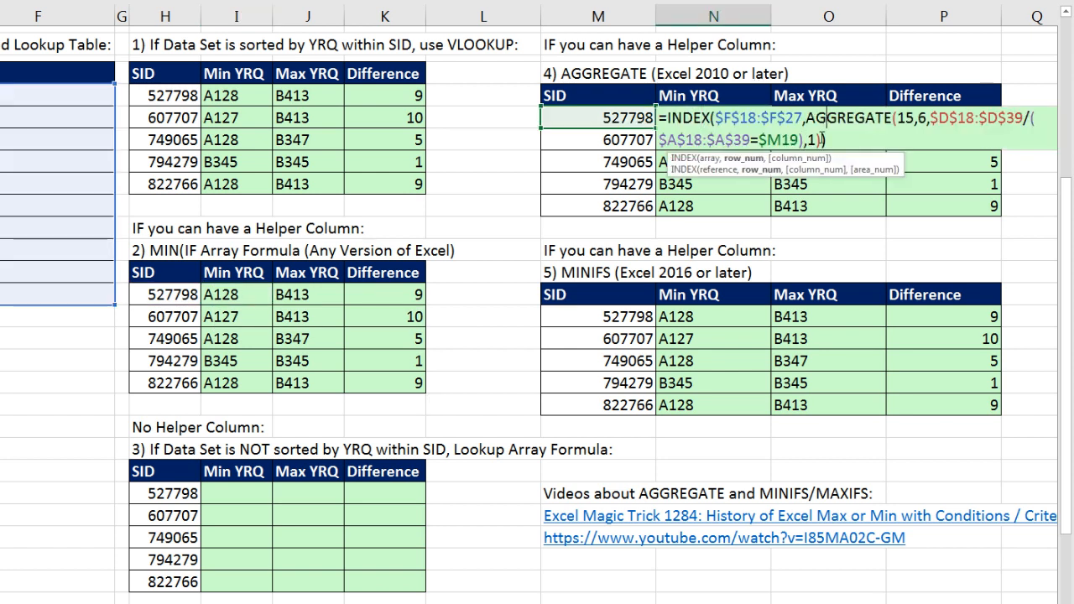
click(753, 162)
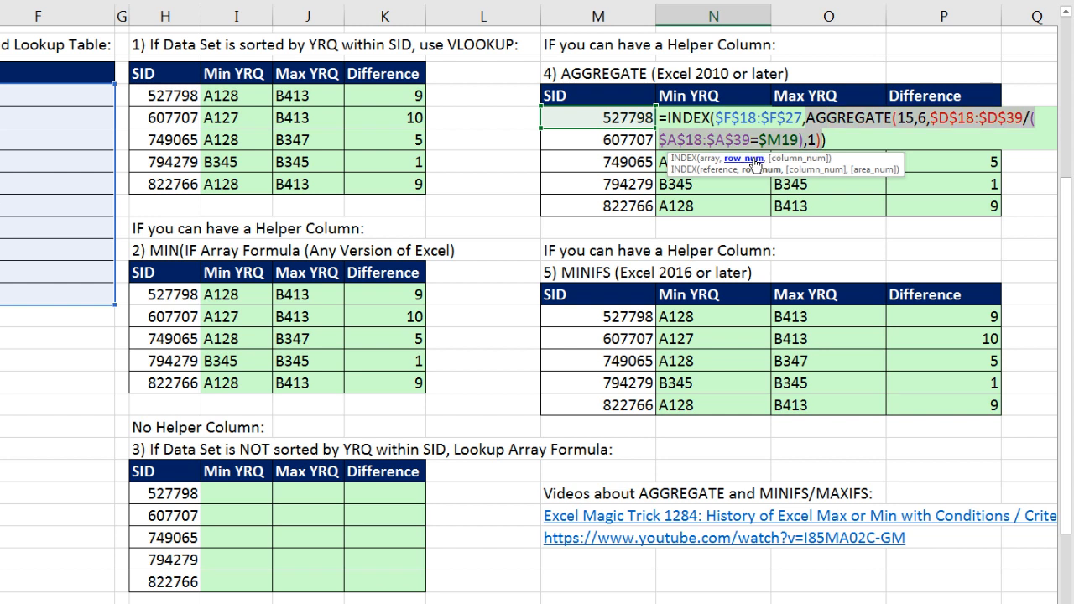
key(Escape)
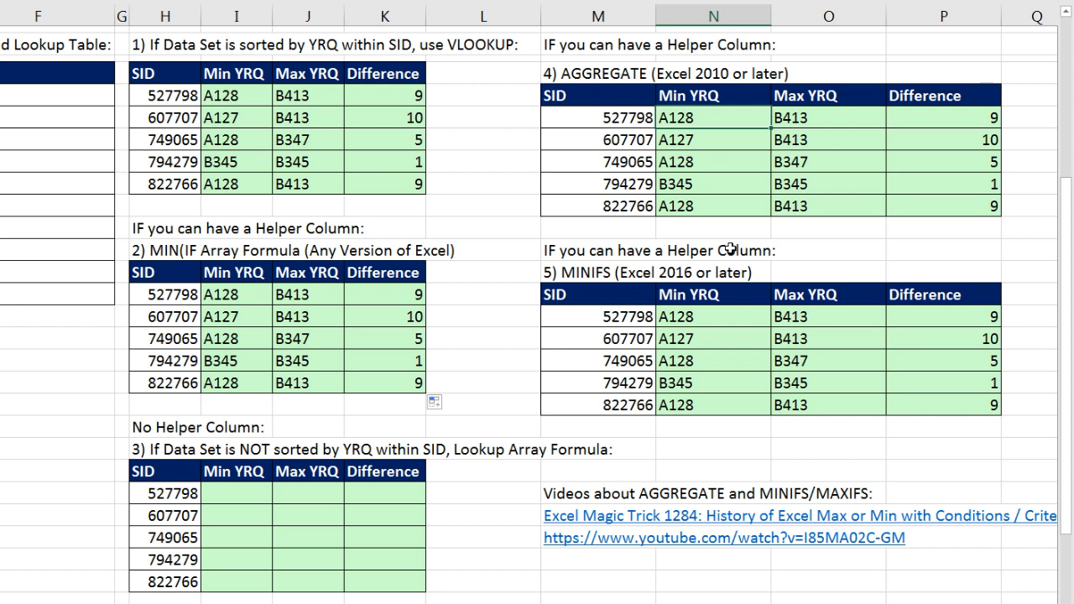
double_click(686, 316)
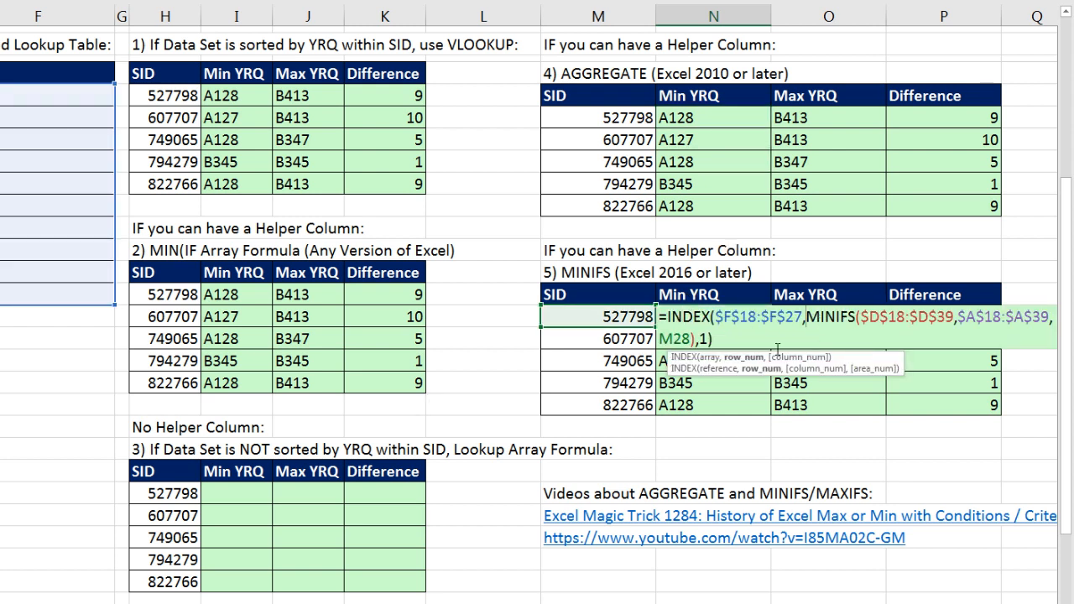
click(744, 359)
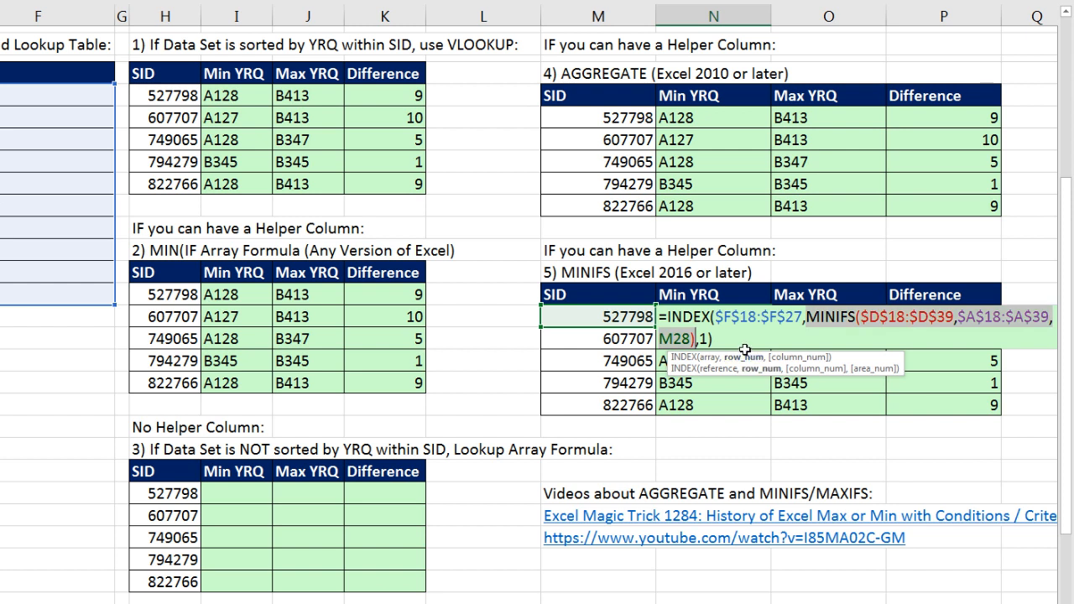
key(Escape)
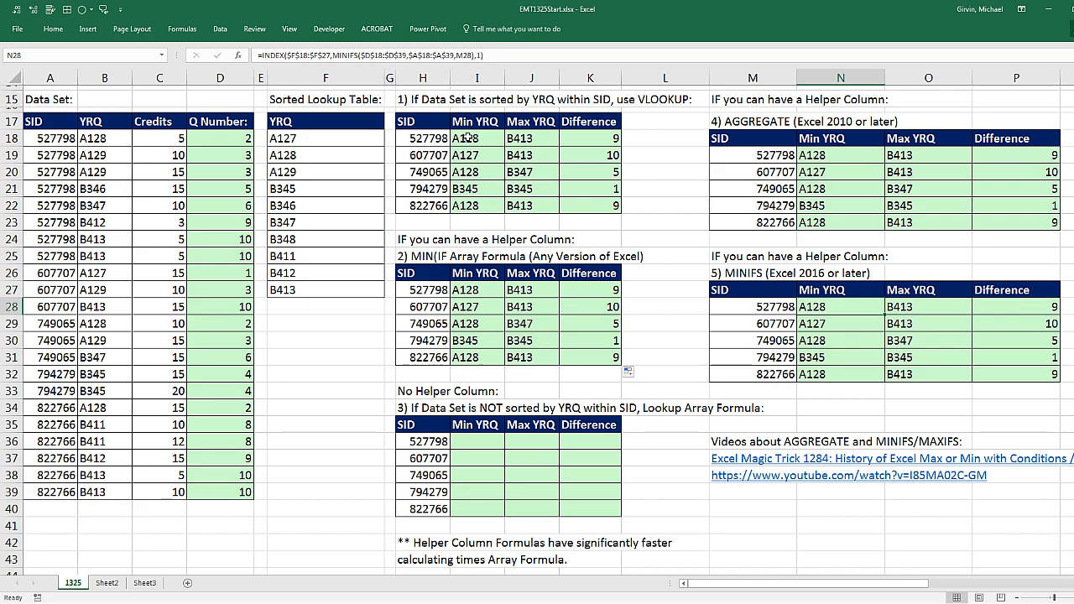
Review the VLOOKUP formula in I18 and the INDEX formula in I27 against the empty Min YRQ cell I36.
double_click(467, 139)
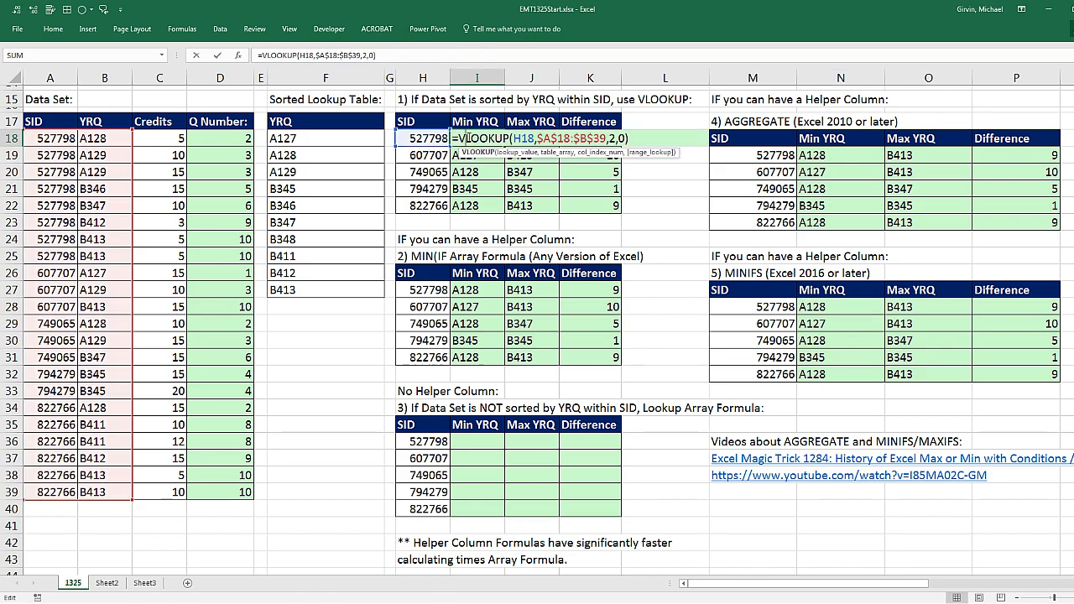
double_click(476, 290)
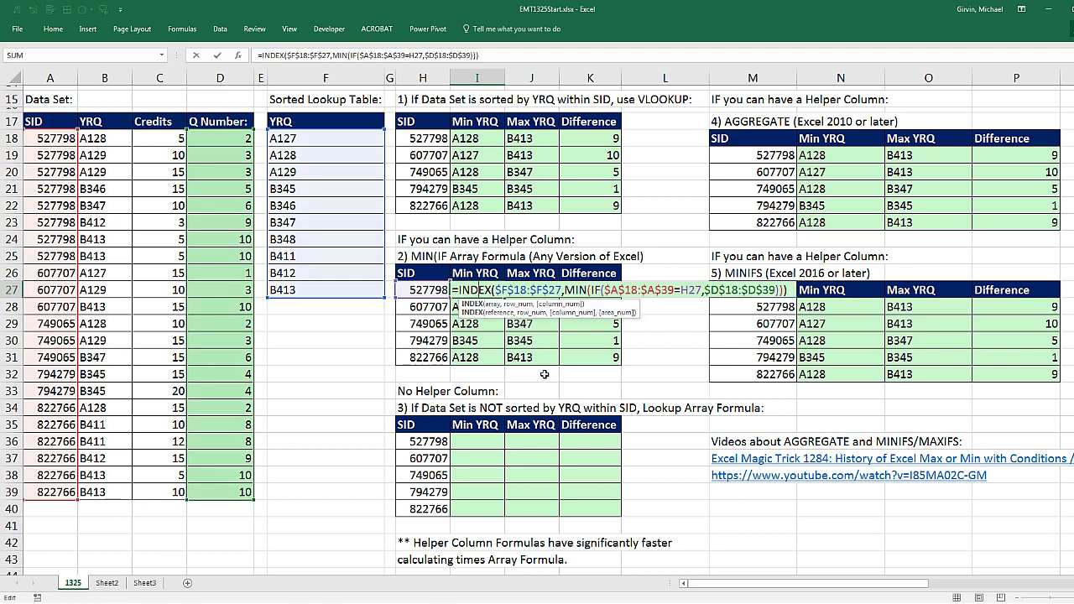
key(Escape)
click(472, 441)
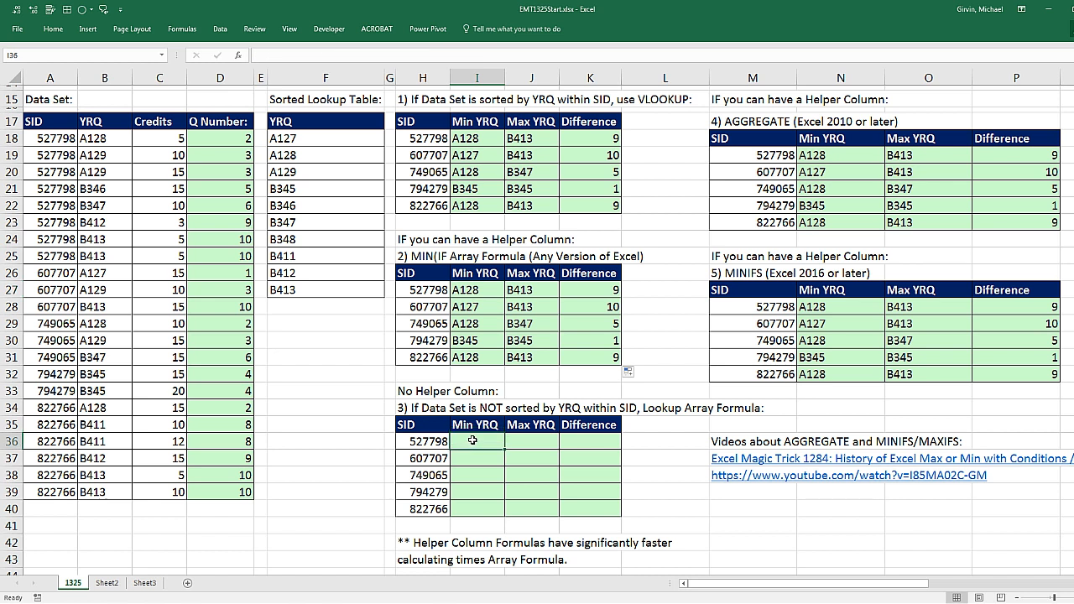
Examine the MATCH helper formulas in D18 to D21, including the lookup_value argument in D21.
double_click(220, 137)
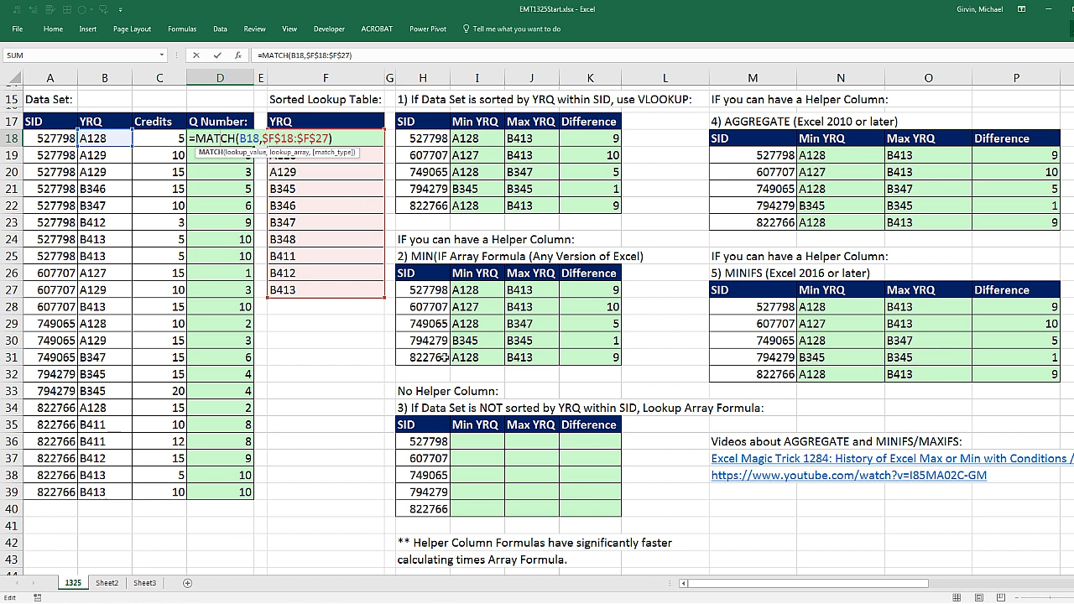
key(Return)
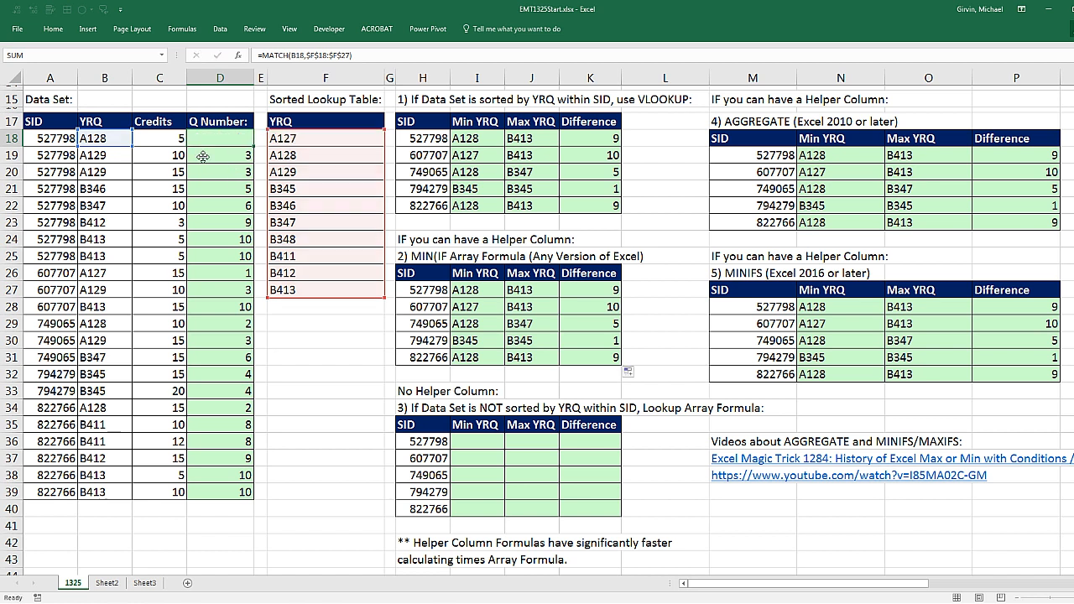
key(F2)
key(Return)
key(Return)
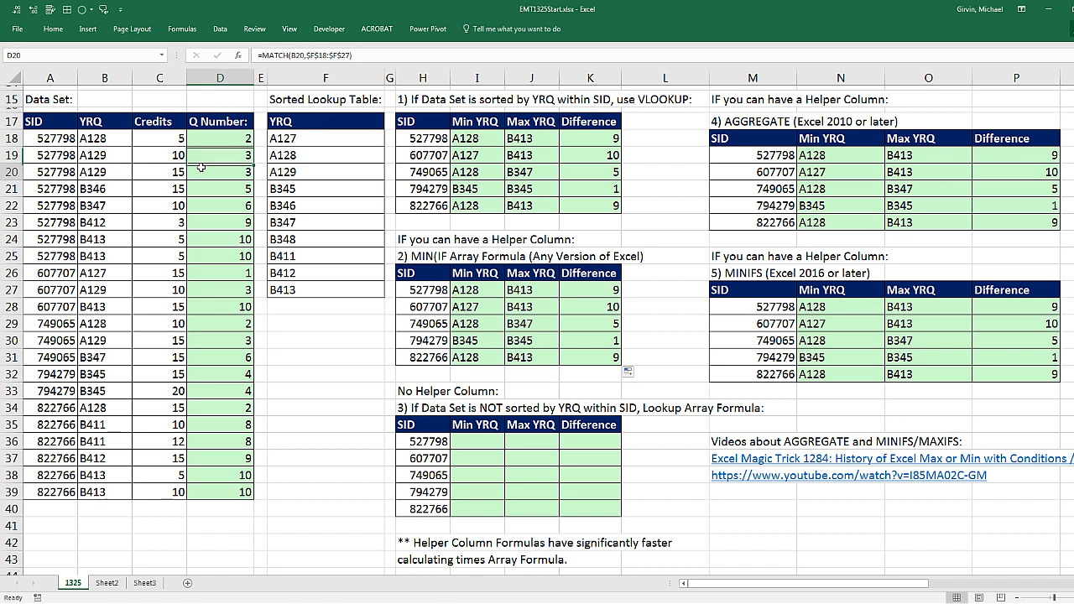
key(F2)
key(Escape)
double_click(205, 185)
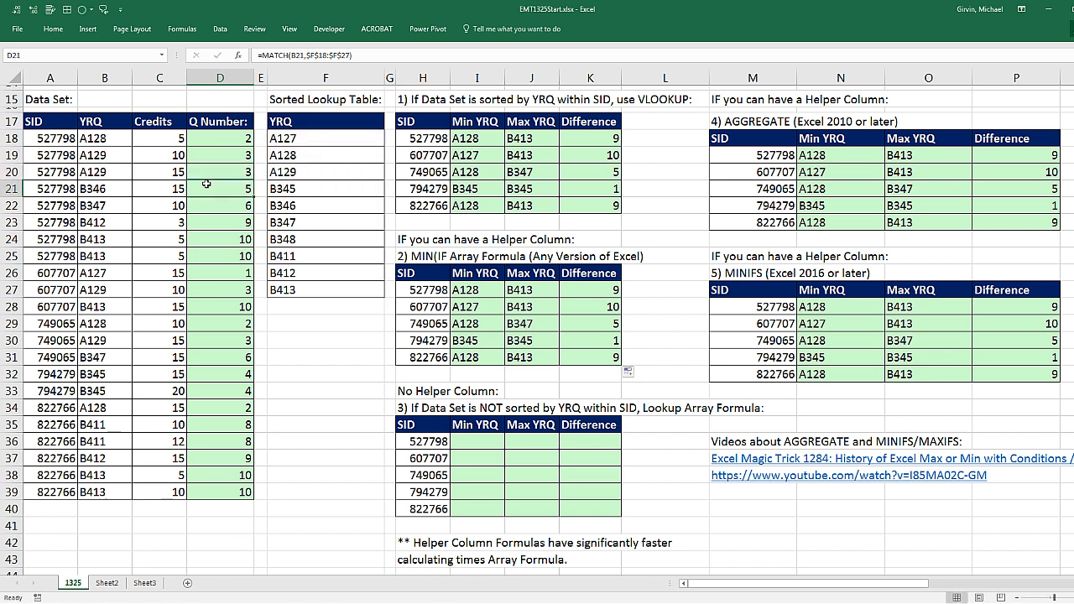
click(248, 204)
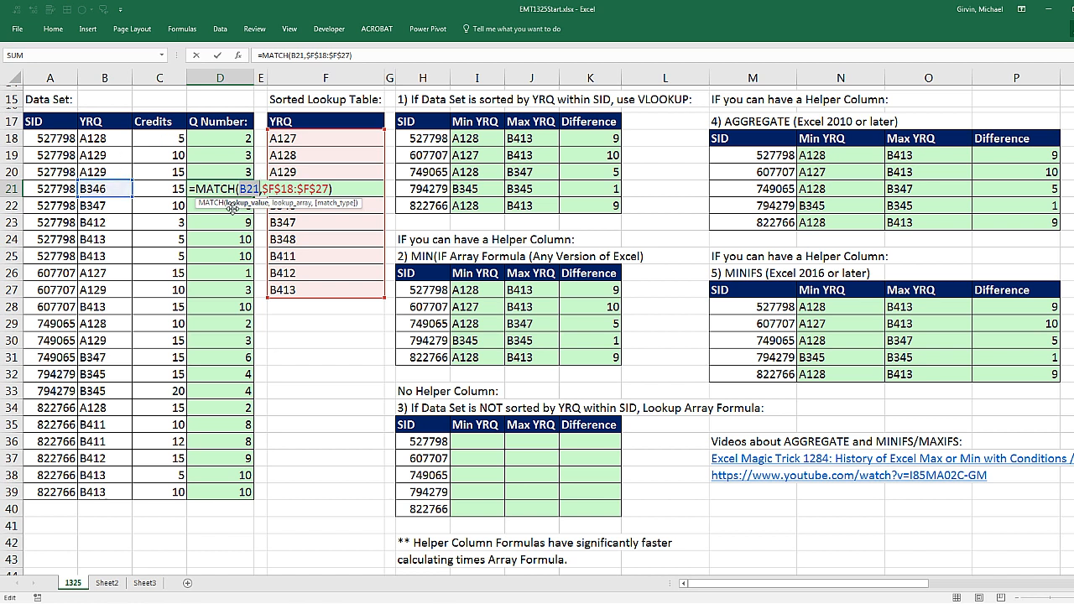
key(ctrl+Return)
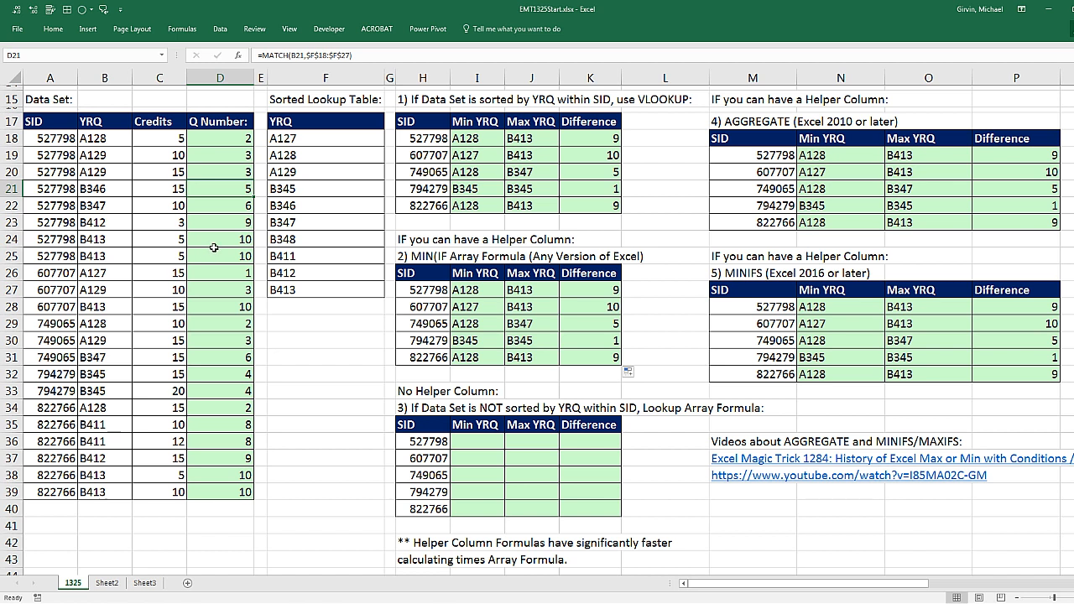
click(466, 441)
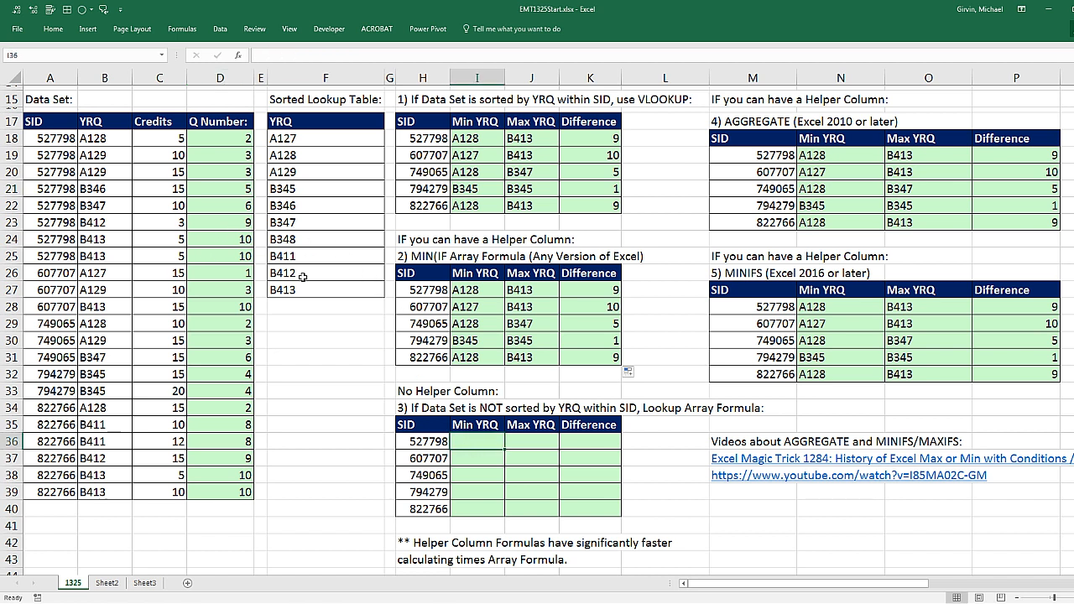
Step through the helper column's MATCH formulas in D20 to D23 to see how the lookup value changes per row.
double_click(221, 172)
key(Escape)
double_click(216, 188)
key(Escape)
double_click(234, 205)
key(Escape)
double_click(216, 221)
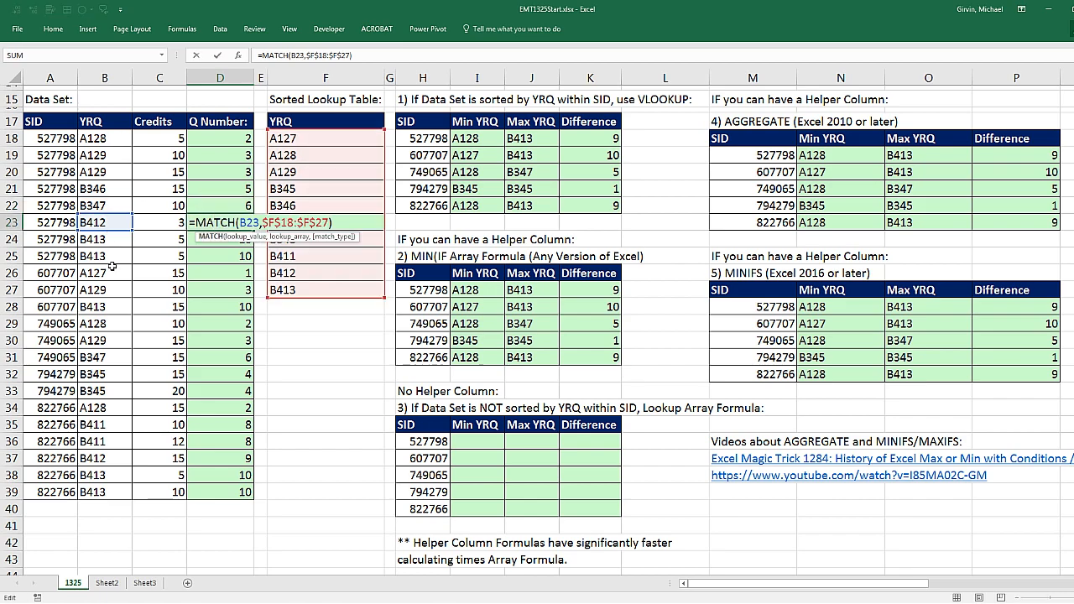
key(Escape)
Build =MATCH($B$18:$B$39,$F$18:$F$27) in I36, preview its evaluated array and restore the formula text.
click(474, 443)
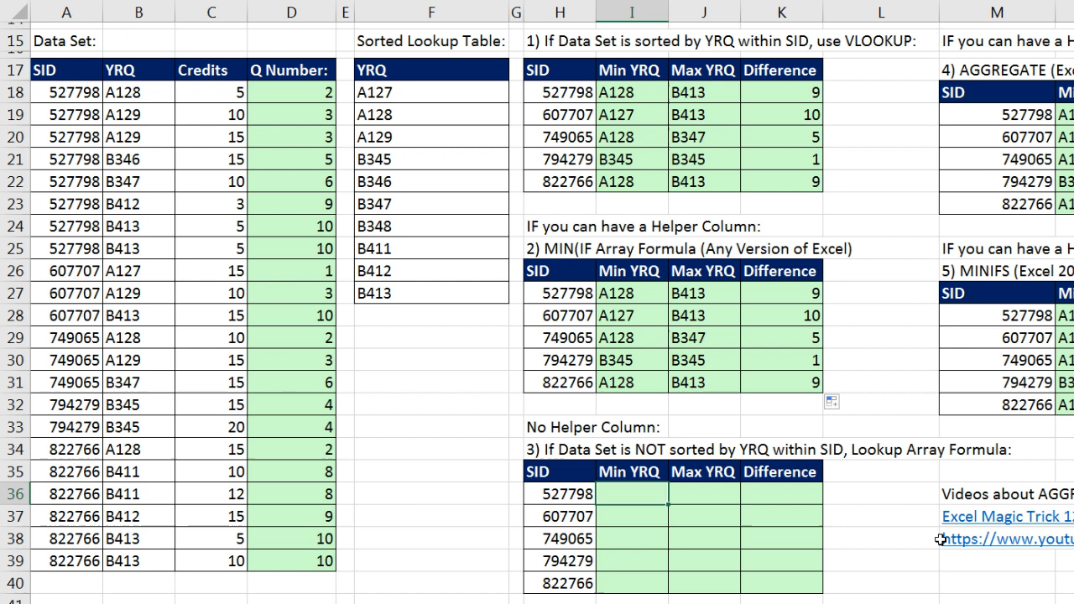
text(=ma)
key(Tab)
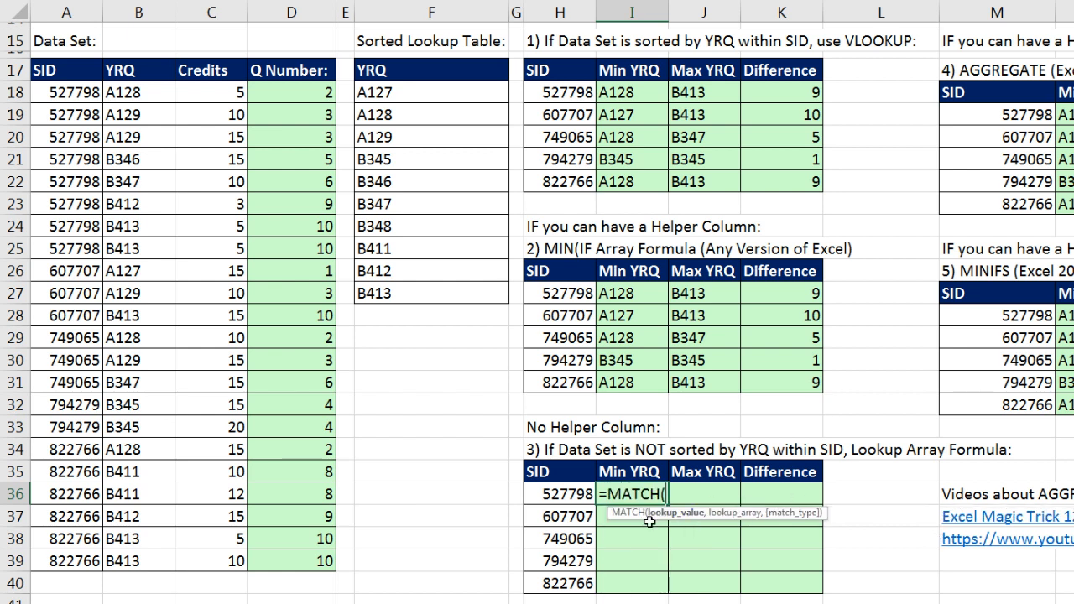
drag(141, 92, 159, 564)
key(F4)
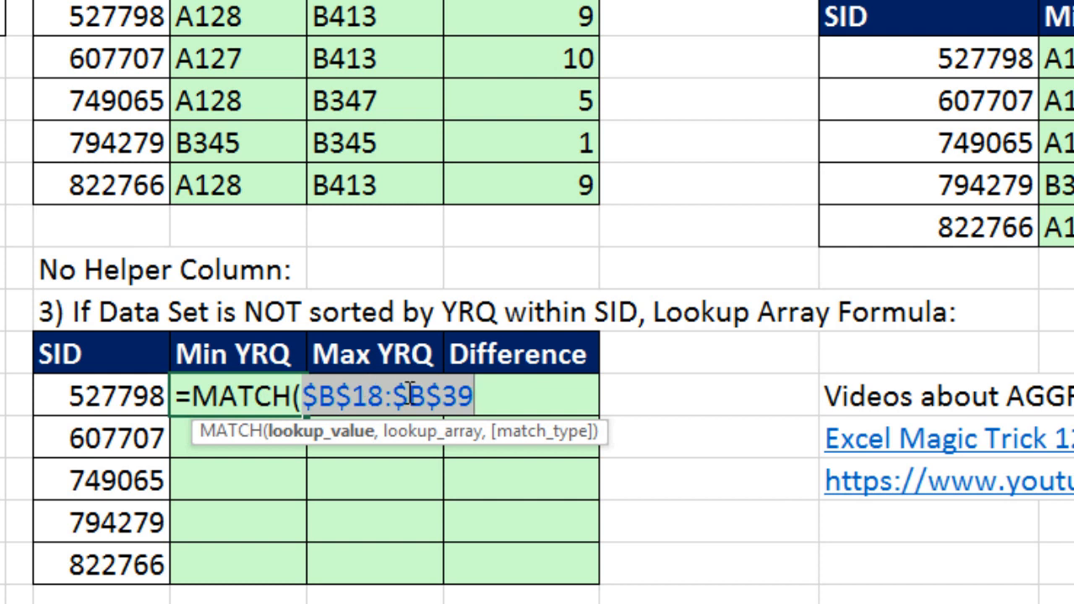
click(483, 400)
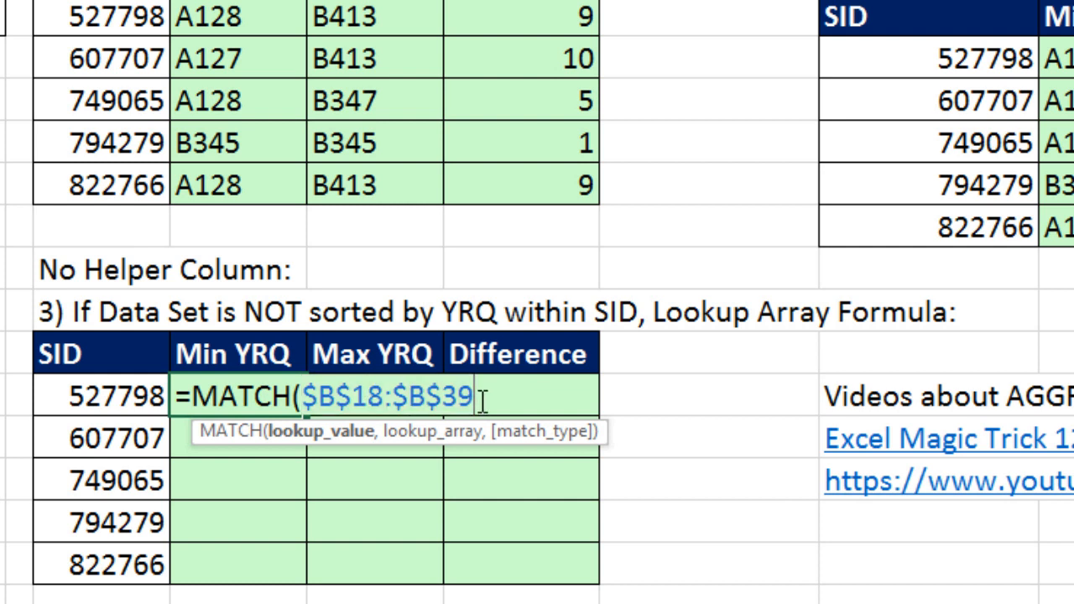
text(,)
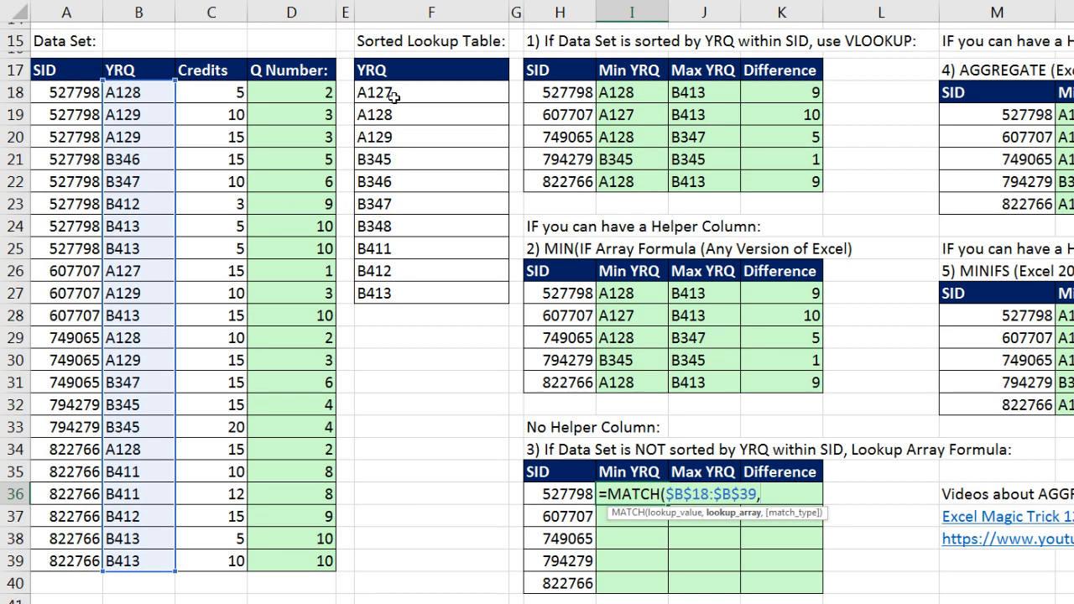
drag(394, 92, 429, 293)
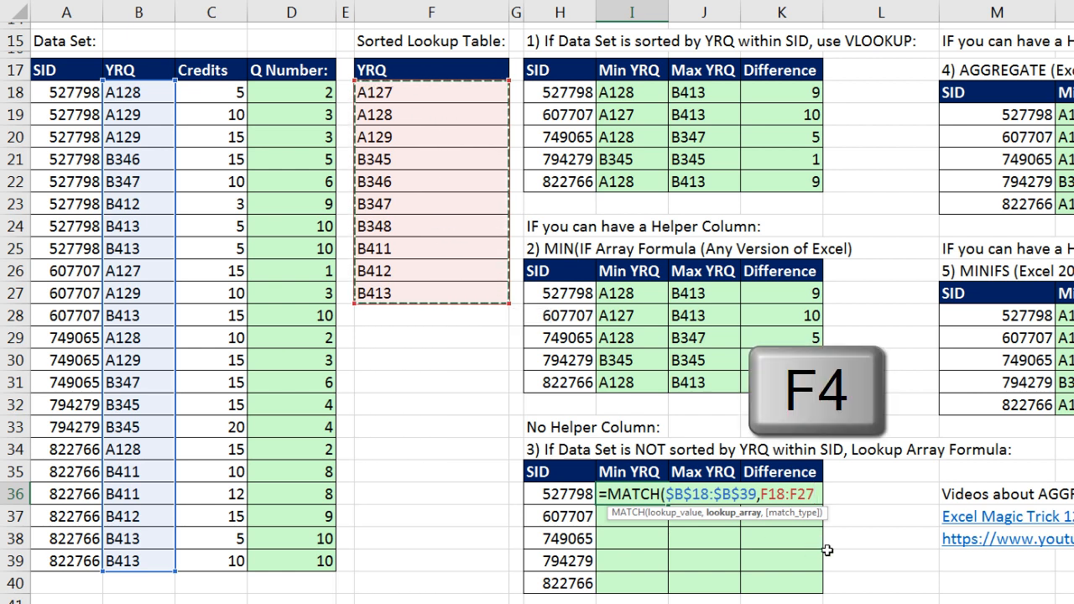
key(F4)
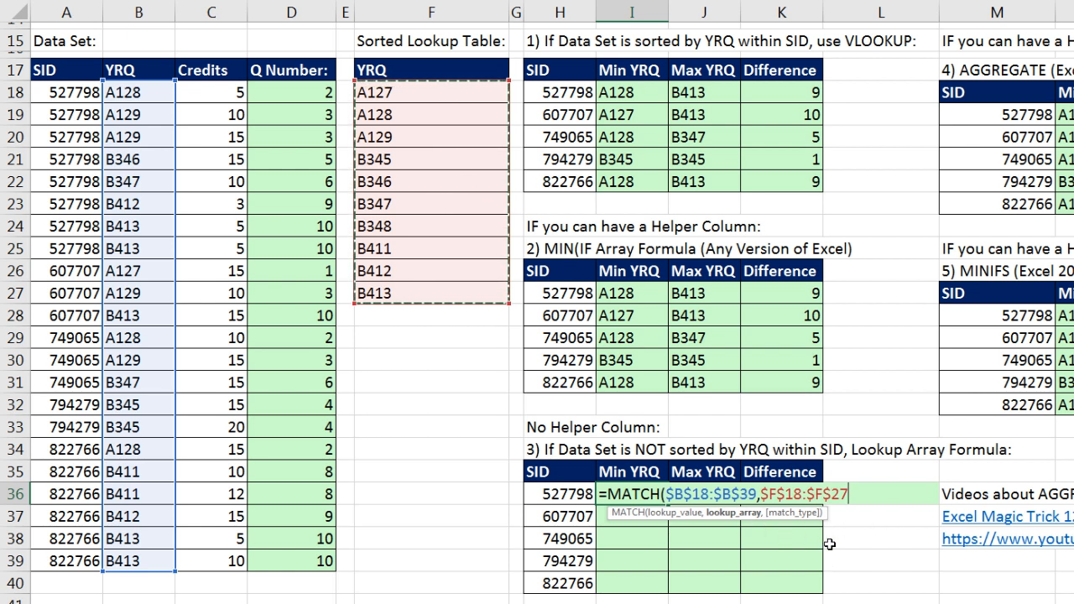
text())
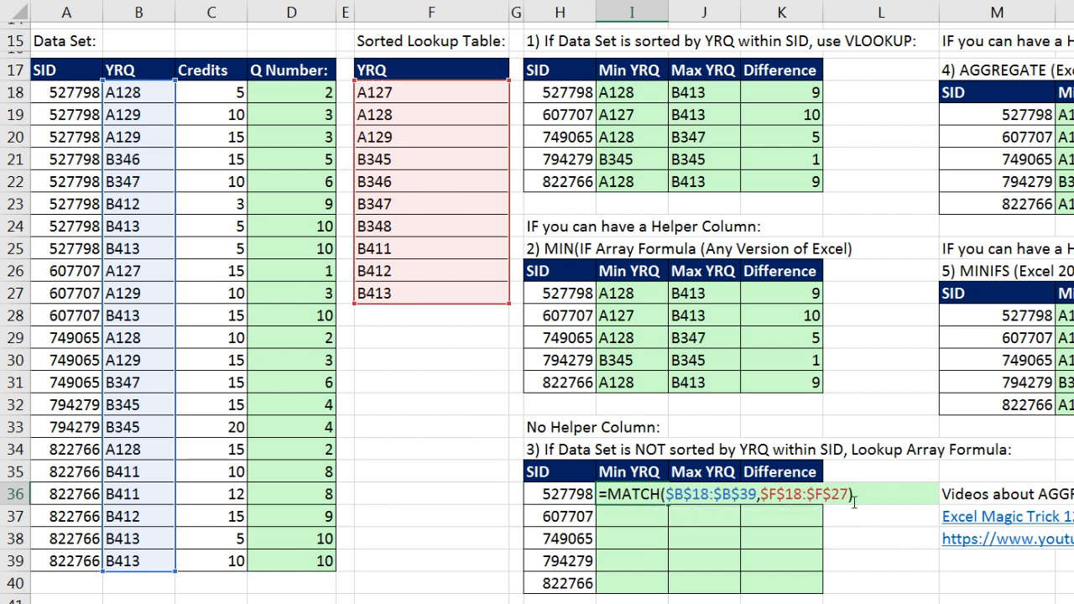
key(F9)
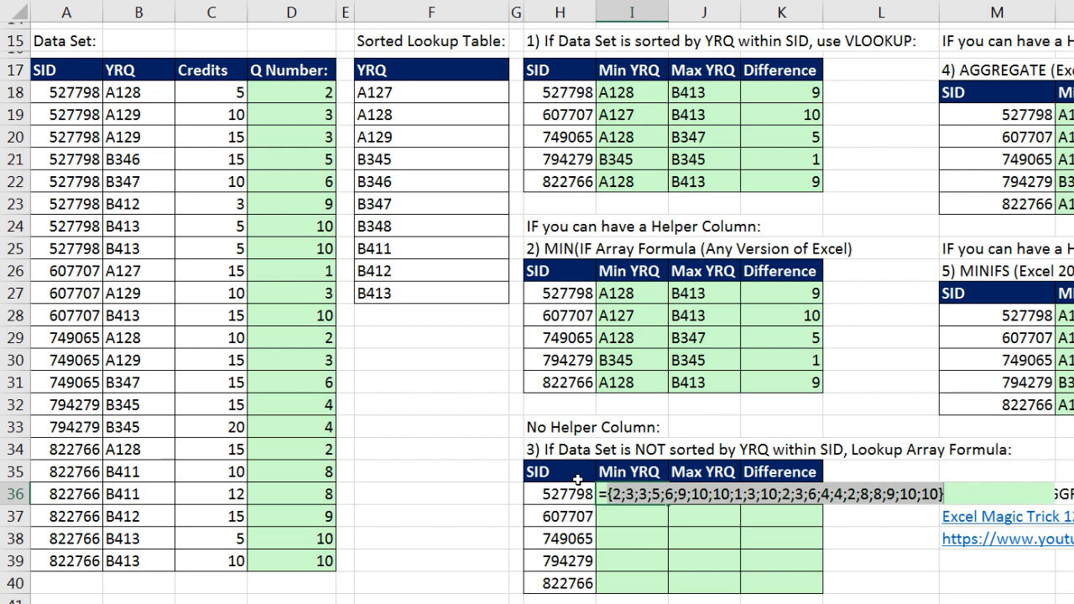
key(ctrl+z)
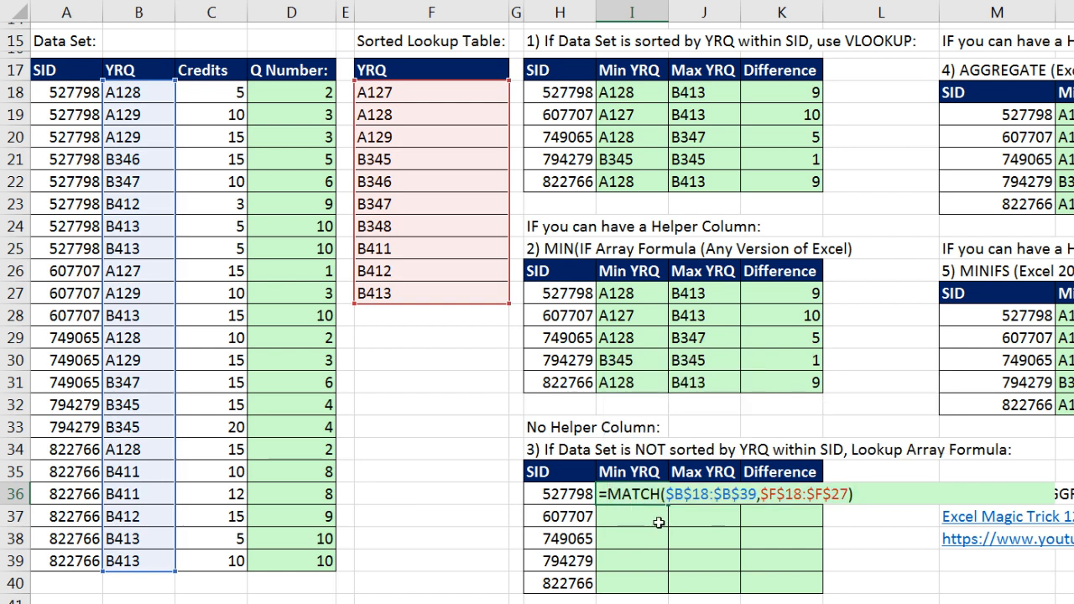
Wrap the MATCH in I36 in an IF function with the logical test $A$18:$A$39=H36.
text(IF()
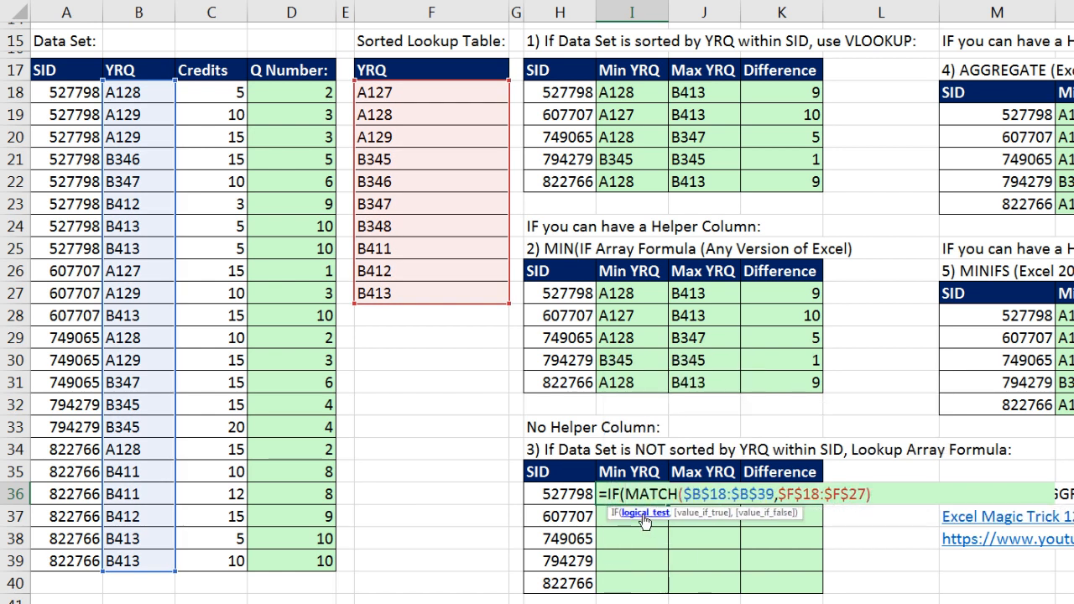
drag(74, 93, 55, 562)
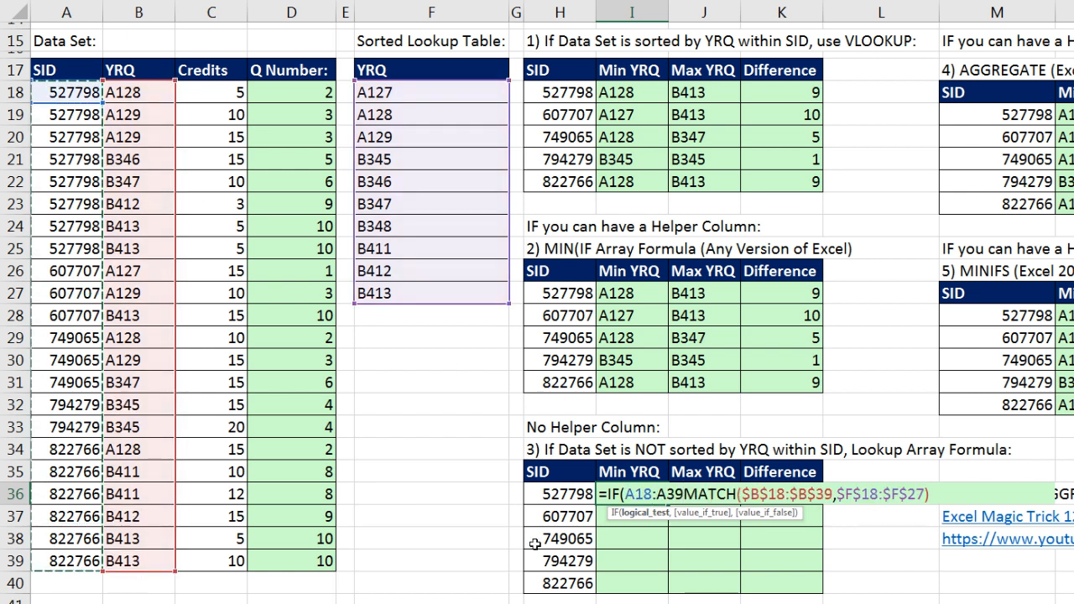
key(F4)
text(=)
click(558, 494)
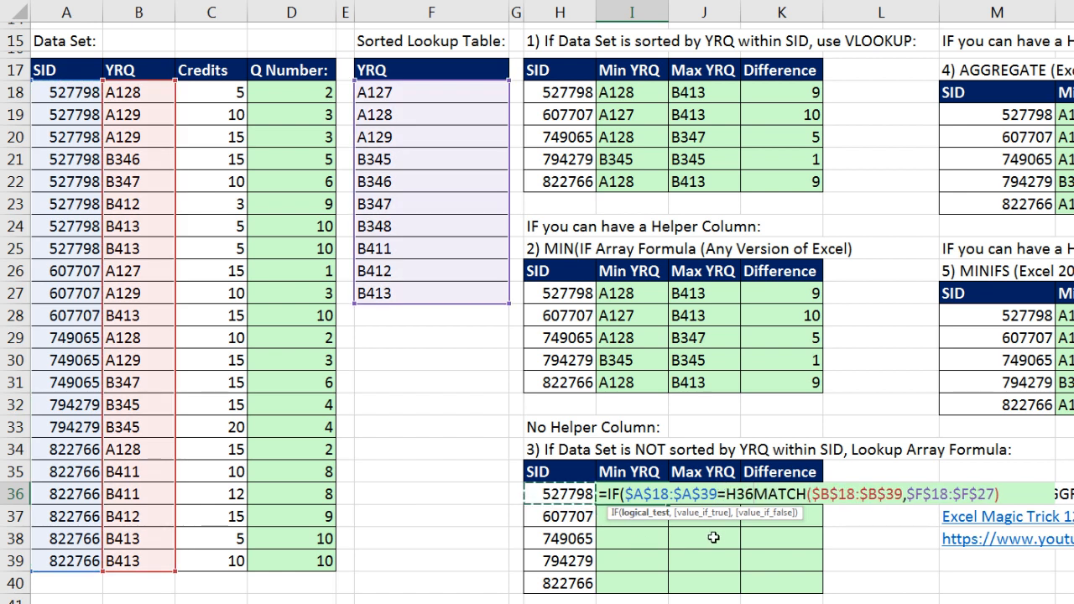
text(,)
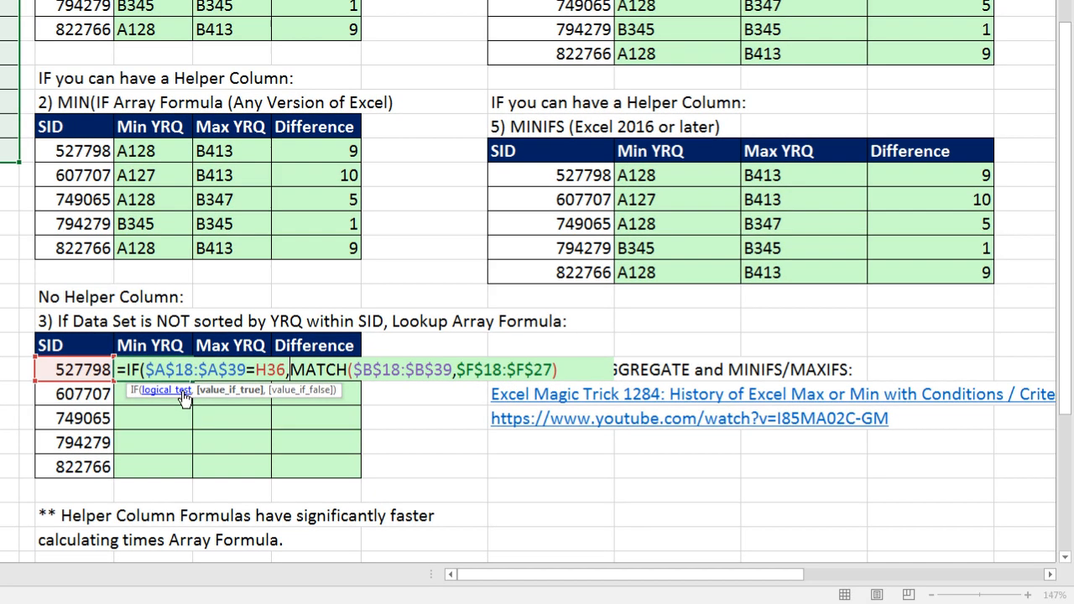
Preview the evaluated arrays of the IF's logical test, its value_if_true and the complete IF in I36, restoring the formula text each time.
click(184, 391)
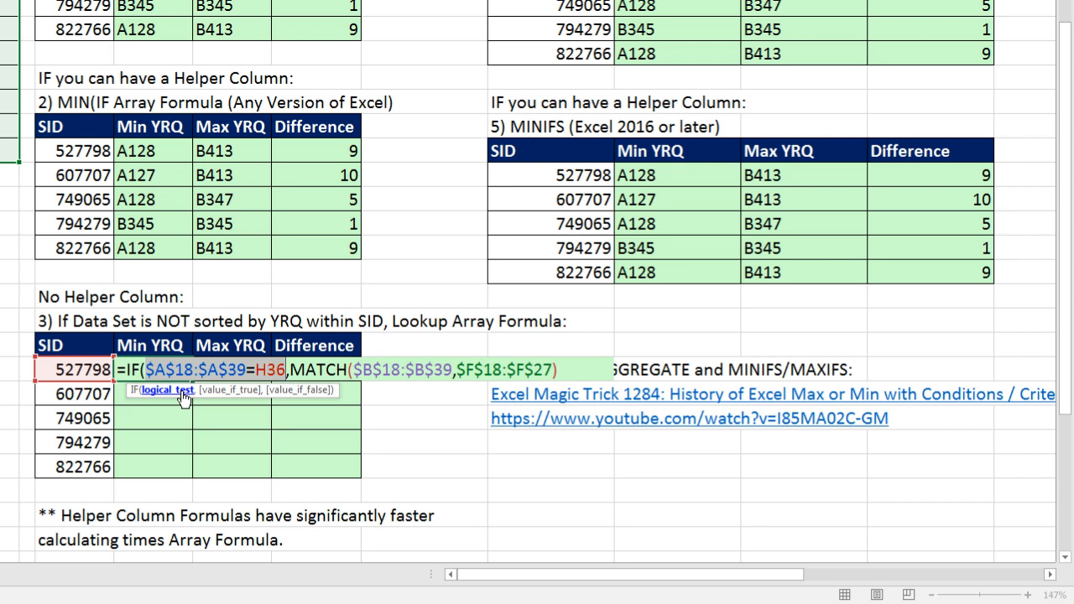
key(F9)
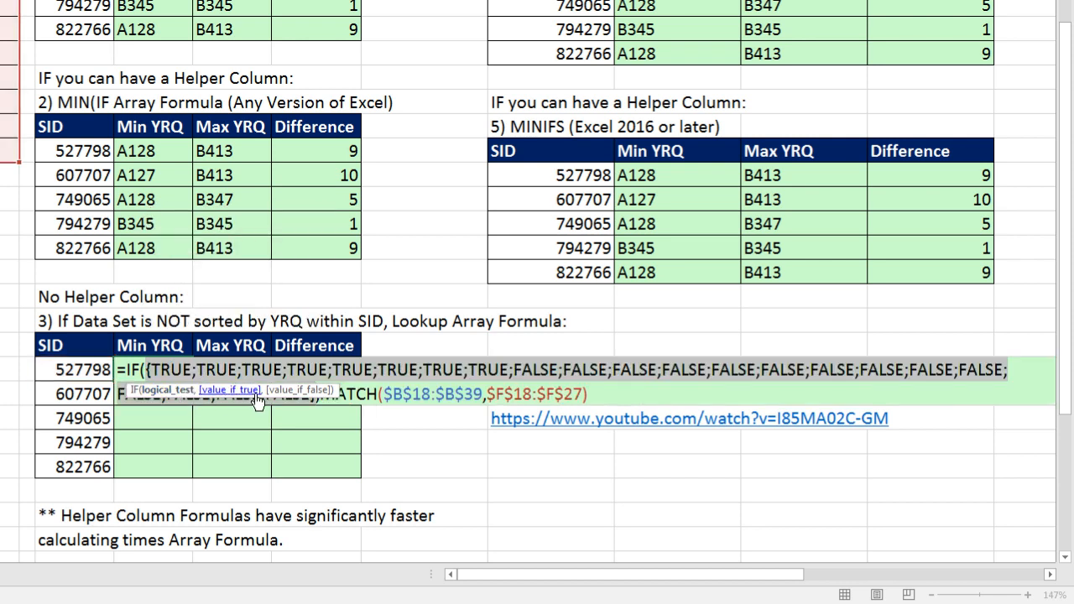
key(ctrl+z)
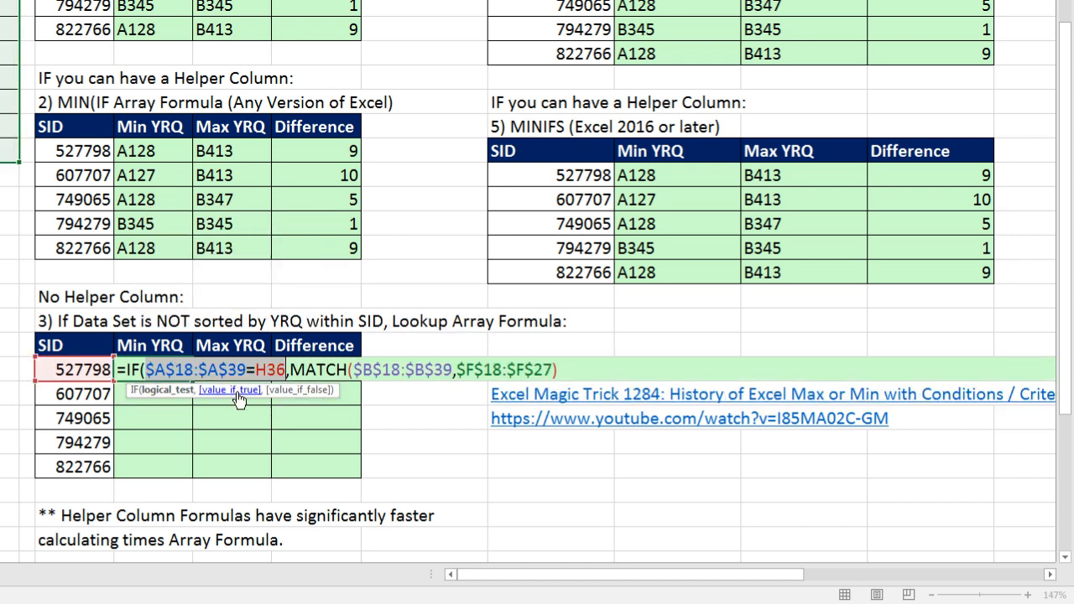
click(237, 391)
key(F9)
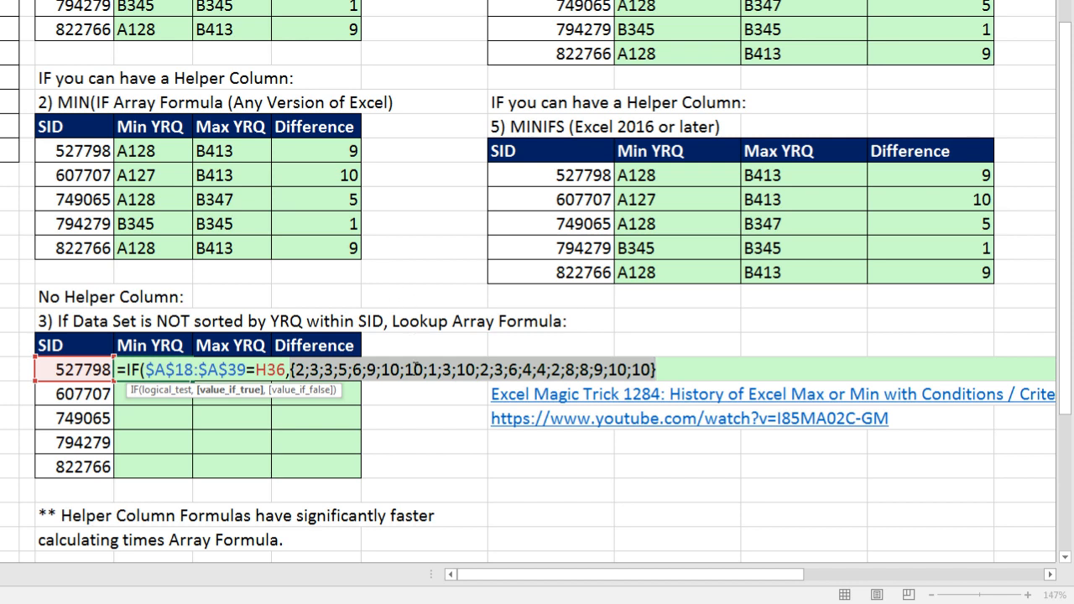
key(ctrl+z)
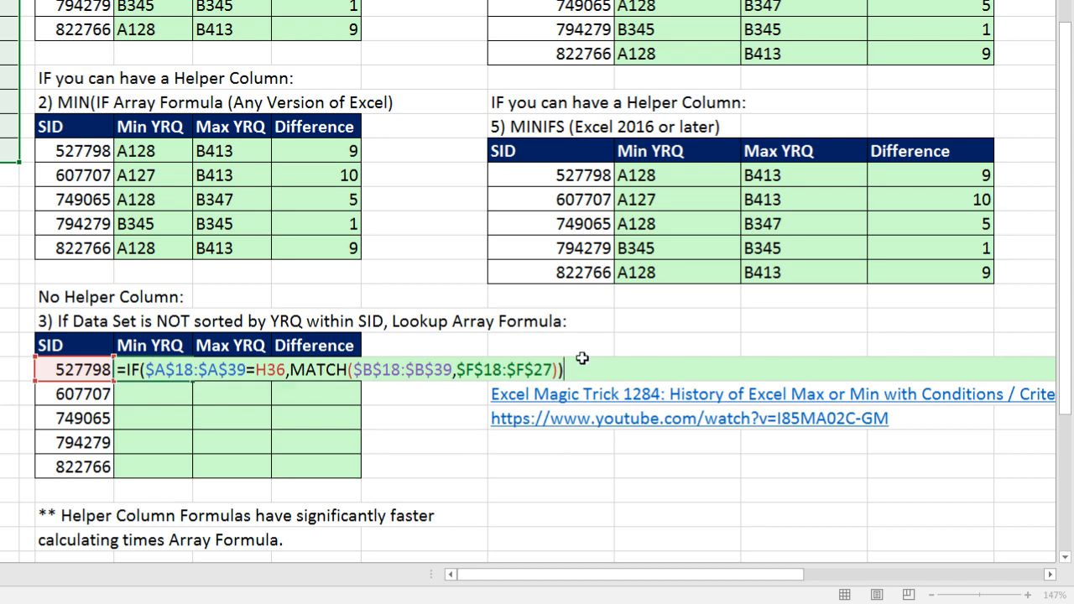
key(F9)
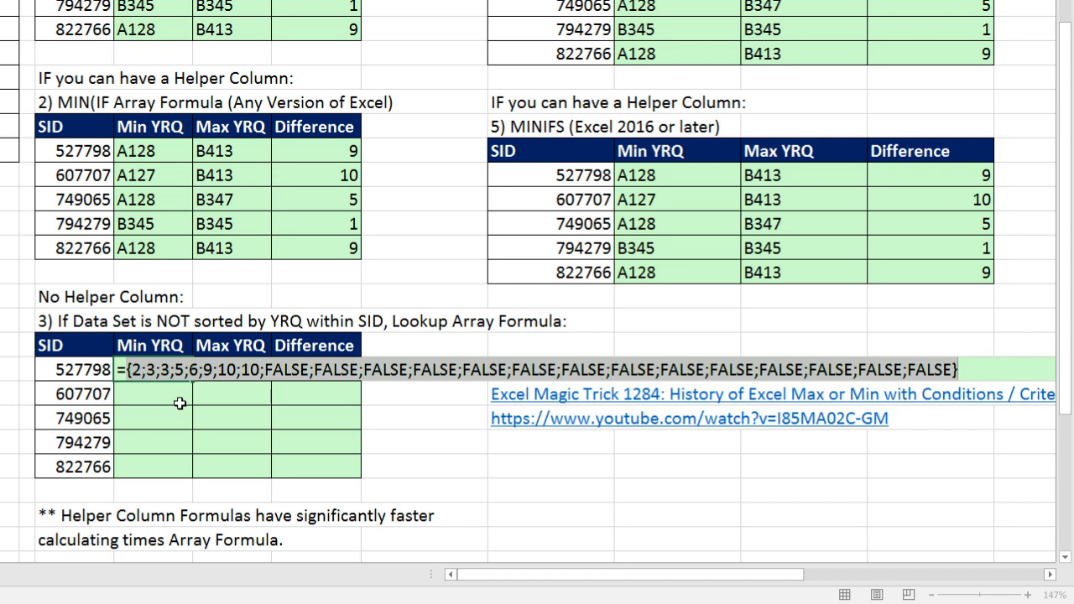
key(ctrl+z)
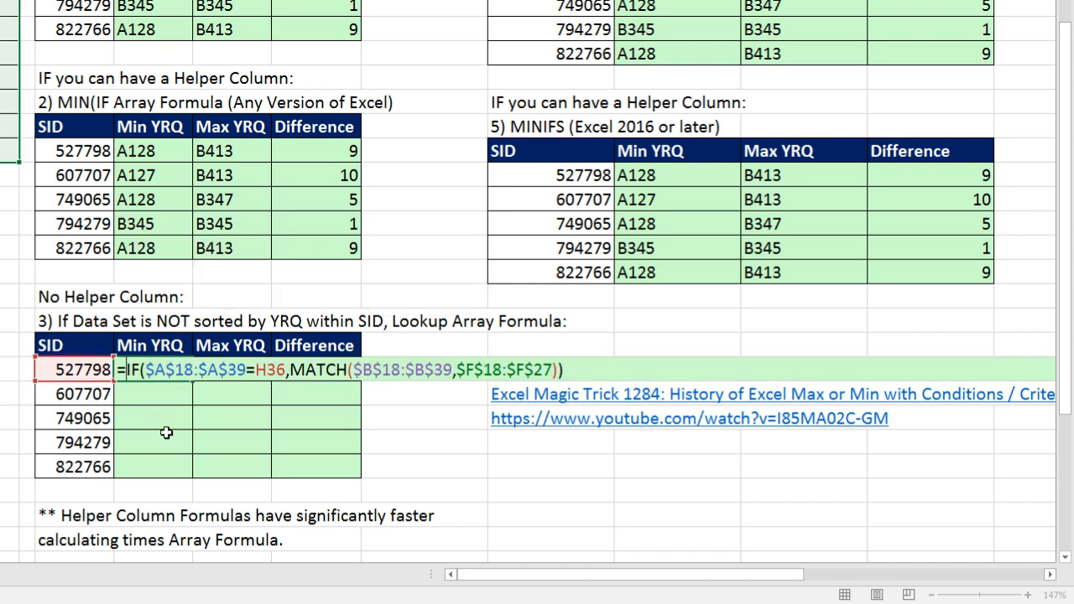
Wrap the IF formula in I36 in MIN, enter it as an array formula and fill it down to I40.
text(MIN()
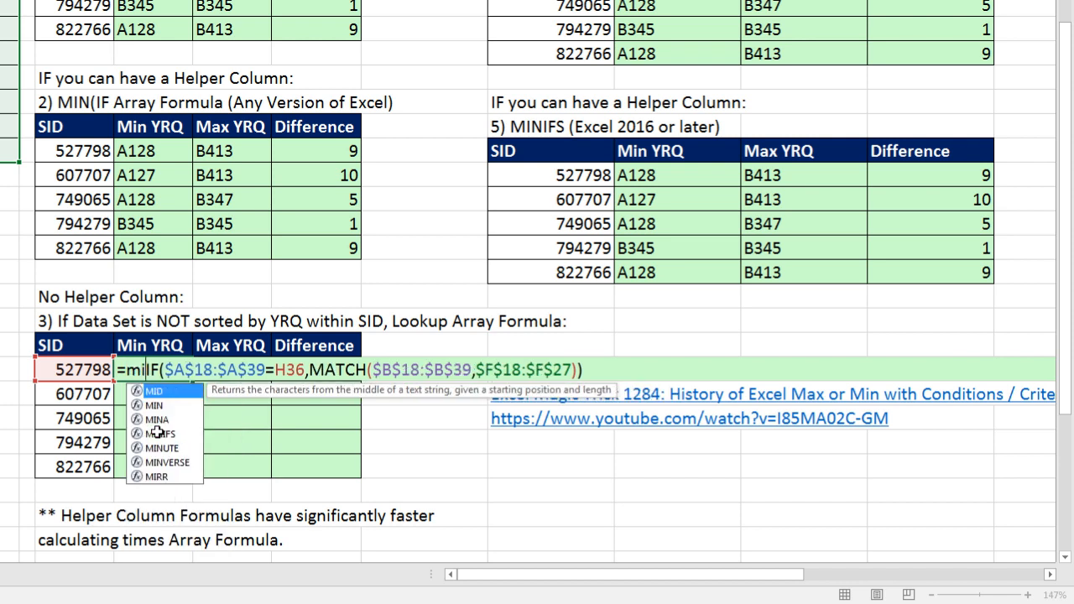
click(177, 395)
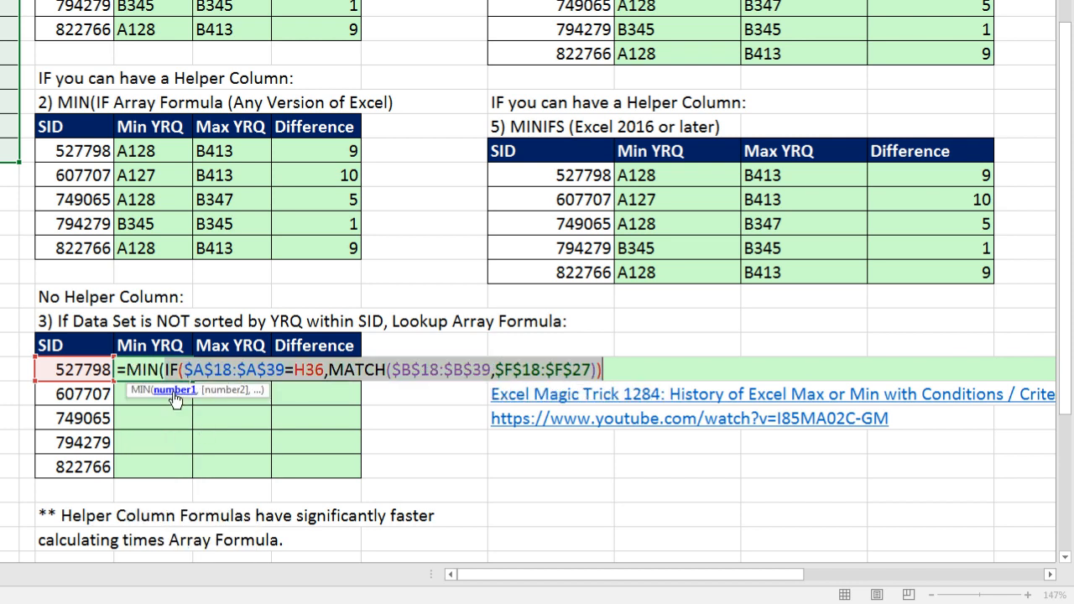
click(619, 369)
text())
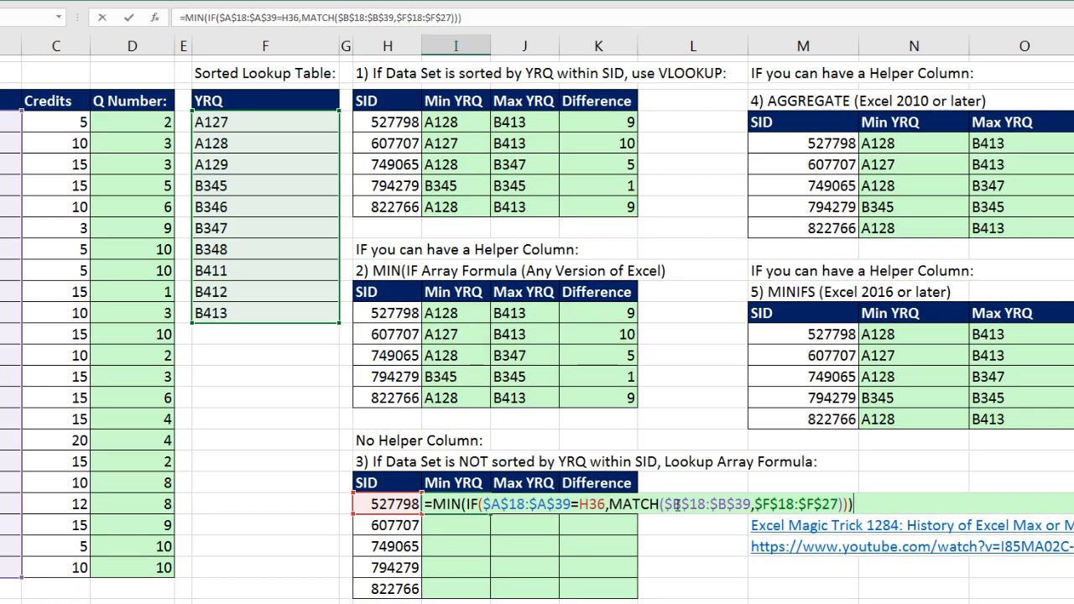
click(676, 504)
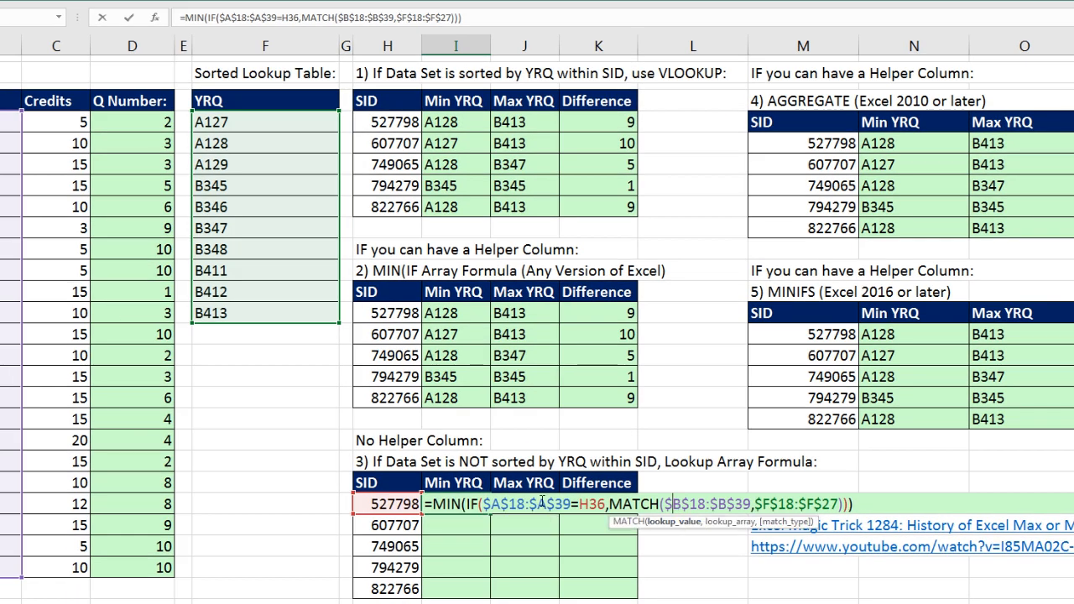
click(540, 503)
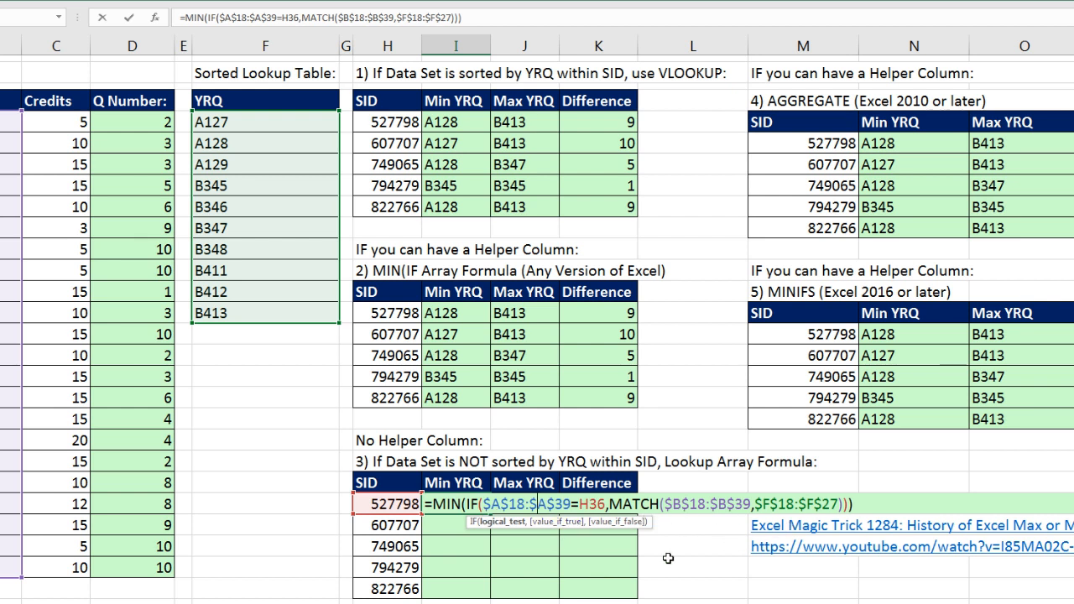
key(ctrl+shift+Return)
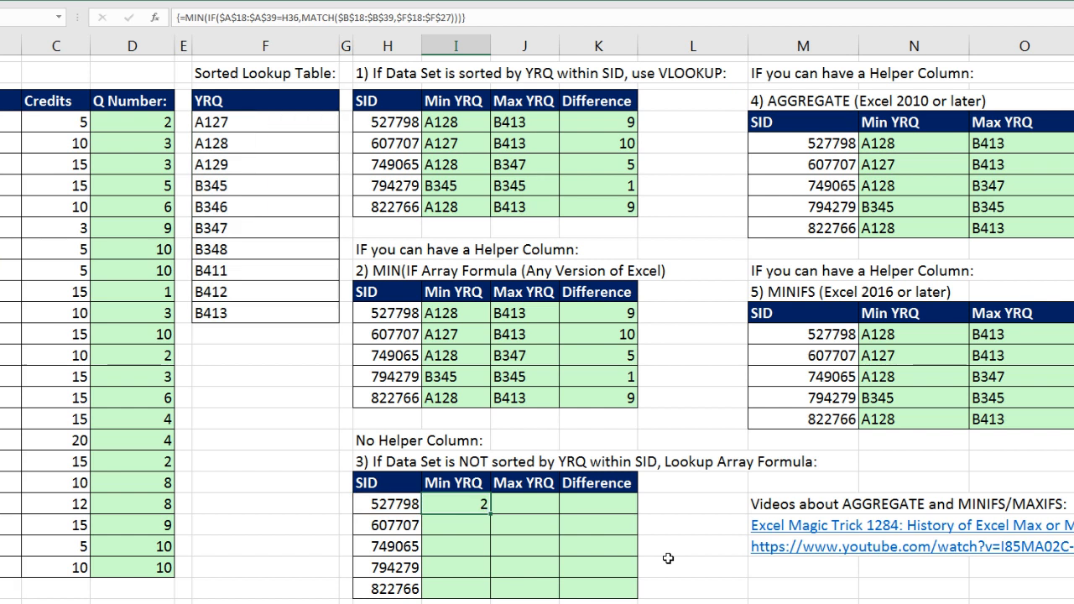
double_click(490, 514)
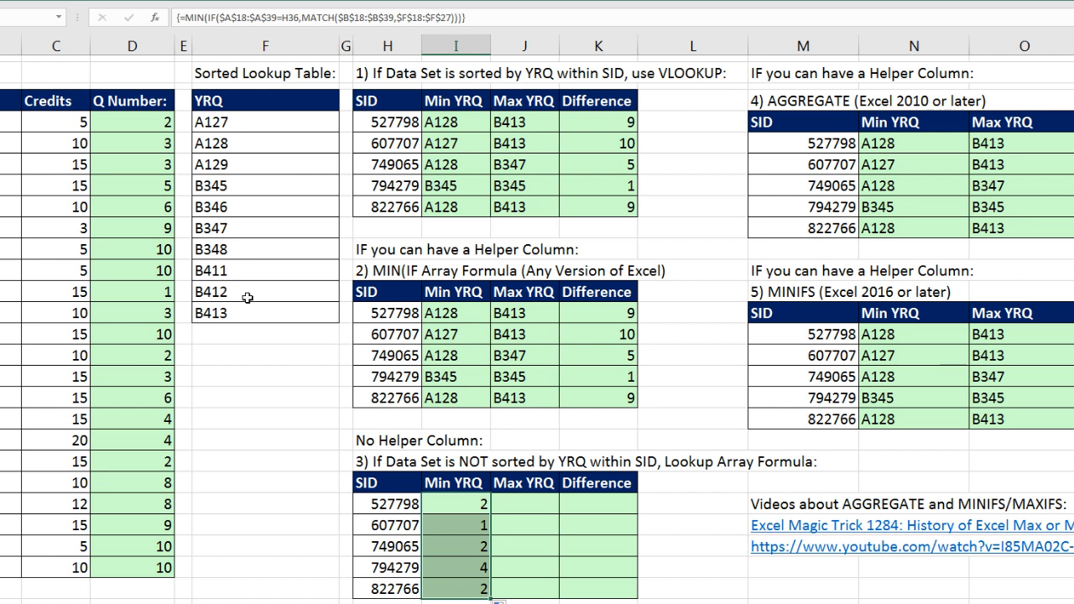
Nest I36's MIN formula as the row number of INDEX over $F$18:$F$27, enter it as an array formula and fill down to I40.
click(480, 512)
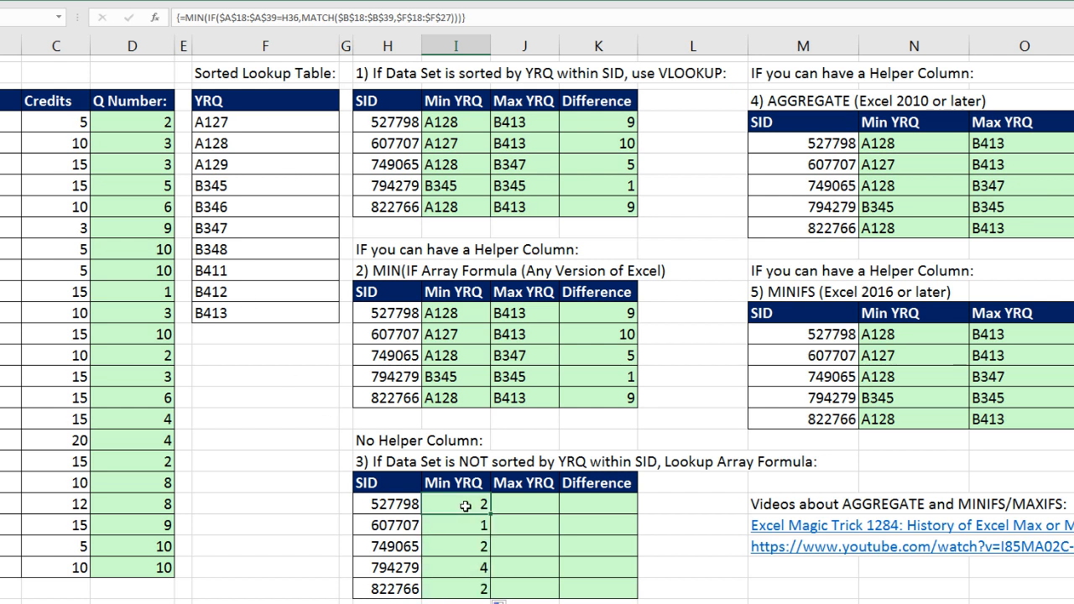
key(F2)
click(433, 503)
text(INDEX()
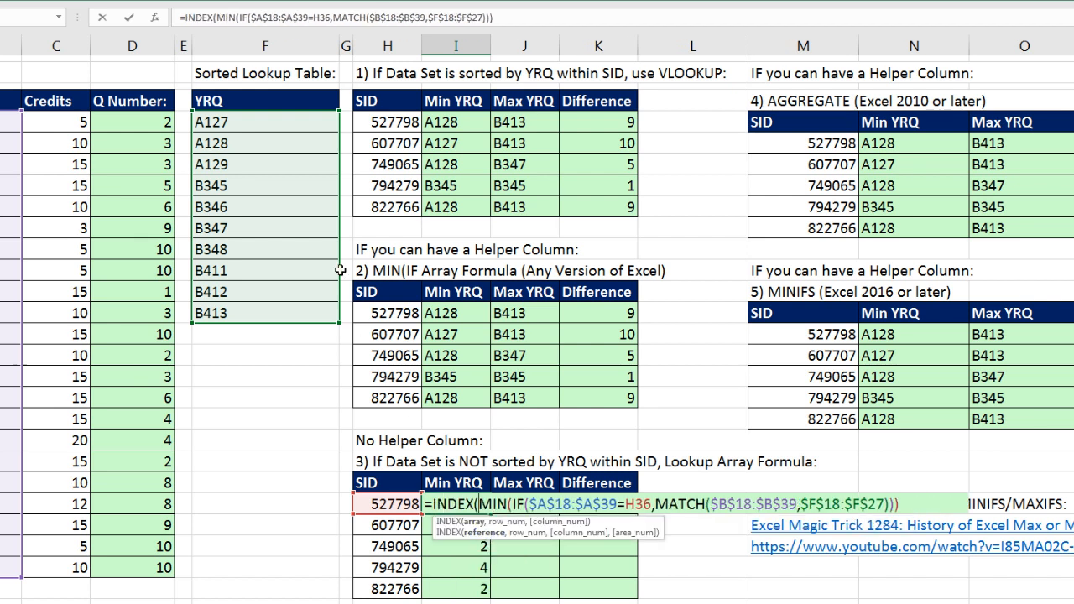
drag(247, 120, 243, 313)
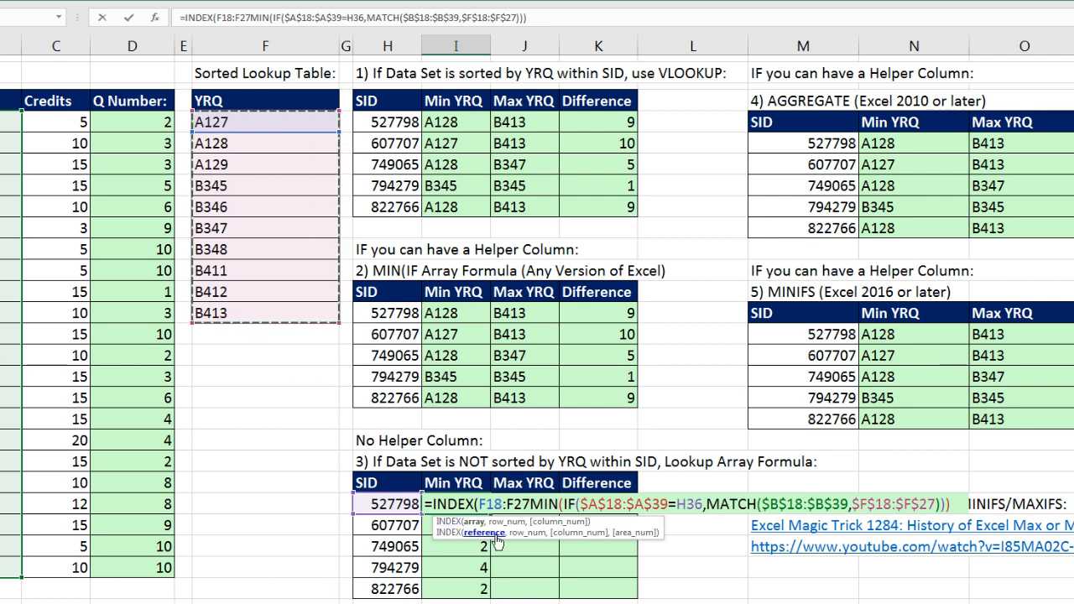
key(F4)
text(,)
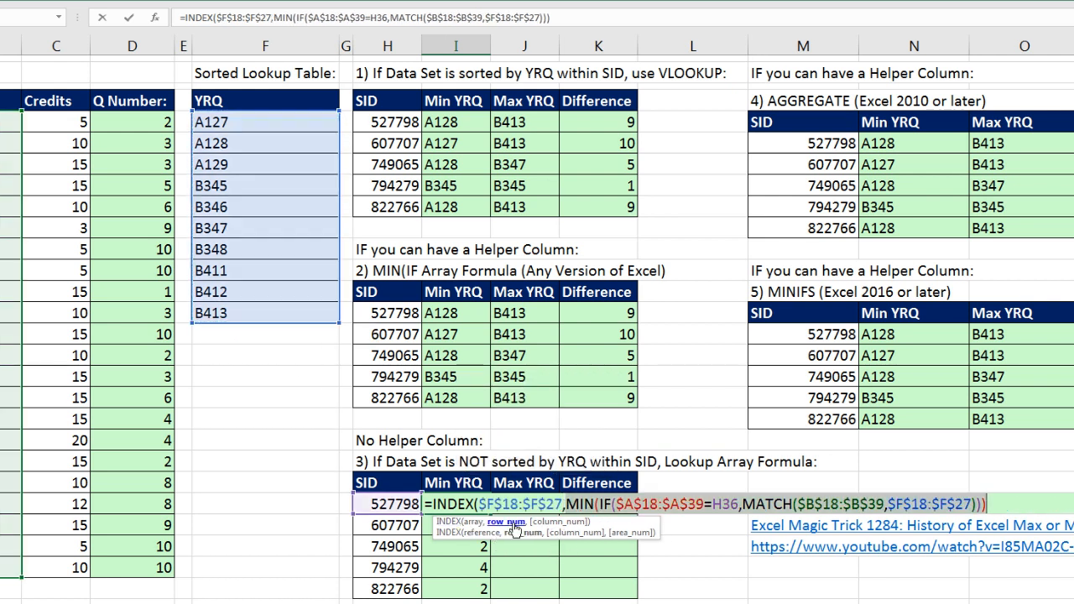
click(1011, 505)
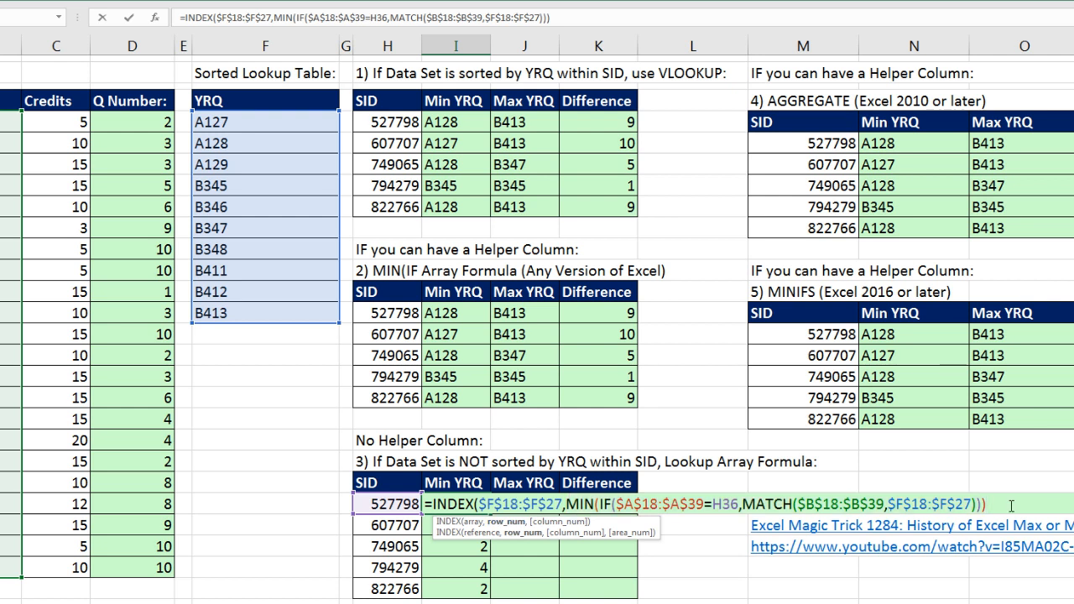
text())
key(ctrl+shift+Return)
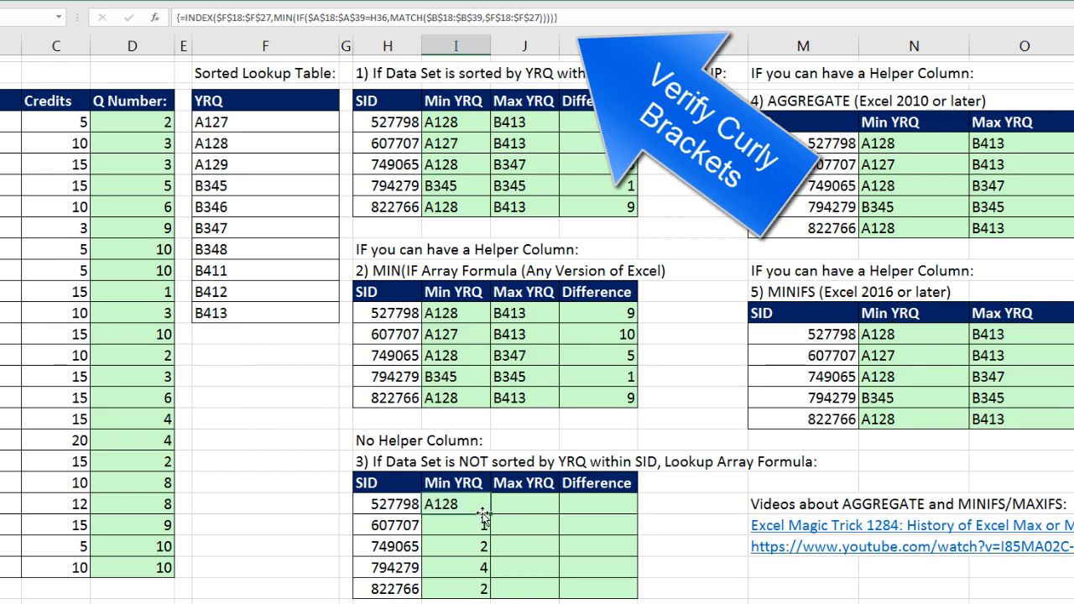
double_click(490, 511)
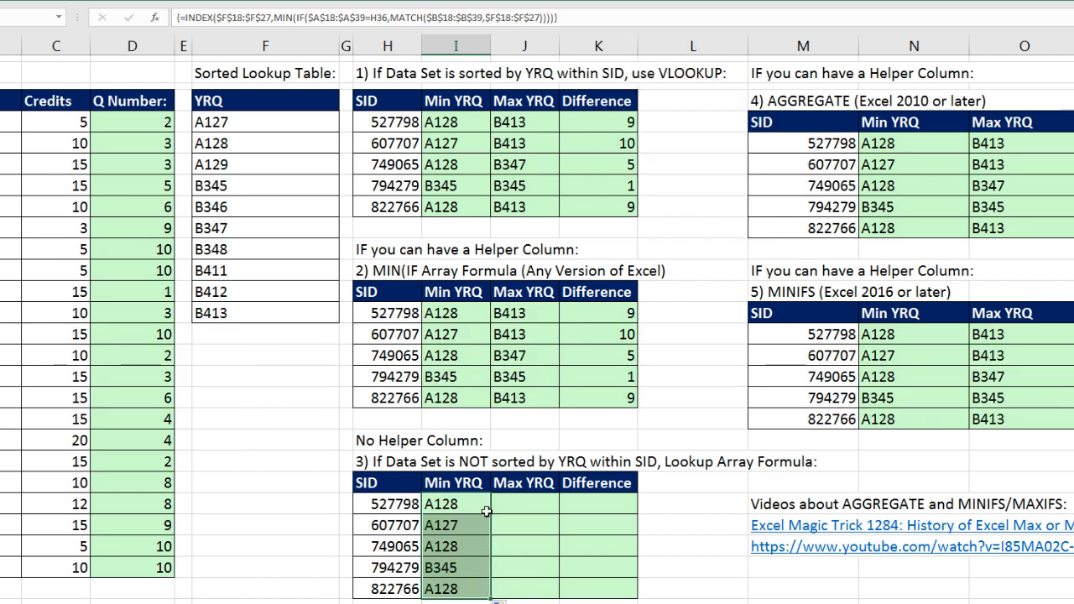
Copy the full INDEX formula text from I36 into the Max YRQ cell J36, keeping its references unchanged.
double_click(480, 506)
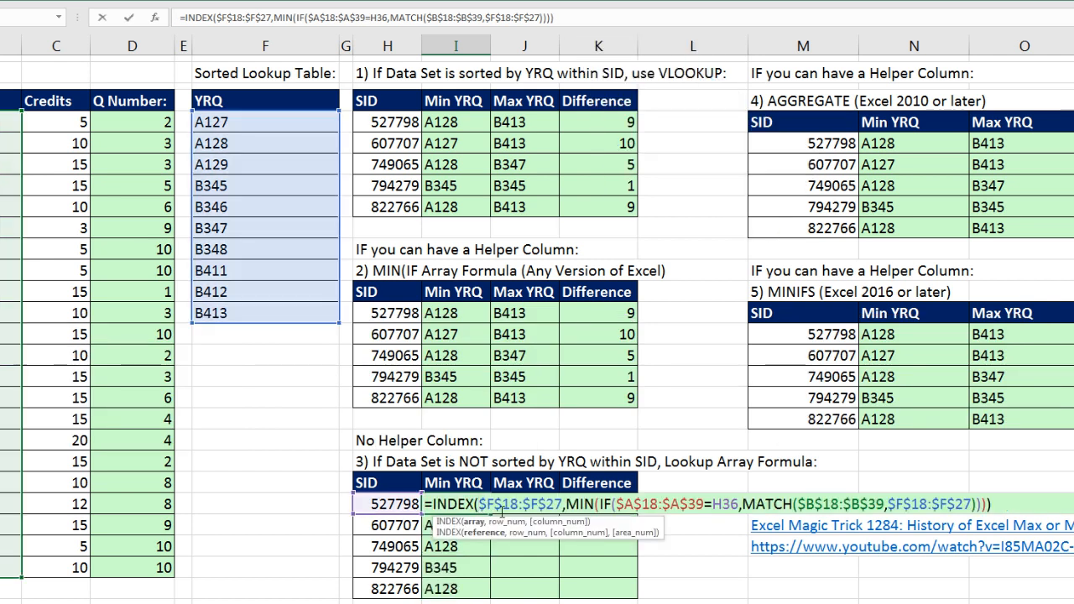
drag(423, 503, 752, 527)
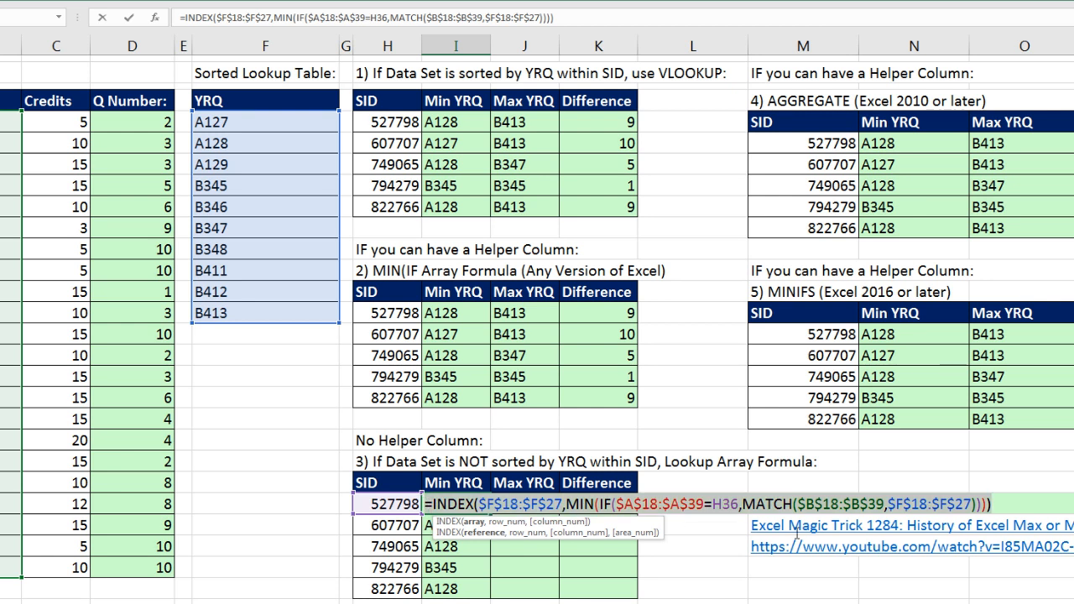
key(ctrl+c)
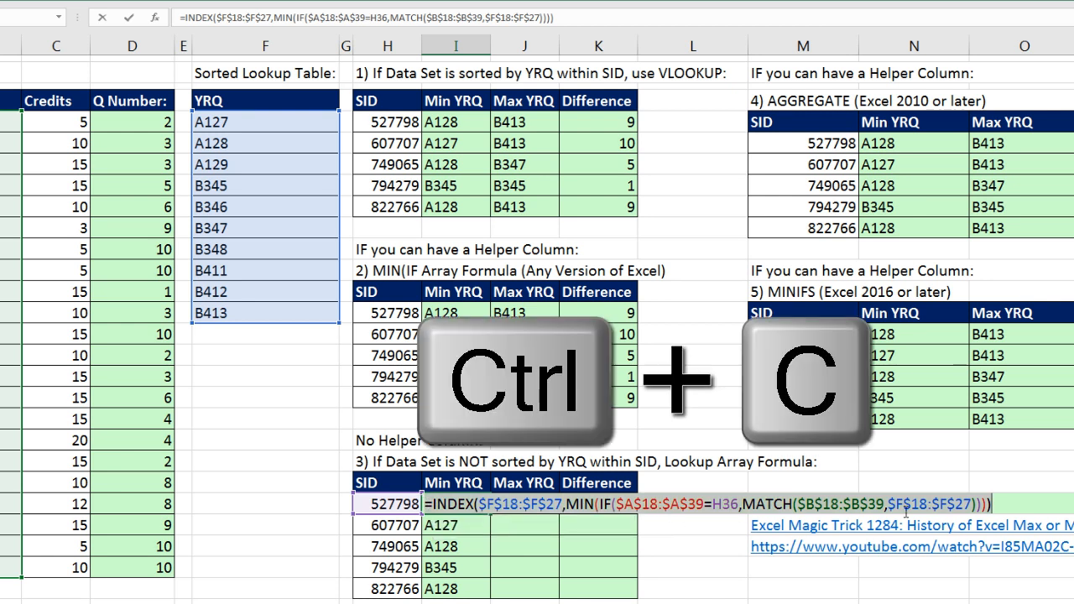
key(Escape)
click(530, 505)
key(ctrl+v)
key(F2)
key(ctrl+v)
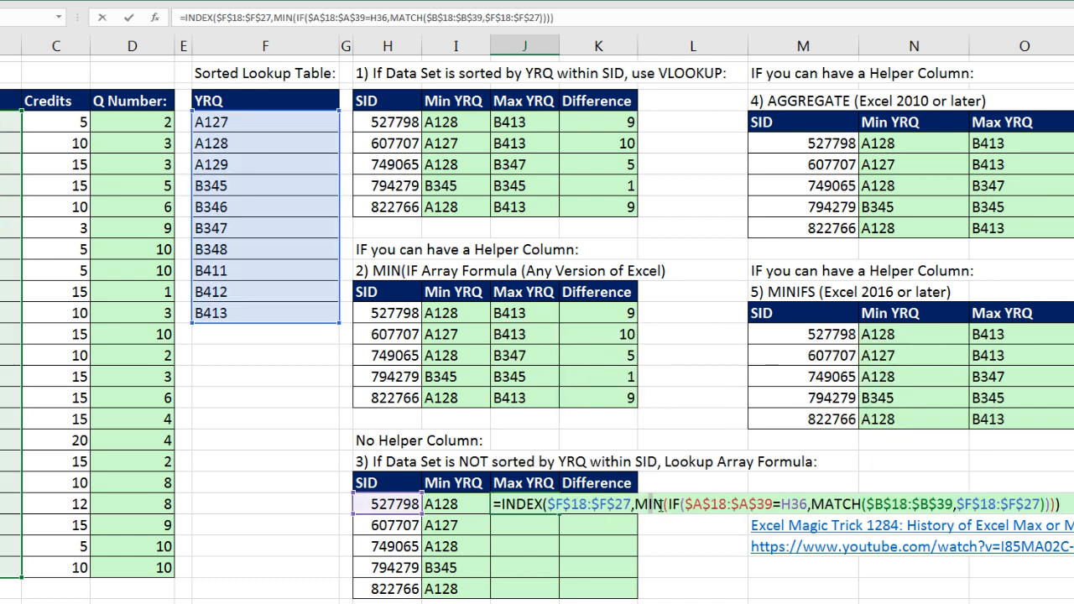
Replace MIN with MAX in the J36 formula, enter it as an array formula and fill it down to J40.
double_click(659, 504)
text(MAX)
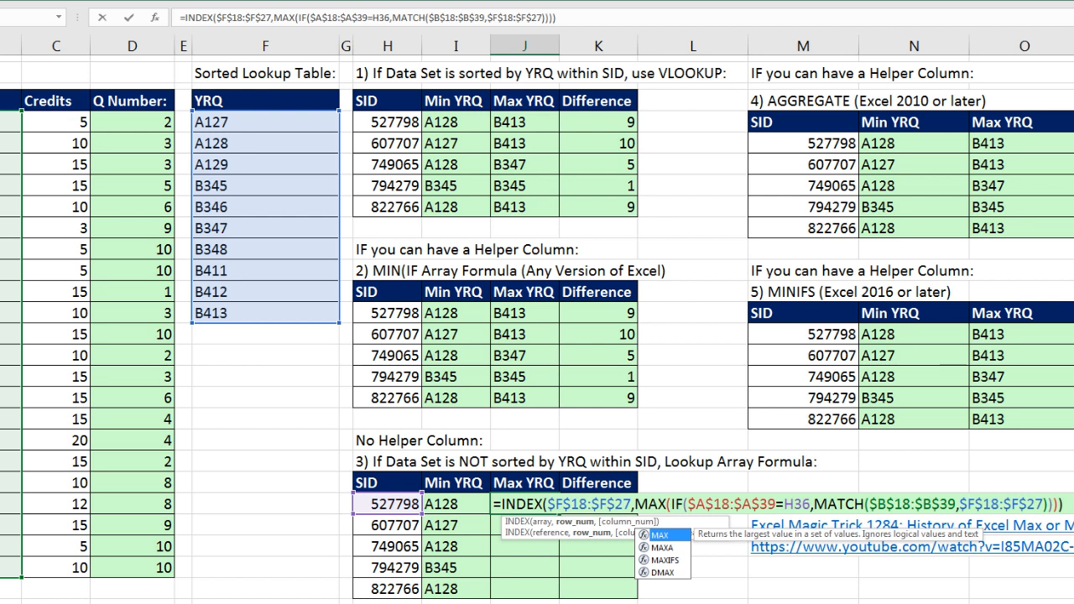
key(ctrl+shift+Return)
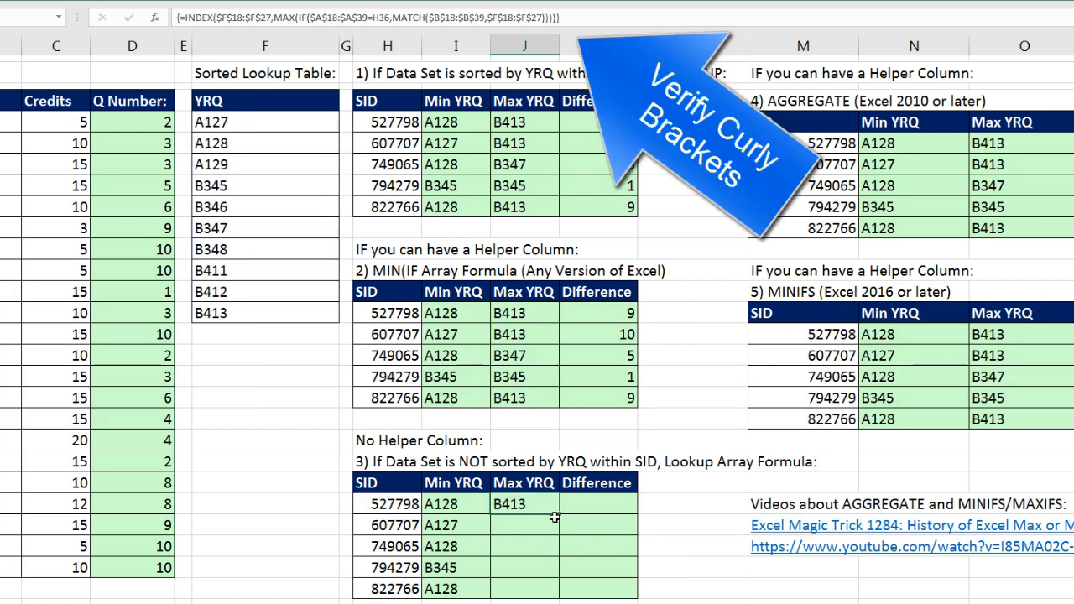
double_click(560, 513)
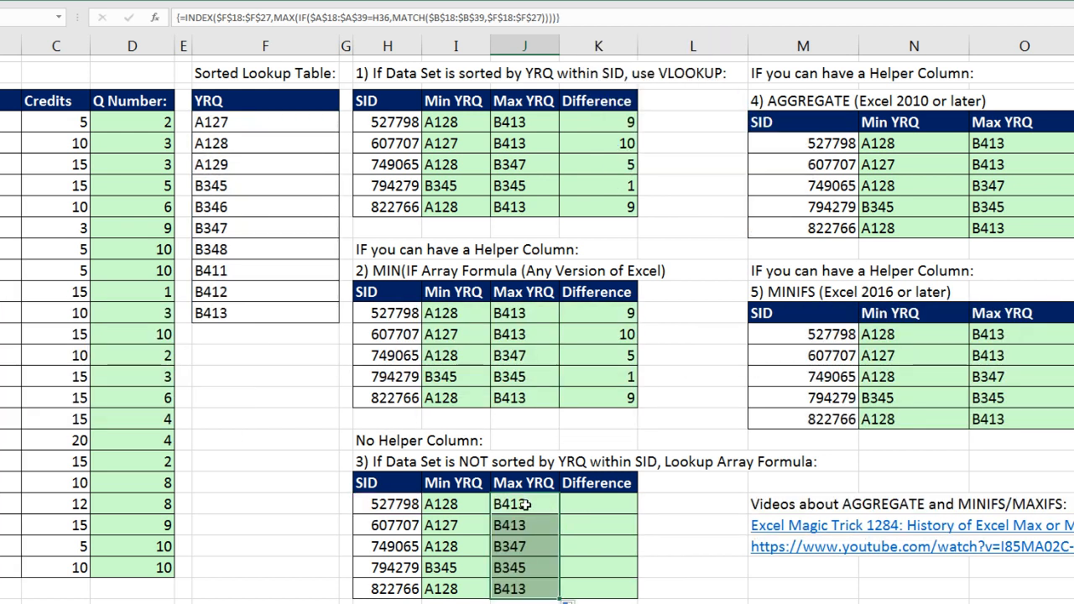
Copy the Difference formula from K27 to K36 and fill it down to K40.
click(602, 313)
key(ctrl+c)
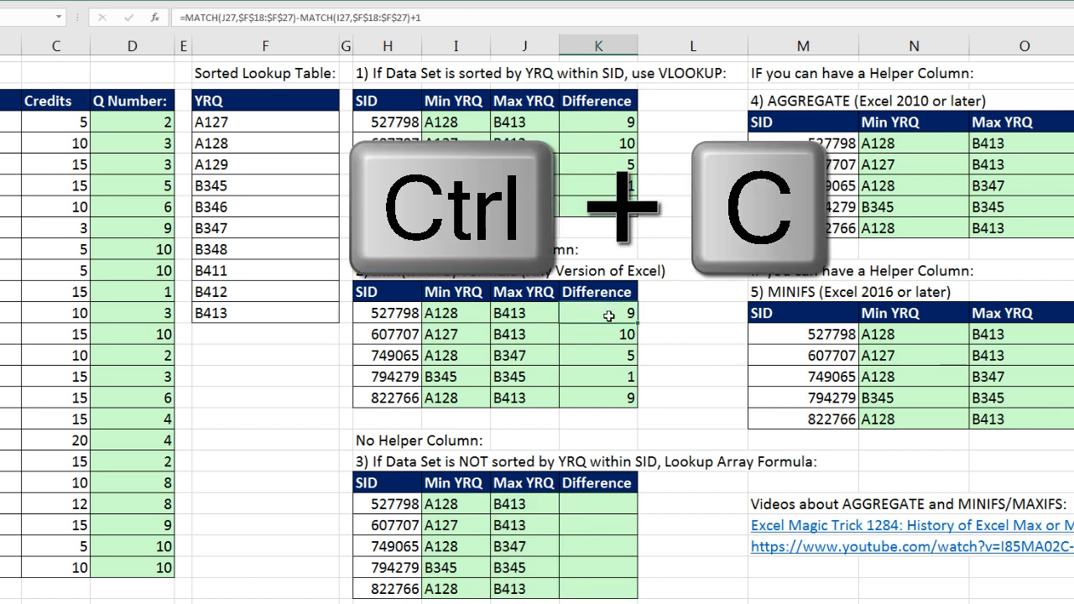
click(595, 505)
key(ctrl+v)
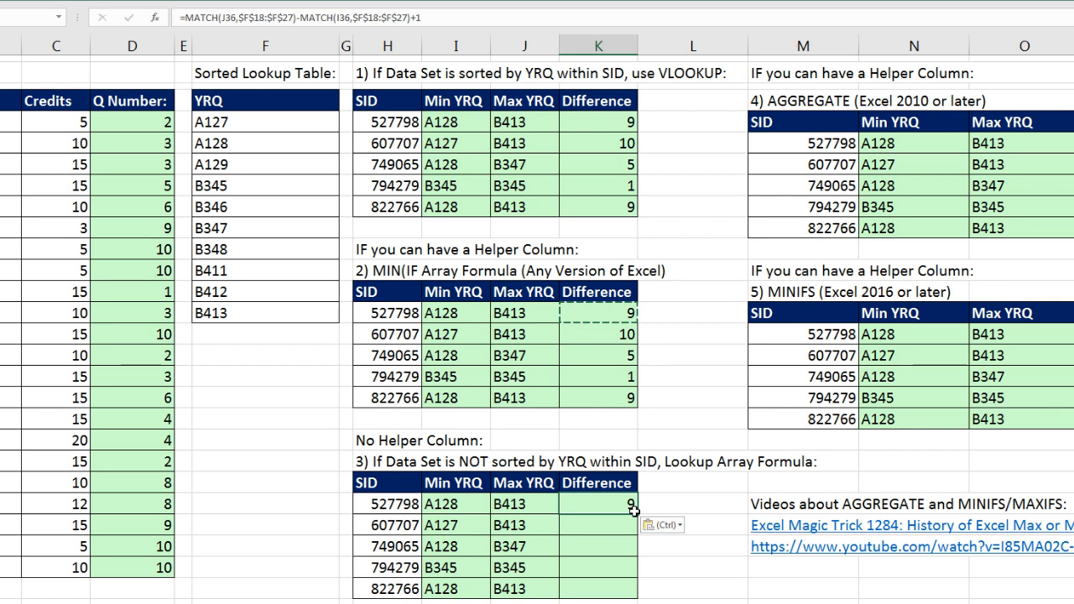
double_click(636, 514)
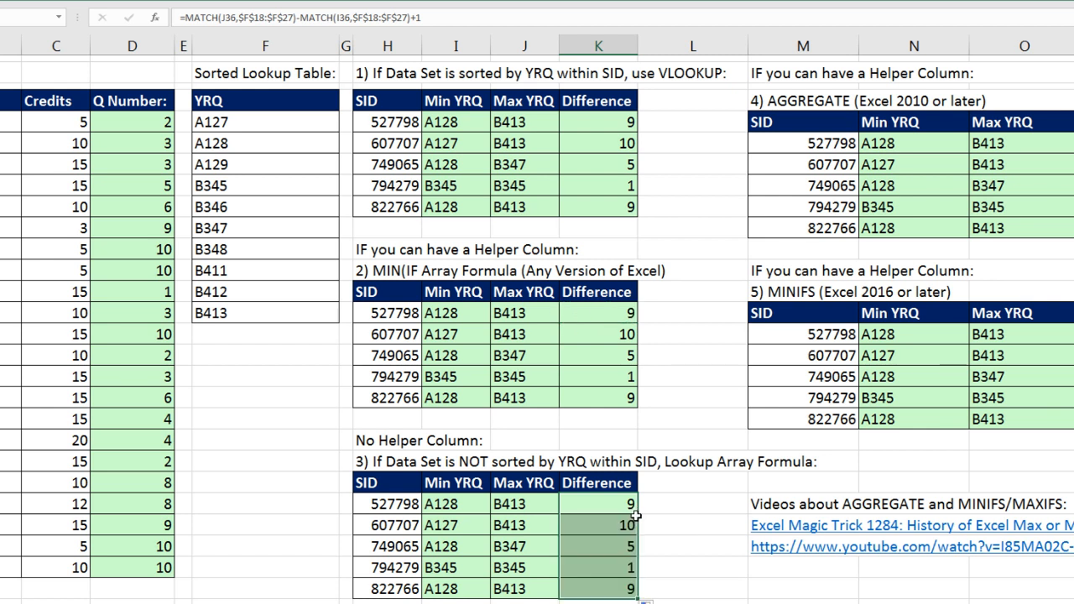
Review the MATCH part inside I36's INDEX formula, then re-enter it as an array formula.
double_click(448, 504)
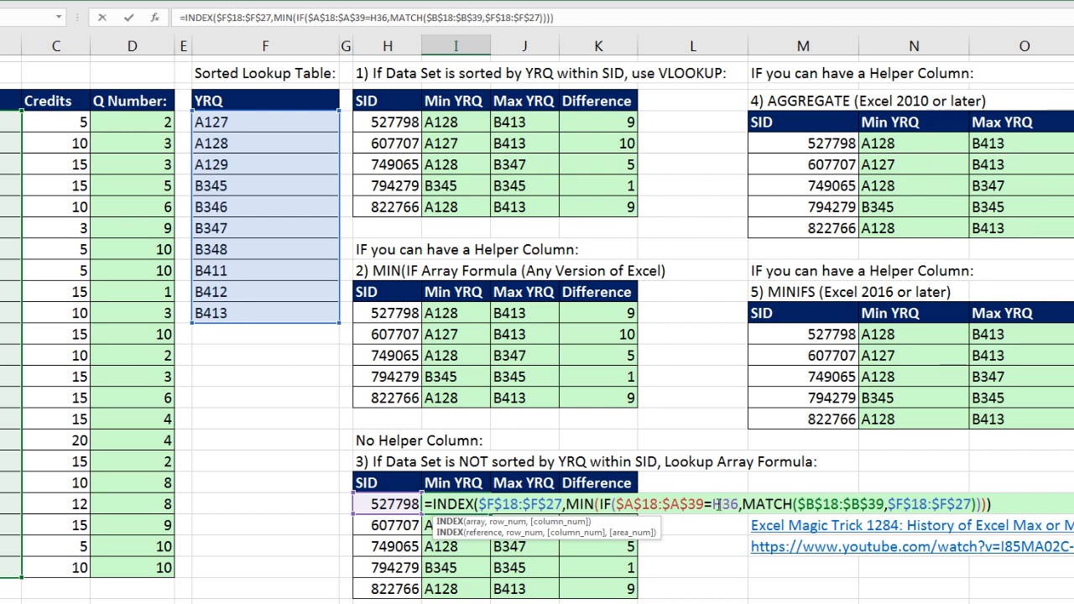
drag(746, 503, 973, 504)
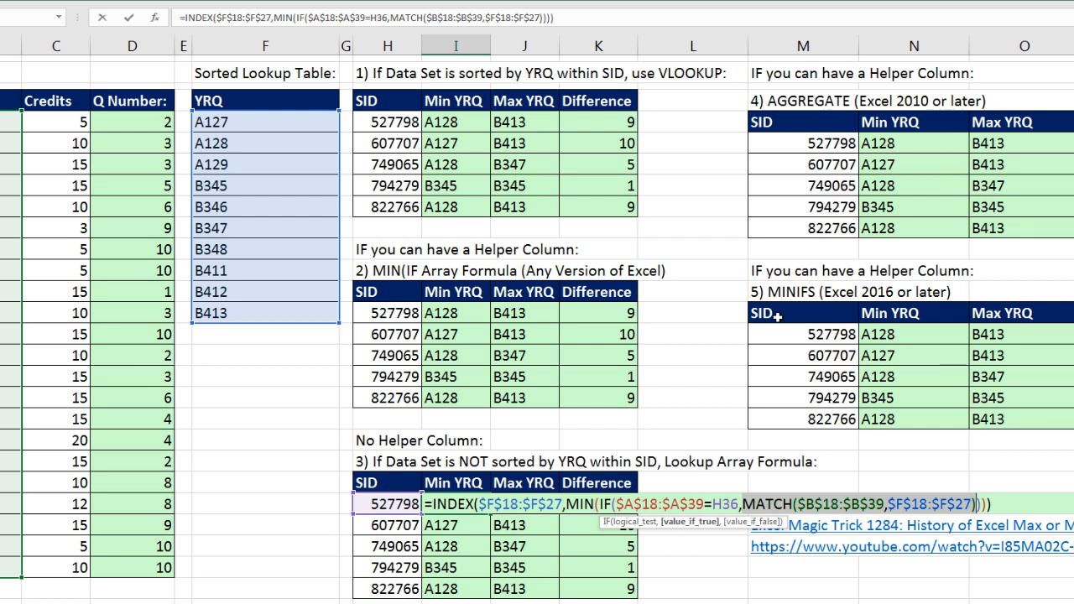
key(ctrl+shift+Return)
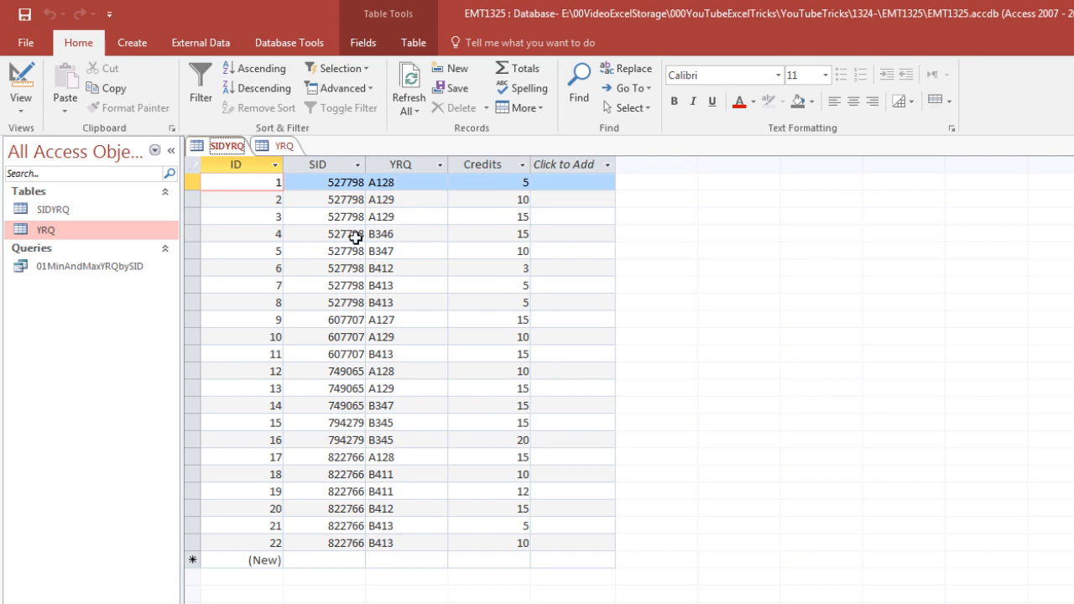
Switch to the EMT1325 database in Access, check the YRQ table, and close both the YRQ and SIDYRQ tables.
click(284, 147)
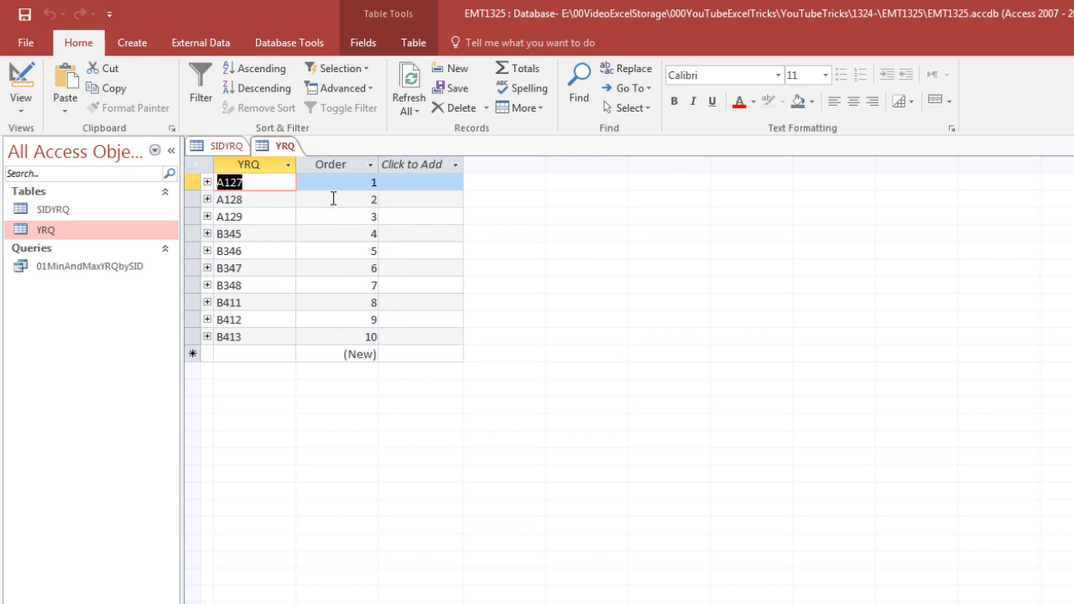
key(ctrl+w)
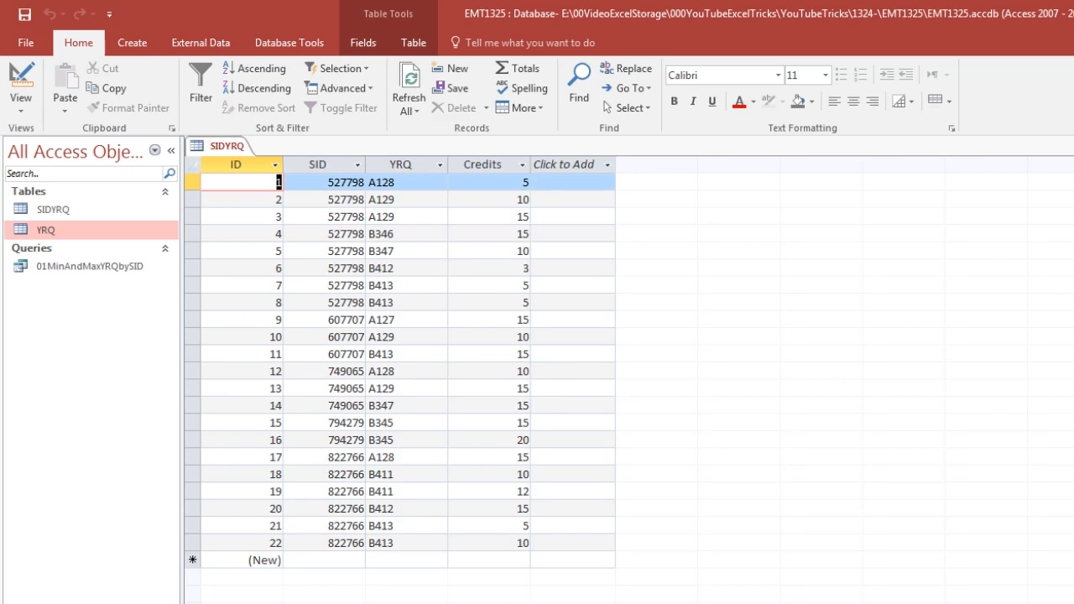
key(ctrl+w)
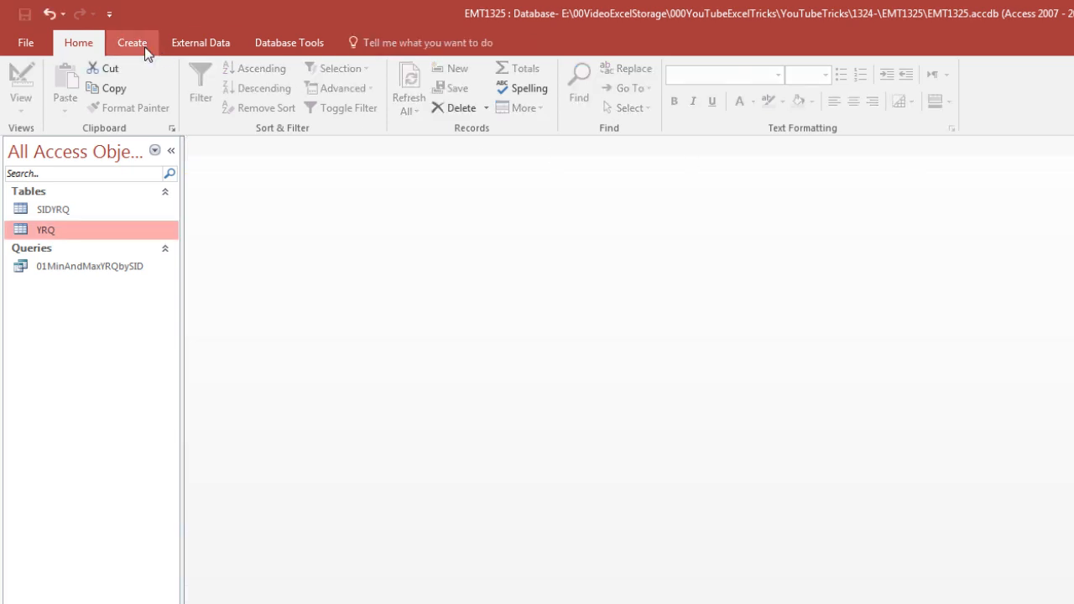
Create a new query in Design View with the SIDYRQ and YRQ tables, moving the YRQ table box away from SIDYRQ.
click(144, 47)
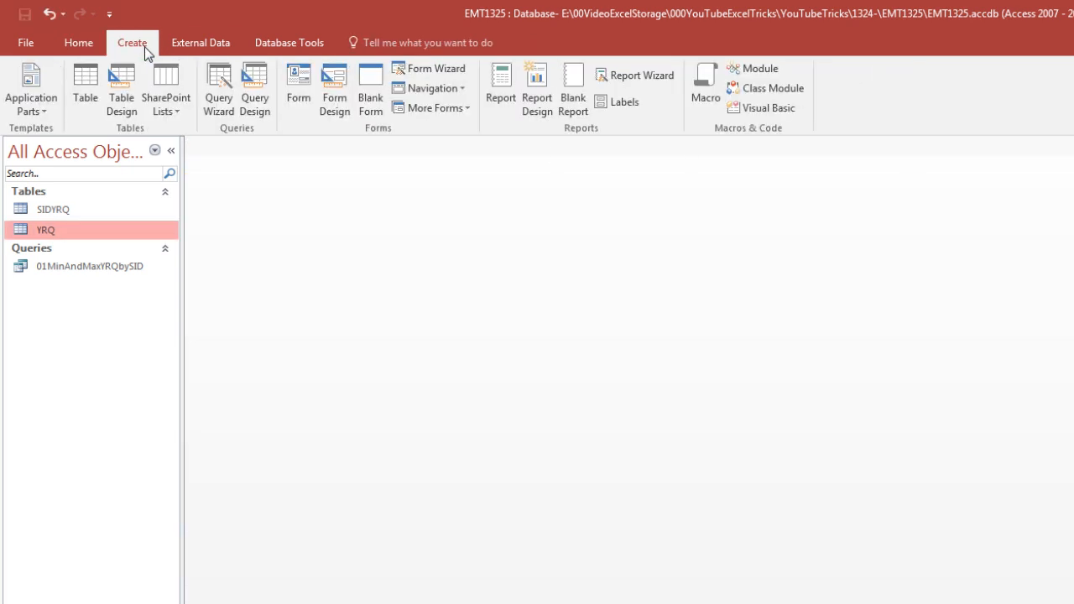
click(263, 105)
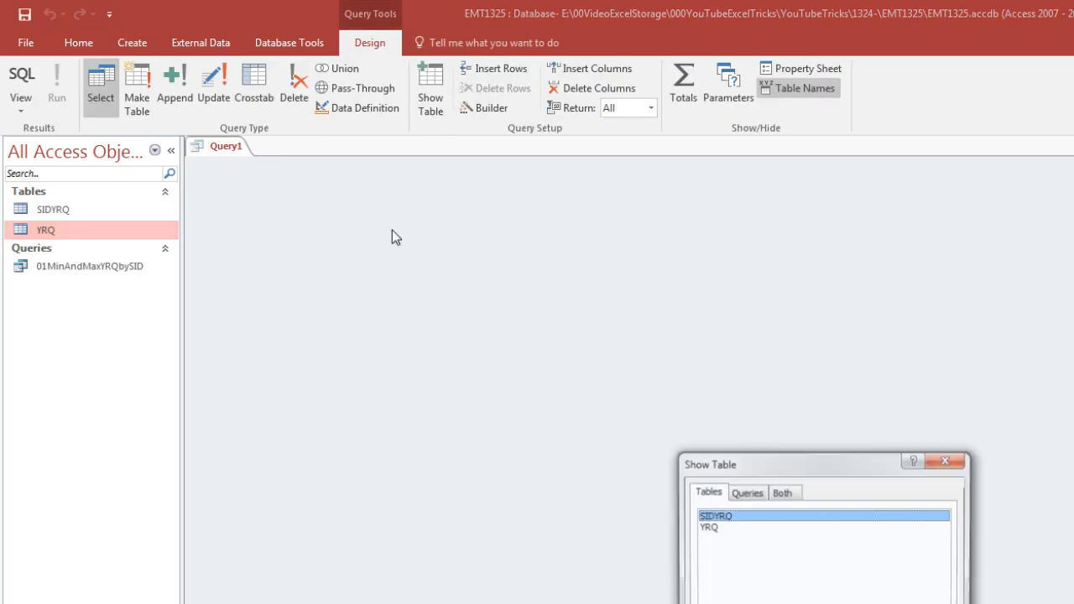
drag(784, 468, 646, 289)
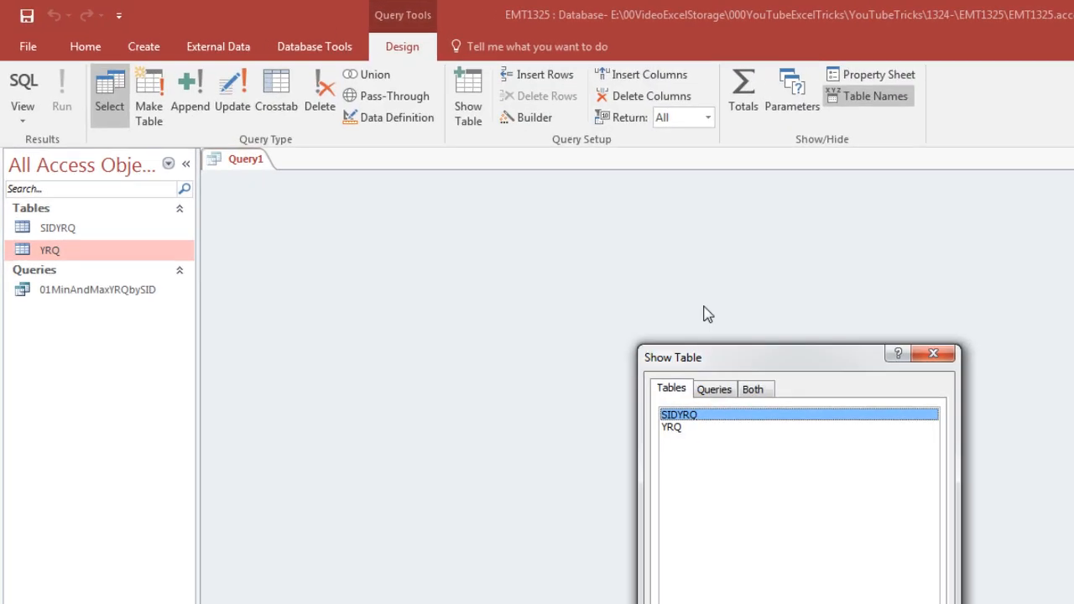
drag(705, 314, 592, 282)
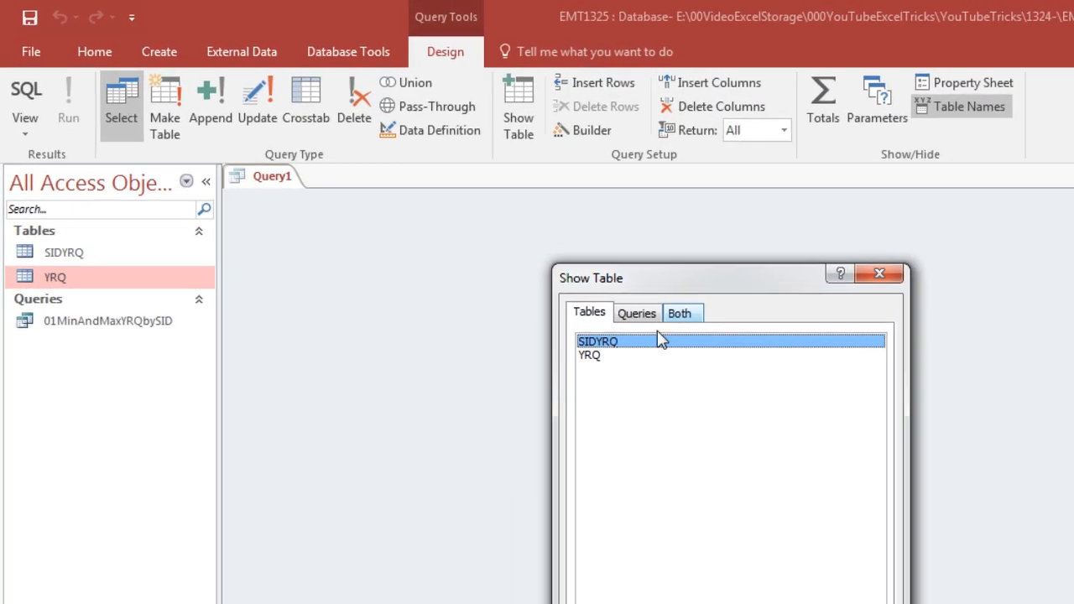
double_click(560, 312)
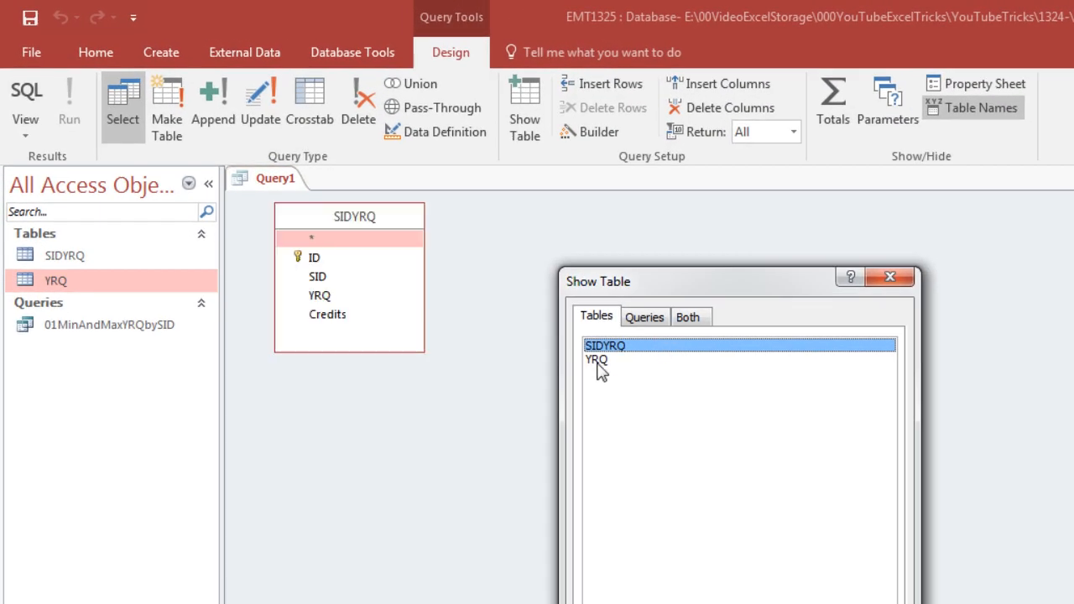
double_click(597, 361)
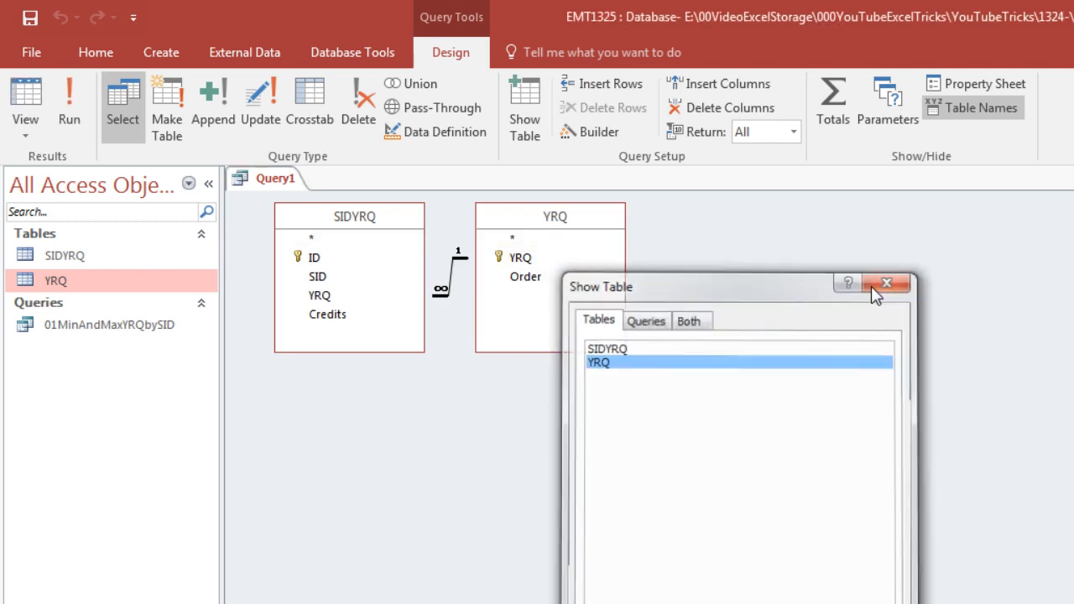
click(874, 283)
drag(539, 216, 618, 366)
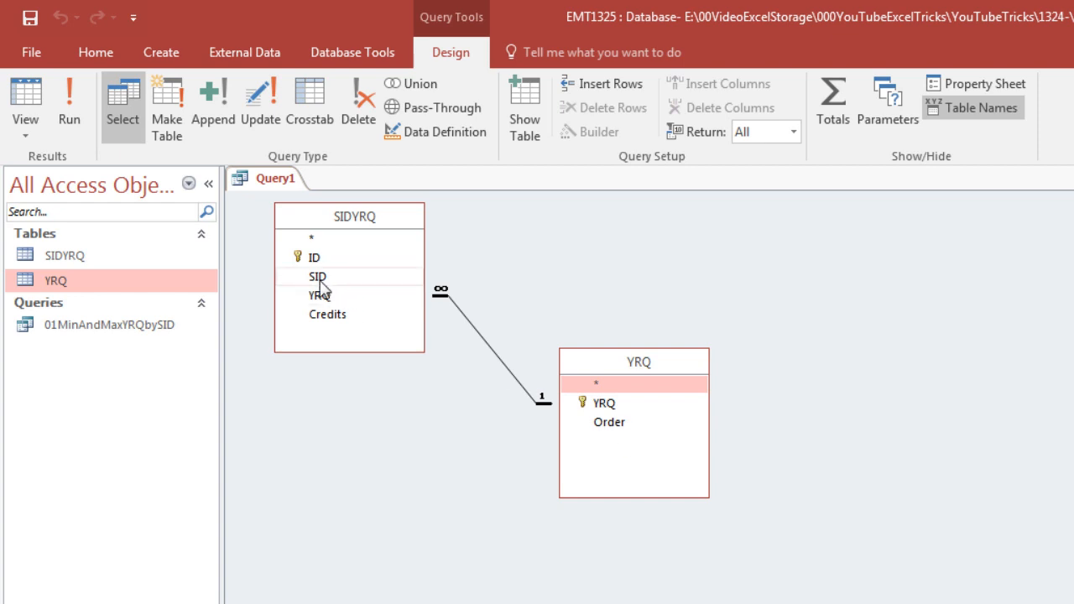
Add SID once and YRQ twice from the SIDYRQ table to the first three columns of the query grid.
drag(320, 281, 346, 603)
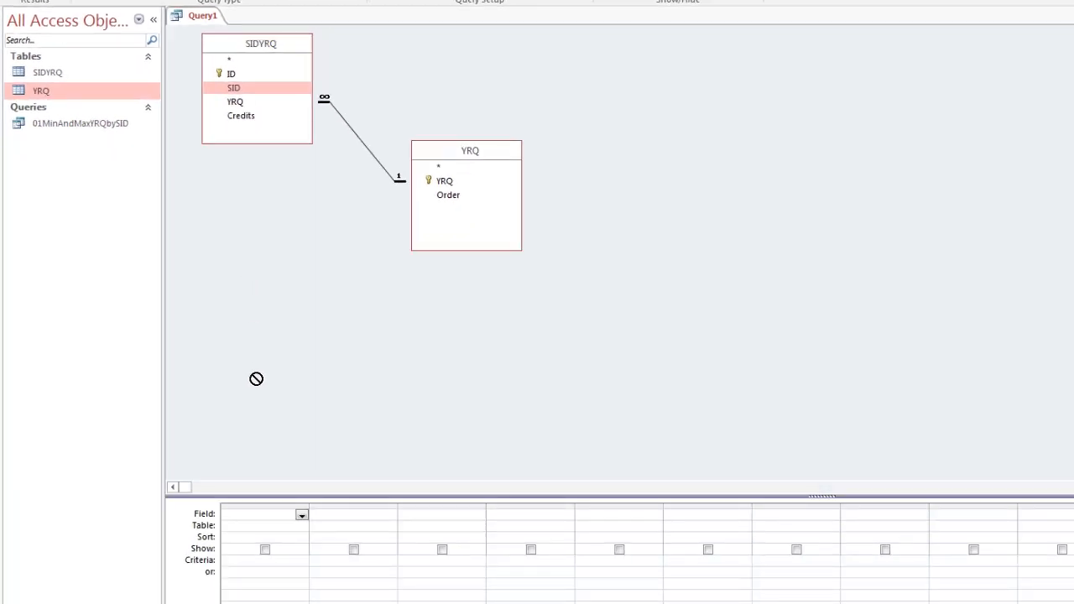
drag(254, 452, 256, 517)
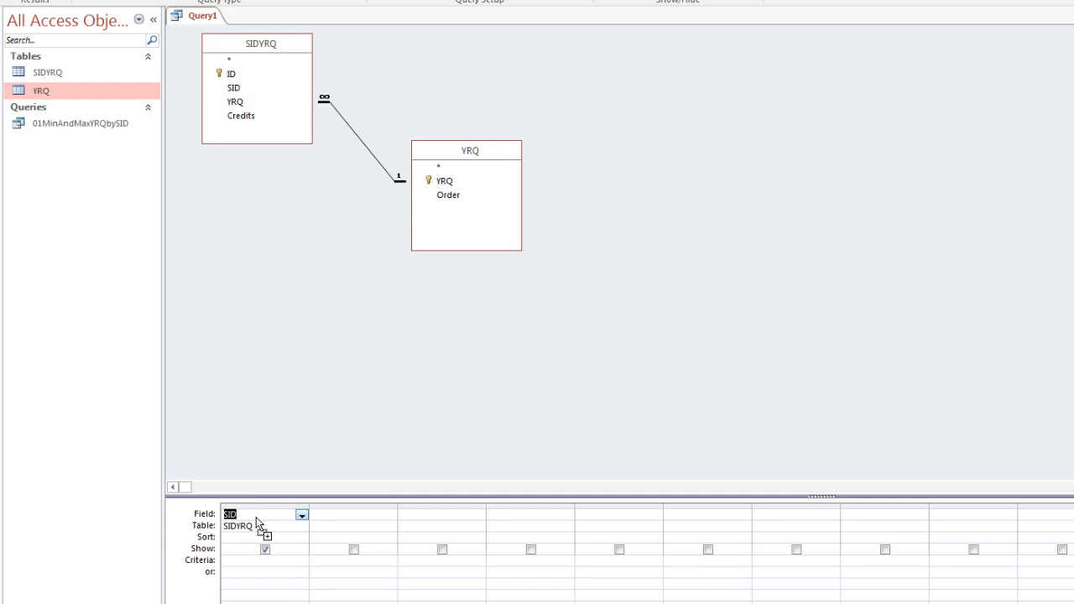
drag(235, 101, 348, 514)
drag(239, 101, 431, 517)
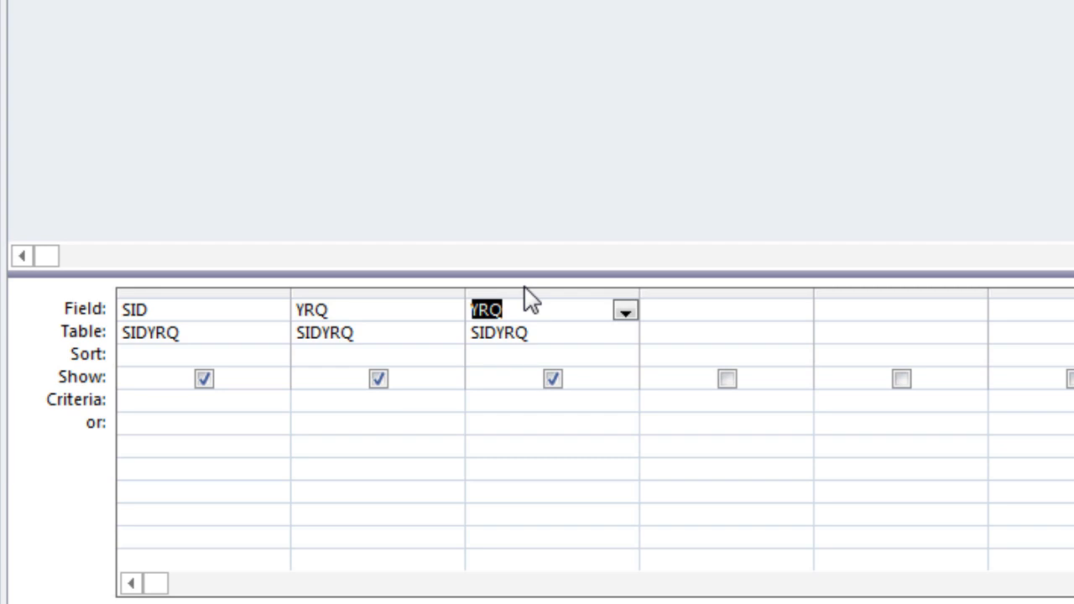
Turn on the Total row in the query design grid.
click(427, 352)
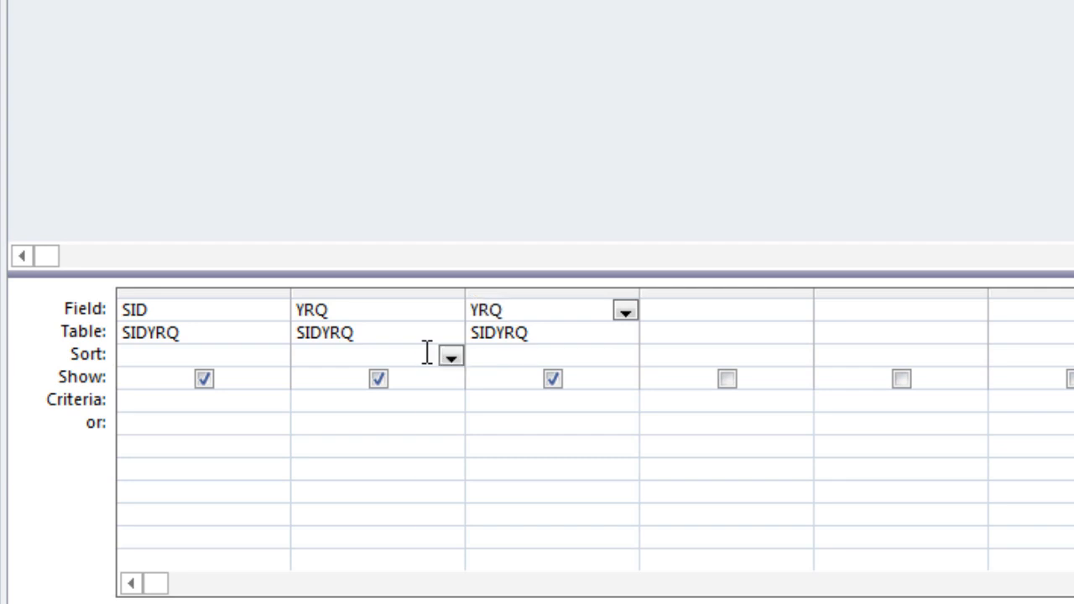
right_click(427, 352)
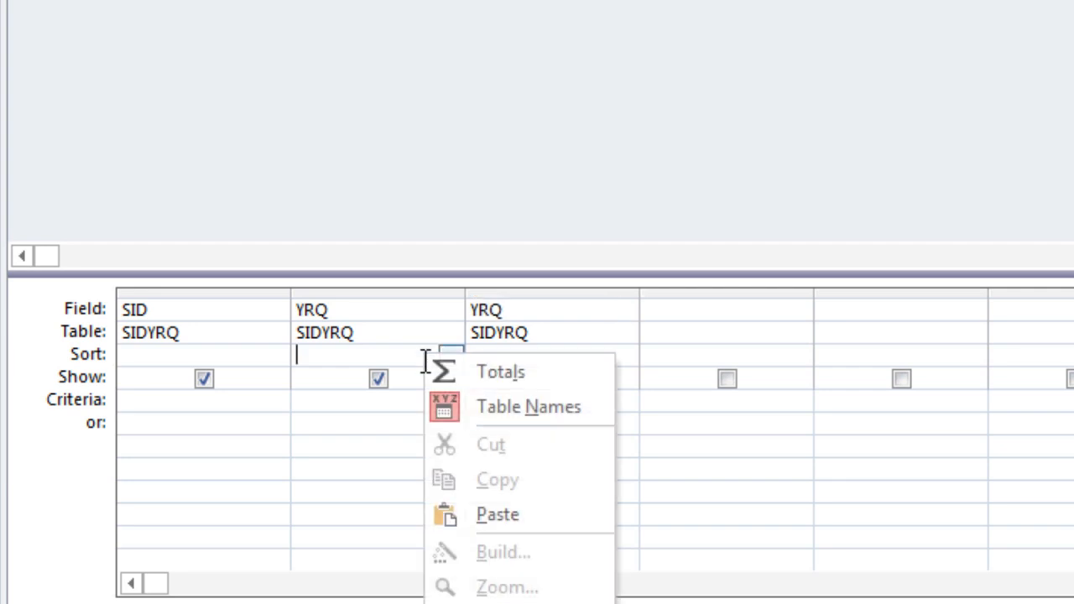
click(478, 376)
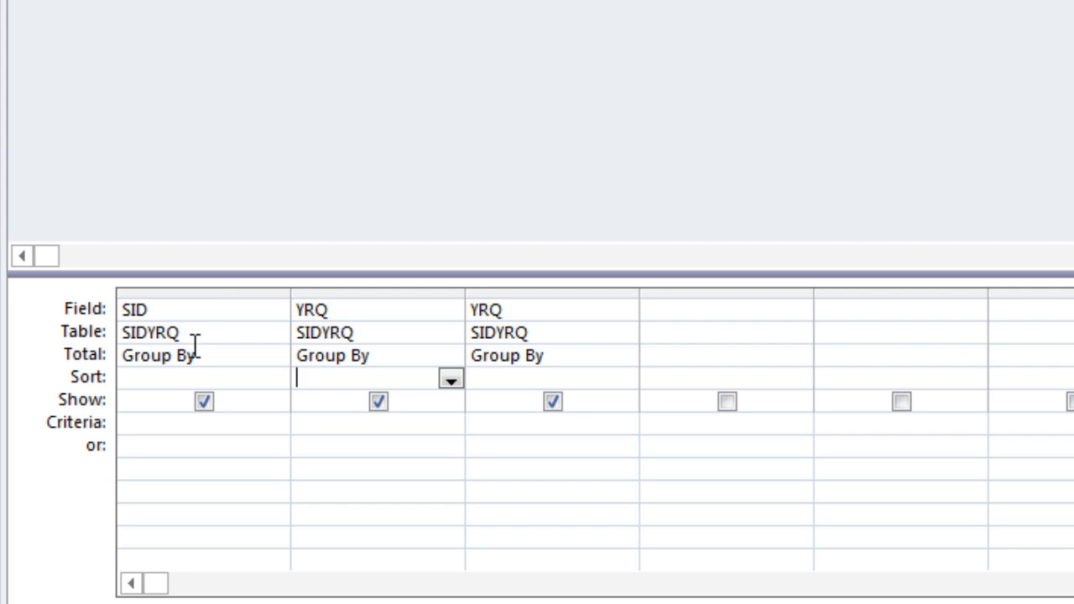
Set the total of the first YRQ column to Min and of the second YRQ column to Max.
click(405, 355)
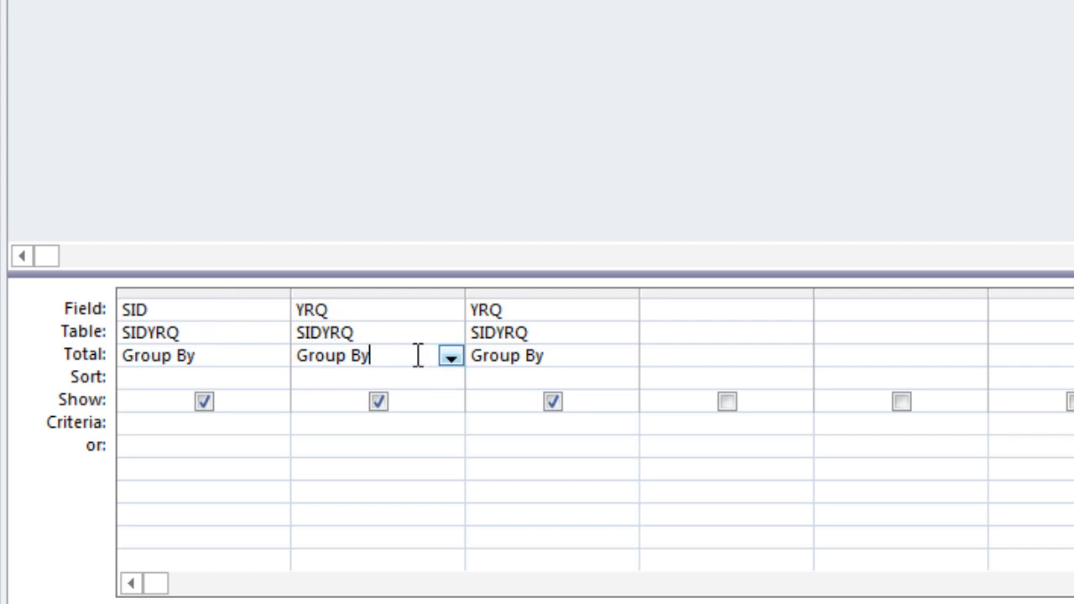
click(452, 358)
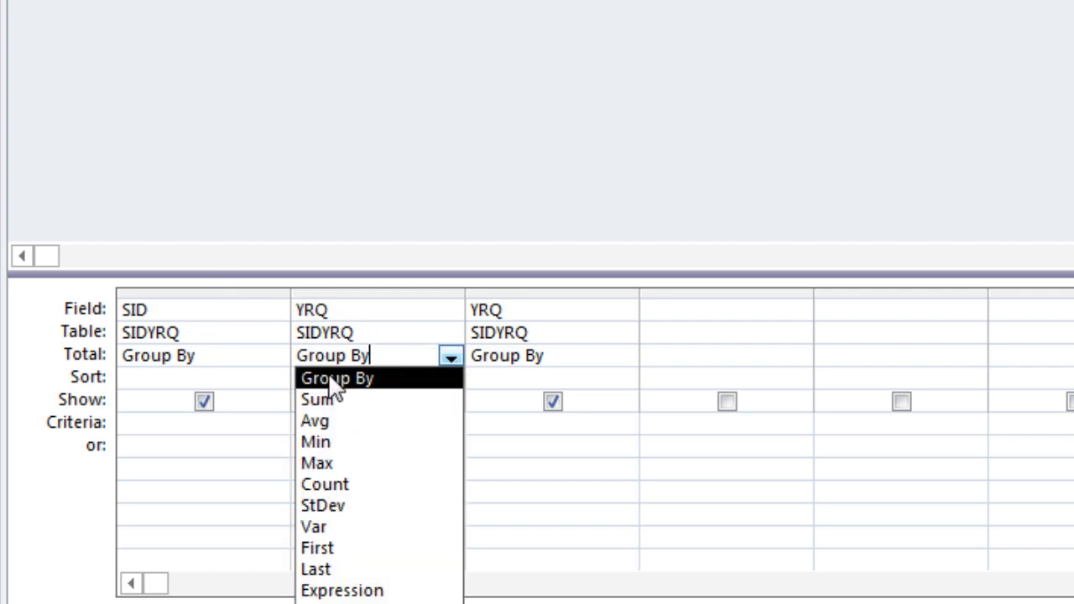
click(329, 443)
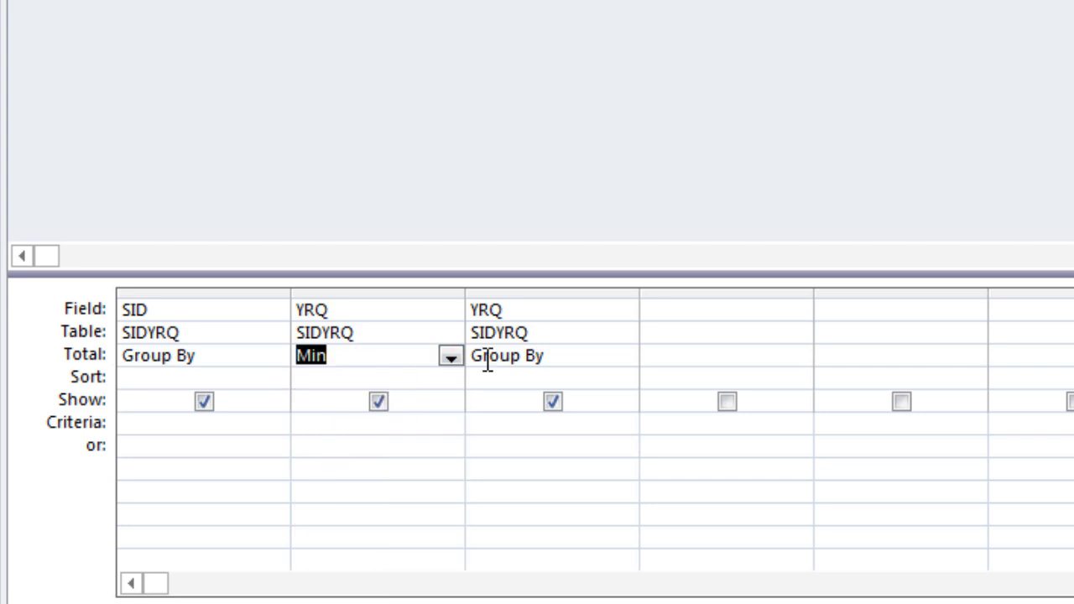
click(571, 356)
click(625, 359)
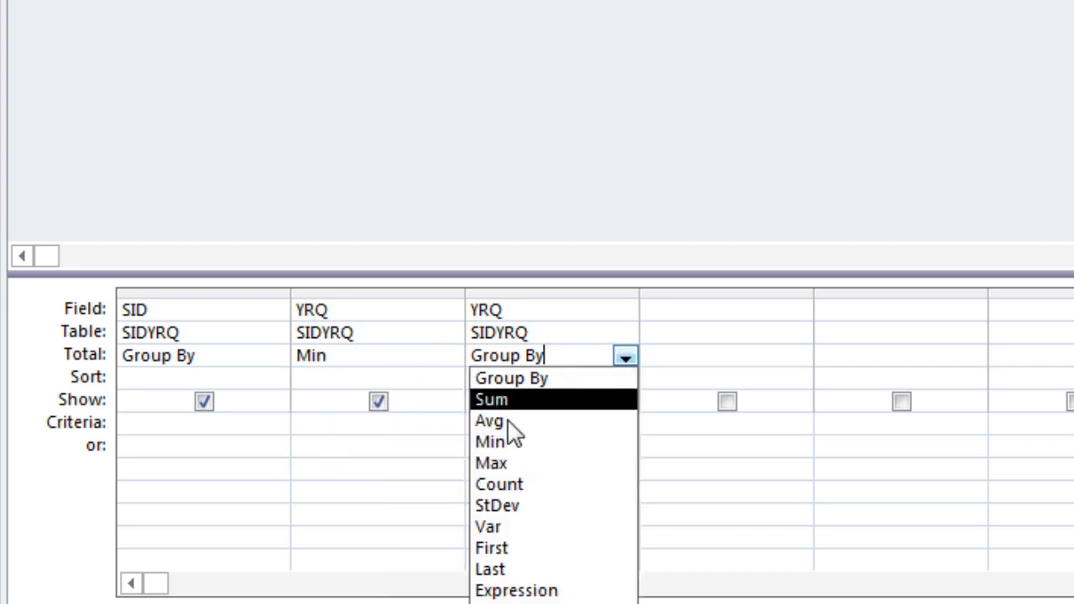
click(510, 462)
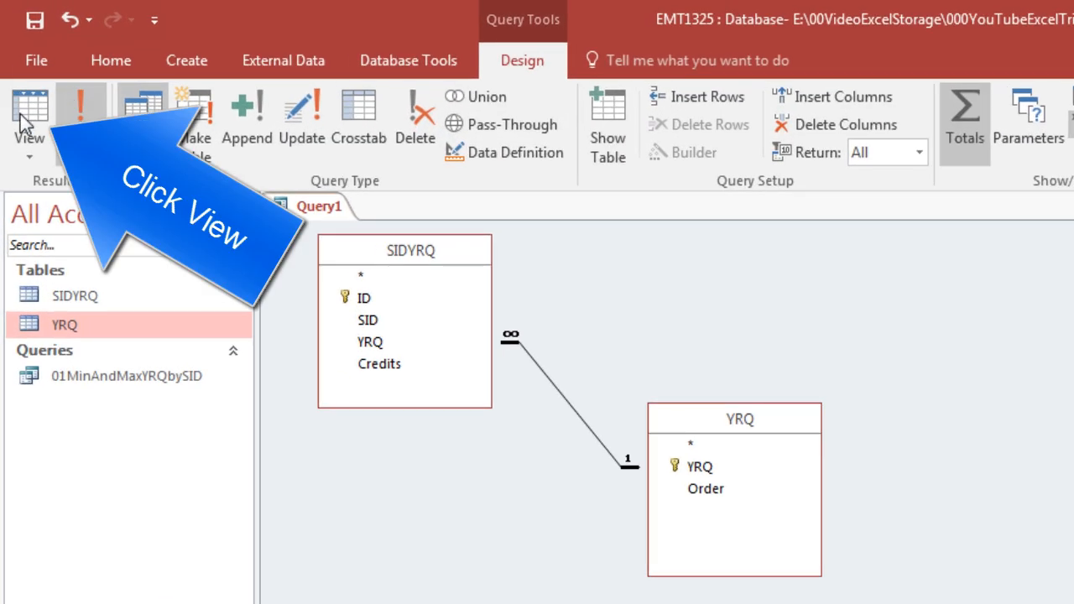
Check the query results in Datasheet View and return to Design View.
click(20, 115)
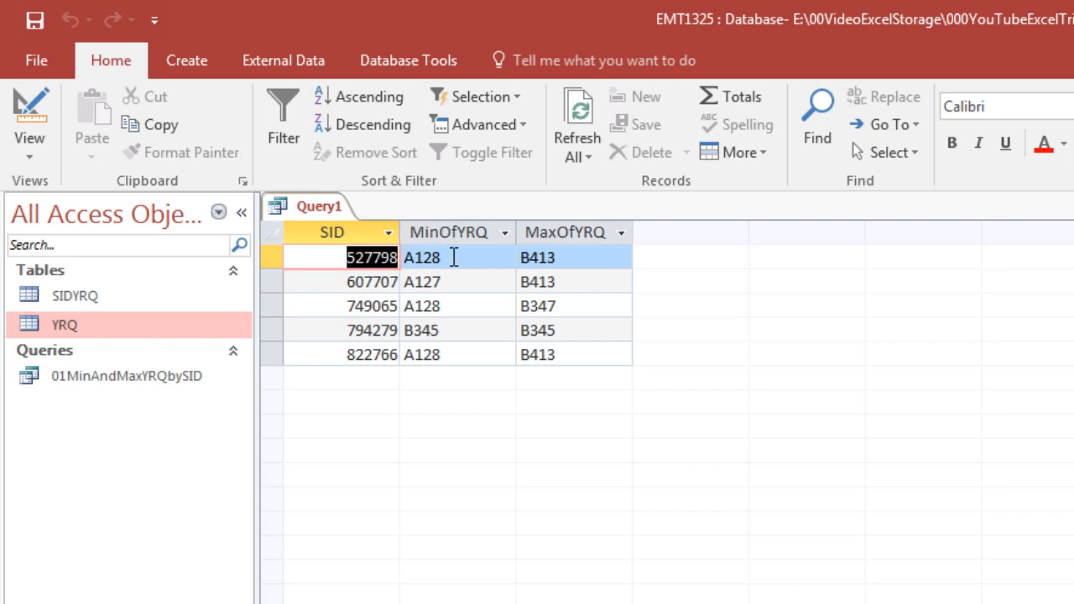
click(29, 149)
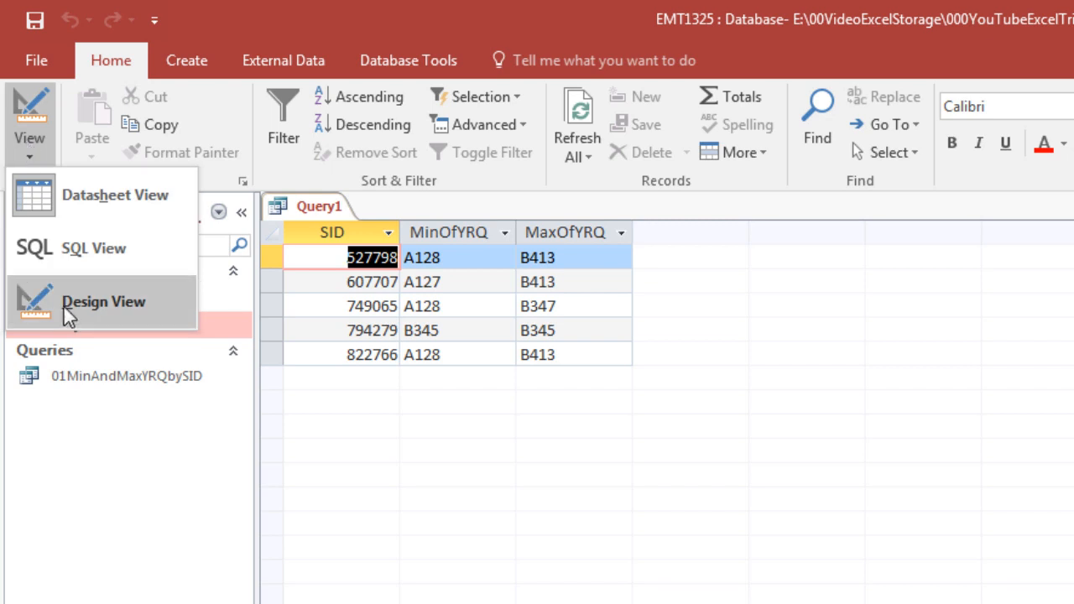
click(65, 301)
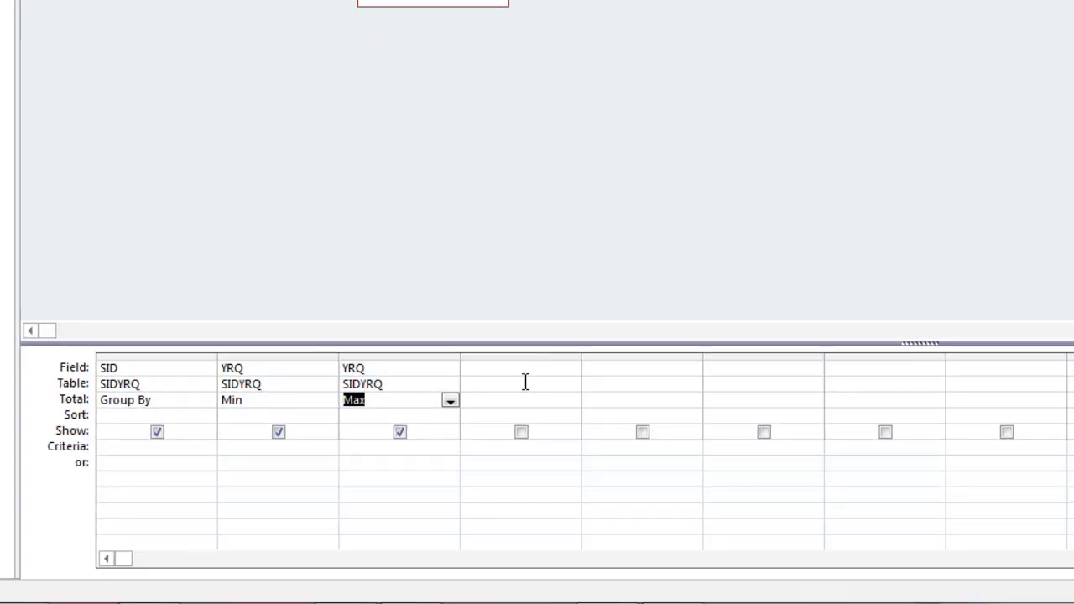
Open the Zoom box for the fourth column's field and enter QDiff:MIN([Order]).
click(518, 369)
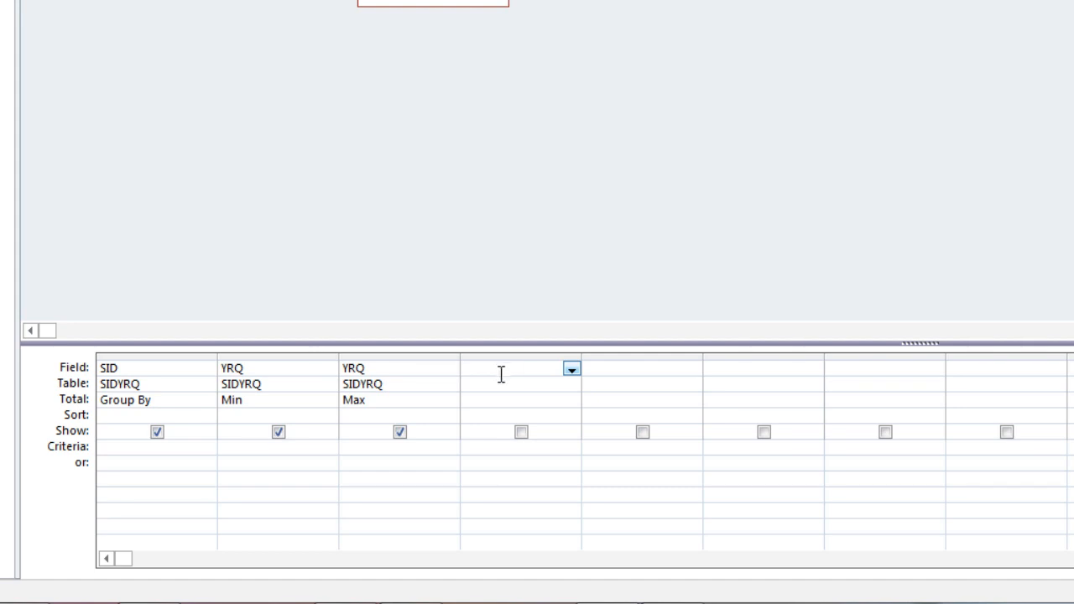
right_click(496, 370)
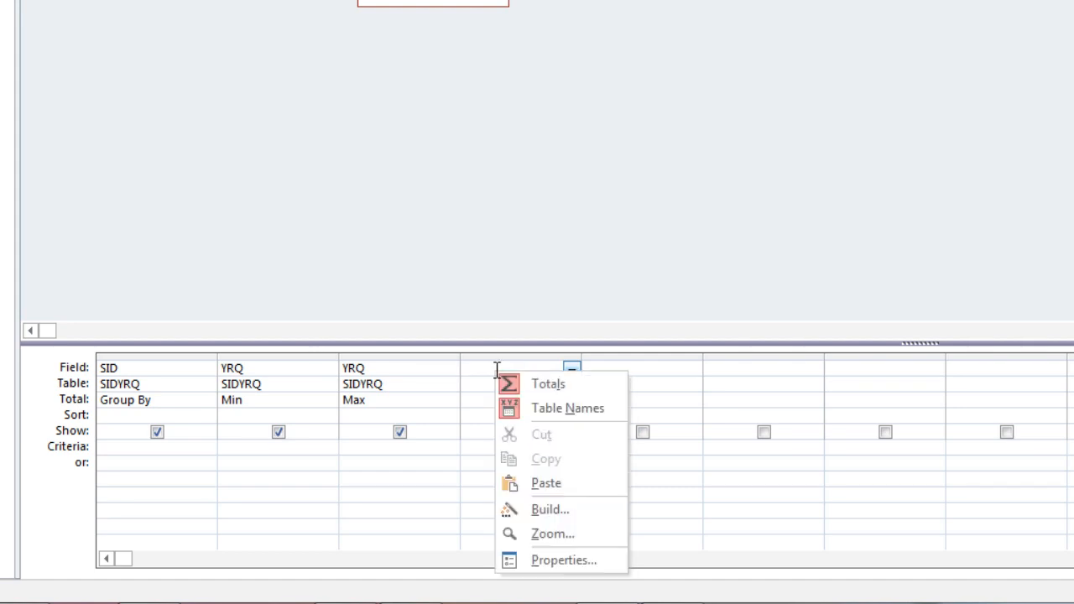
click(570, 541)
drag(661, 0, 418, 41)
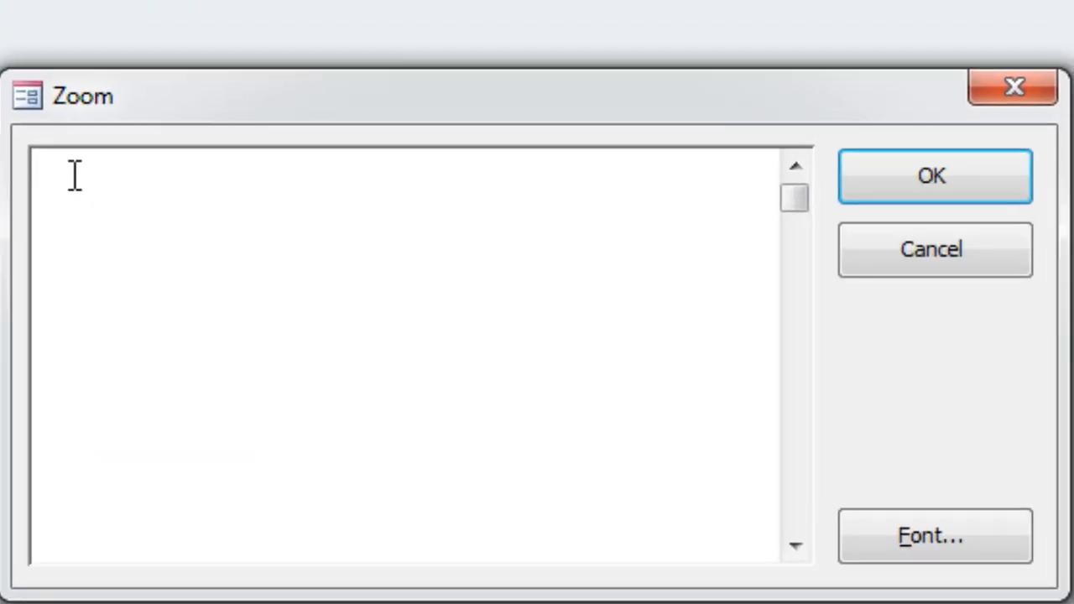
text(QDiff:)
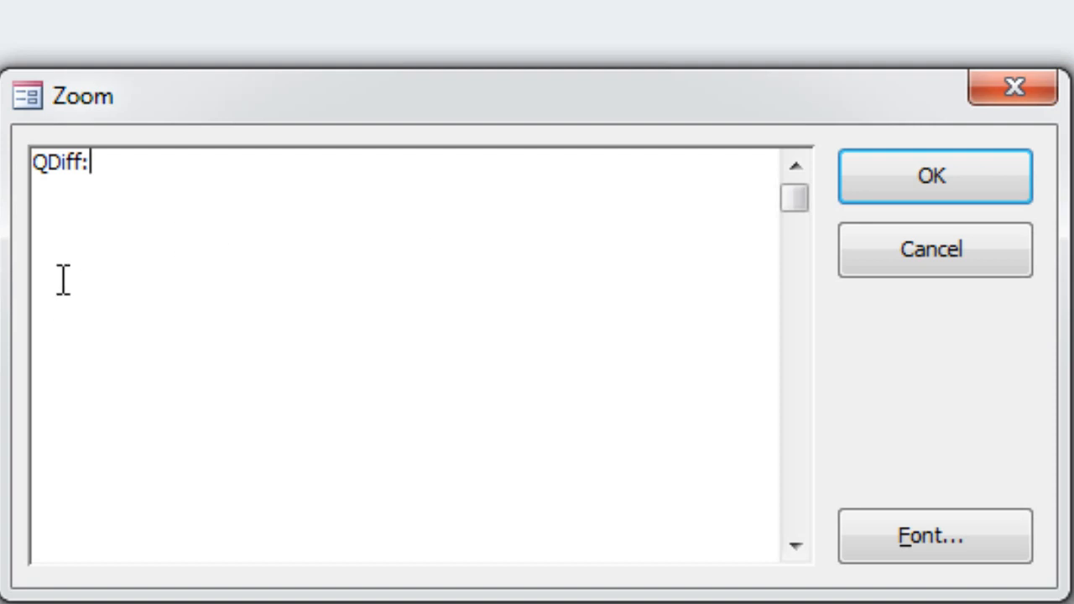
text(MIN)
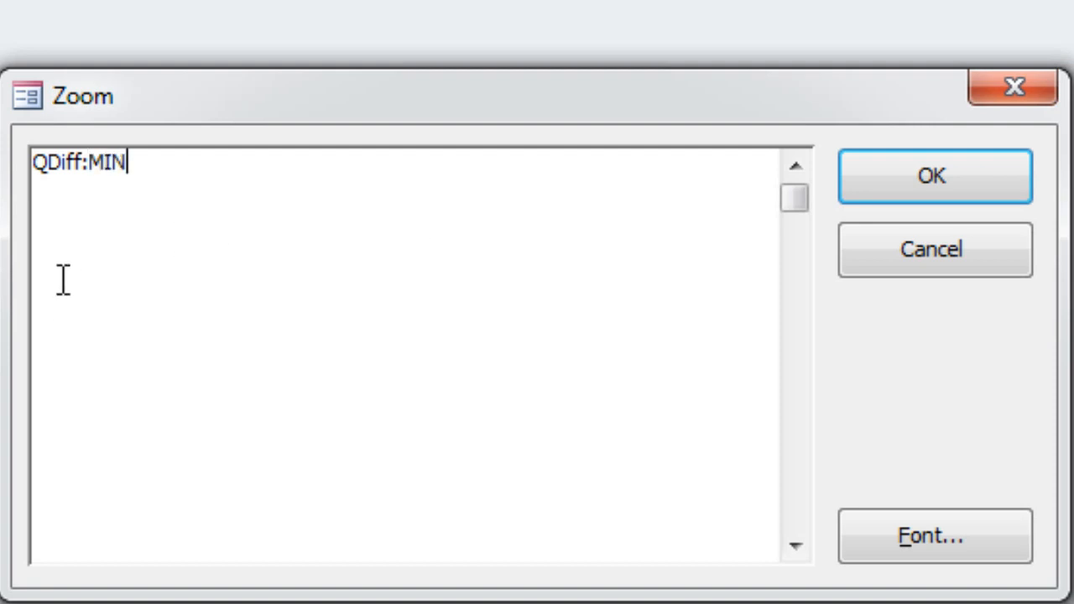
text(([)
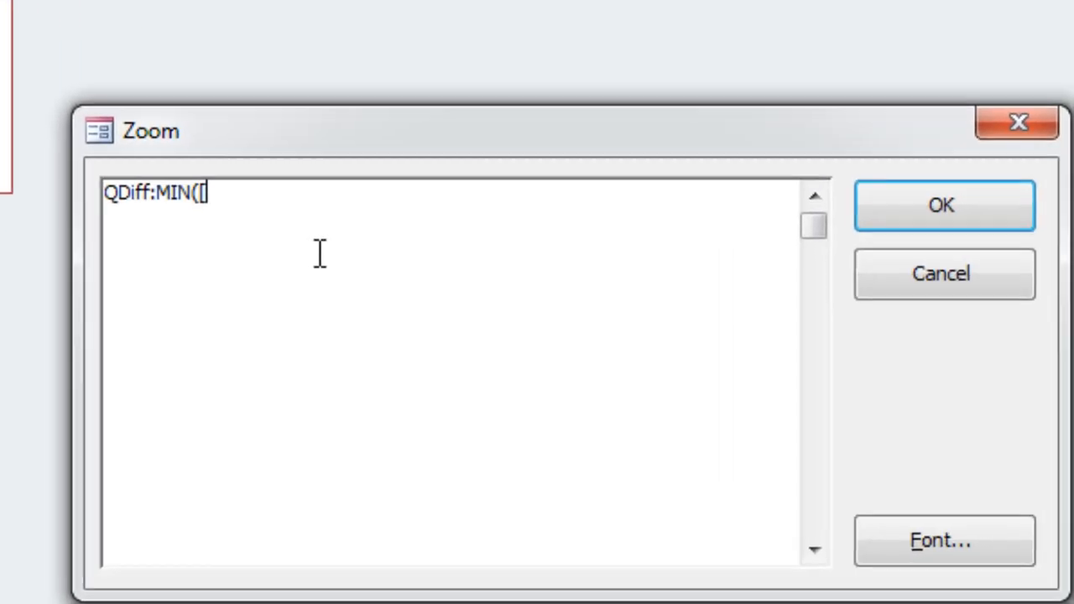
text(Order)
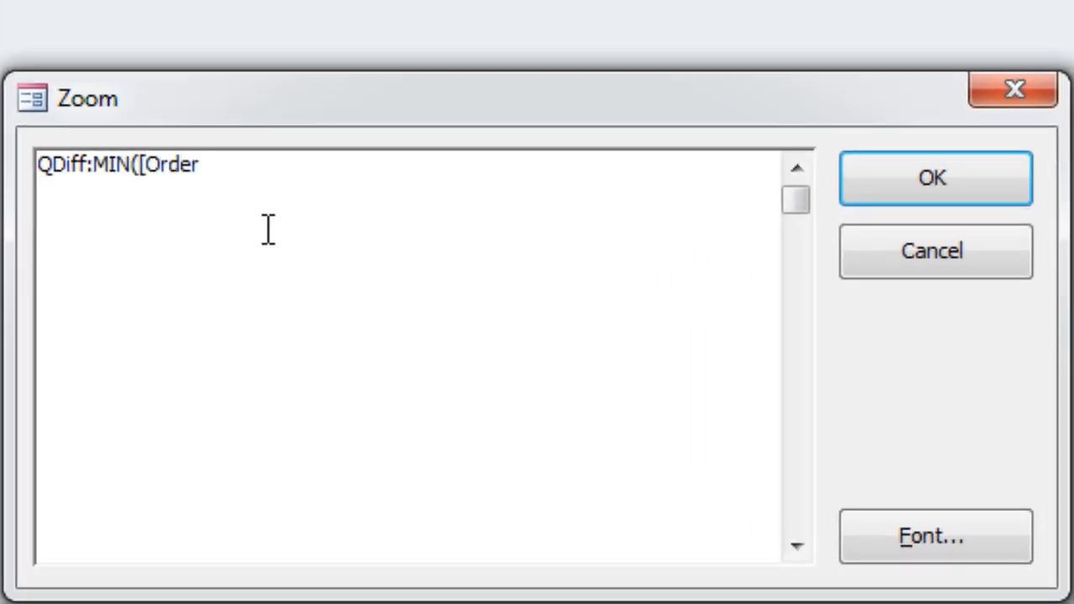
text(])
key(BackSpace)
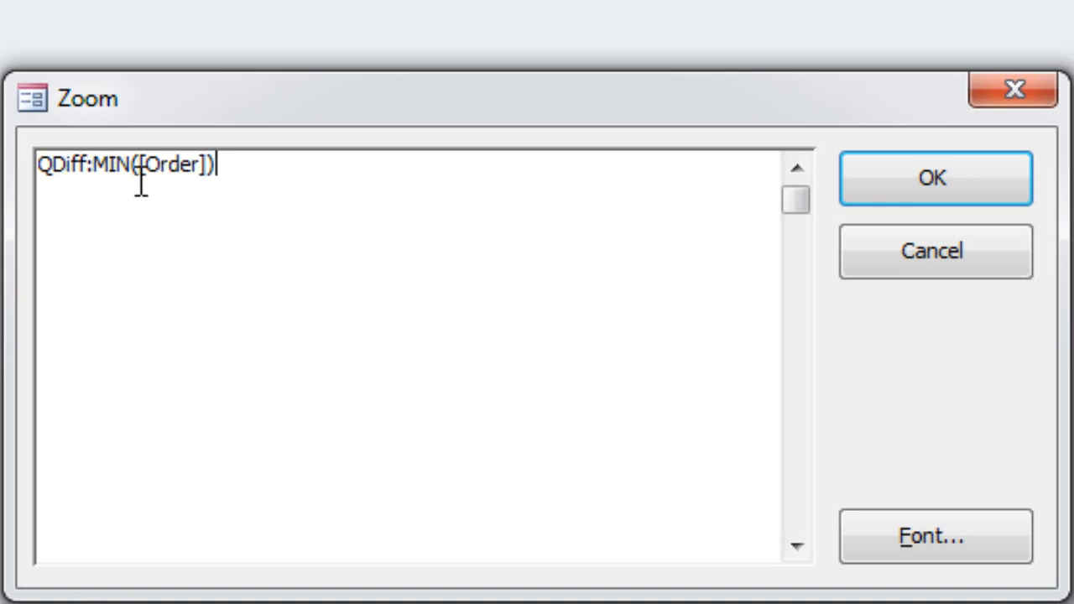
Change the function to MAX and append -MIN([Order])+1, completing the field as QDiff:MAX([Order])-MIN([Order])+1.
drag(114, 166, 131, 168)
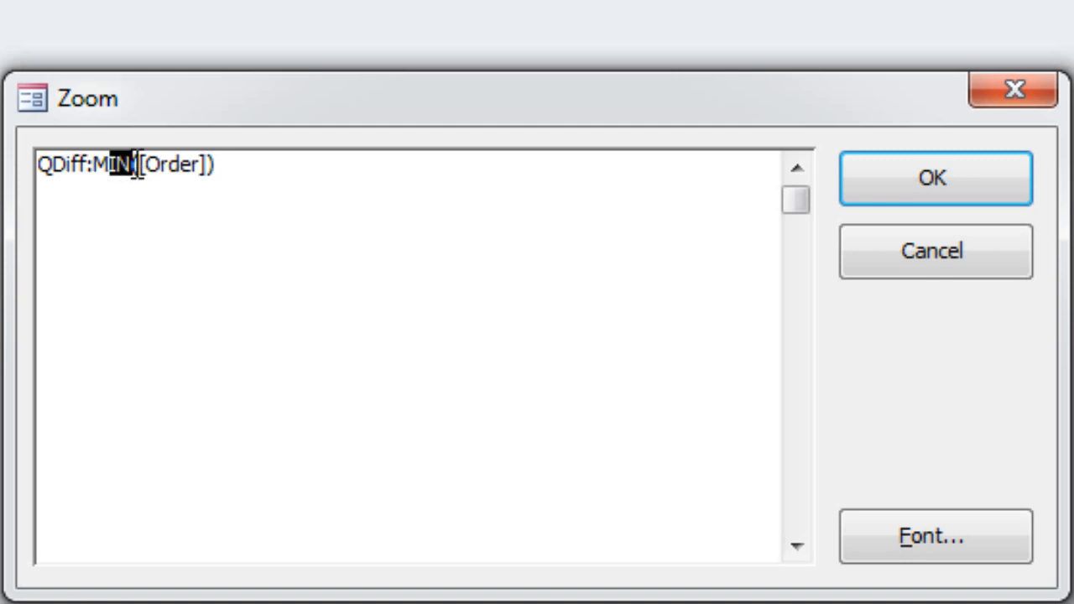
text(AX)
click(266, 168)
text(-MIN()
text([Order)
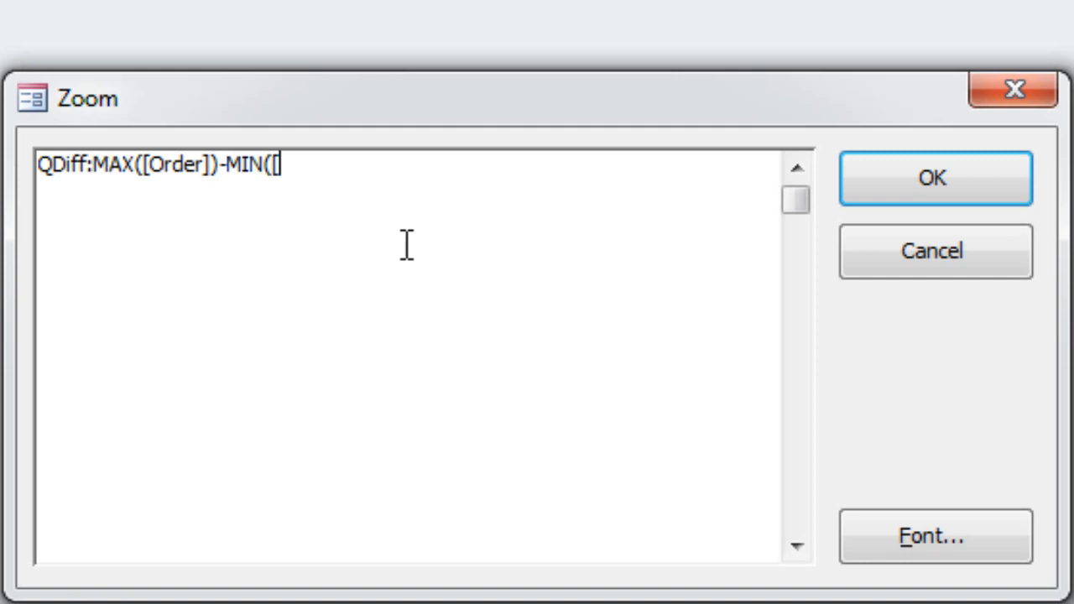
text(]))
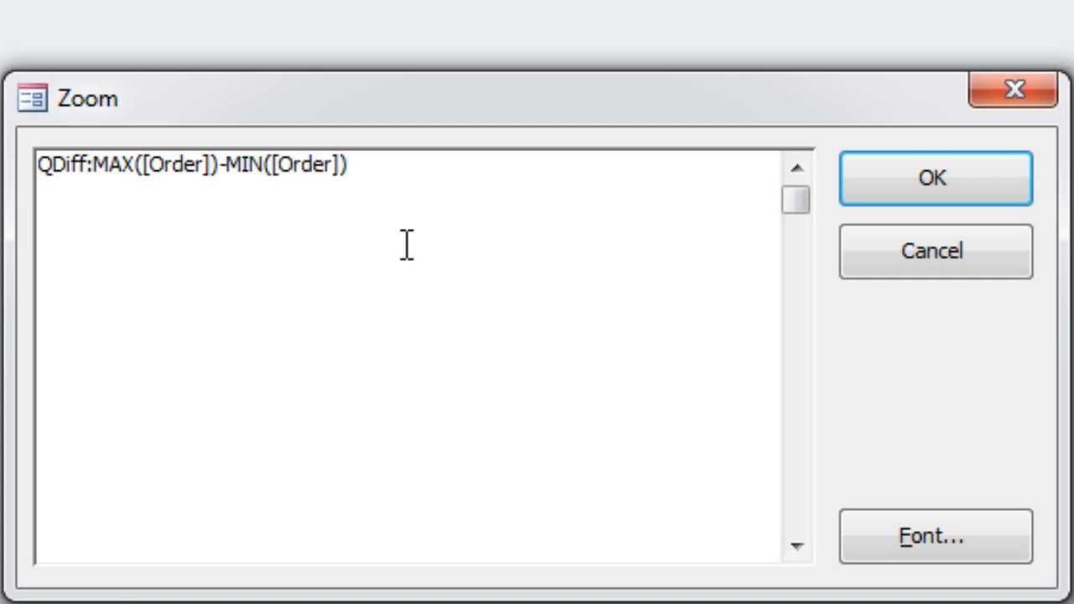
text(+1)
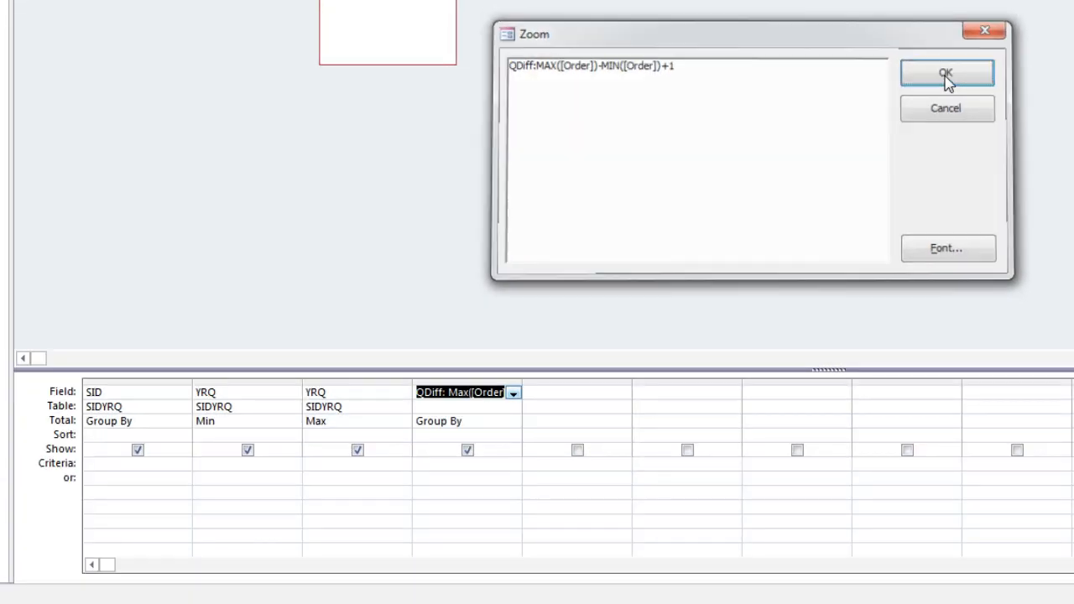
click(945, 76)
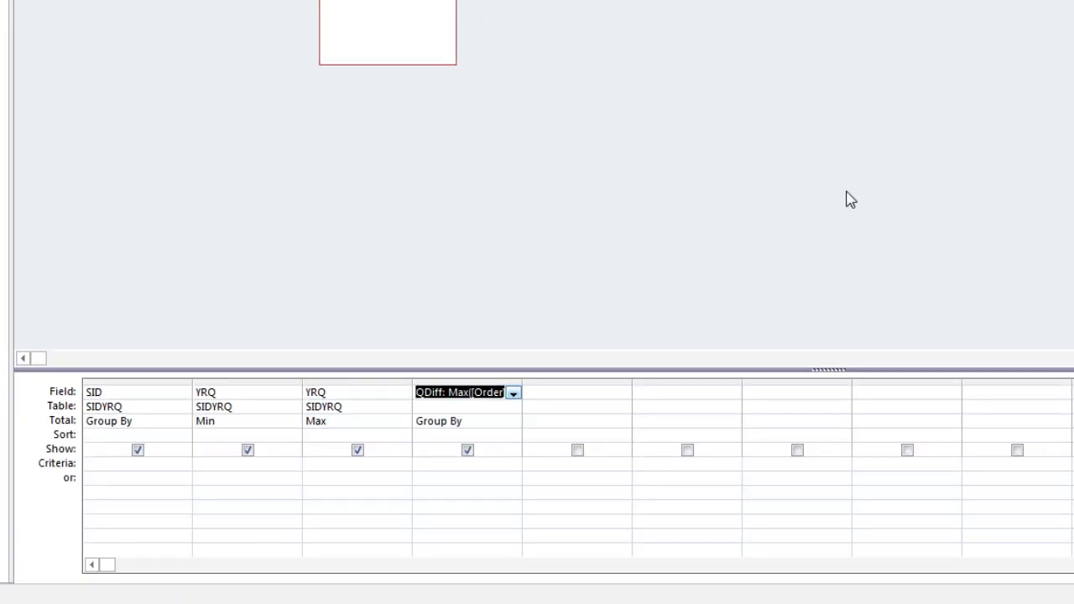
Set the total of the QDiff column to Expression and show the query results in Datasheet View.
click(480, 422)
click(514, 424)
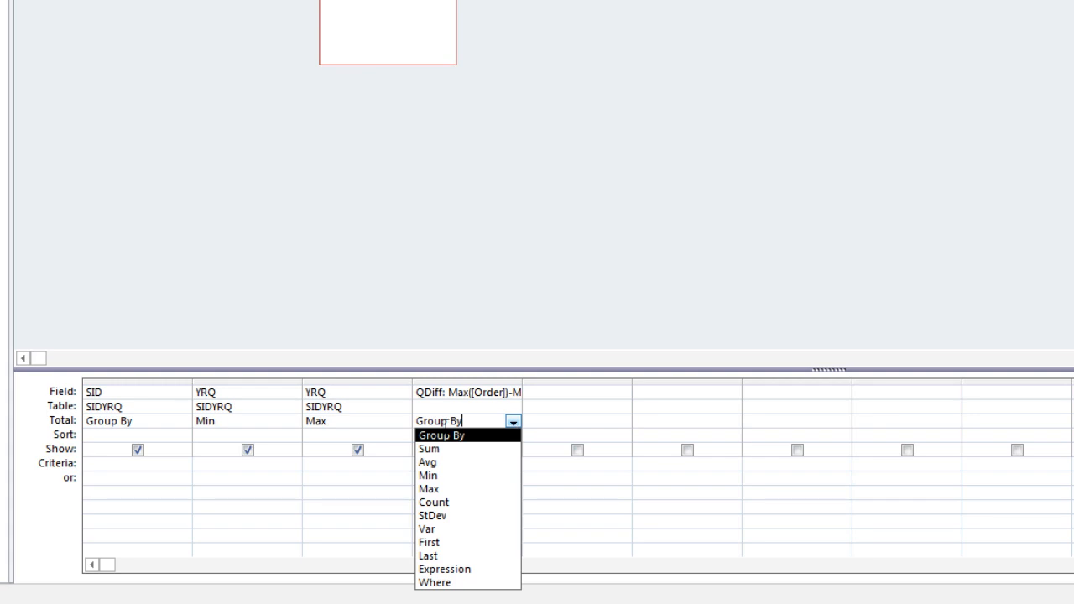
click(434, 571)
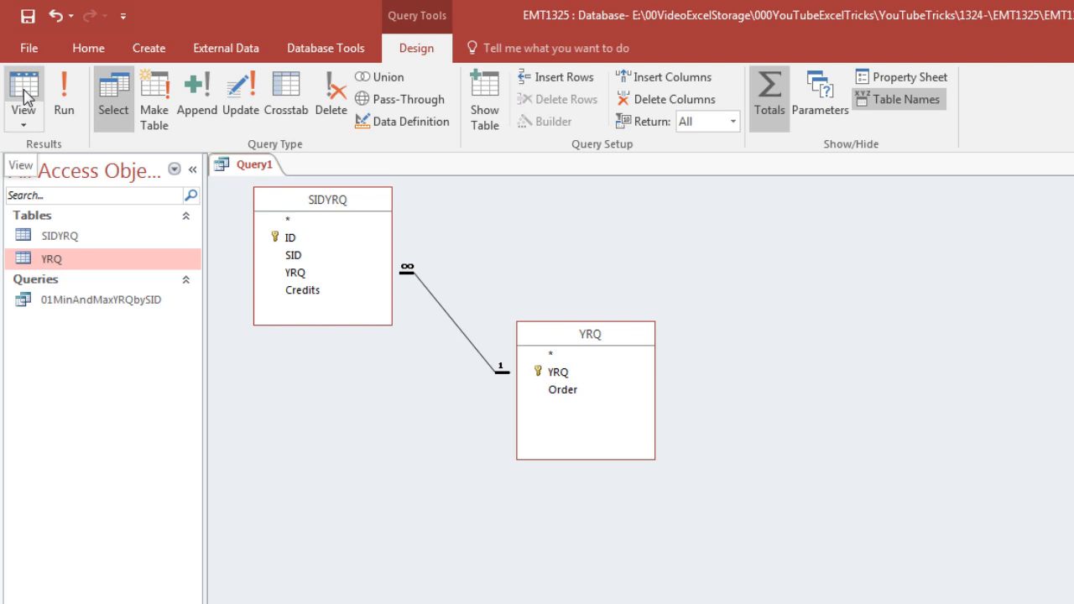
click(24, 91)
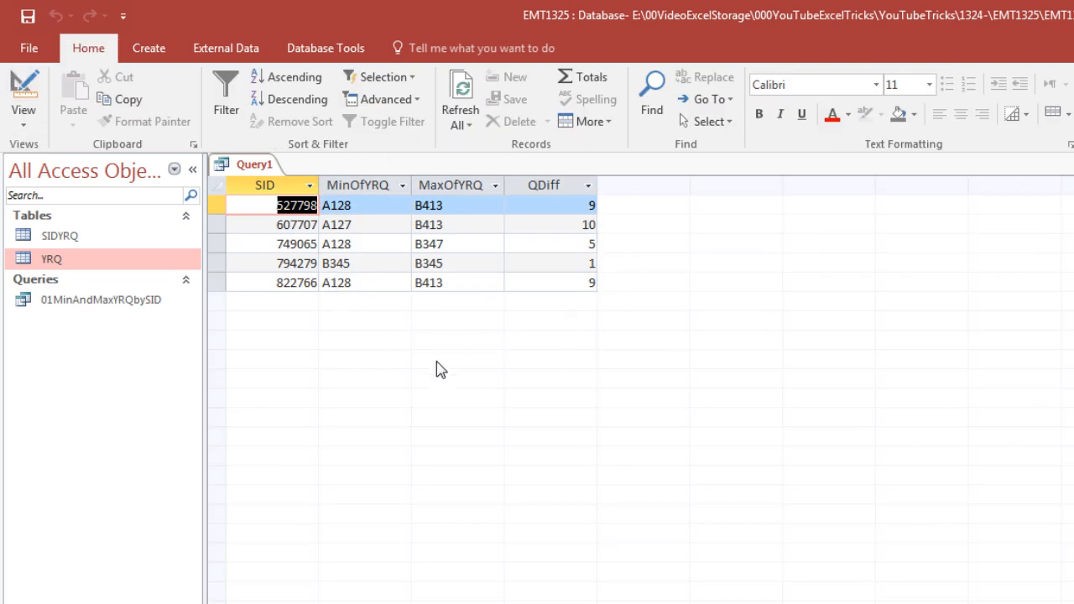
Save the query as MinMaxYRQbySID, then close it and exit Access.
key(ctrl+s)
text(MinMaxYRQbySID)
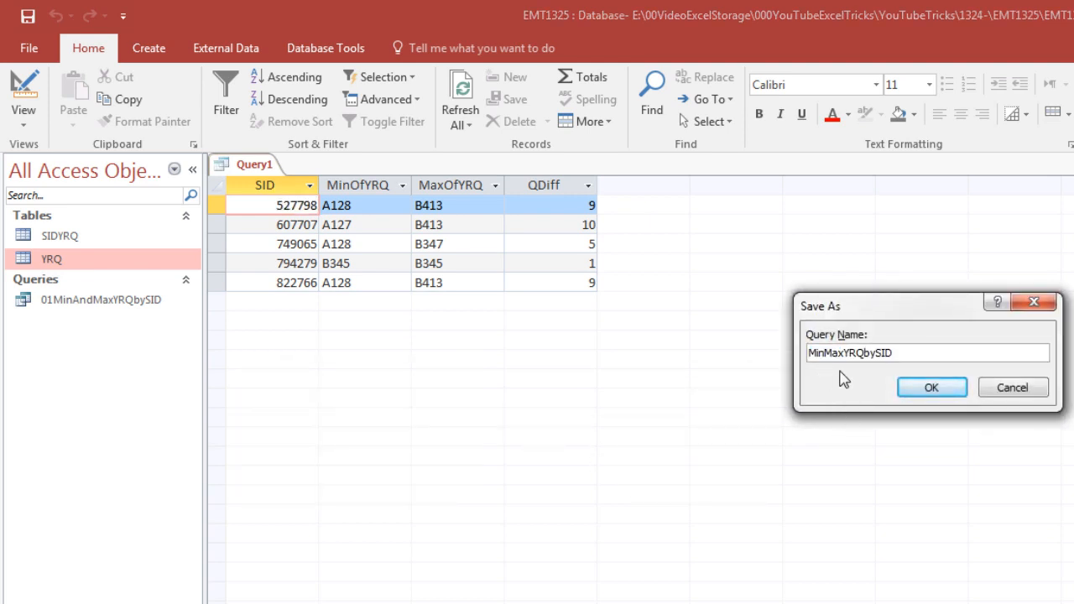
click(920, 386)
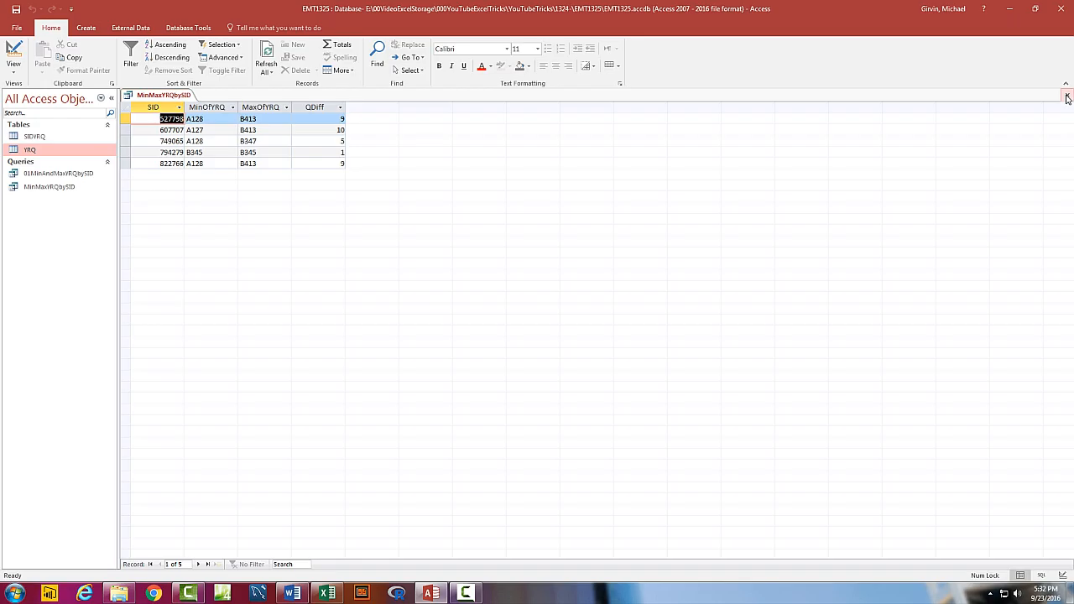
click(1066, 99)
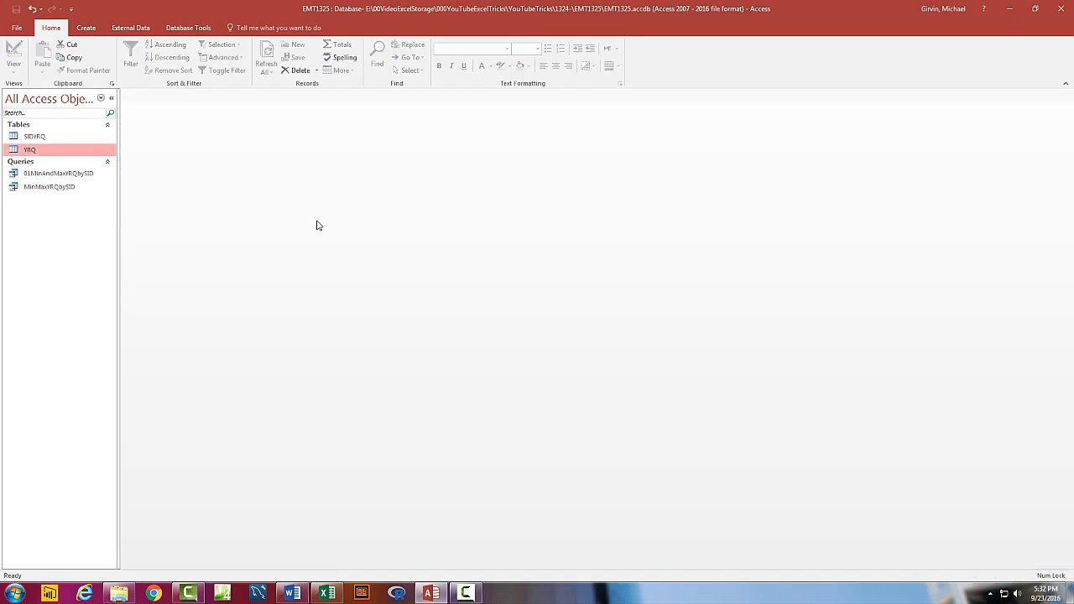
click(1061, 9)
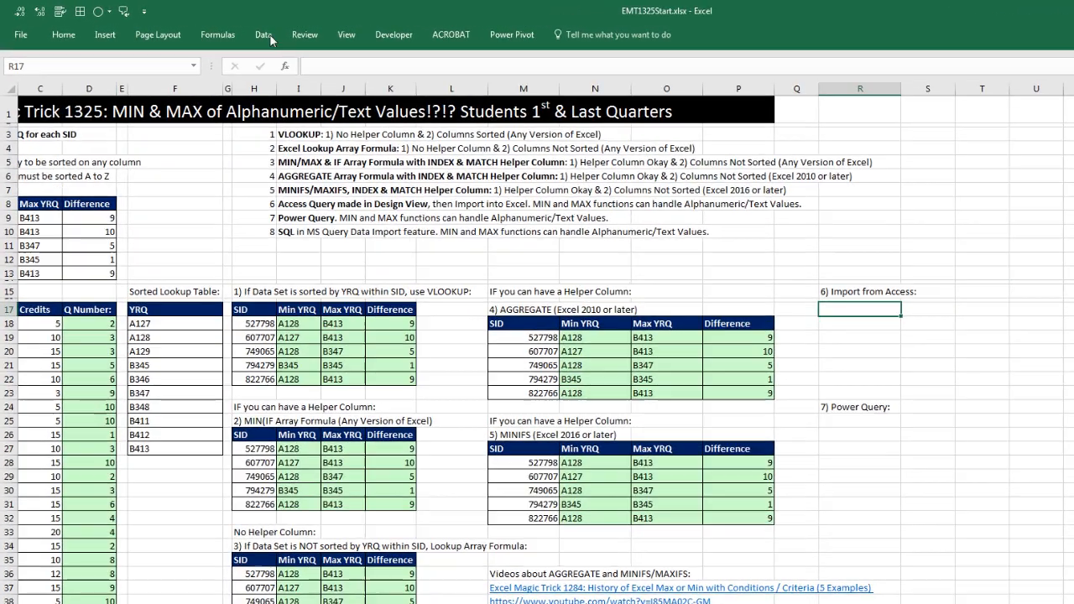
In Excel, import the MinMaxYRQbySID query from EMT1325.accdb as a table into the existing worksheet at cell R17.
click(212, 28)
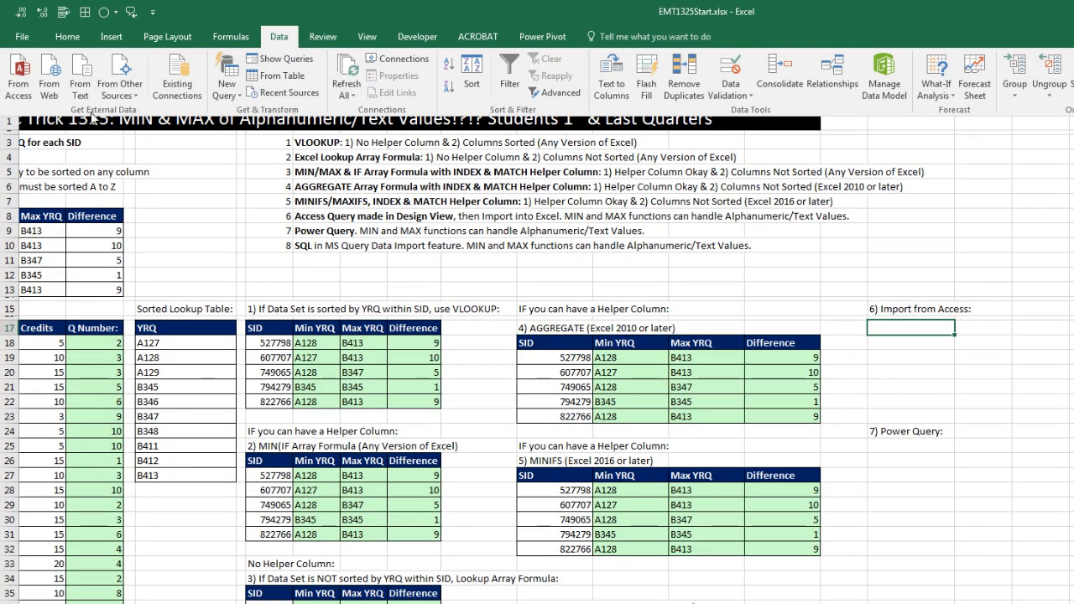
click(20, 80)
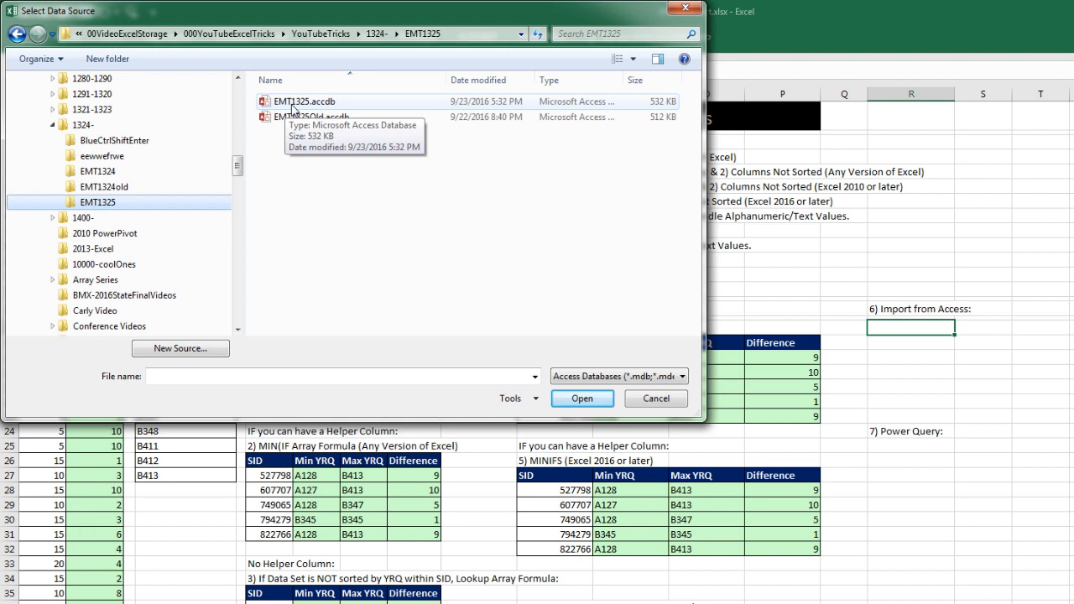
double_click(293, 102)
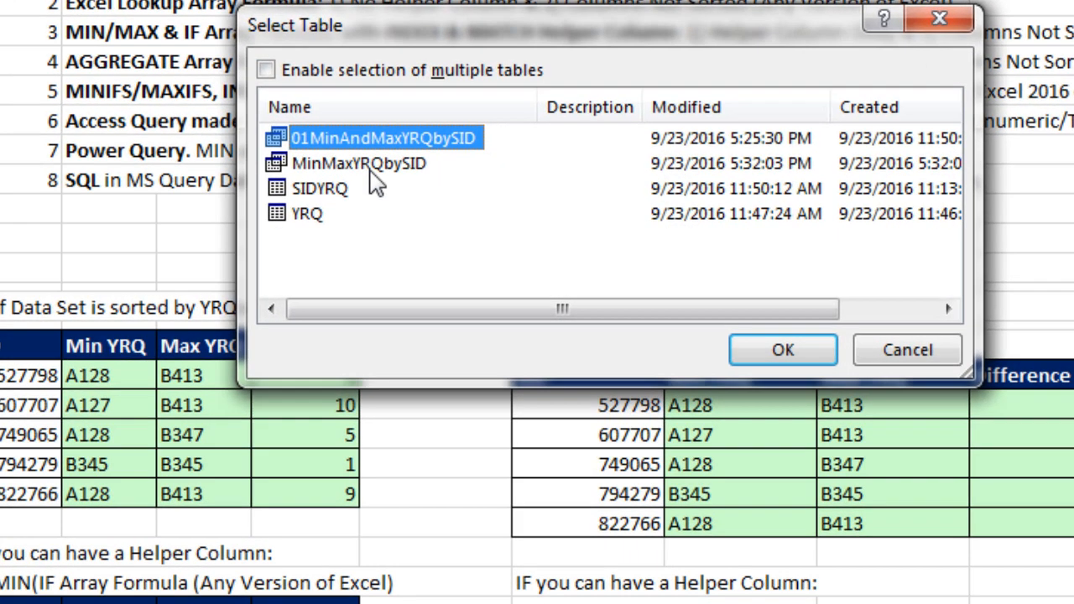
click(370, 172)
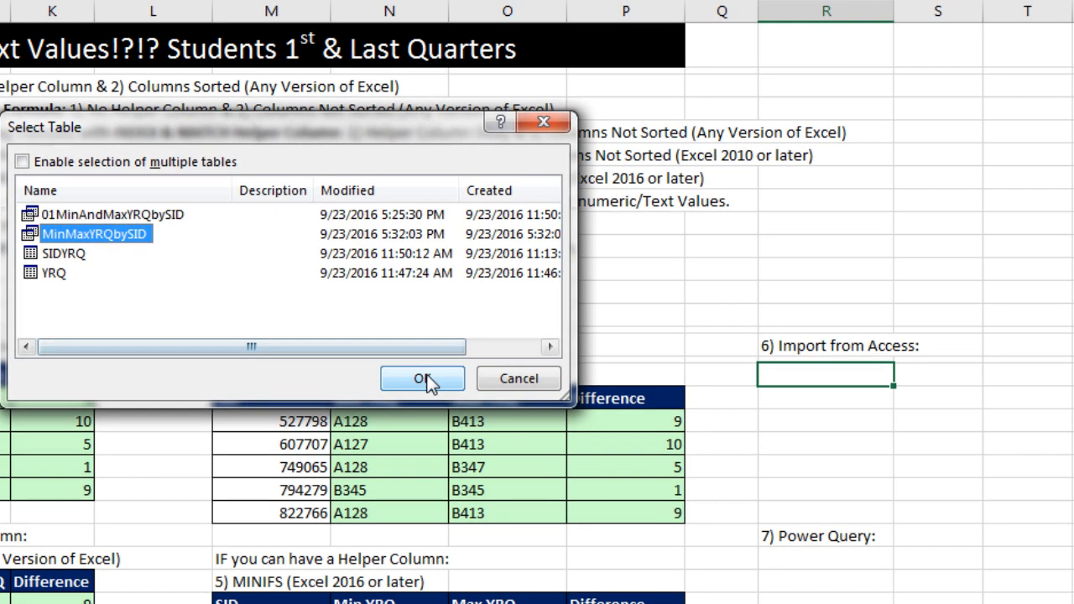
click(687, 358)
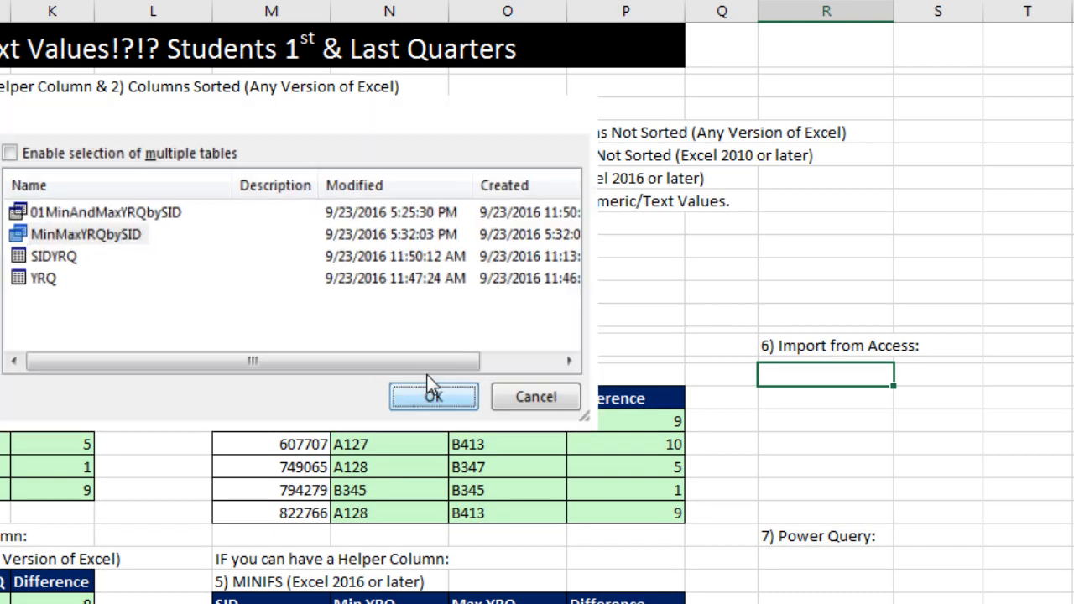
drag(328, 115, 952, 99)
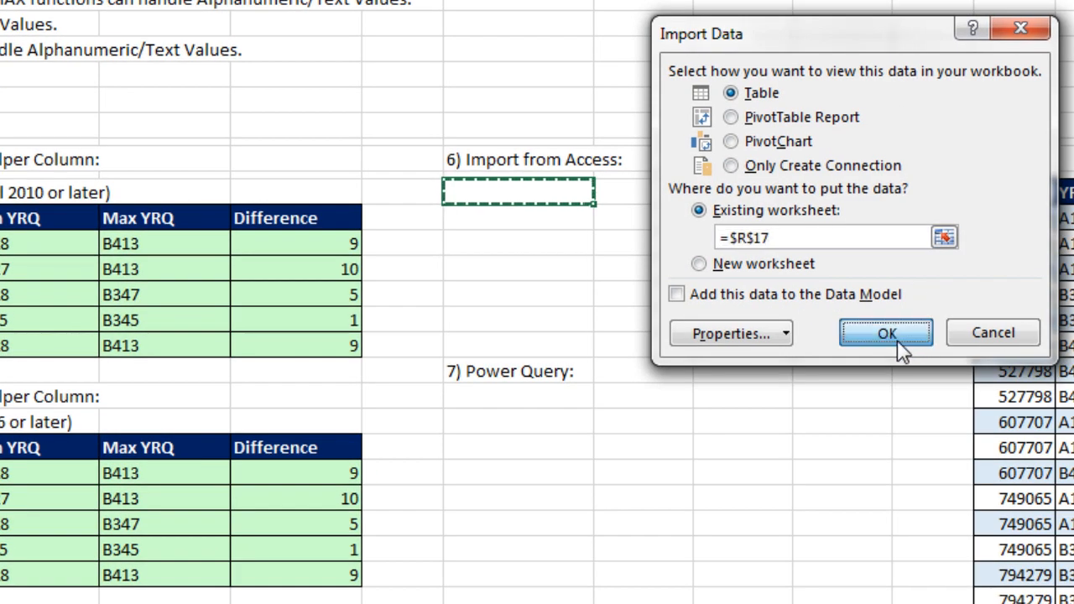
click(955, 475)
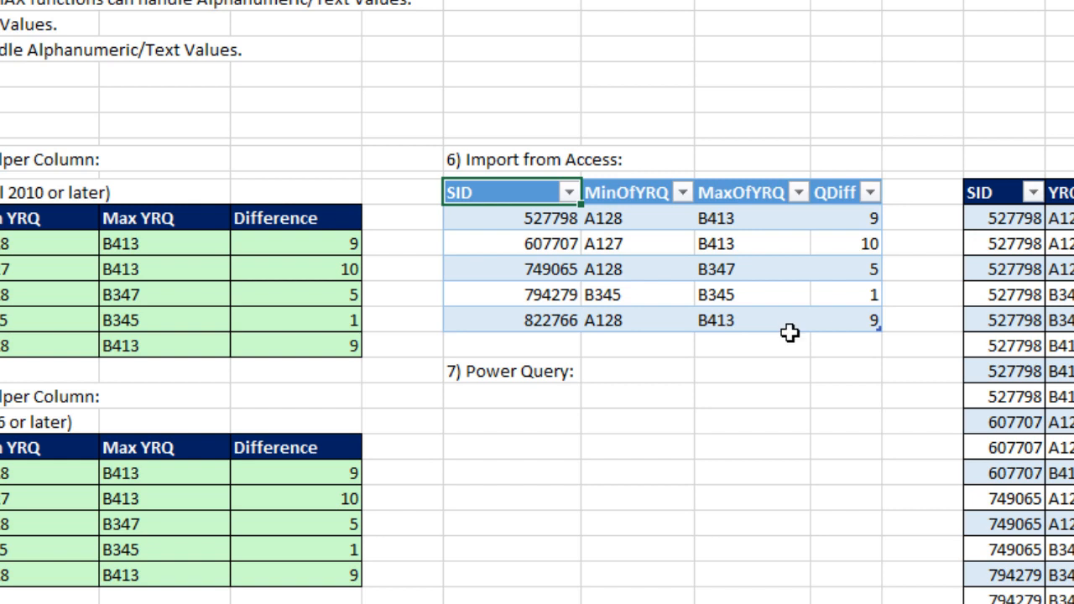
Refresh the table imported from Access.
right_click(506, 223)
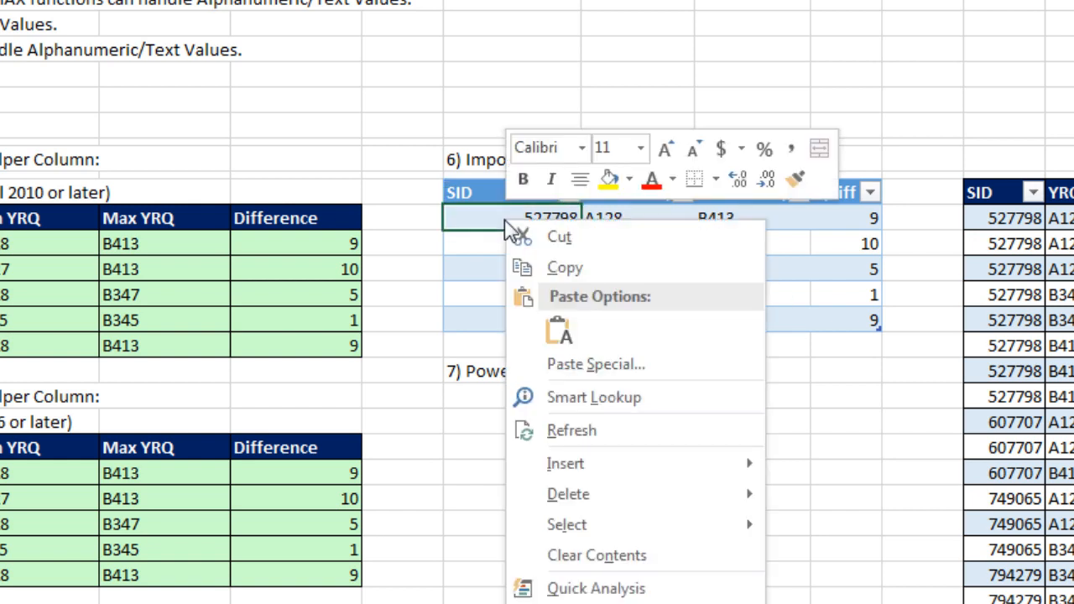
click(587, 431)
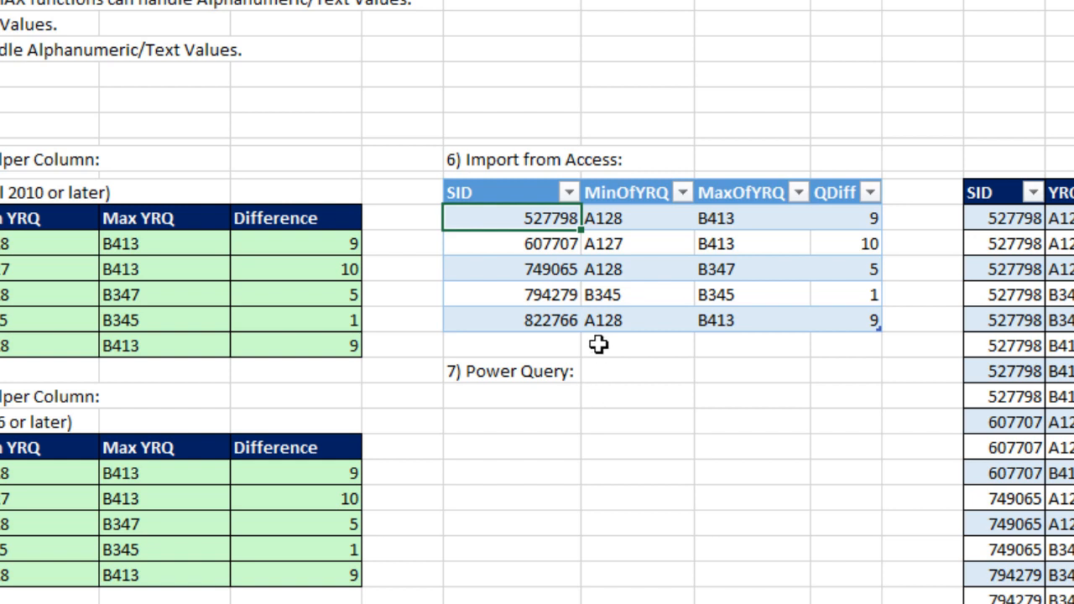
click(522, 421)
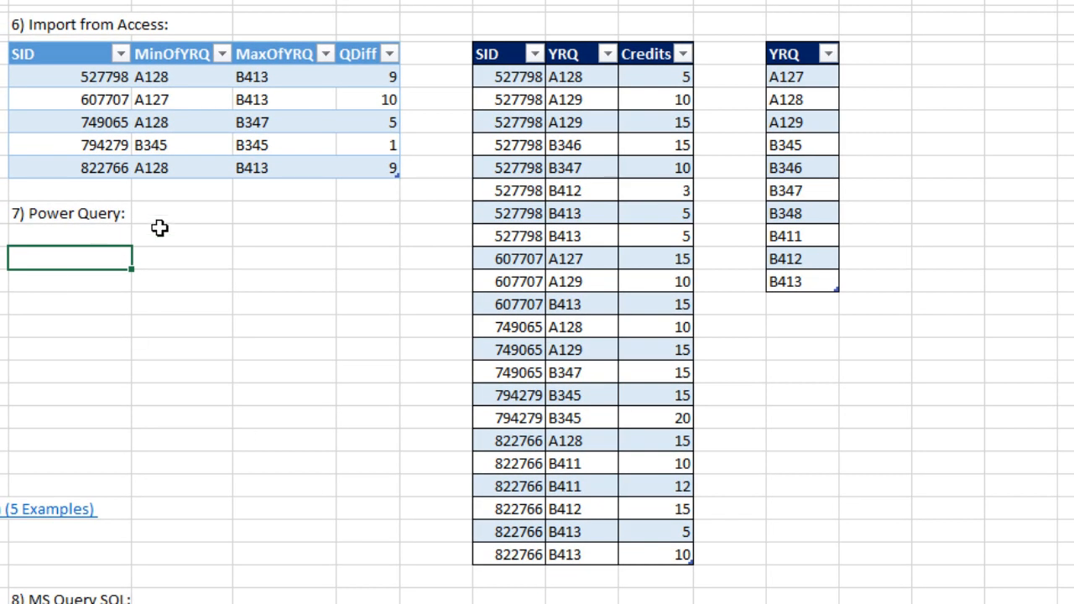
click(573, 101)
click(791, 104)
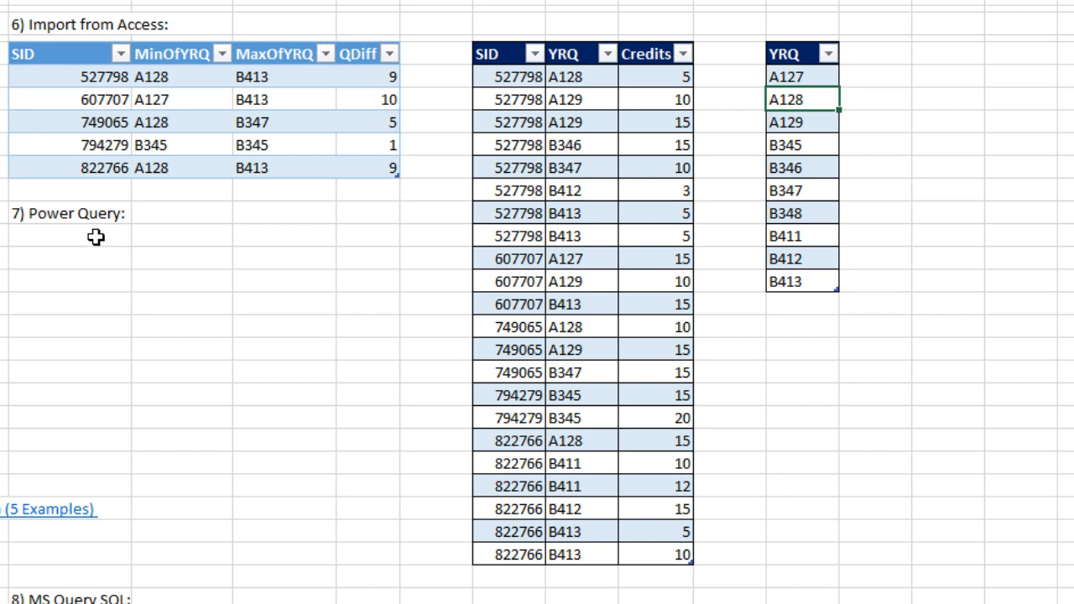
Open the table with the SID, YRQ and Credits columns in the Power Query editor.
click(566, 100)
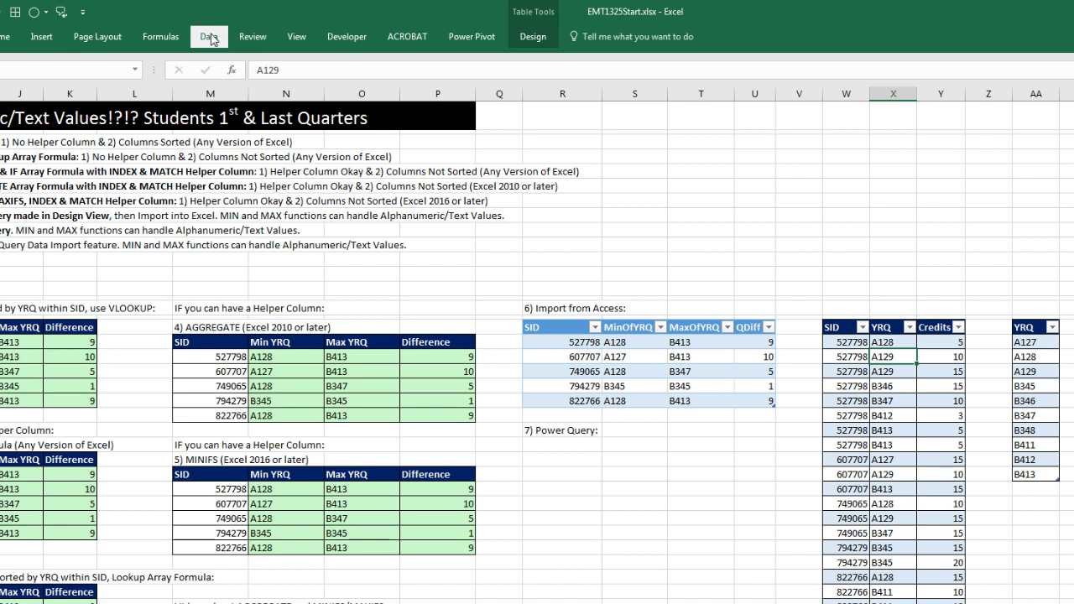
click(209, 37)
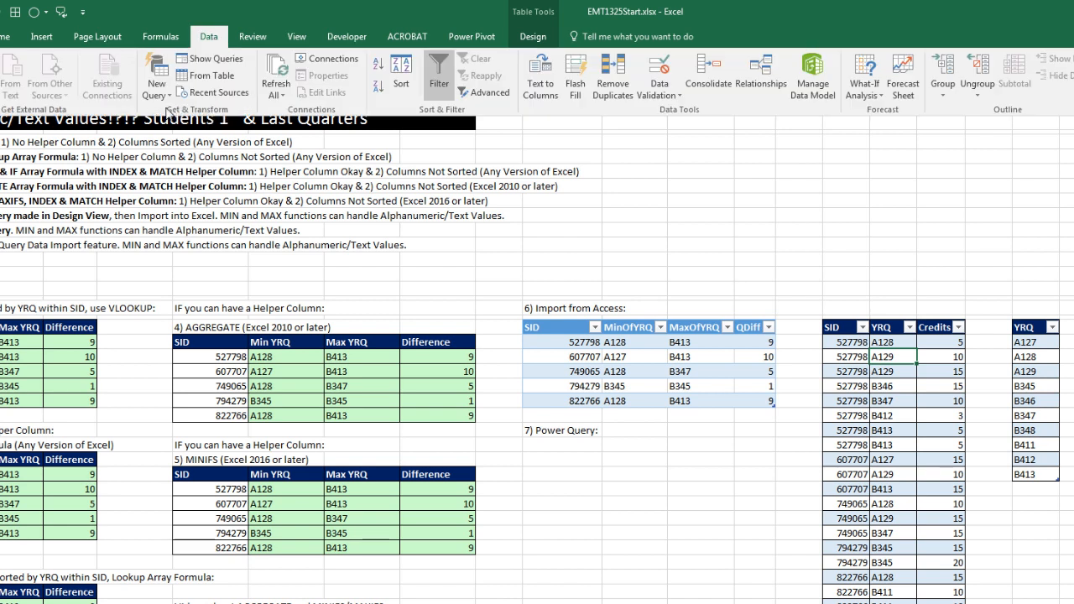
click(205, 76)
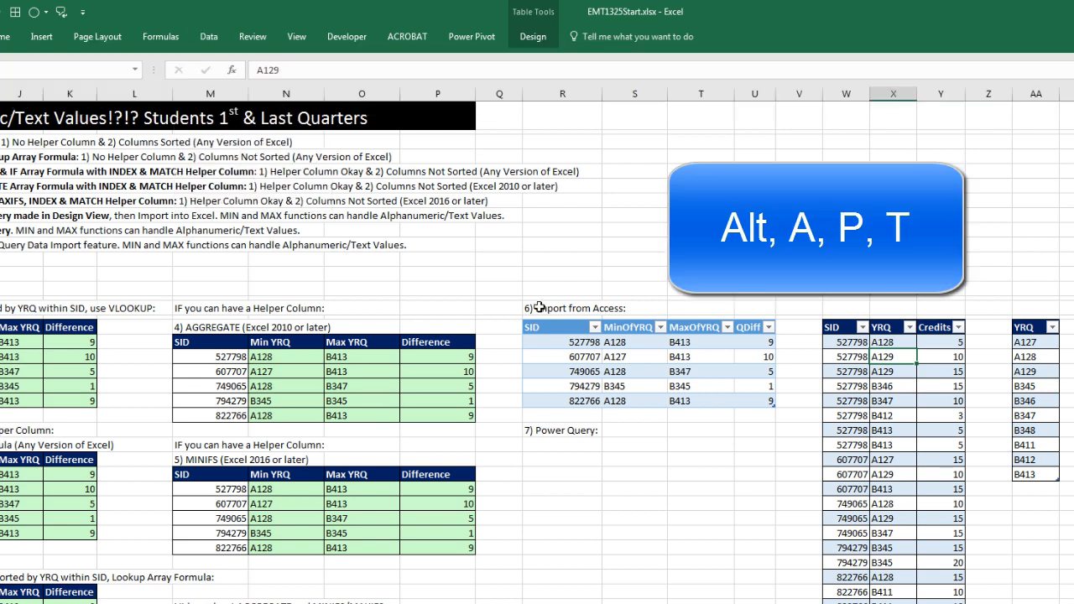
key(alt+a)
key(p)
key(t)
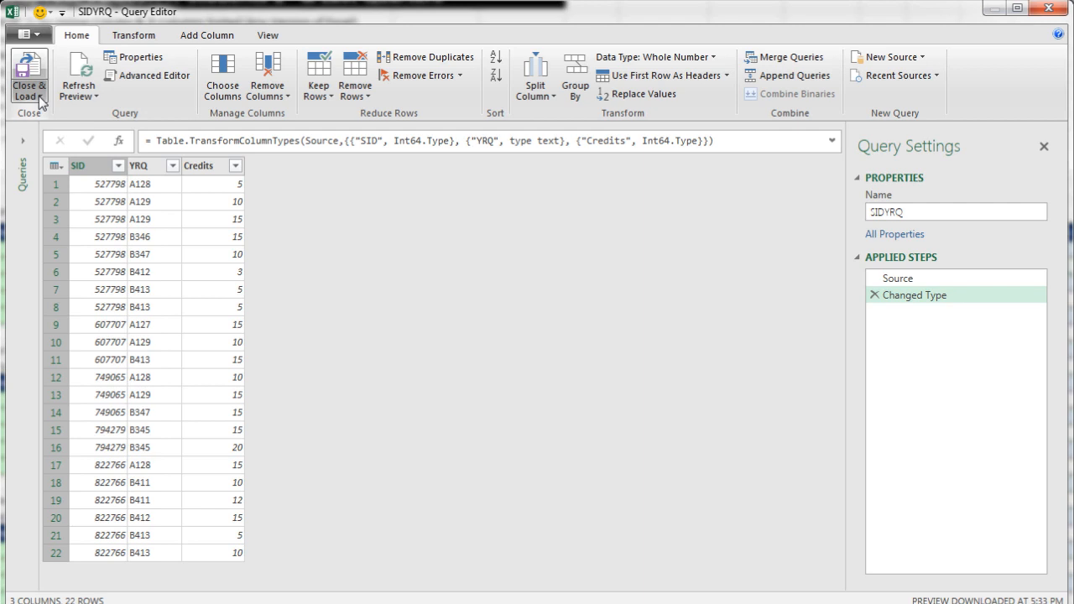
Close the SIDYRQ query and load it as a connection only.
click(39, 98)
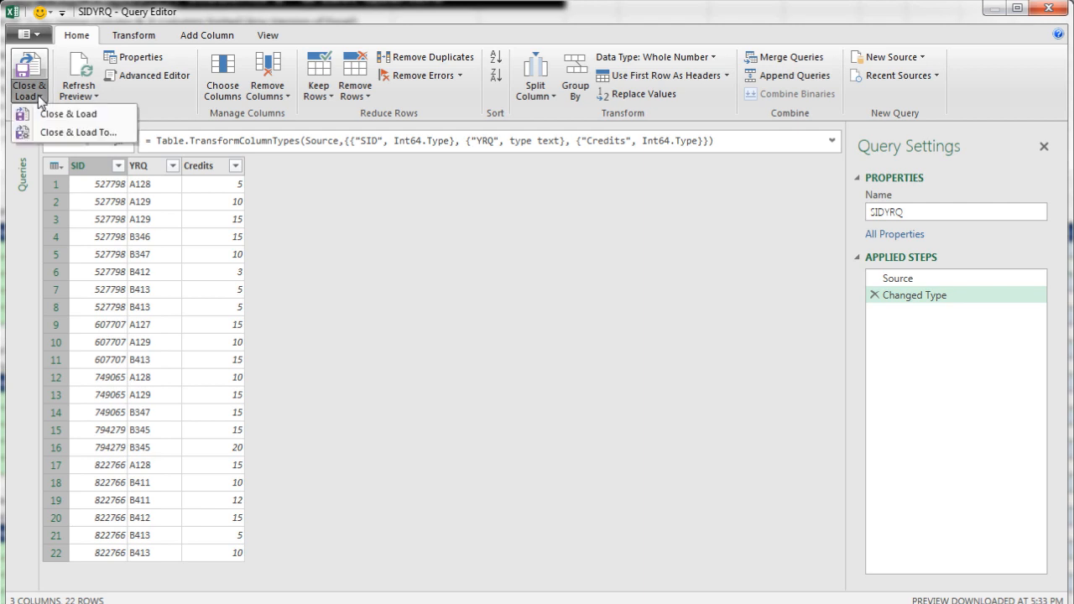
click(54, 140)
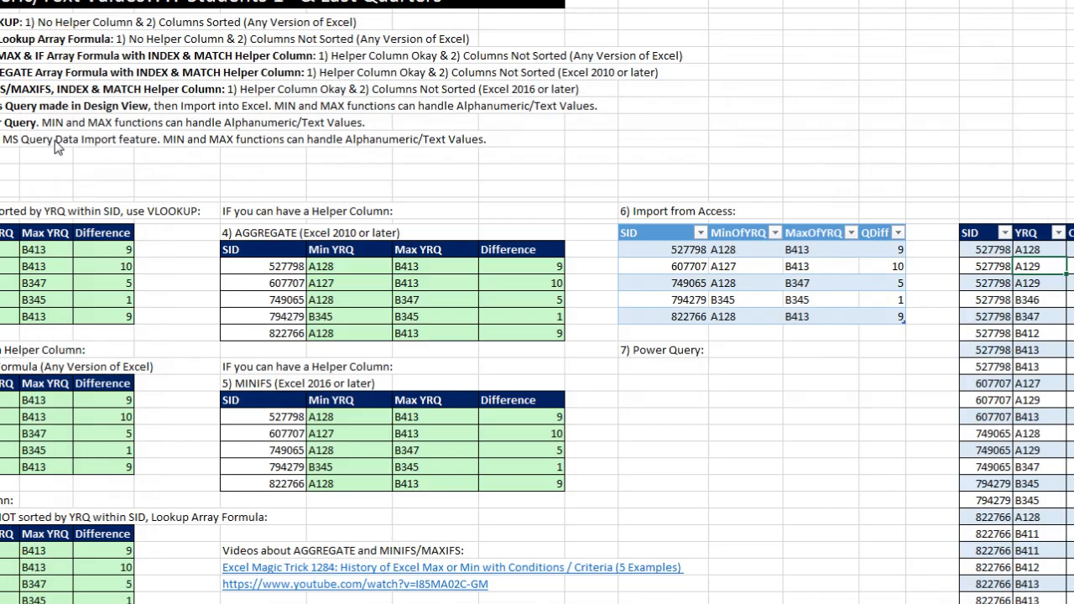
click(631, 250)
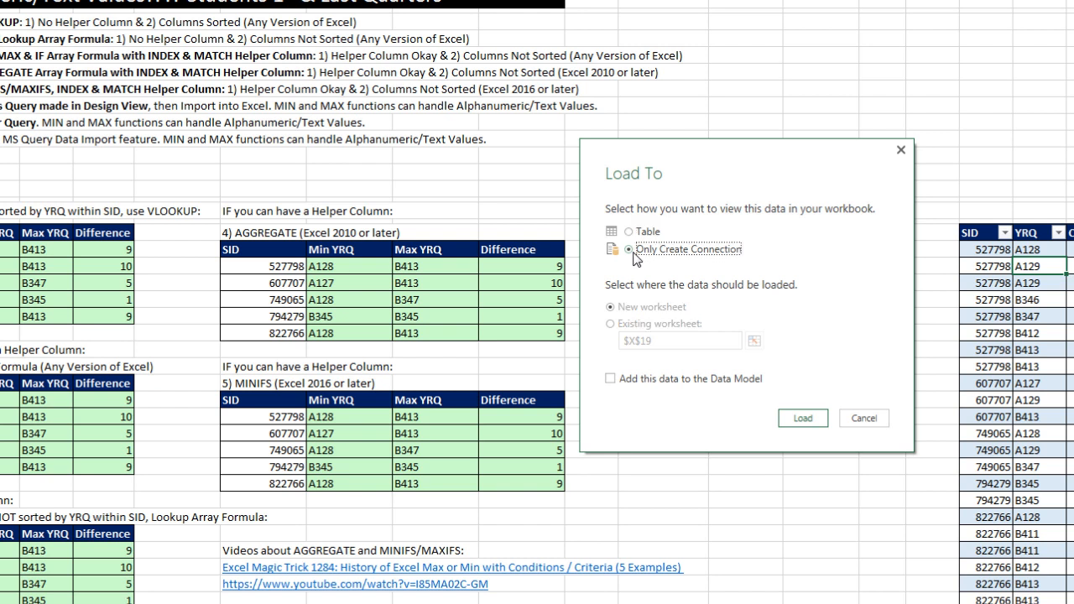
click(803, 418)
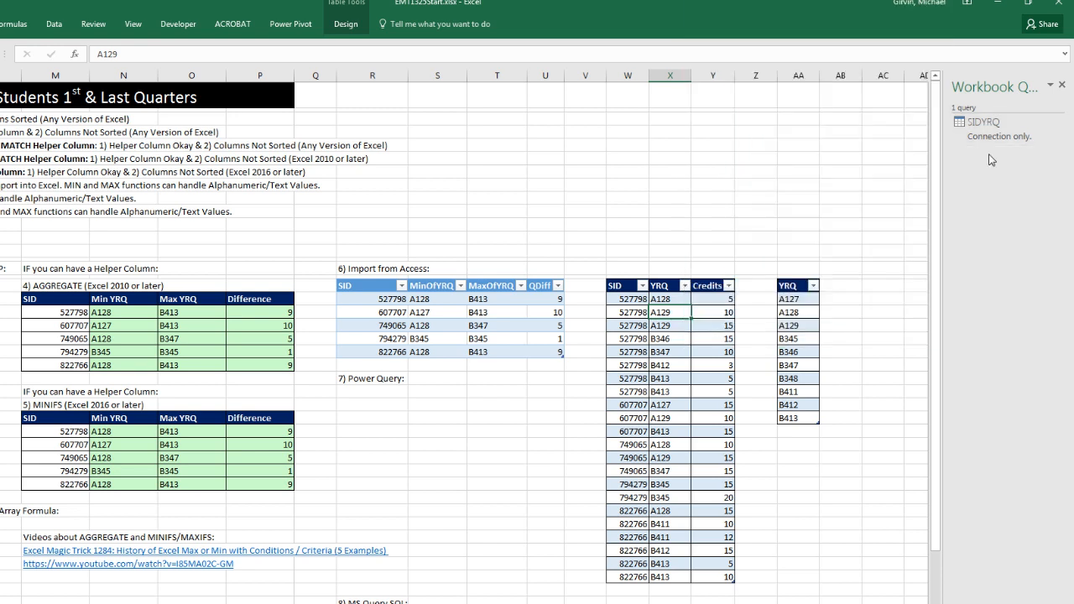
Open the single-column YRQ lookup table from the worksheet in the Power Query editor.
click(795, 312)
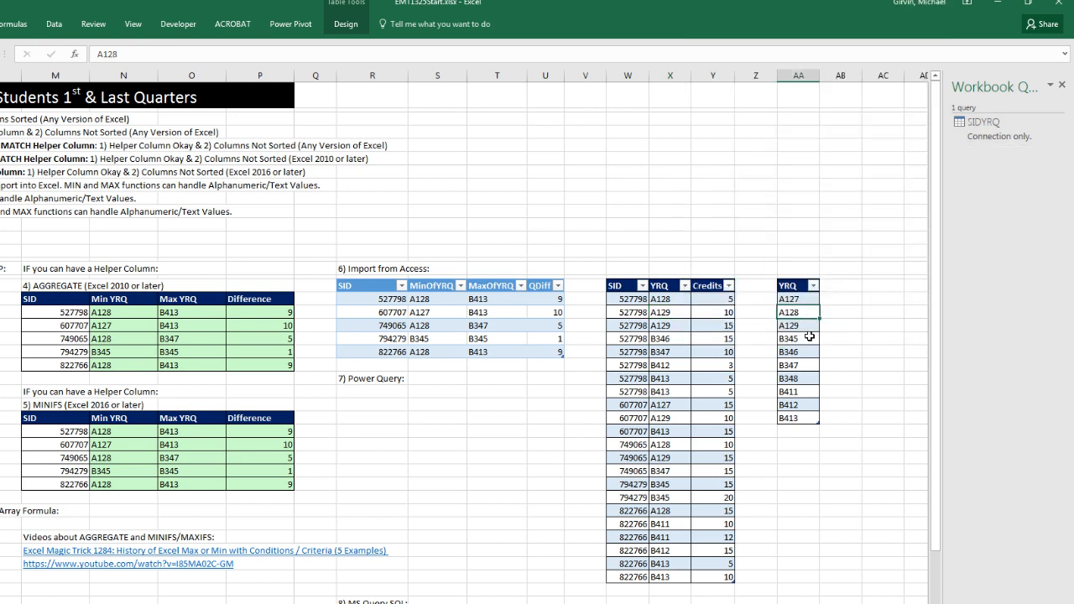
key(alt+a)
key(p)
key(t)
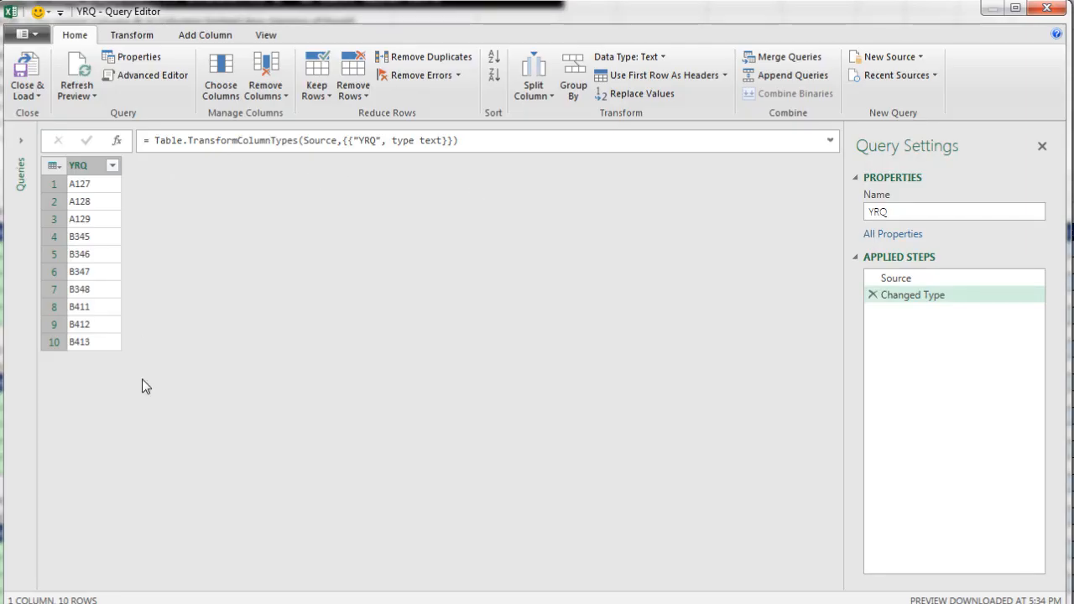
Add an index column starting from 1 to the YRQ query.
click(198, 39)
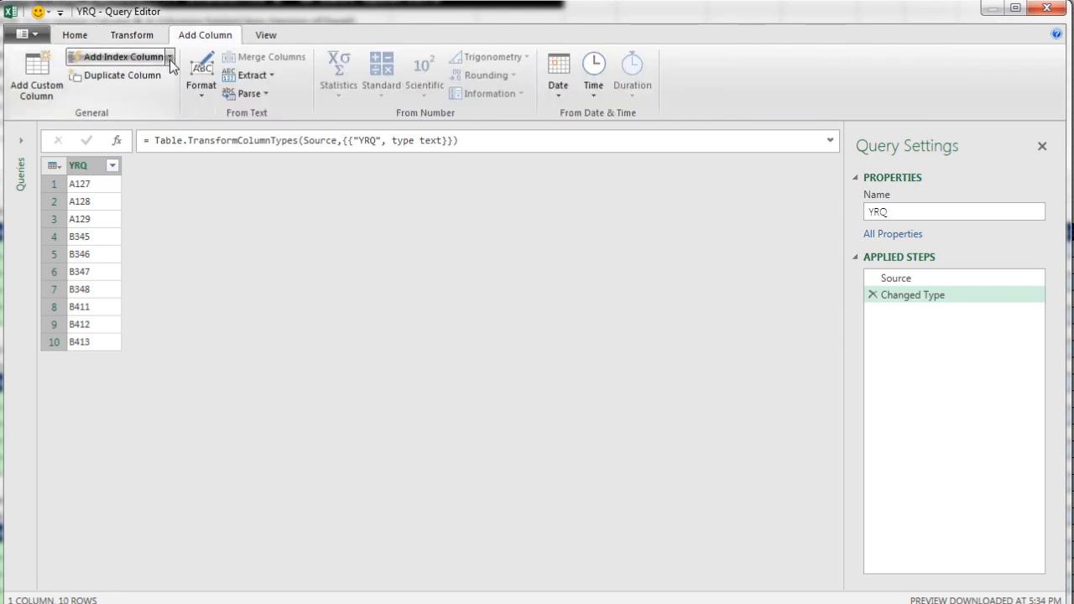
click(170, 57)
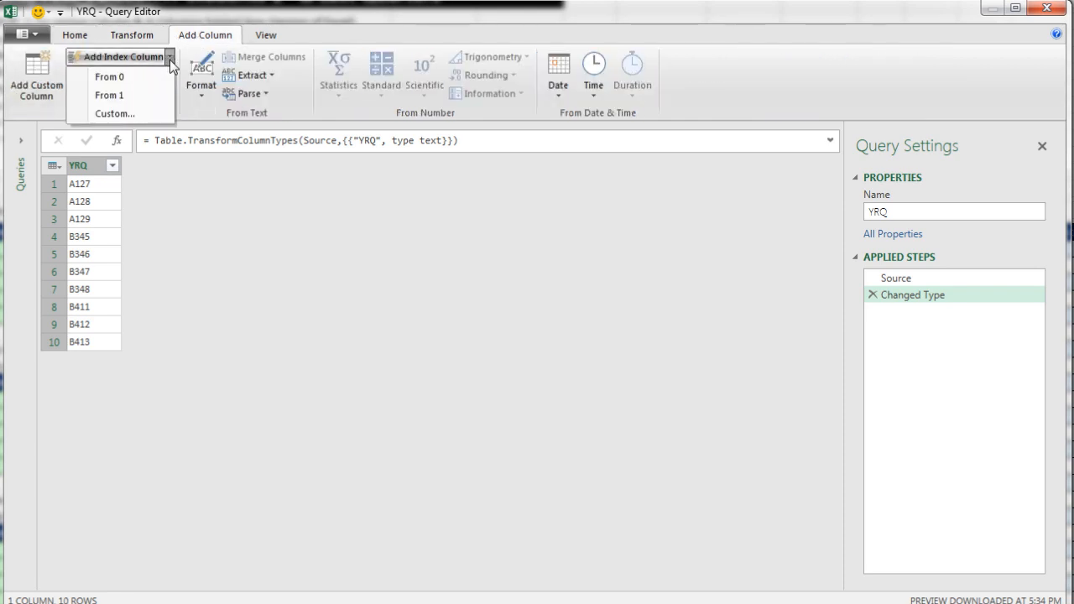
click(128, 97)
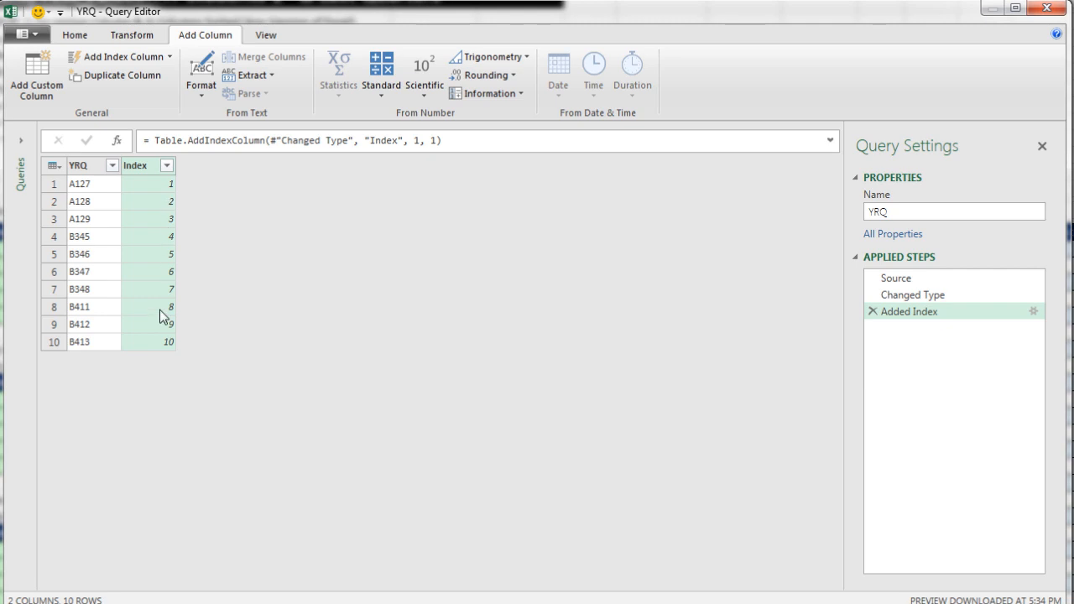
Close the YRQ query and load it as a connection only.
click(75, 35)
click(37, 96)
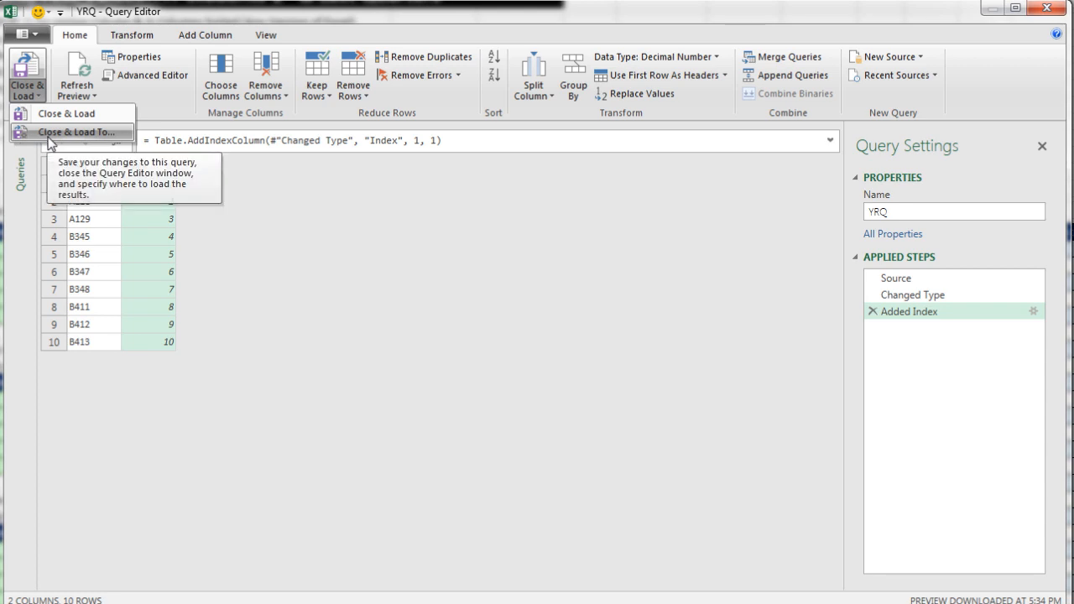
click(50, 133)
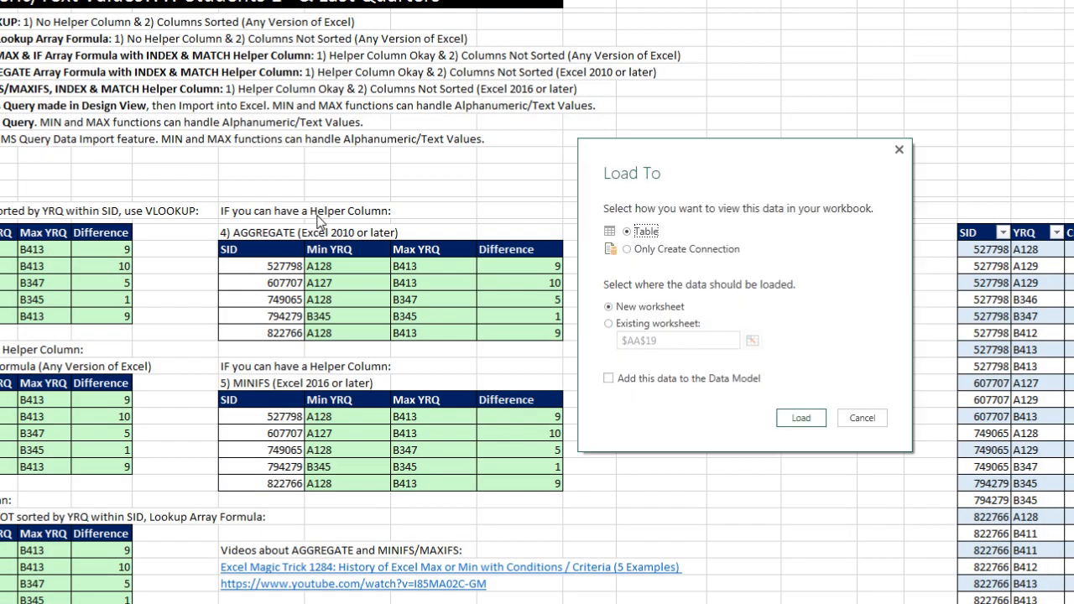
click(627, 249)
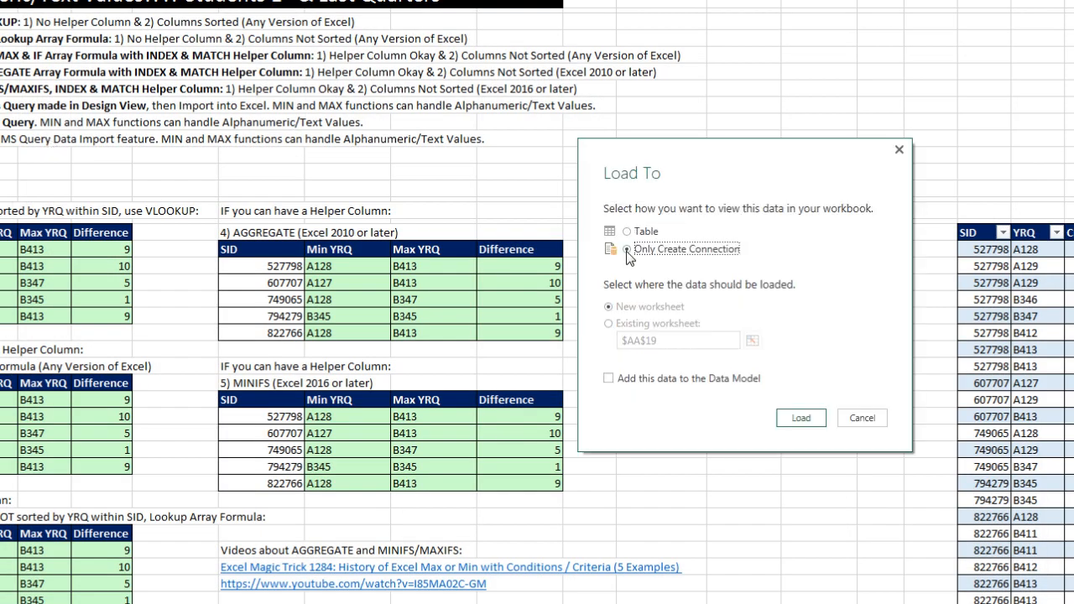
click(800, 418)
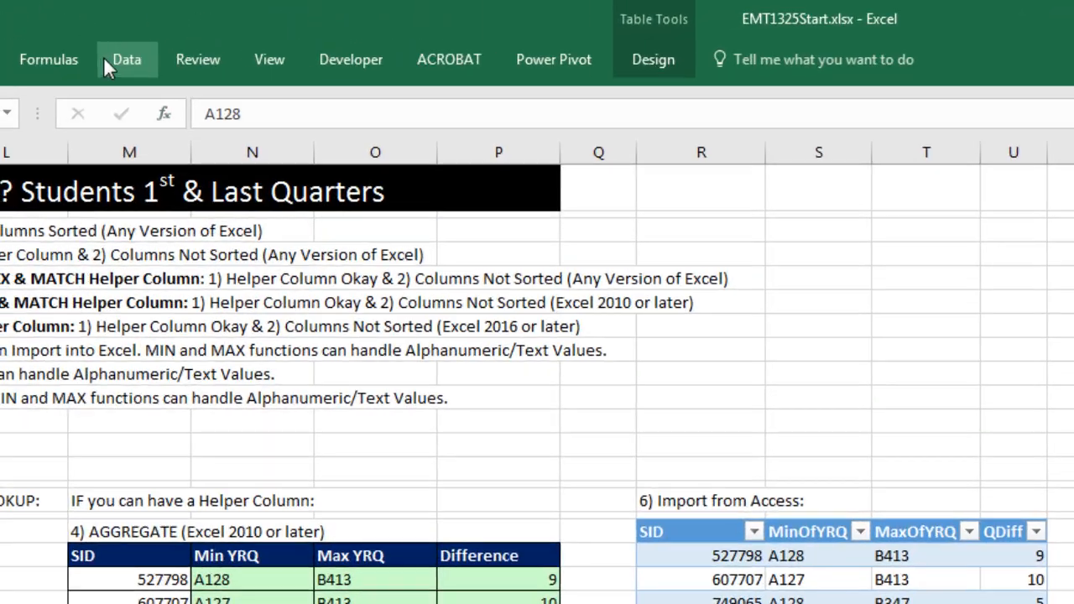
Merge the SIDYRQ query with the YRQ query, matching on the YRQ column of both with a Left Outer join.
click(21, 34)
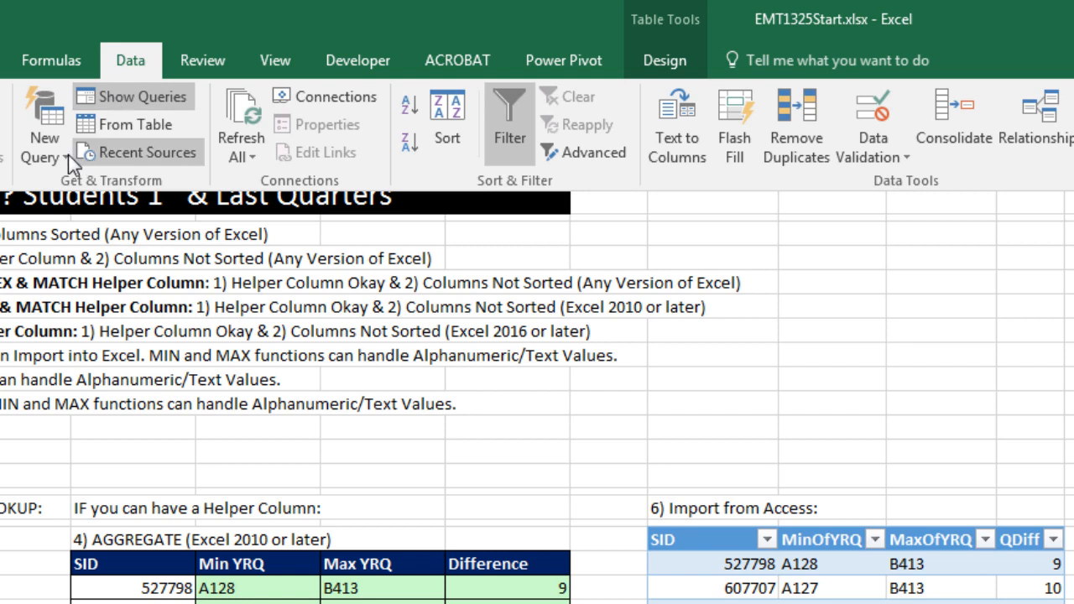
click(65, 156)
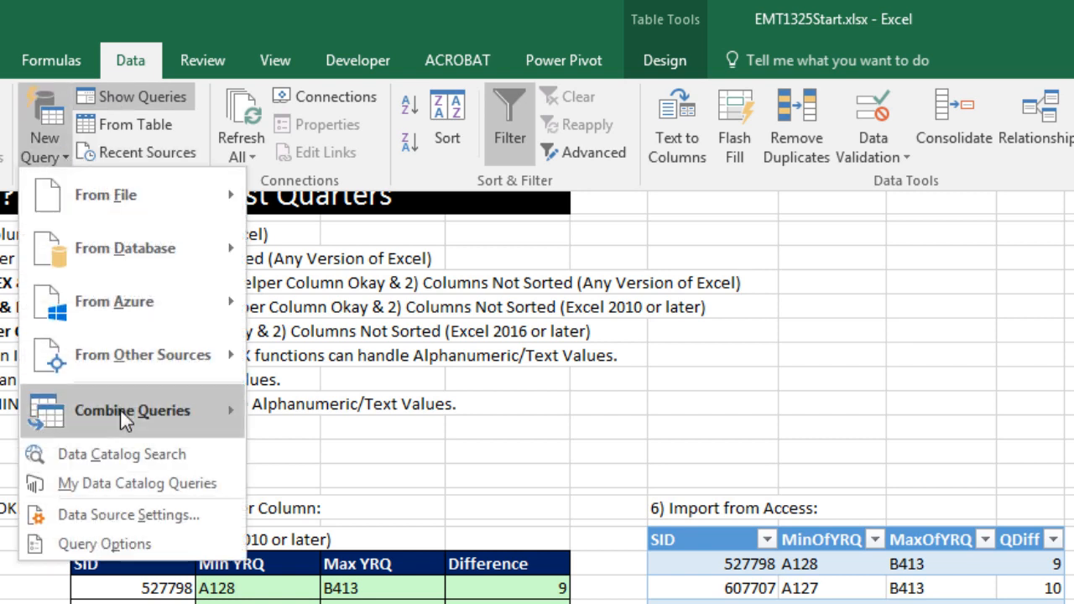
mouse_move(120, 409)
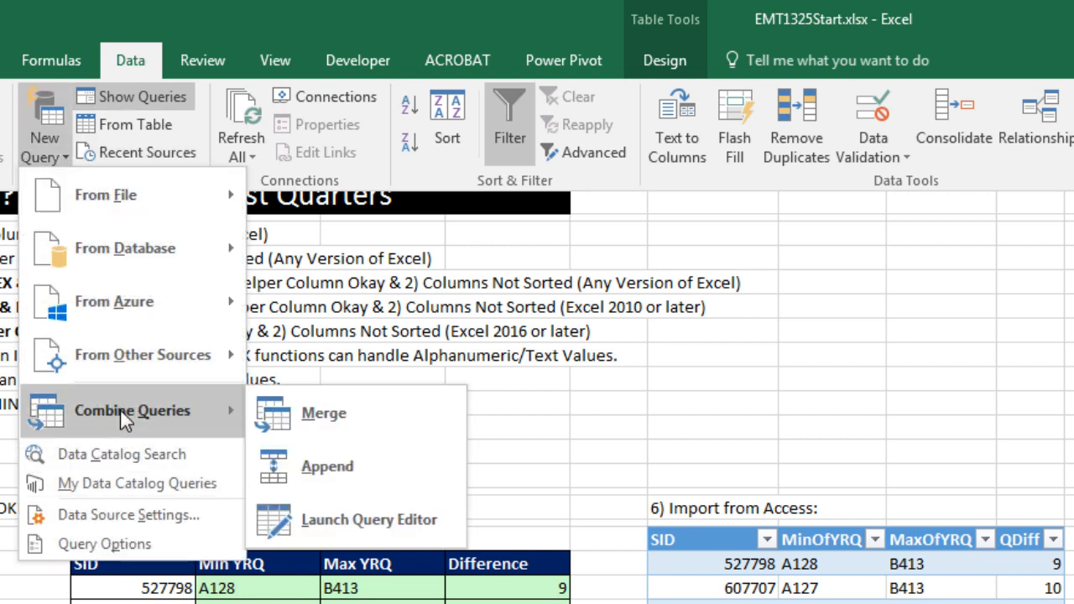
click(305, 436)
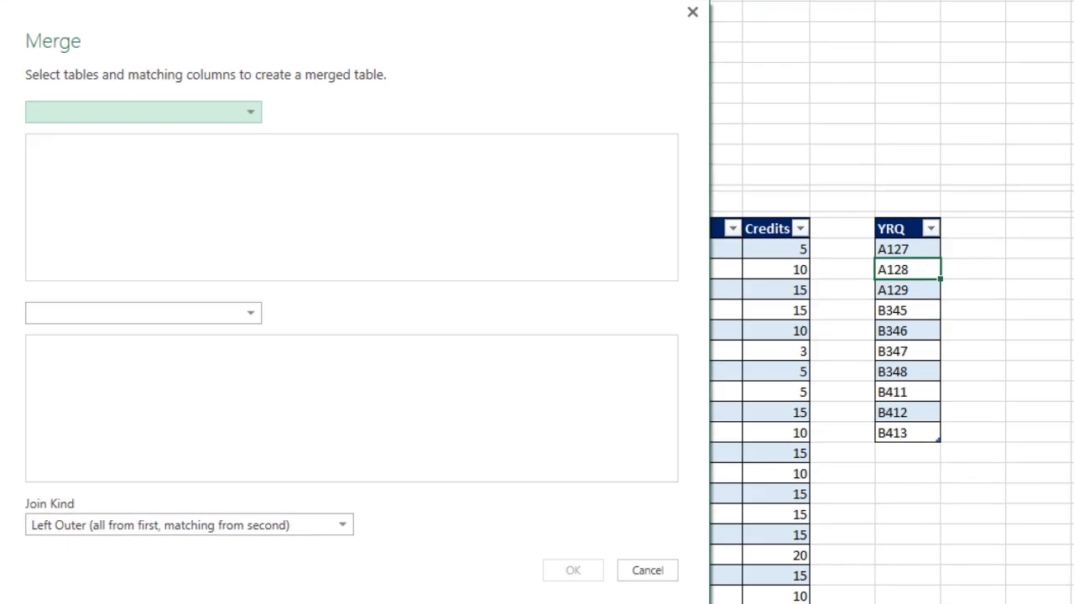
click(255, 119)
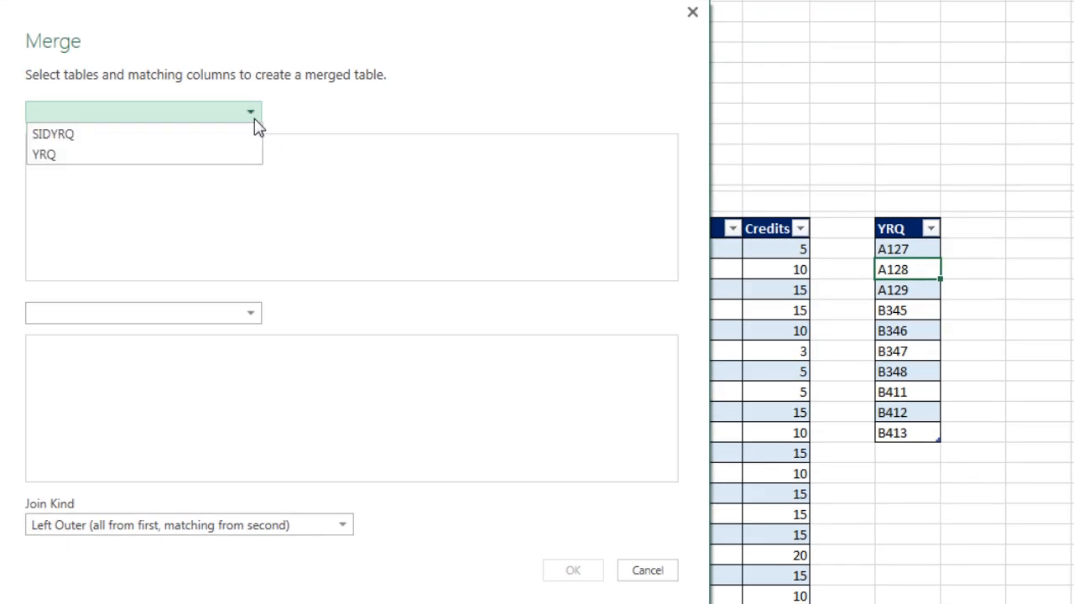
click(155, 136)
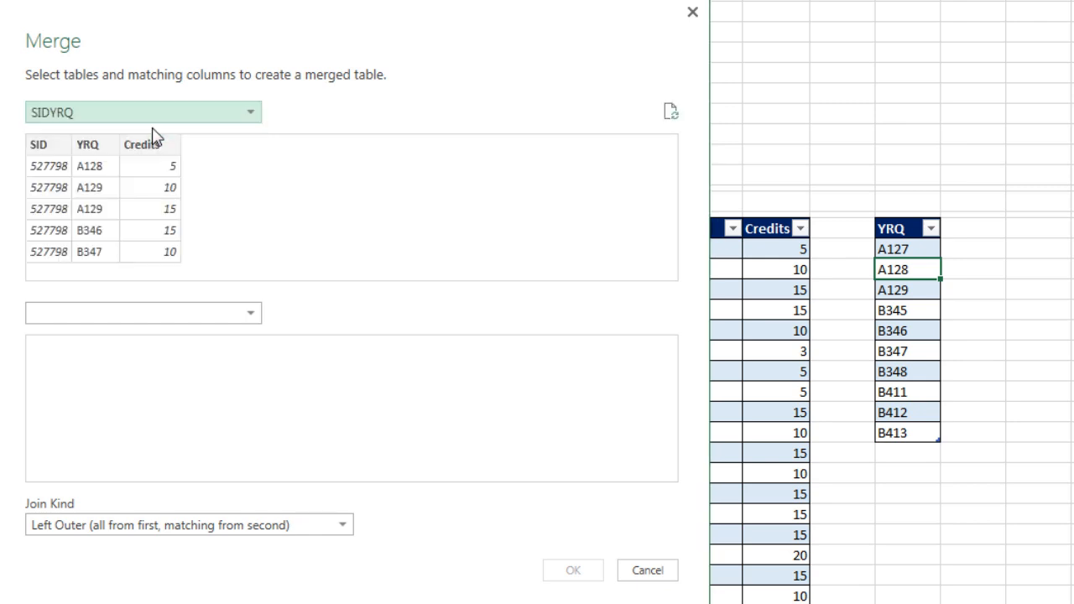
click(94, 148)
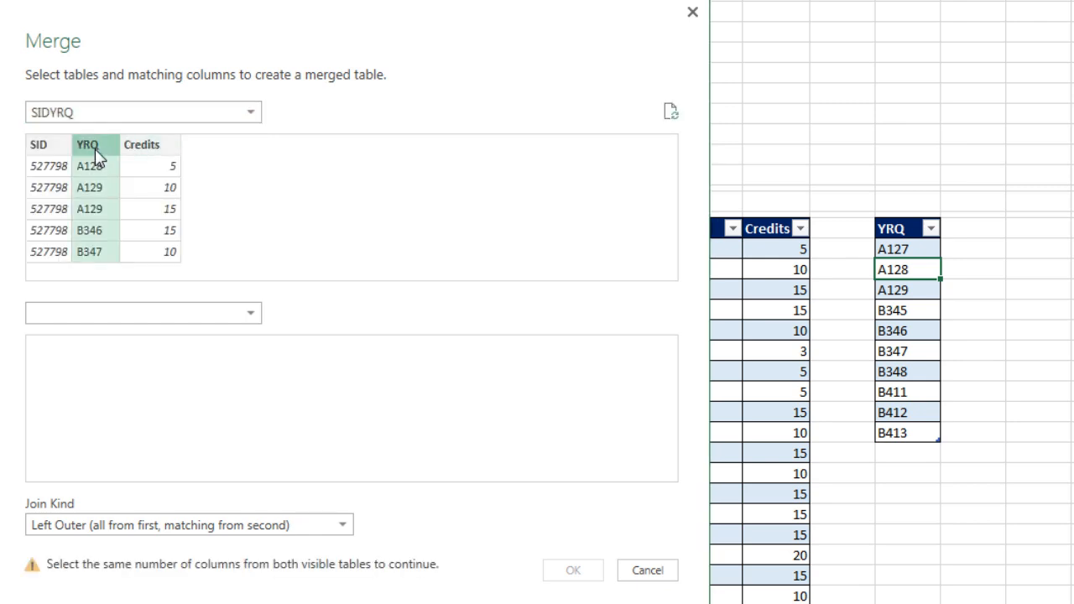
click(251, 314)
click(117, 361)
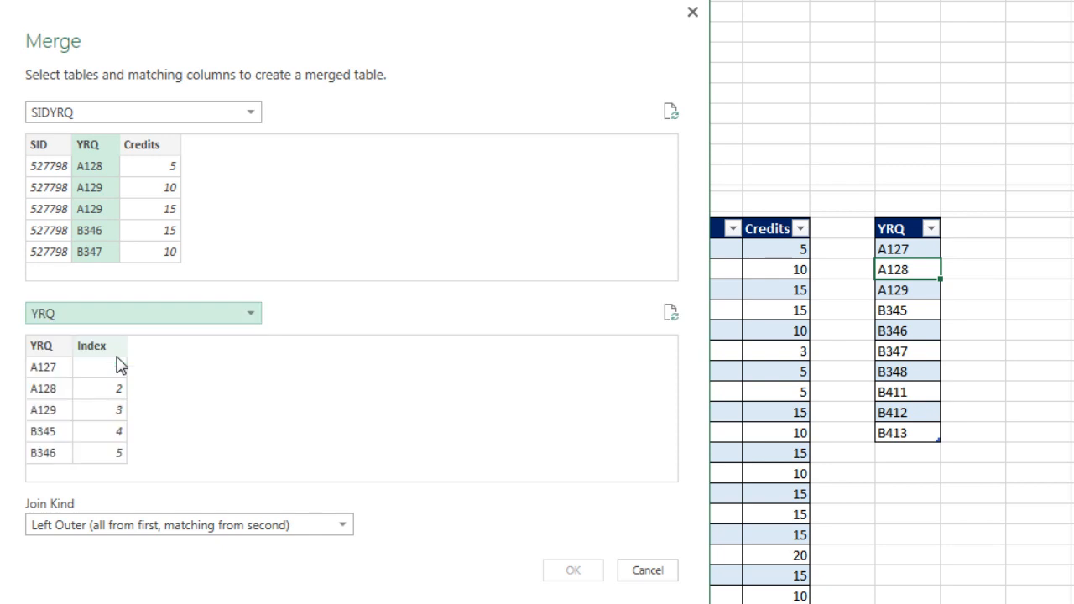
click(55, 356)
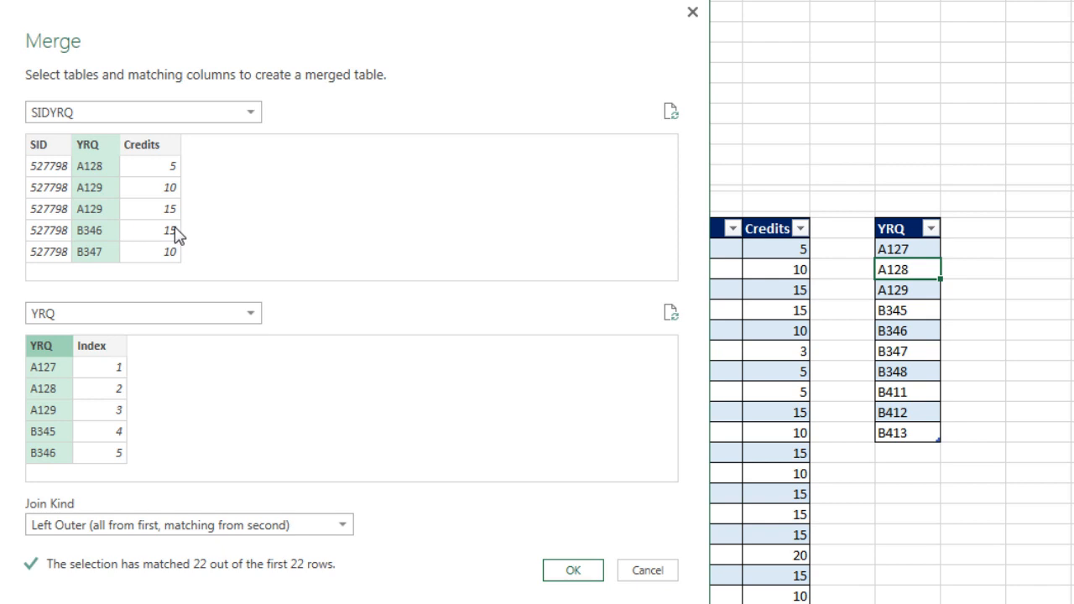
click(587, 572)
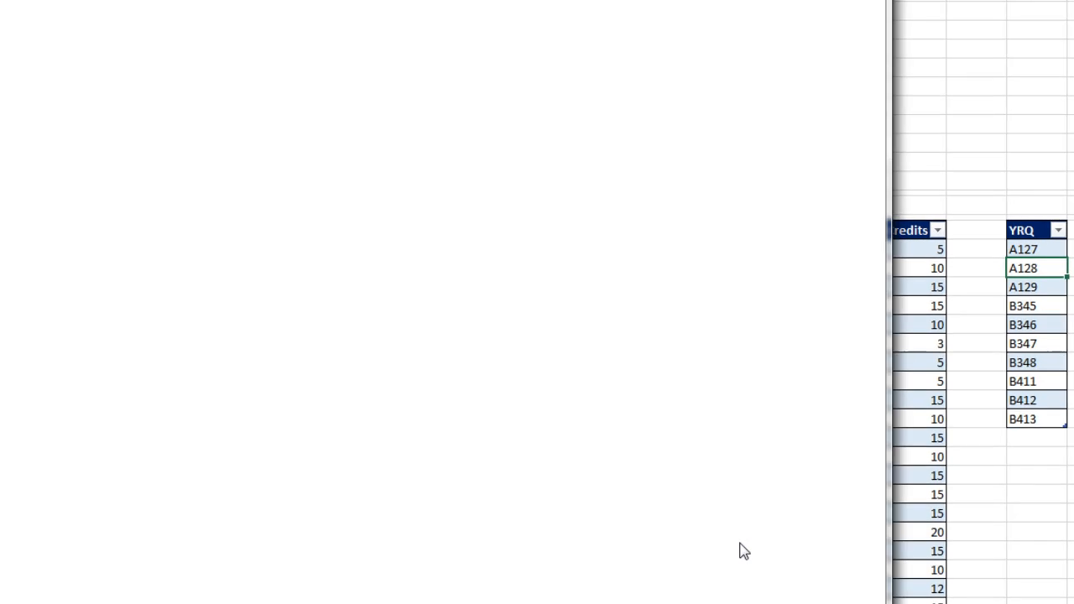
Name the merged query MinMaxDiffYRQbySID and expand NewColumn to its YRQ and Index fields without the original column name as prefix.
text(MinMaxDiffYRQbySID)
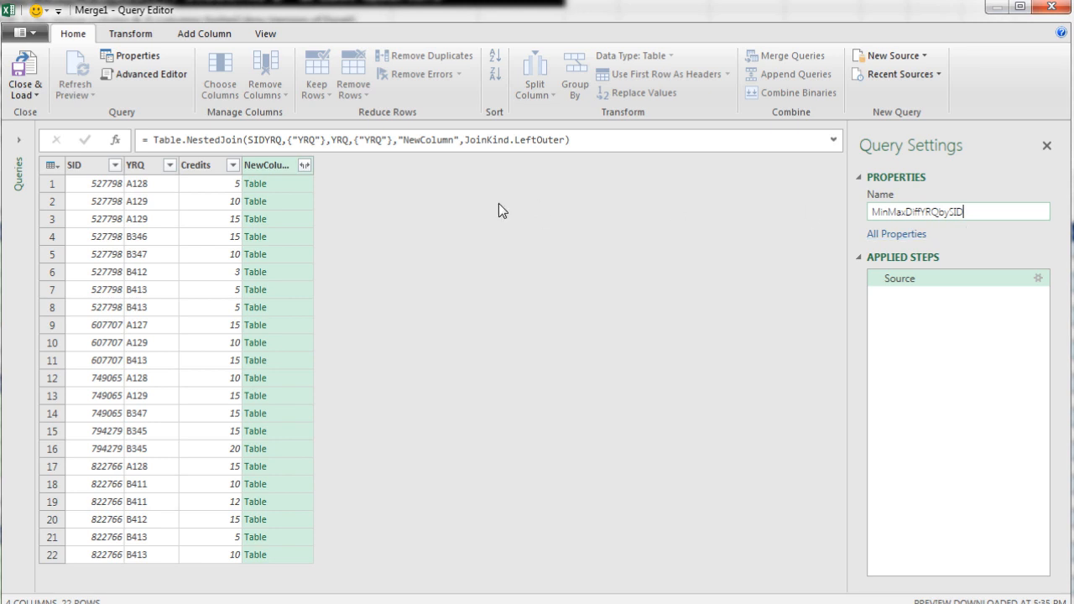
click(306, 166)
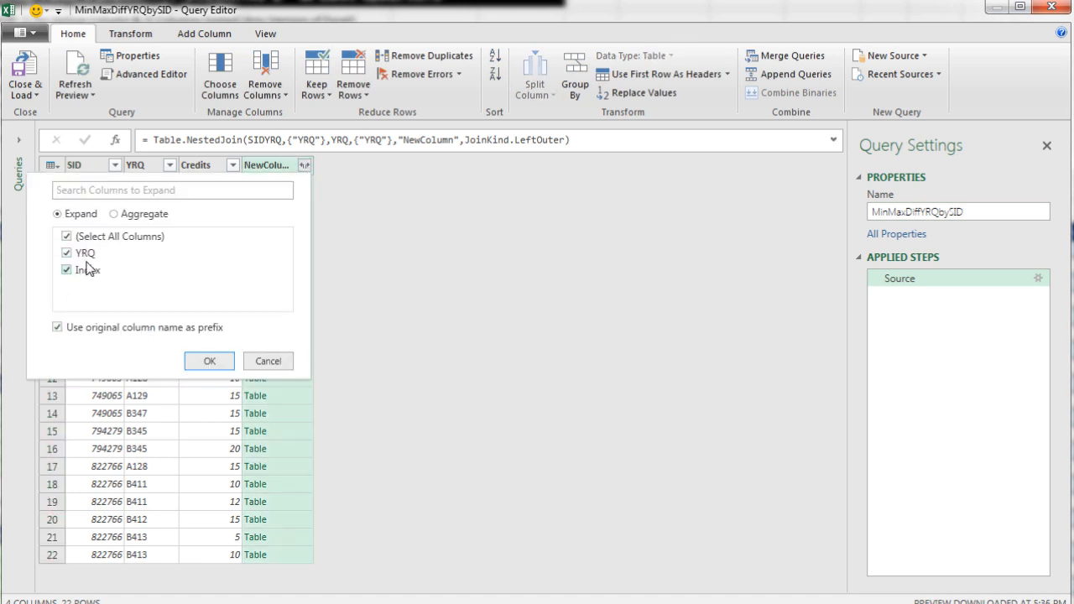
click(58, 327)
click(209, 362)
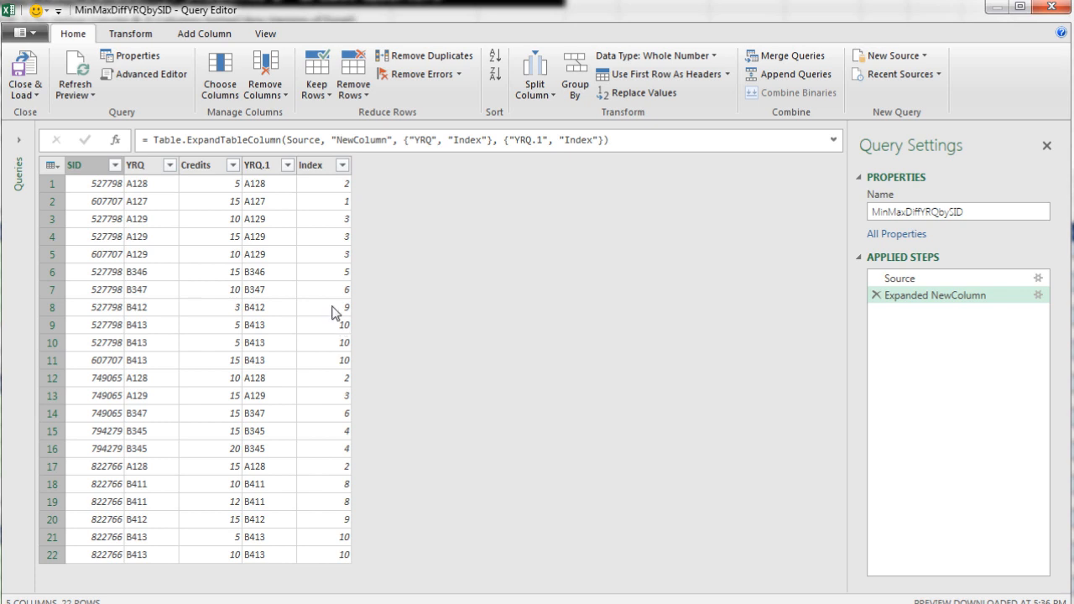
Remove the Credits and YRQ.1 columns from the merged query.
click(211, 169)
shift+click(264, 168)
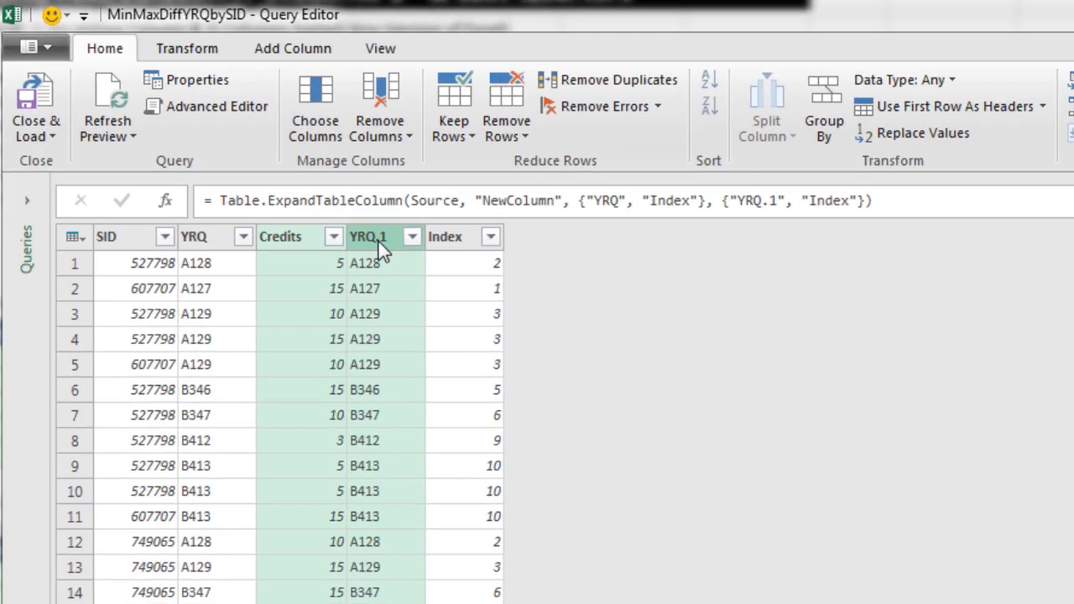
right_click(266, 171)
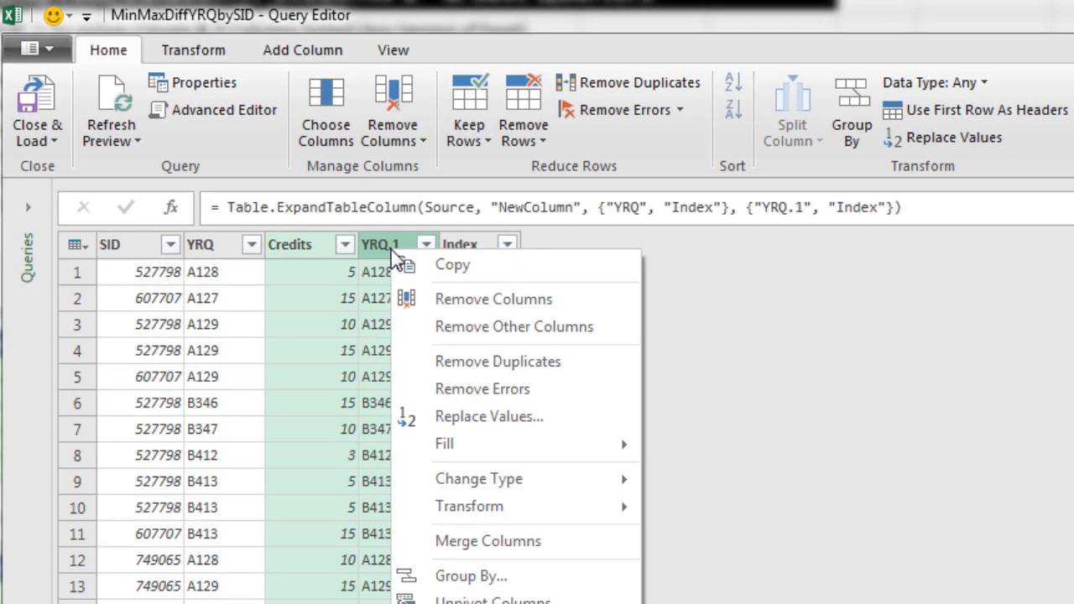
click(441, 299)
Start a Group By on the SID column and add three more aggregation rows, making four in total.
click(148, 256)
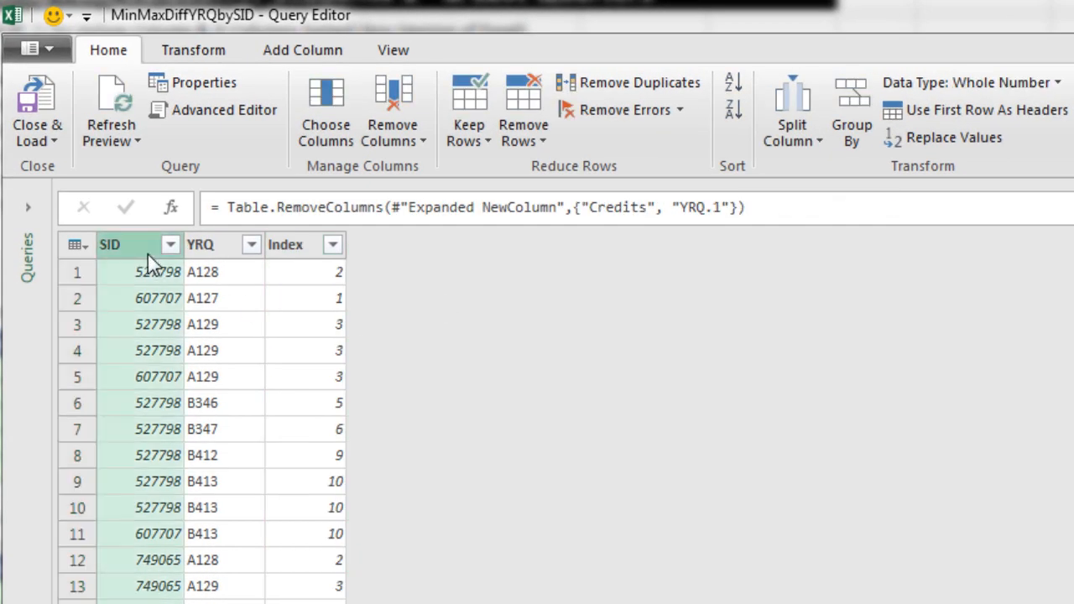
click(855, 133)
click(850, 134)
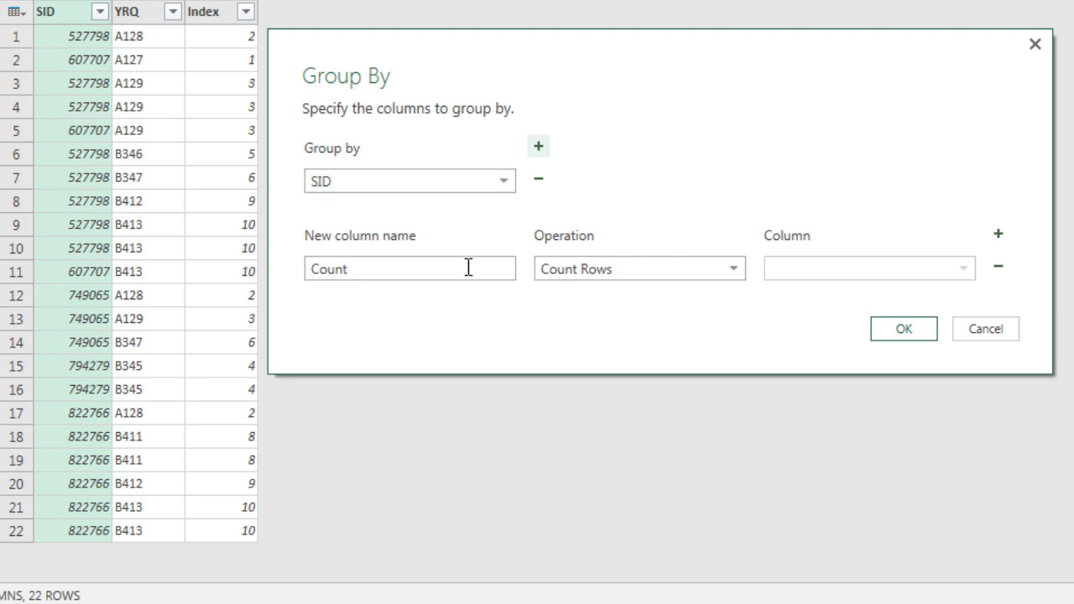
click(998, 236)
click(998, 236)
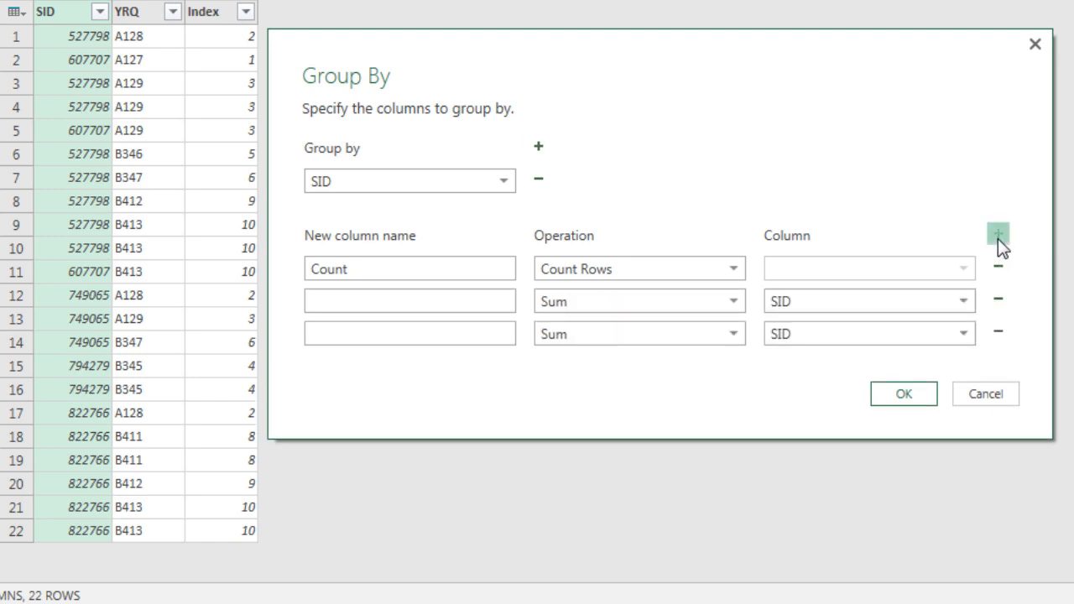
click(998, 236)
Define the first aggregation as Min YRQ, using the Min operation on the YRQ column.
drag(450, 271, 241, 275)
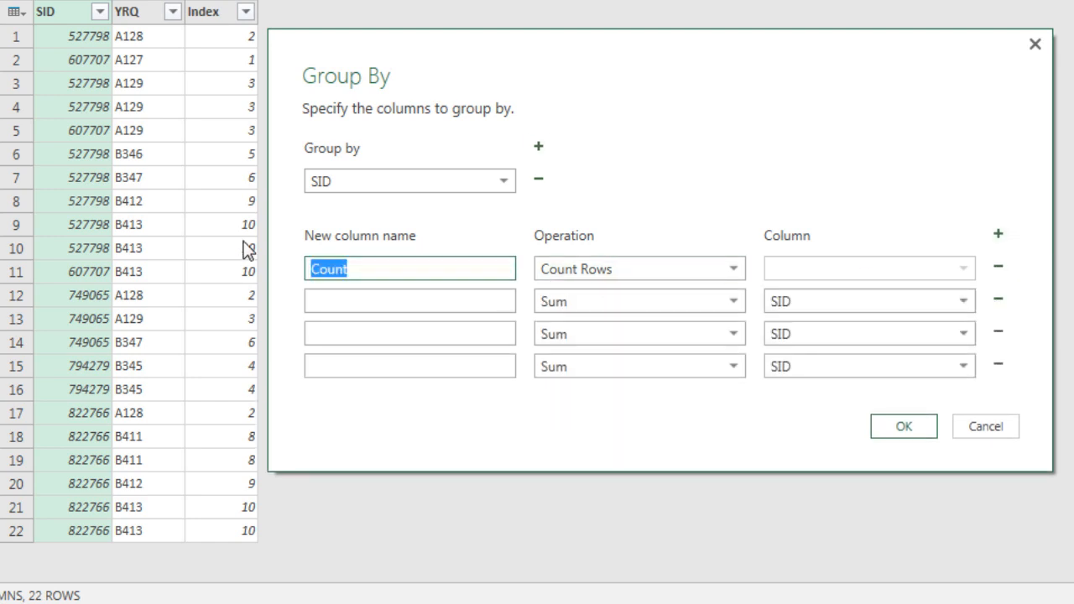
text(Min YRQ)
key(Tab)
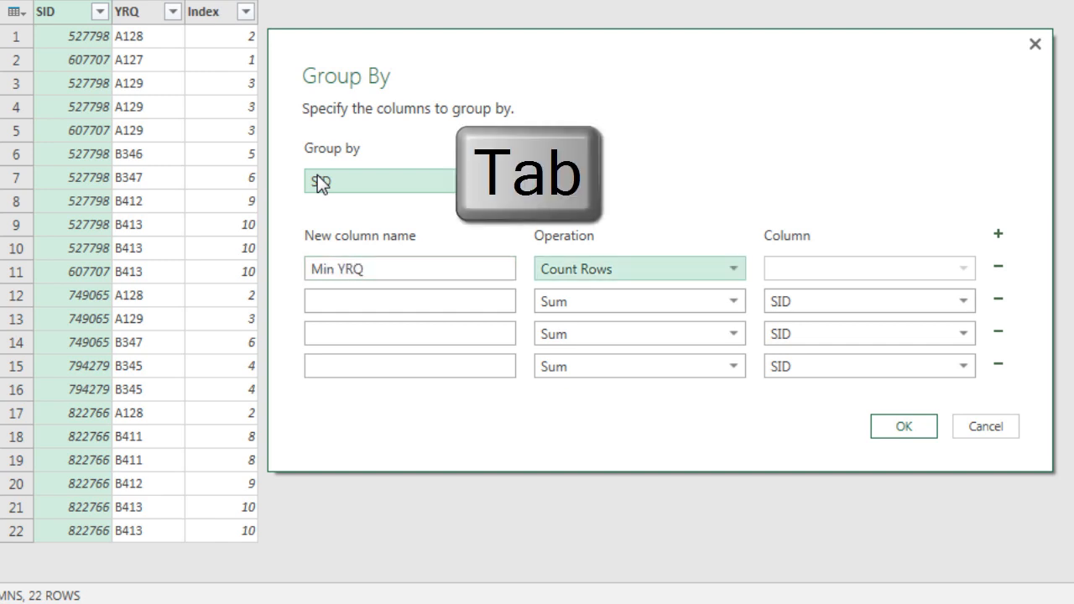
key(Down)
key(Up)
key(Up)
key(Tab)
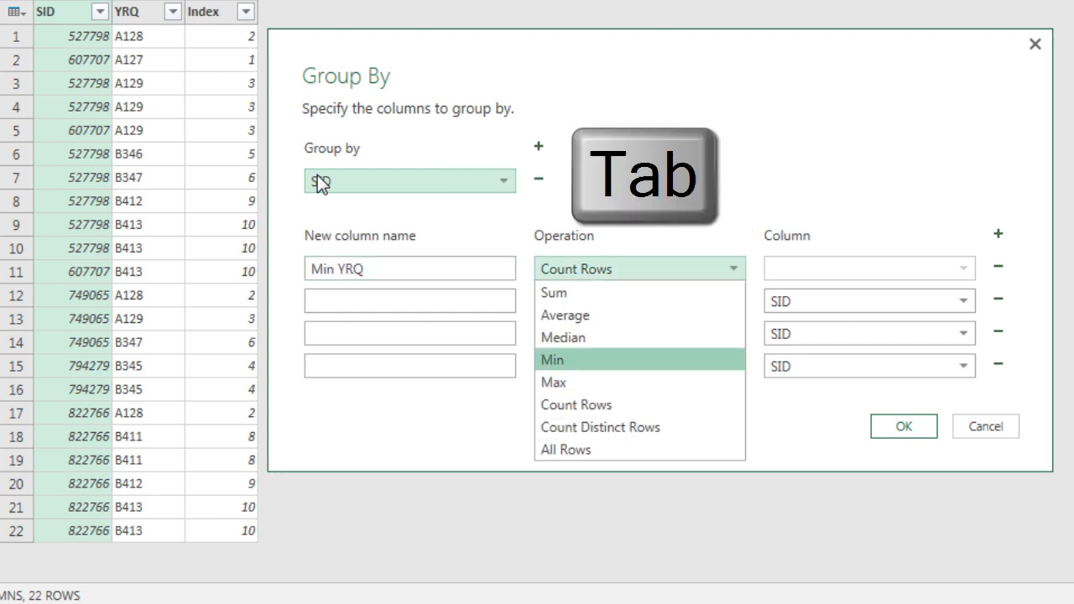
key(Tab)
key(Down)
key(Down)
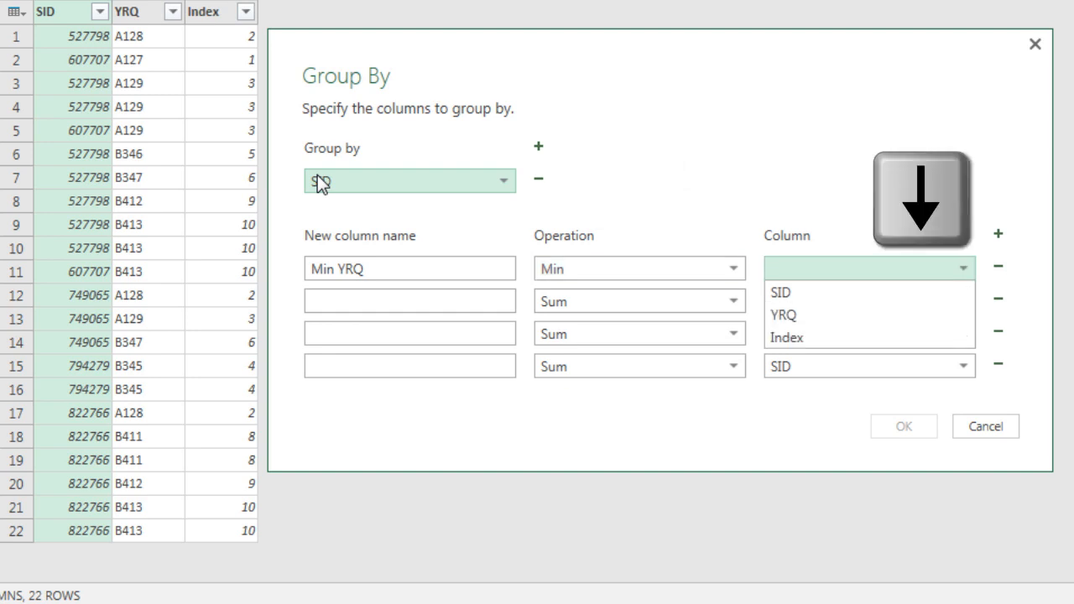
key(Down)
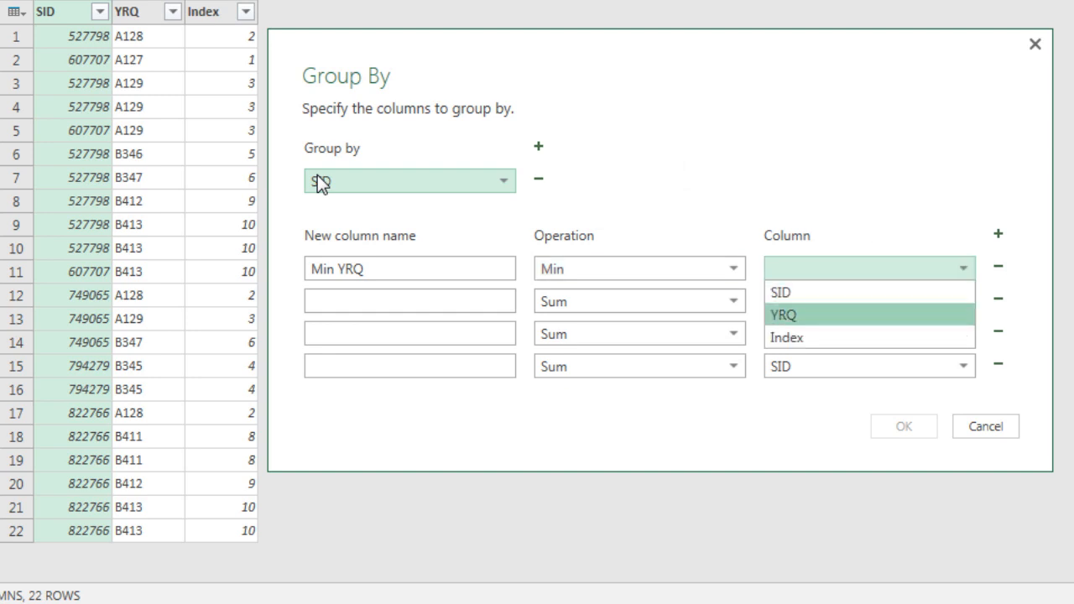
key(Tab)
Define the second aggregation as Max YRQ, using the Max operation on the YRQ column.
key(Tab)
text(Ma)
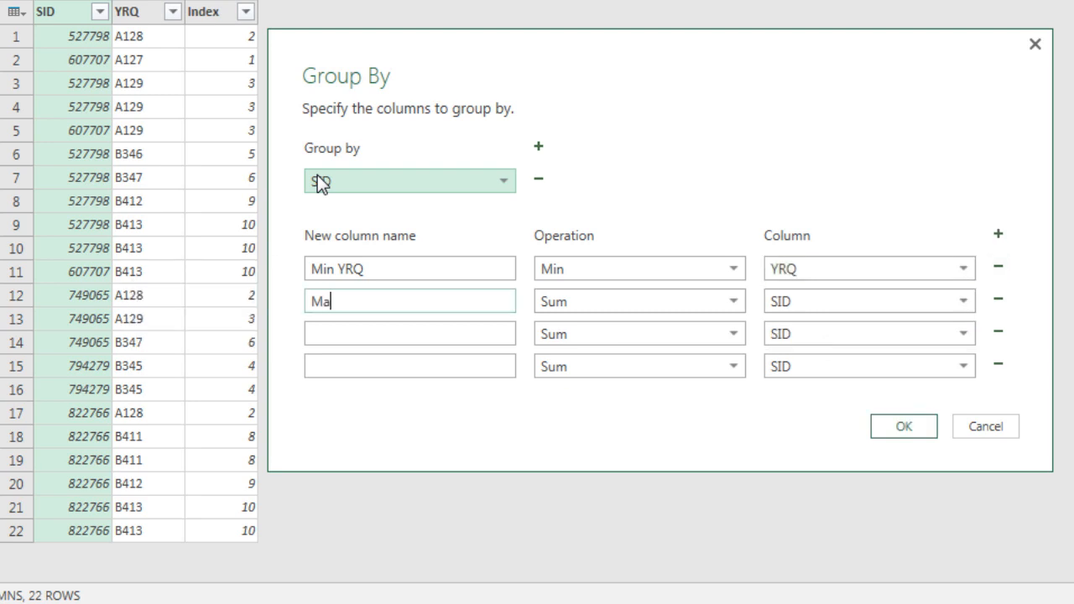
key(Tab)
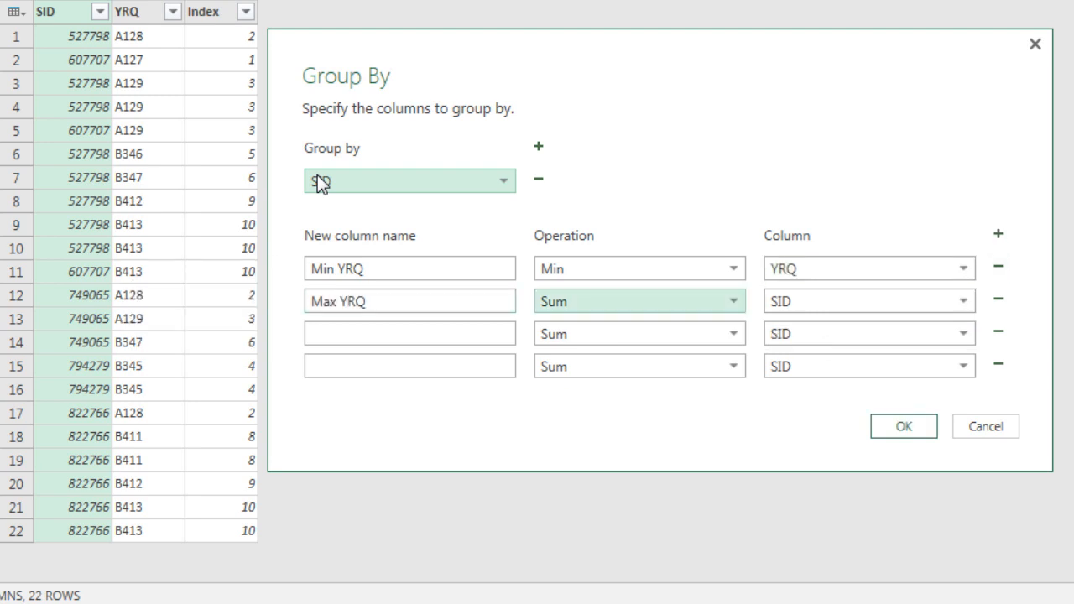
key(alt+Down)
key(Down)
key(Down)
key(Down)
key(Down)
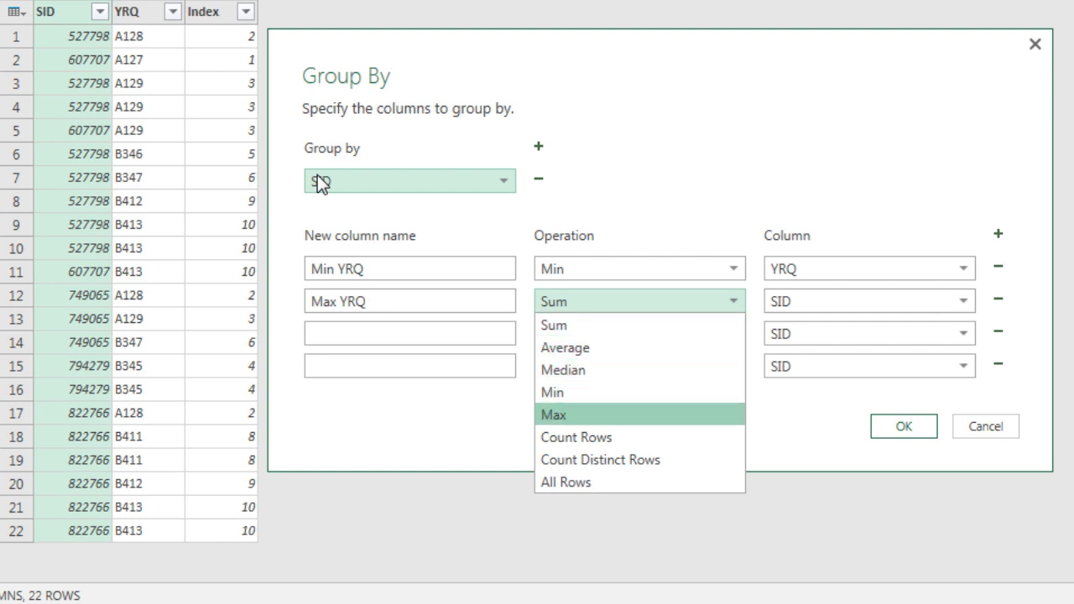
key(Return)
key(Tab)
key(alt+Down)
key(Down)
key(Return)
key(Tab)
Define the third aggregation as Min Order, using the Min operation on the Index column.
key(Tab)
text(Min Order)
key(Tab)
key(alt+Down)
key(Down)
key(Down)
key(Down)
key(Return)
key(Tab)
key(alt+Down)
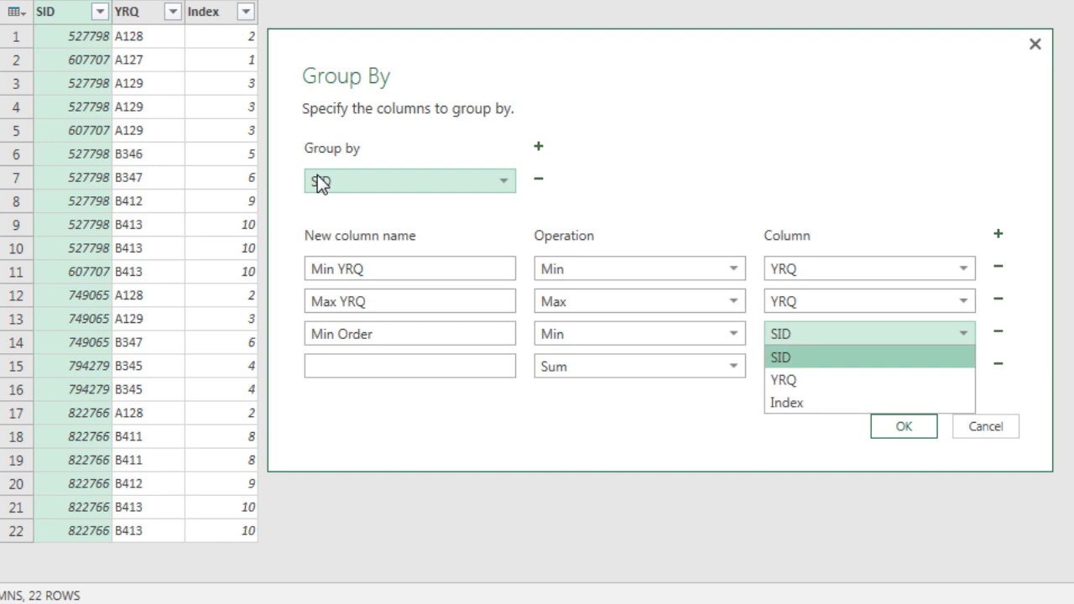
key(Down)
key(Down)
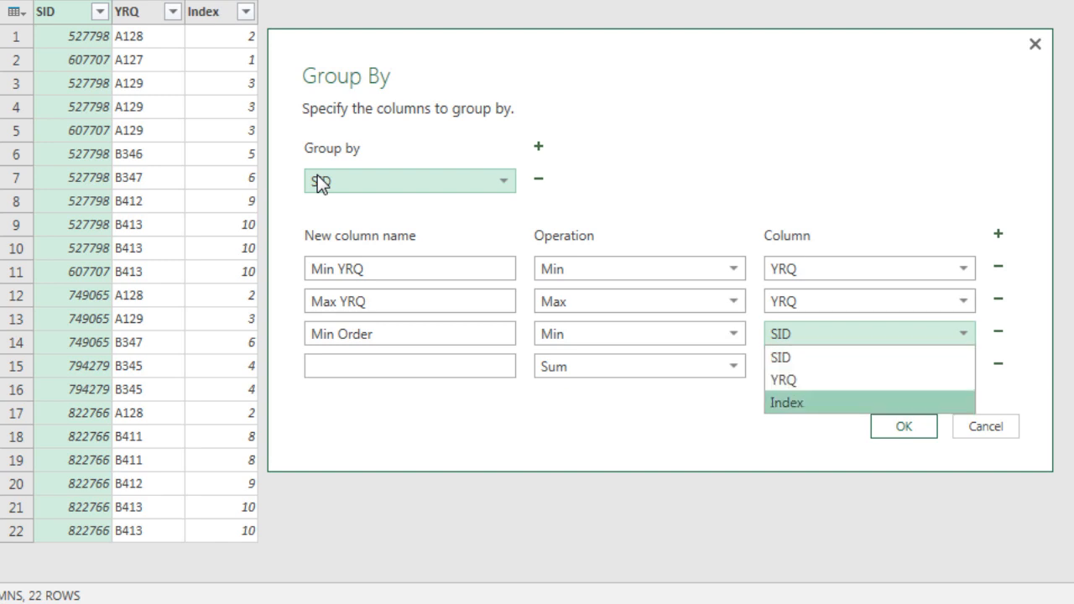
key(Return)
key(Tab)
Define the fourth aggregation as Max Ordet, using the Max operation on the Index column, and apply the grouping.
key(Tab)
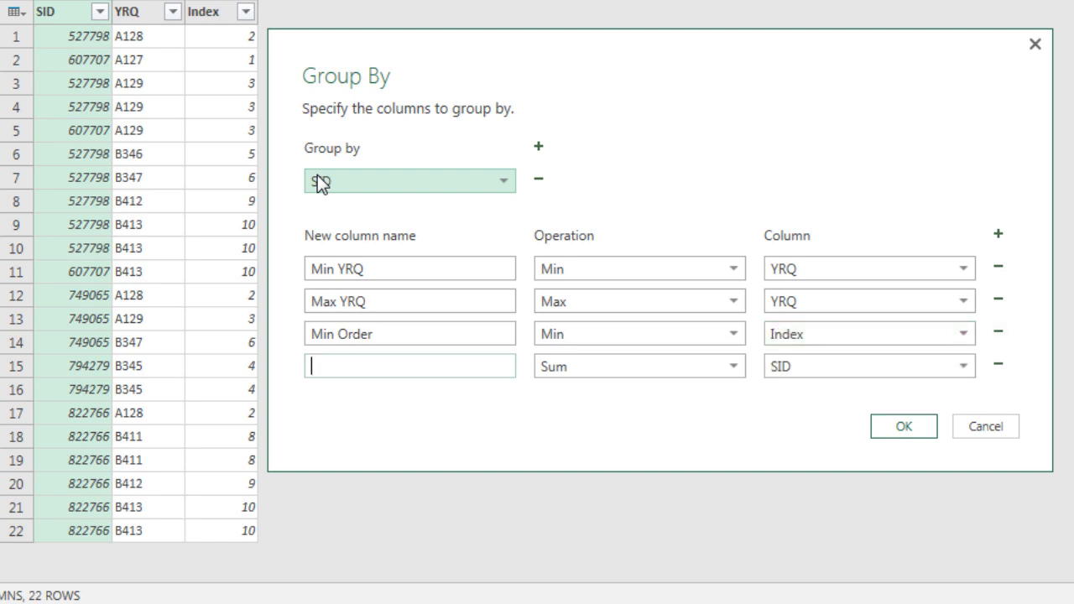
text(Max Ordet)
key(Tab)
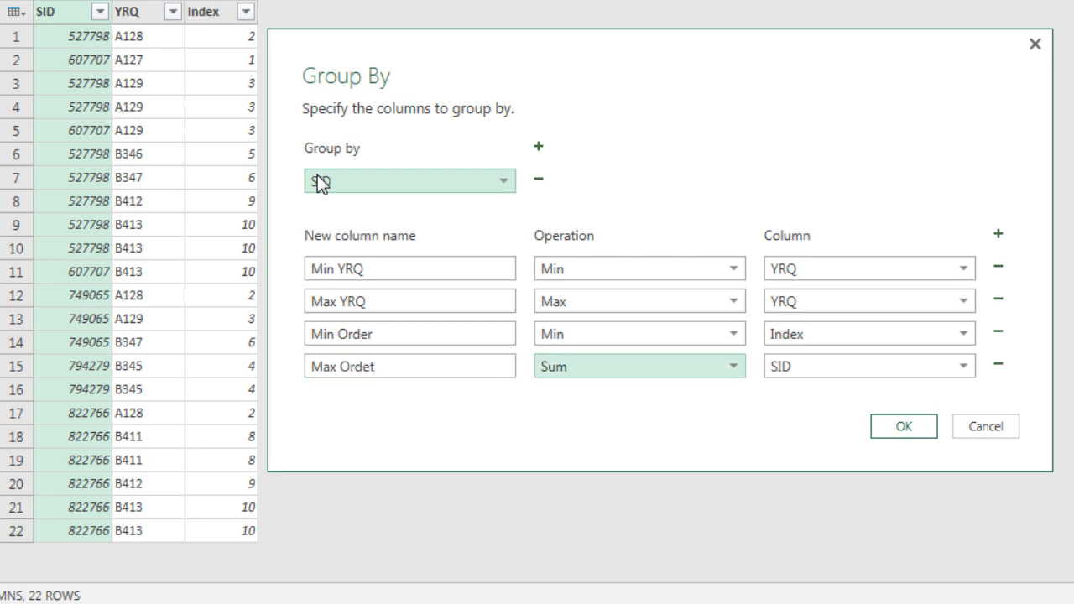
key(alt+Down)
key(Down)
key(Down)
key(Return)
key(Tab)
key(alt+Down)
key(Down)
key(Down)
key(Return)
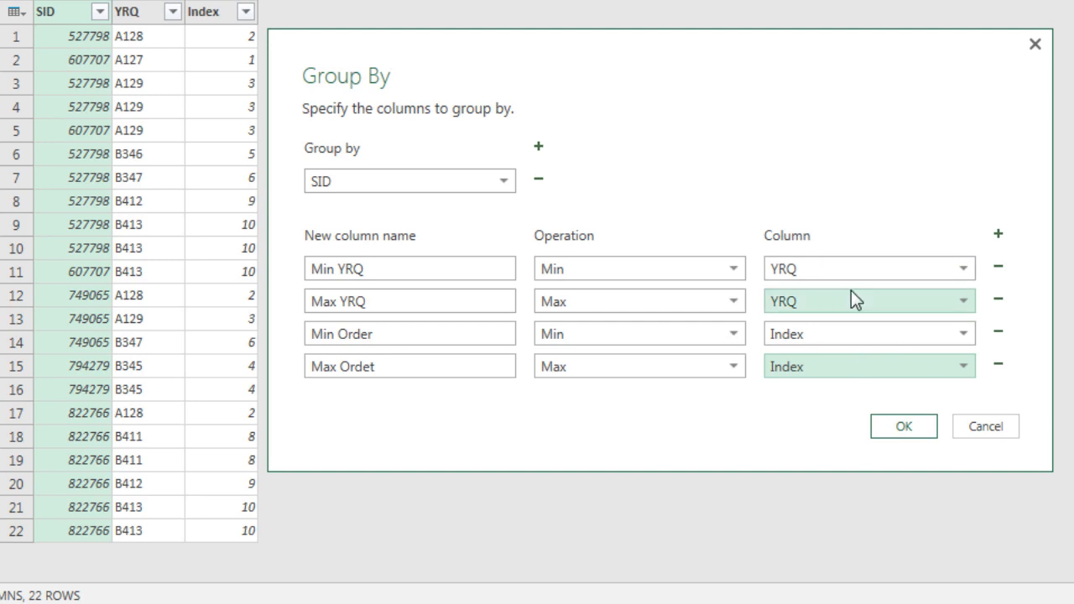
click(910, 430)
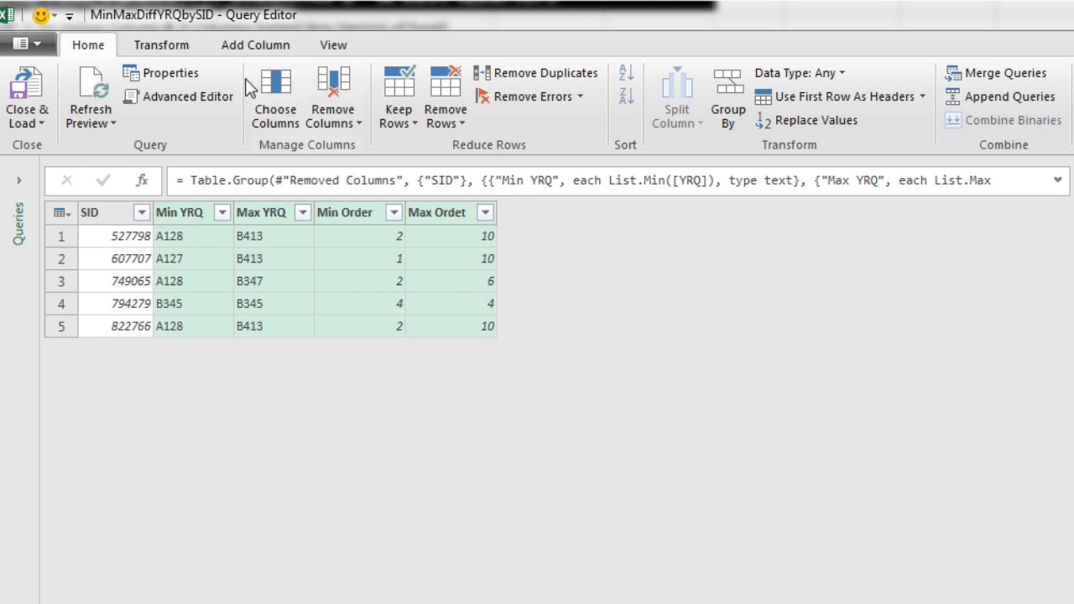
Add a custom column named QDiff with the formula [Max Ordet]-[Min Order]+1.
click(239, 48)
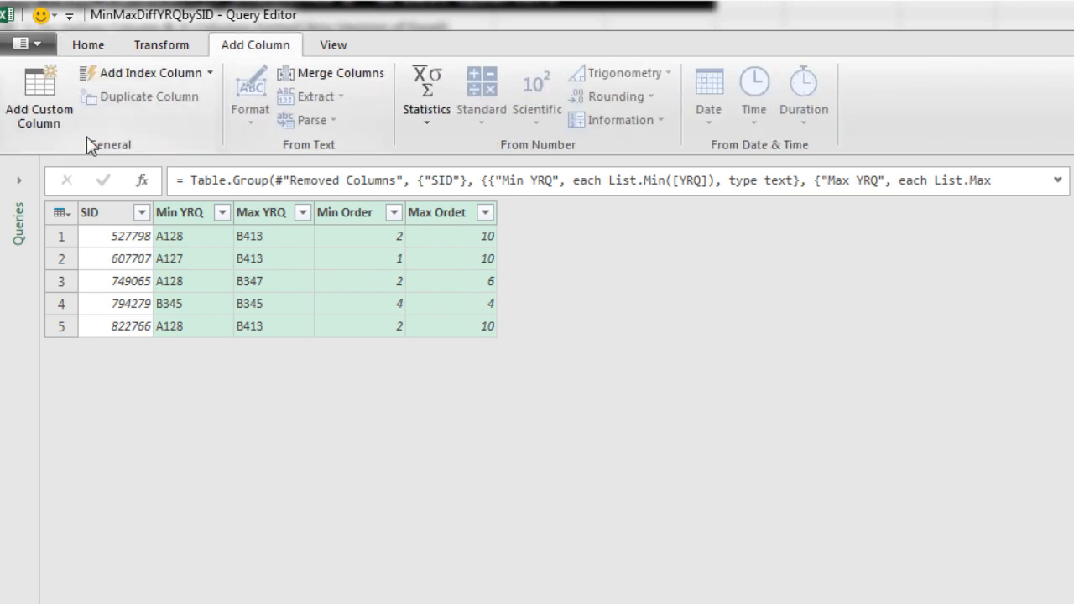
click(48, 119)
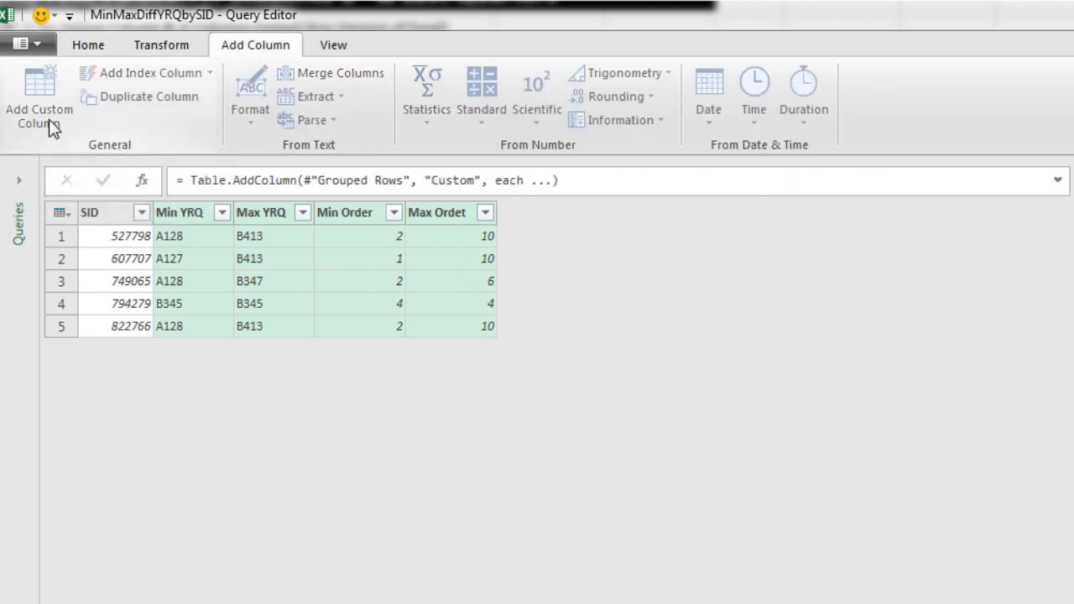
double_click(352, 276)
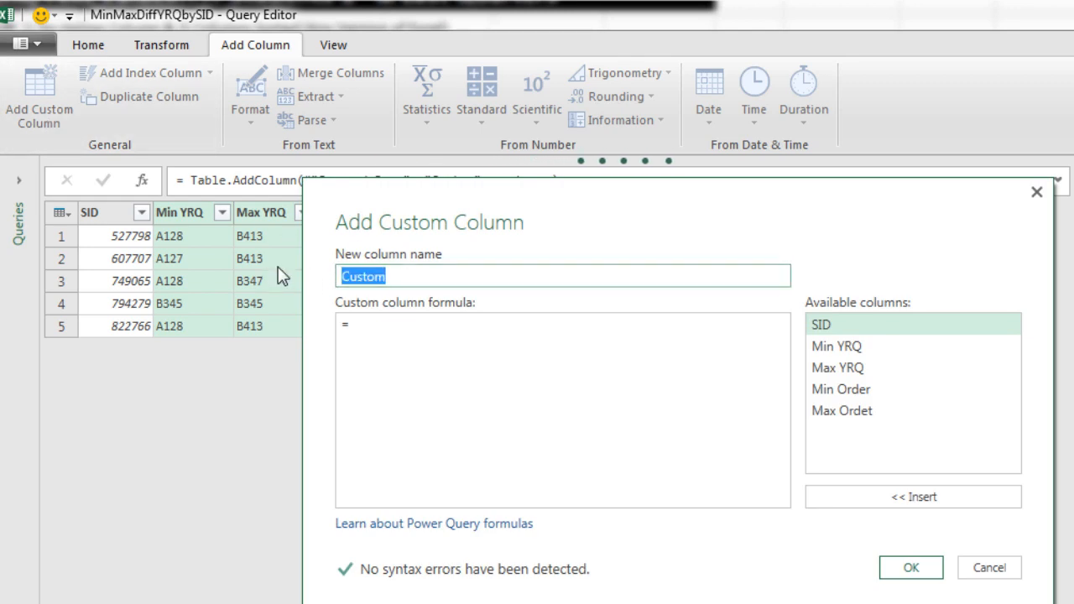
text(QDiff)
click(372, 322)
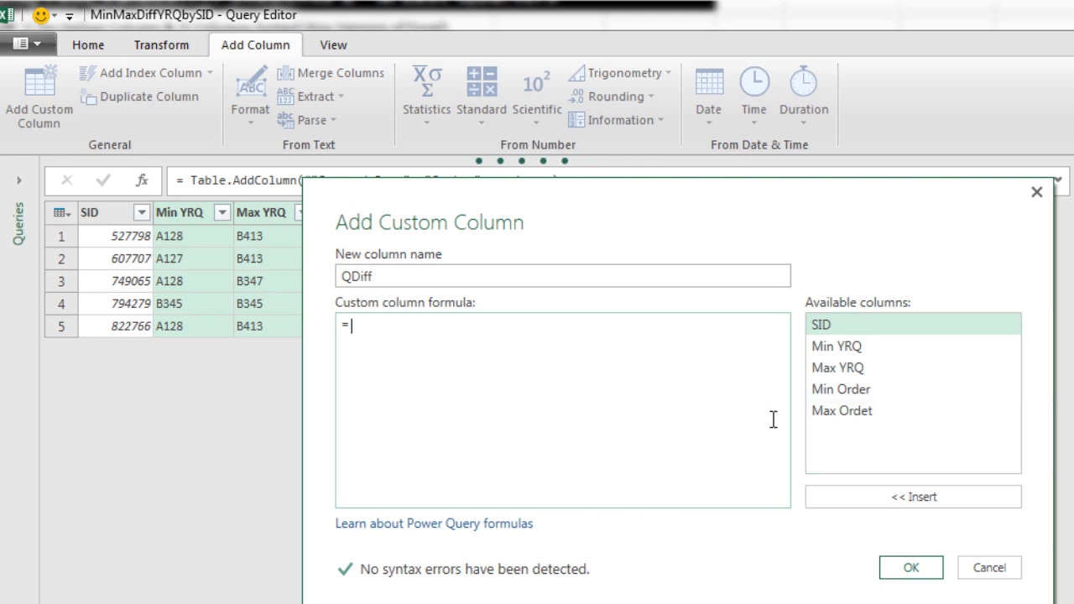
double_click(848, 412)
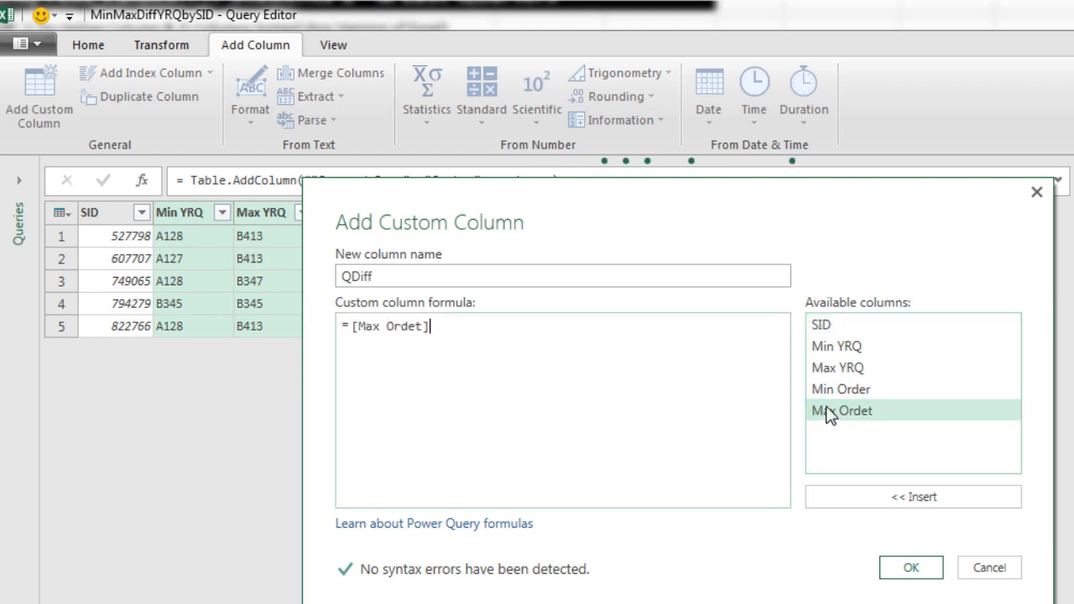
text(-)
double_click(849, 390)
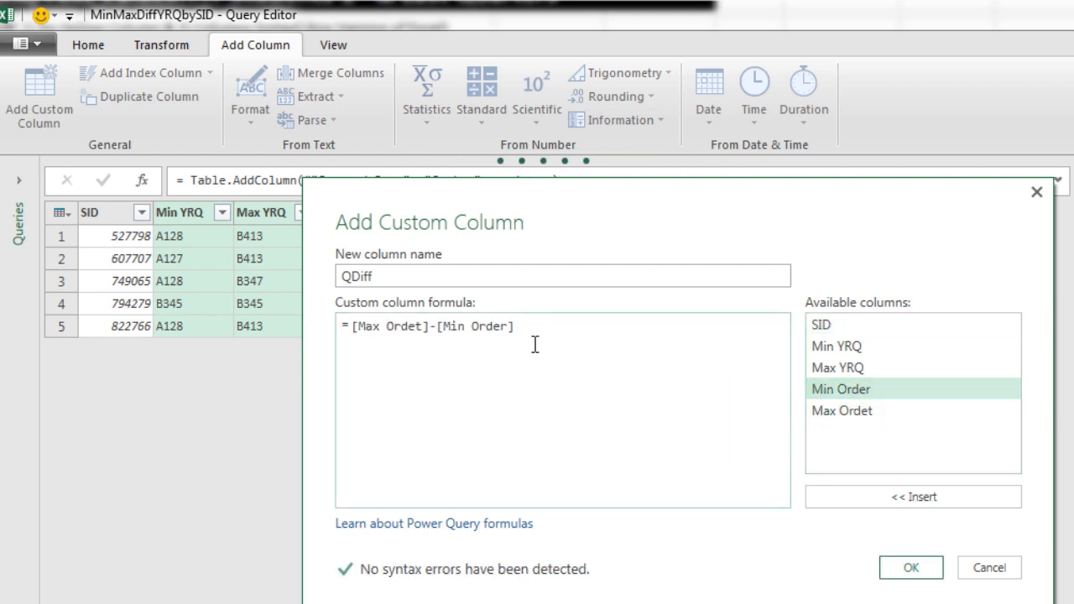
text(+1)
click(911, 568)
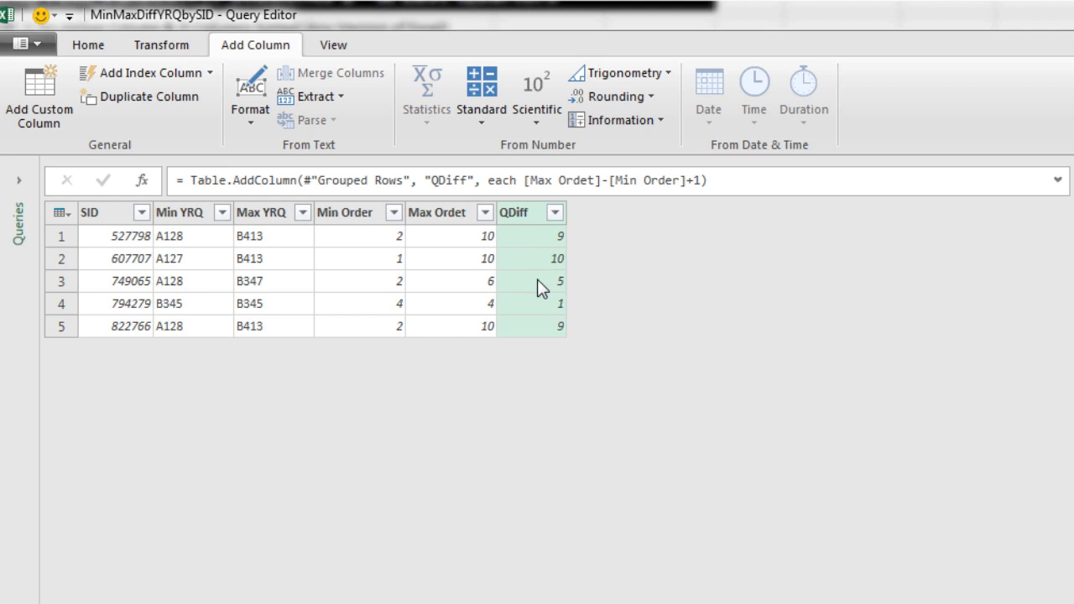
Remove the Min Order and Max Ordet columns from the grouped query.
click(359, 214)
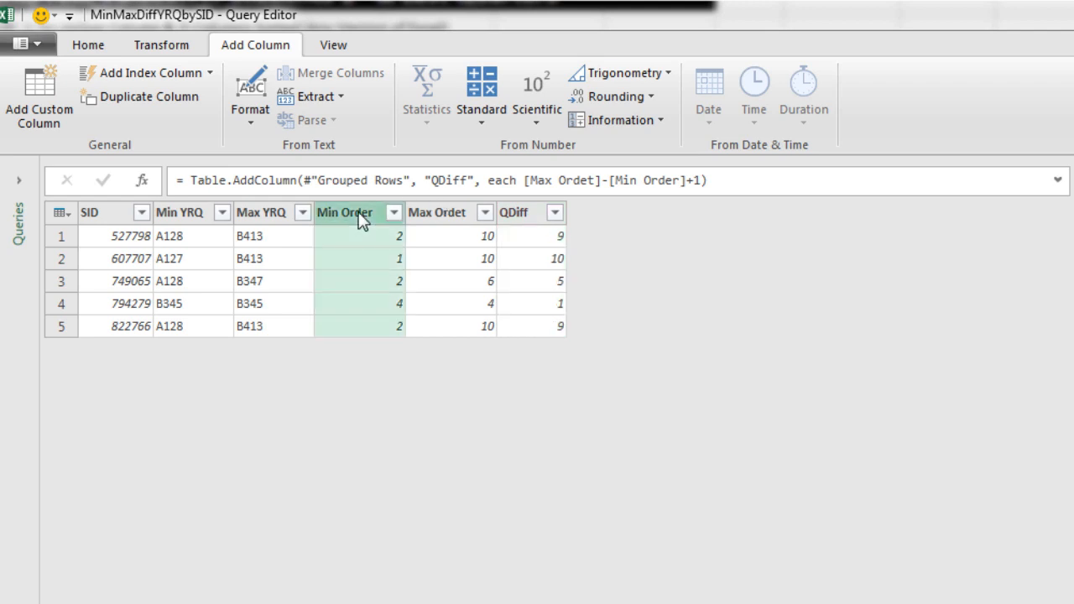
ctrl+click(446, 231)
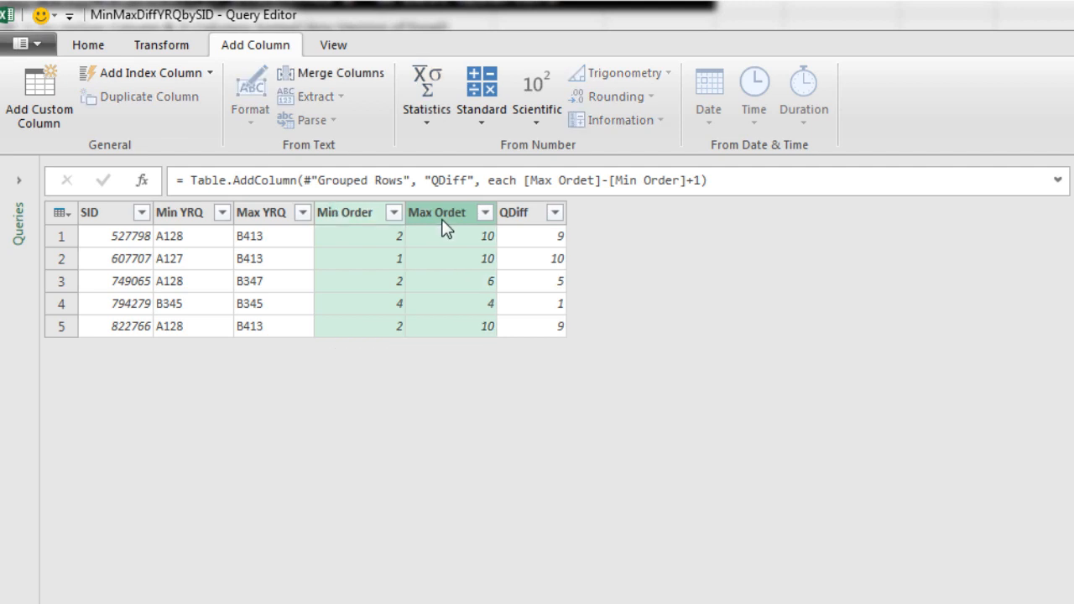
right_click(443, 222)
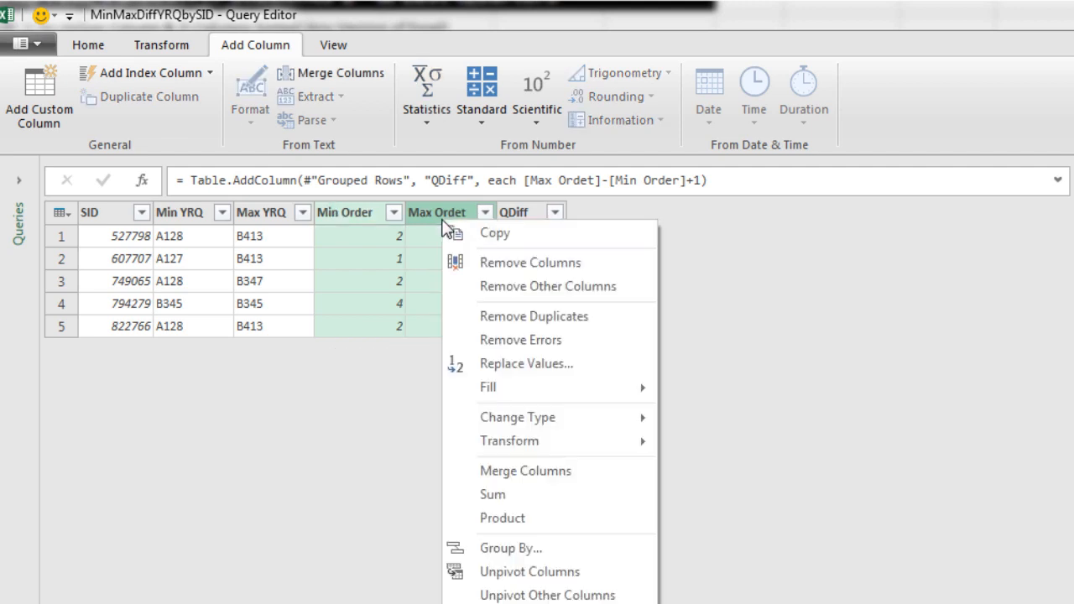
click(482, 270)
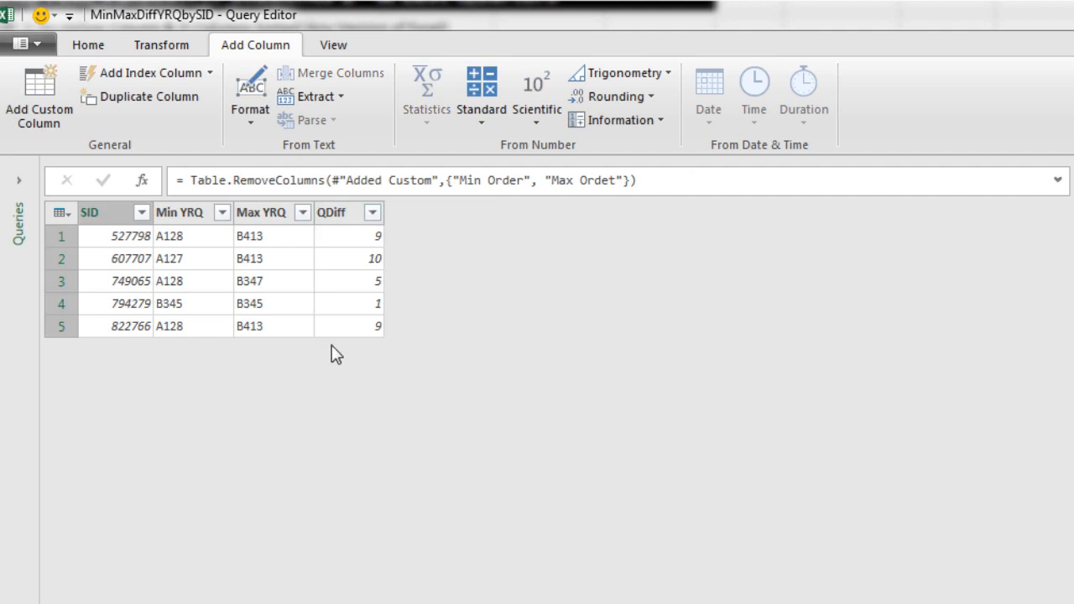
Close the query and load it as a table to cell R26 of the existing worksheet, under the Power Query label.
click(88, 46)
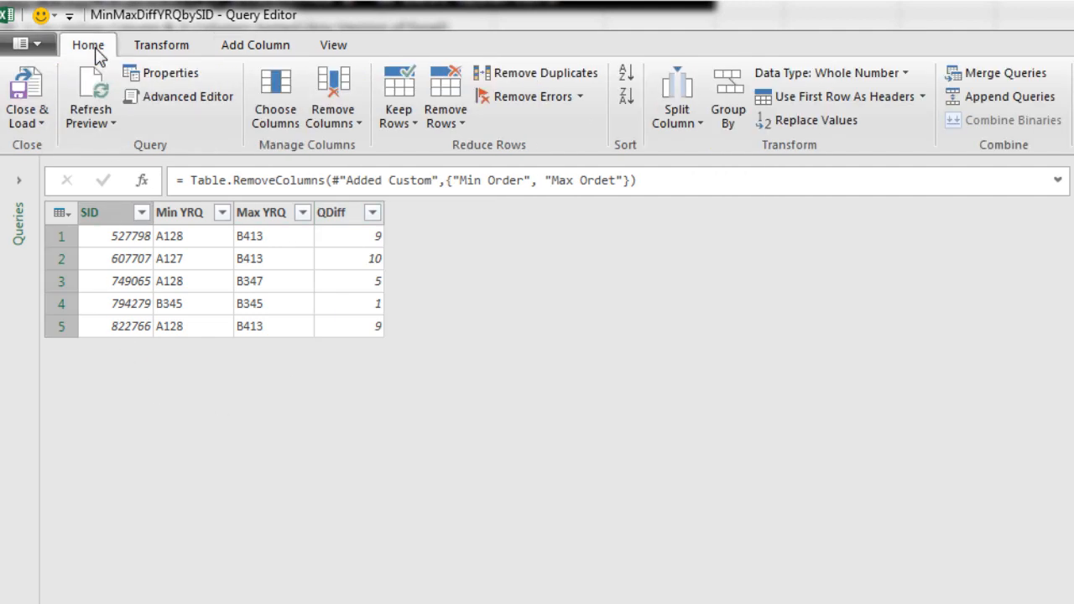
click(30, 124)
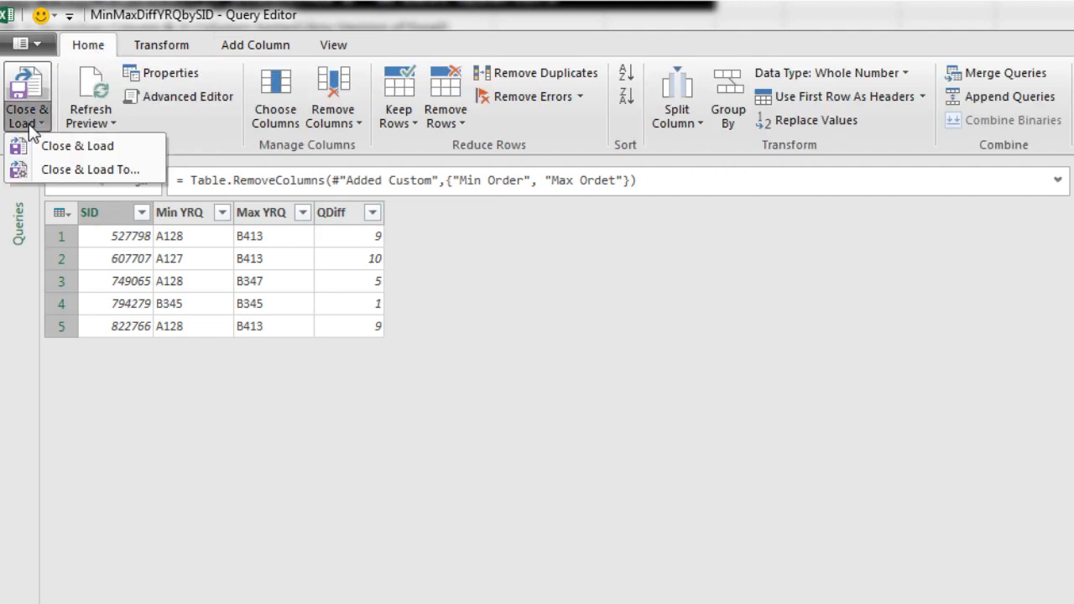
click(59, 170)
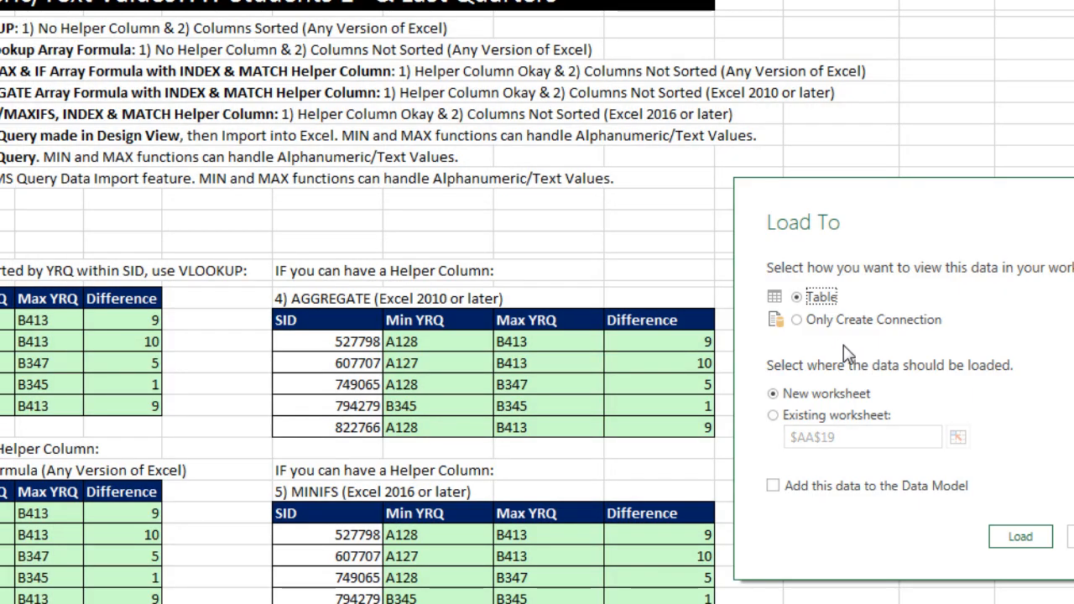
click(778, 416)
drag(889, 202, 923, 105)
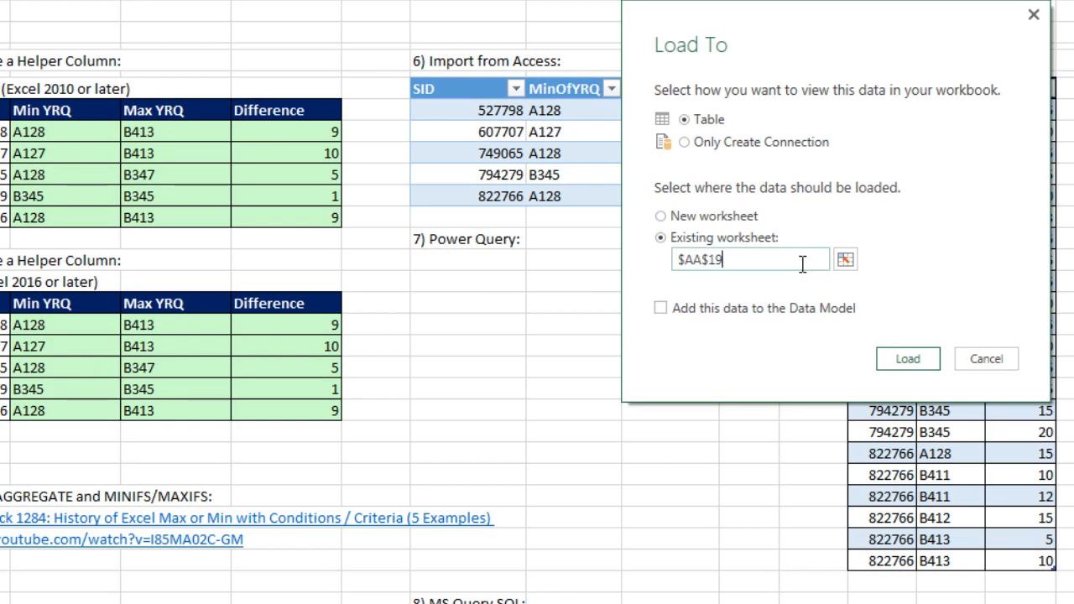
click(845, 260)
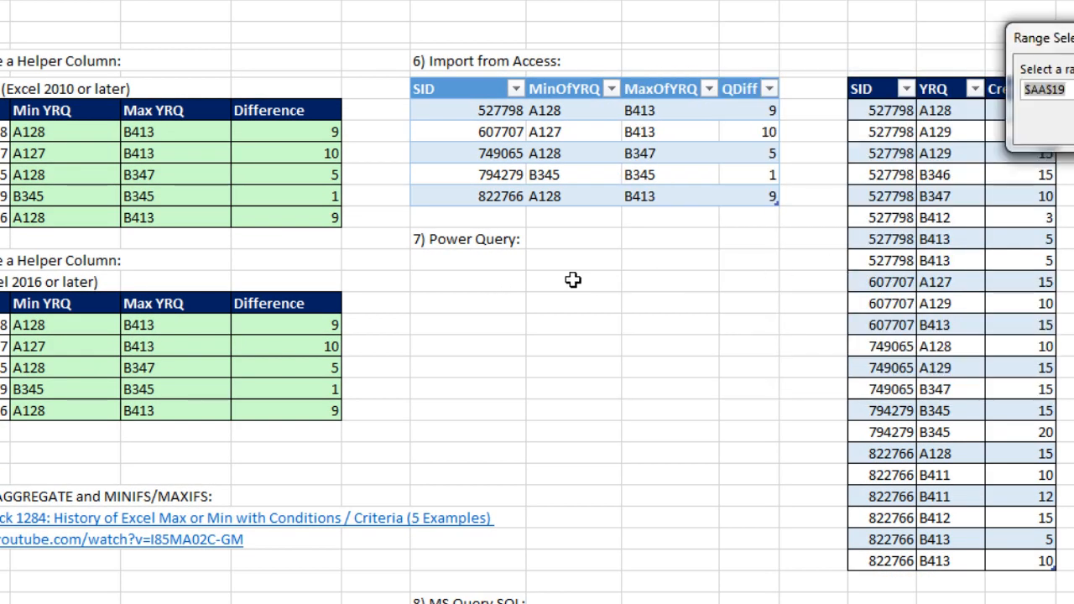
click(451, 279)
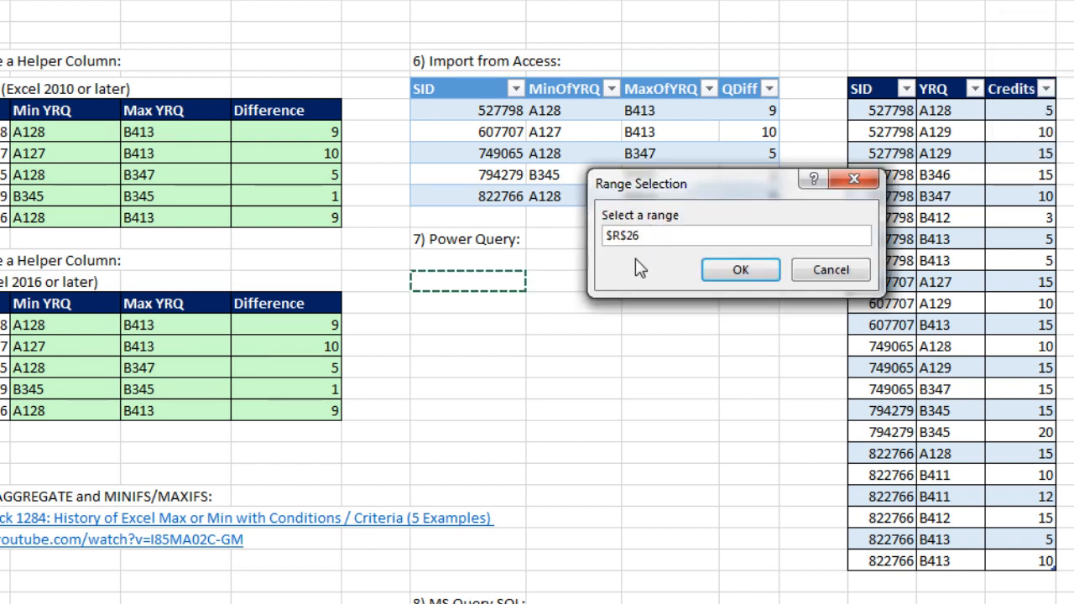
click(771, 277)
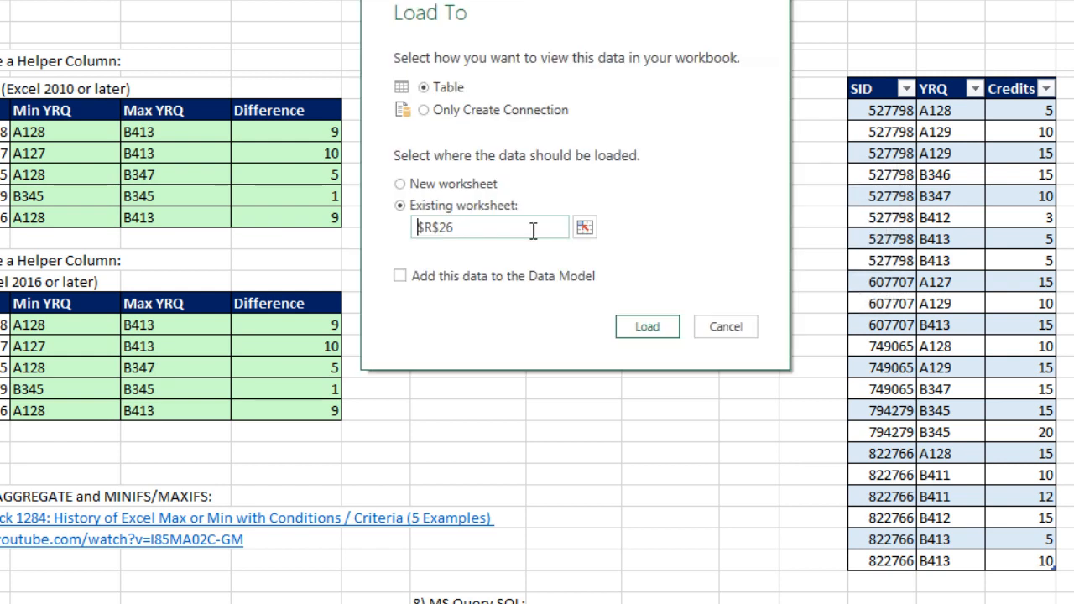
click(645, 327)
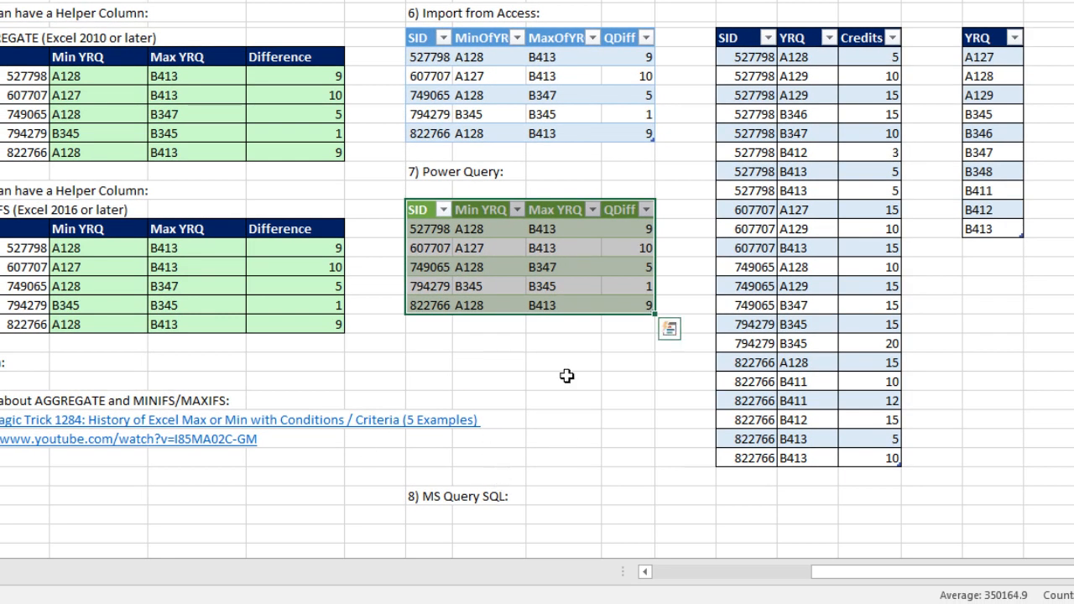
From cell R43, under the MS Query SQL label, start a Microsoft Query import using the MS Access Database source.
click(445, 534)
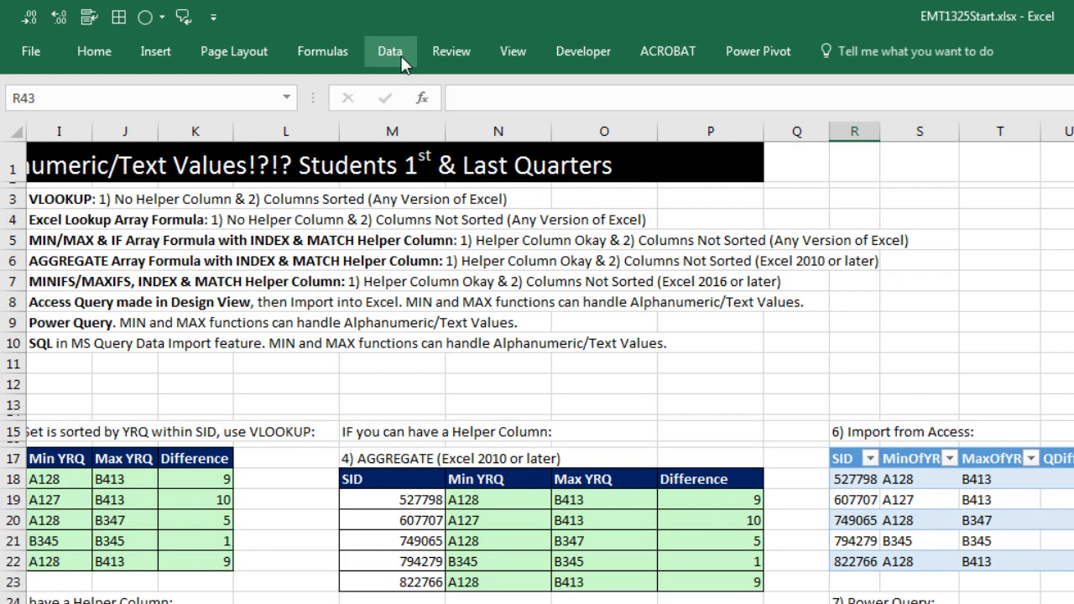
click(376, 36)
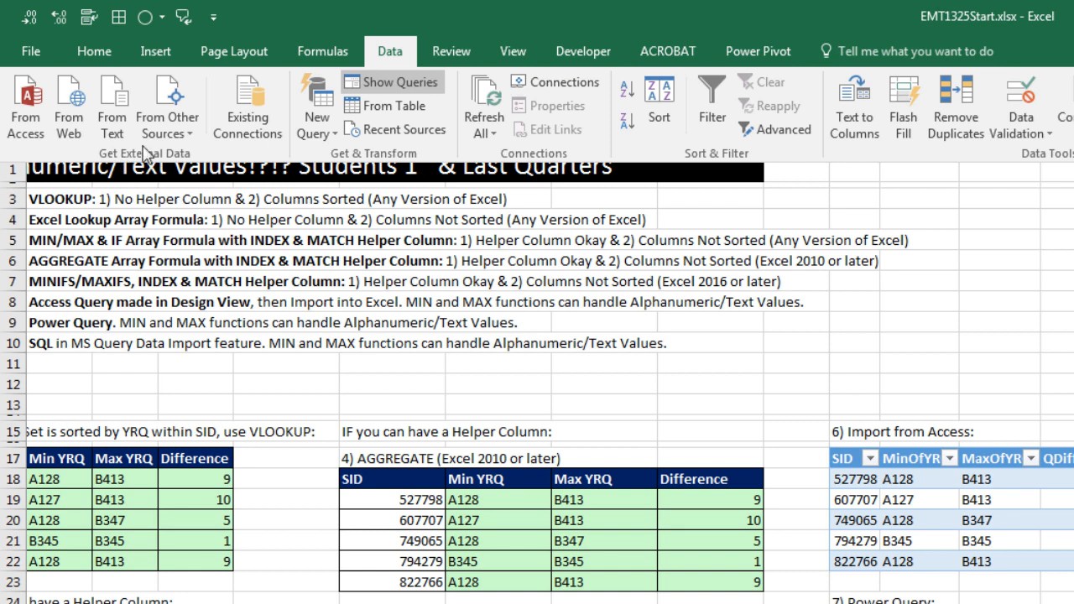
click(165, 126)
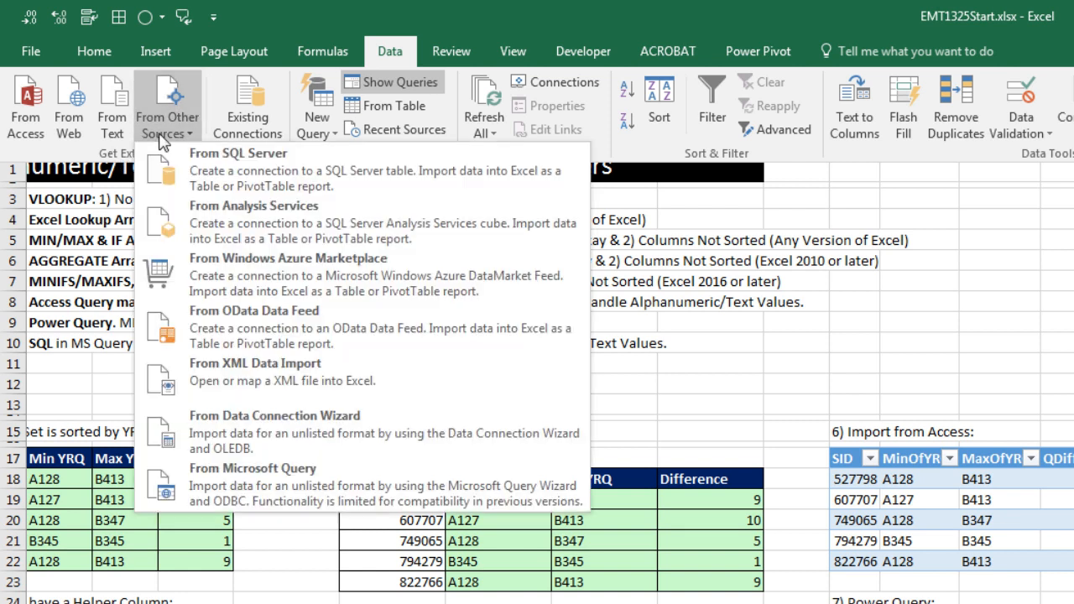
click(262, 486)
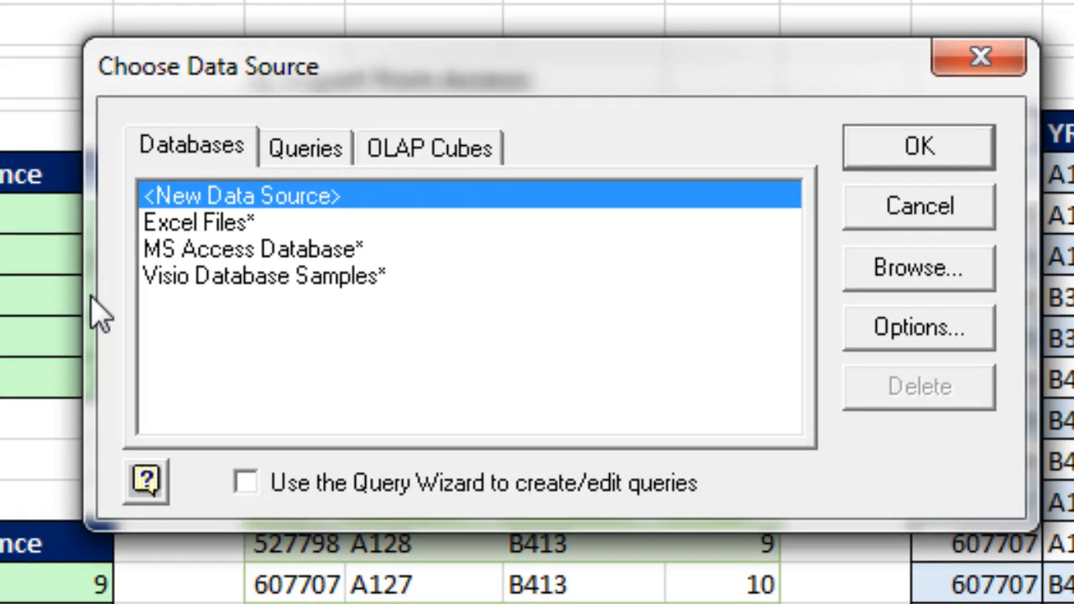
click(341, 251)
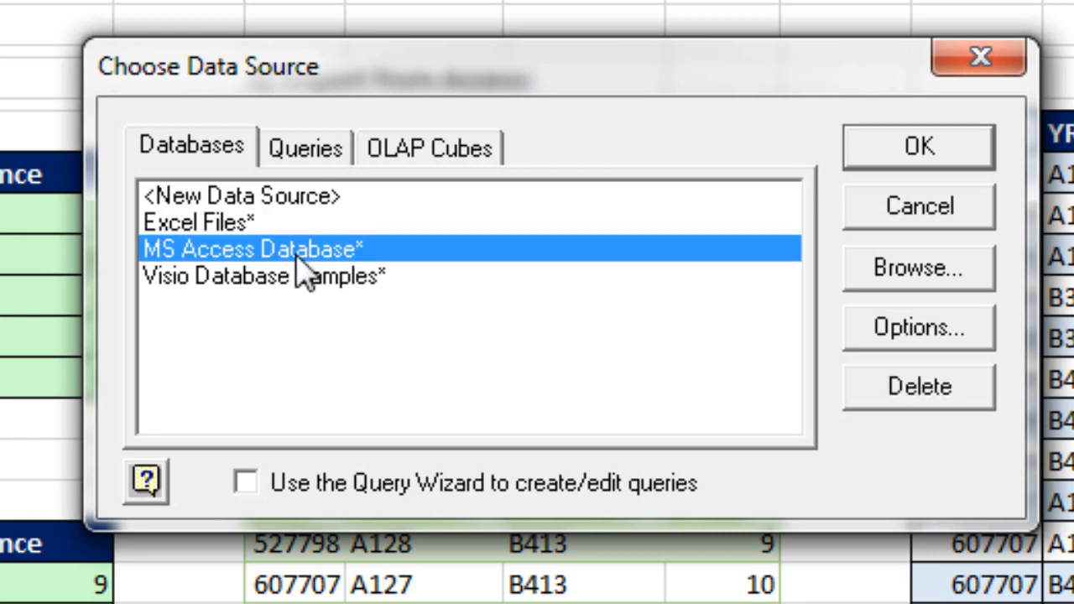
click(943, 145)
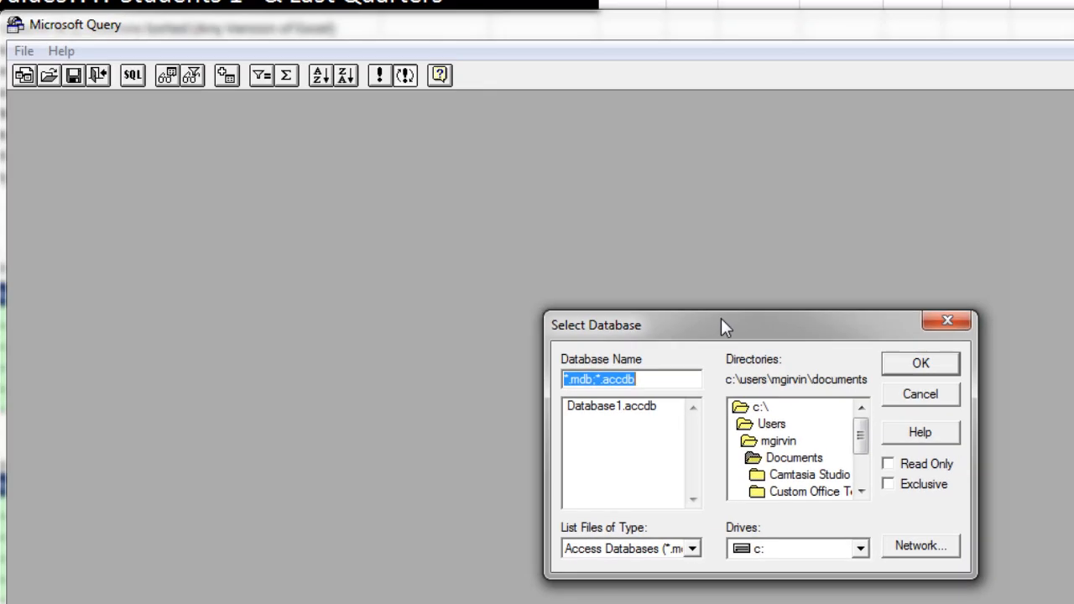
Connect the query to the EMT1325.accdb database in the EMT1325 folder on drive e:.
drag(721, 318, 621, 258)
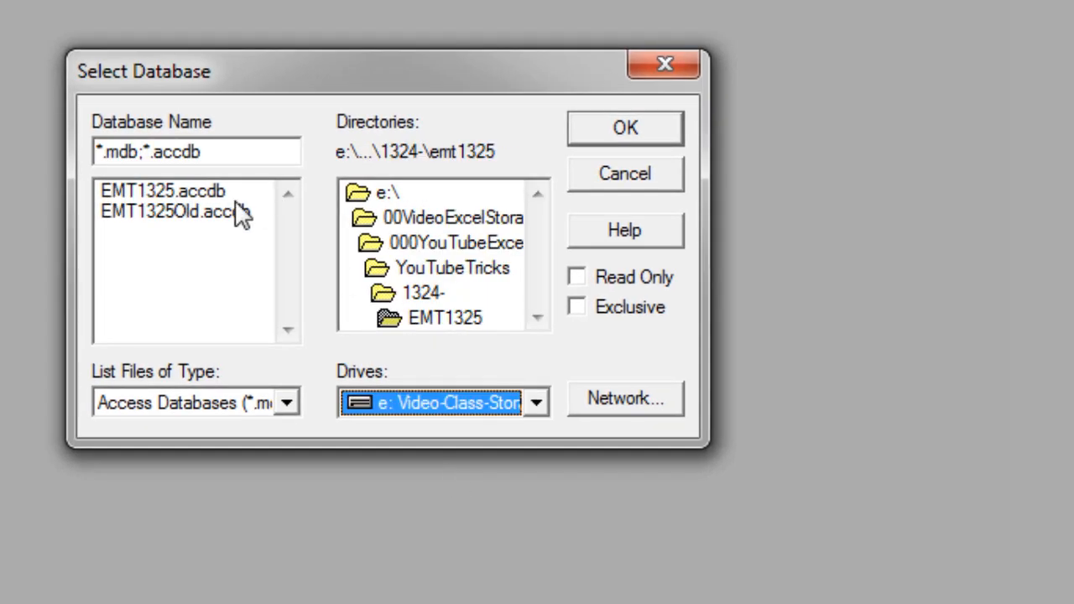
click(193, 192)
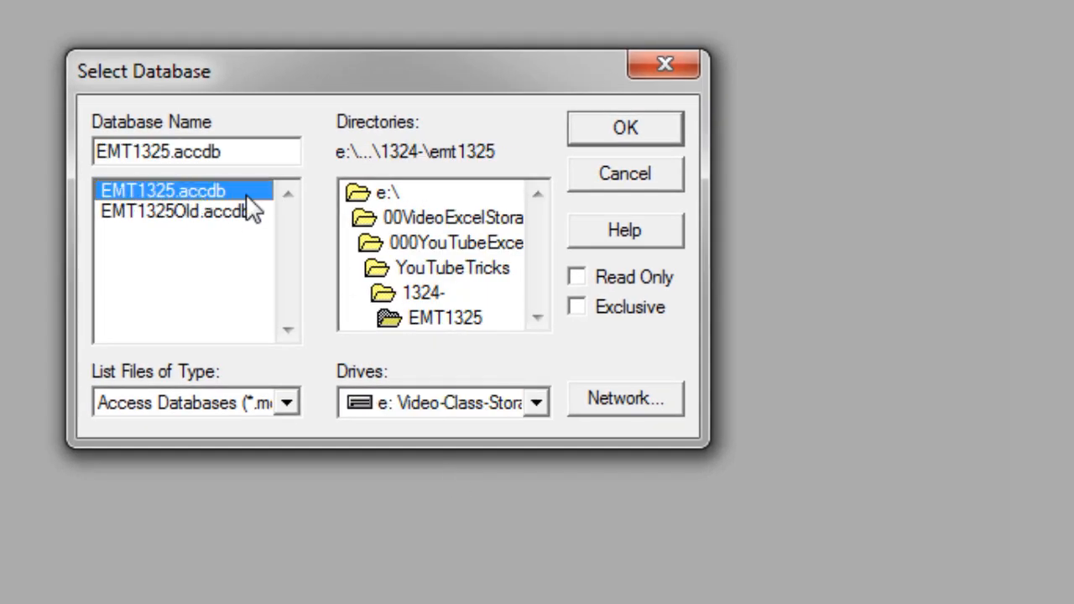
click(646, 135)
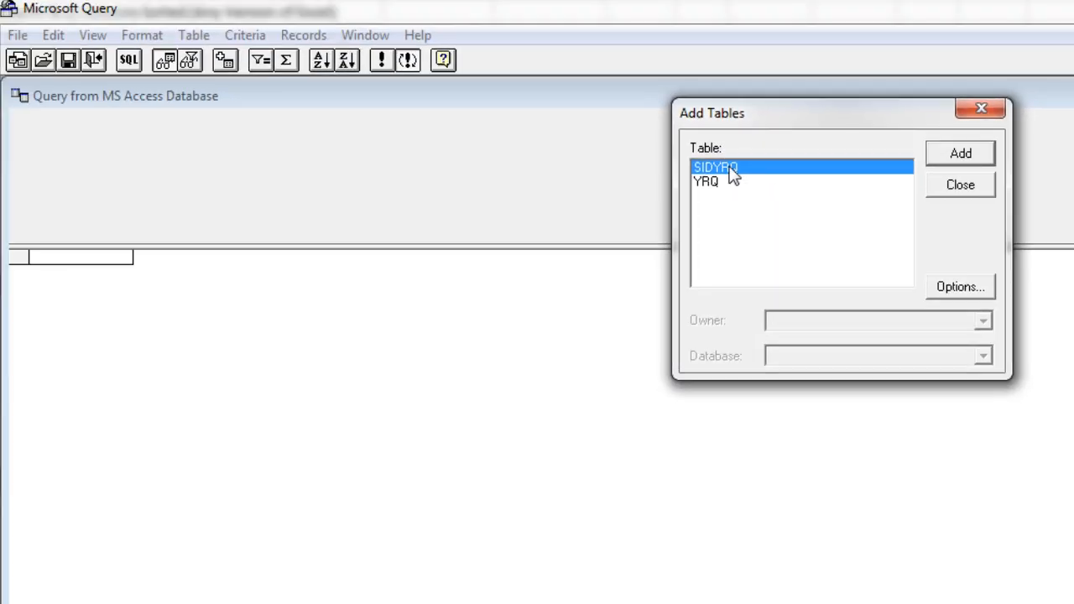
Add the SIDYRQ and YRQ tables to the query and space them apart so their join line is clear.
double_click(732, 173)
double_click(711, 184)
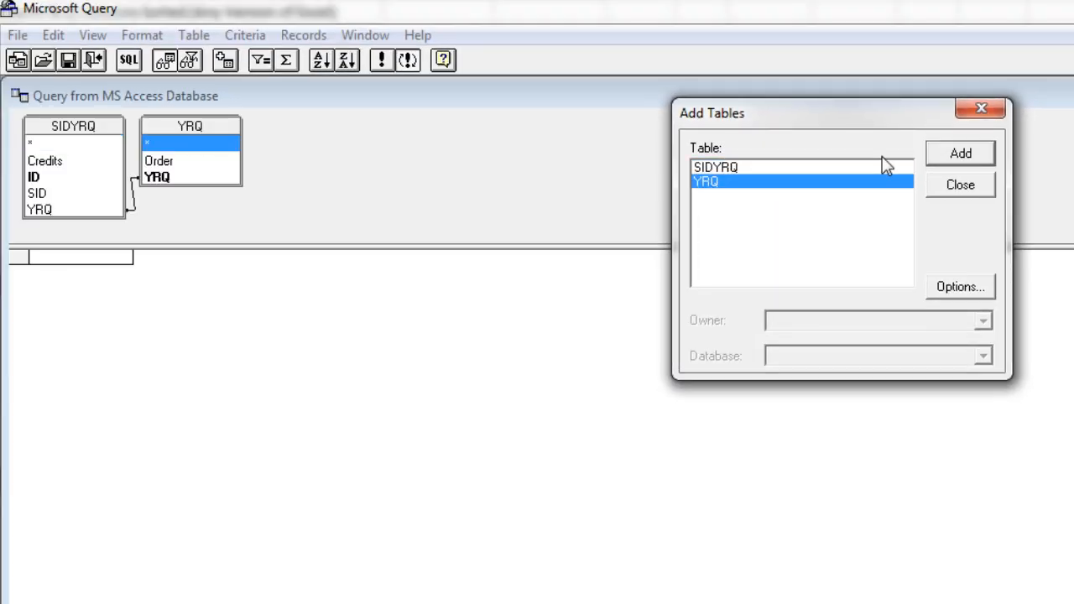
click(981, 110)
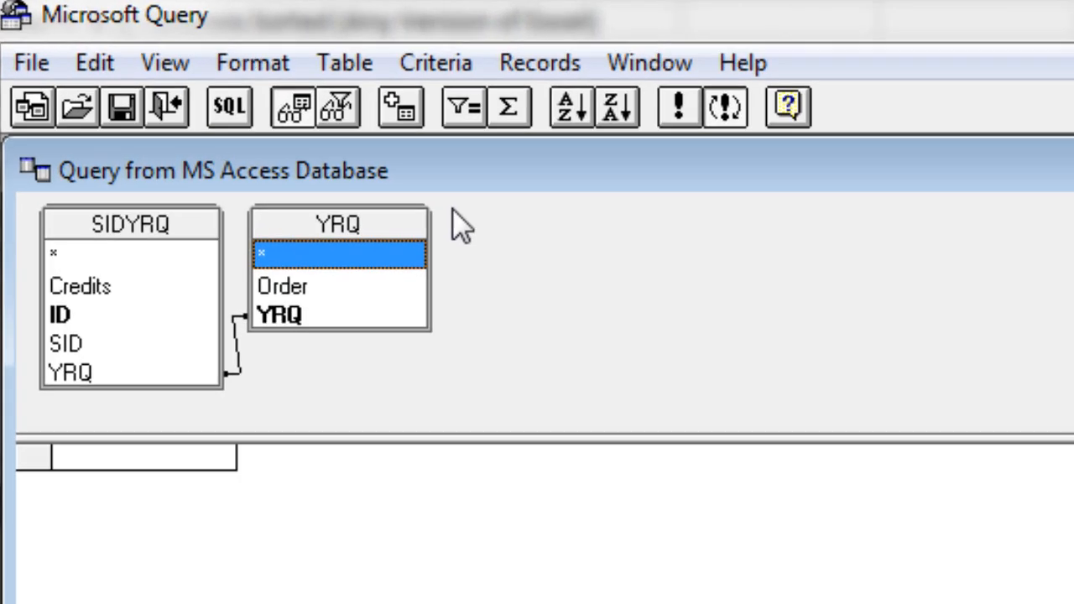
drag(329, 216, 536, 275)
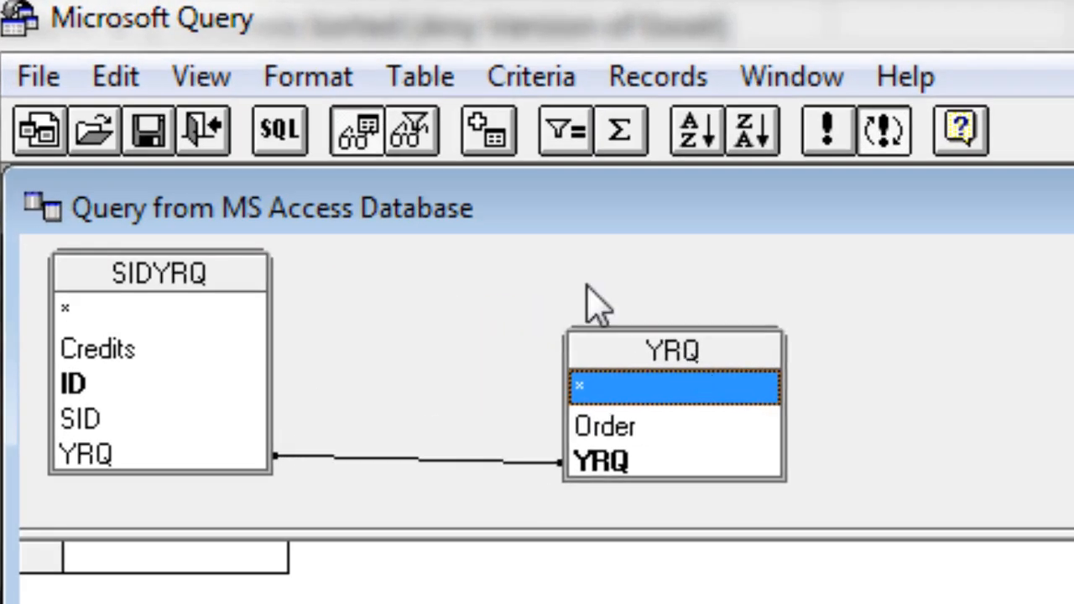
Open the query's SQL statement and begin it with SELECT SID, MIN(SIDYRQ.YRQ).
click(282, 144)
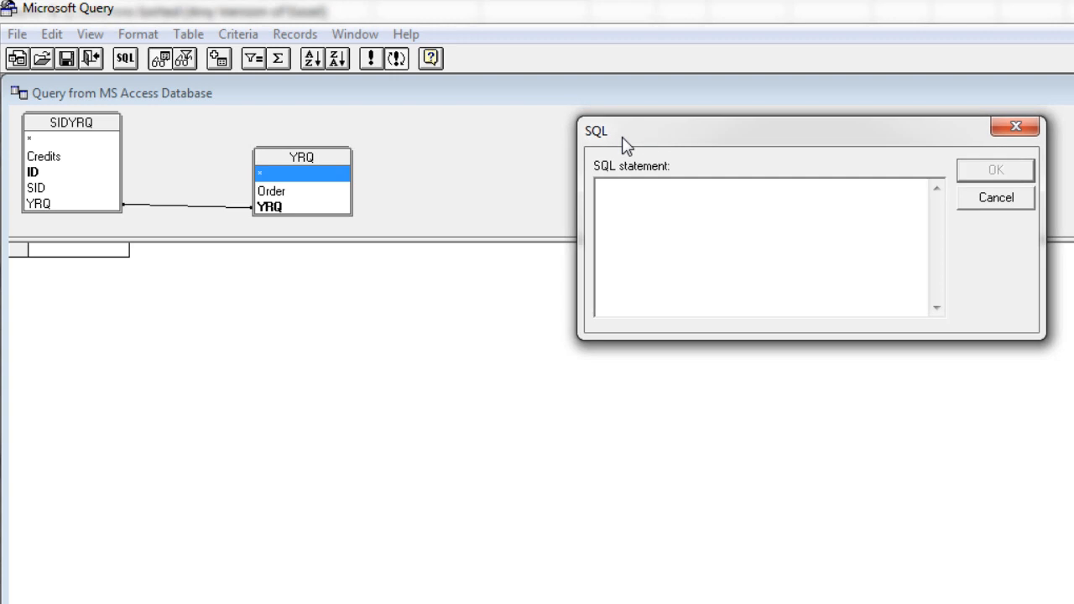
drag(628, 148, 466, 278)
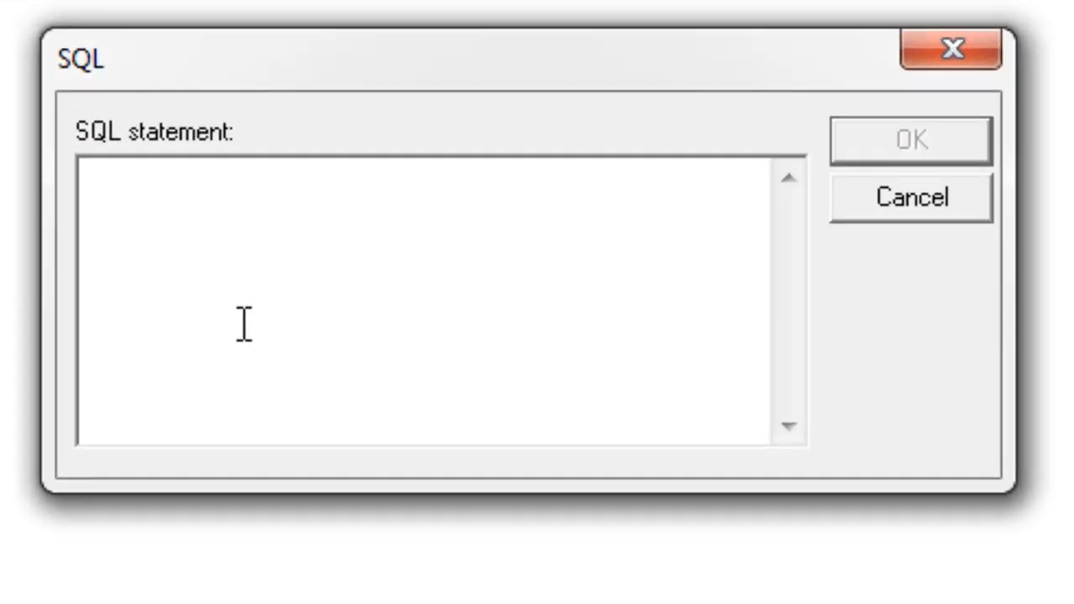
text(SELECT)
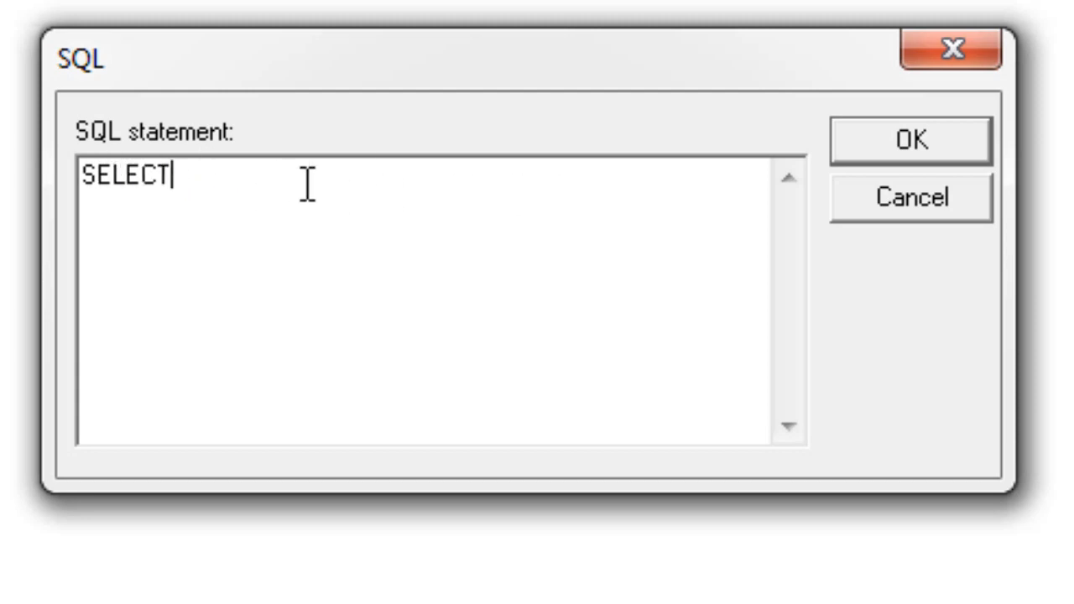
text(SID, )
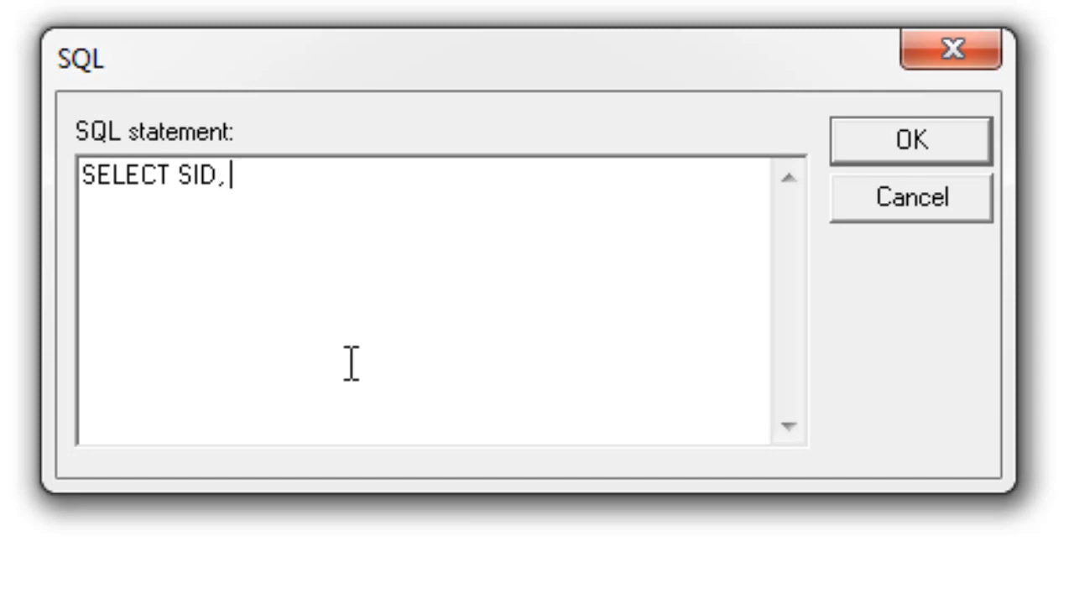
text(MIN()
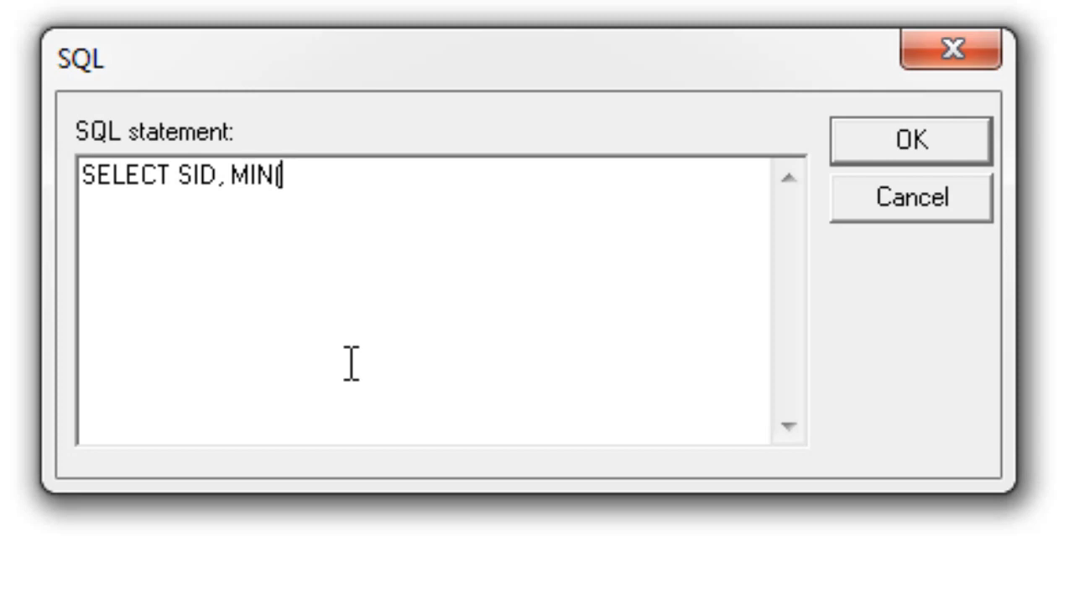
text(SID)
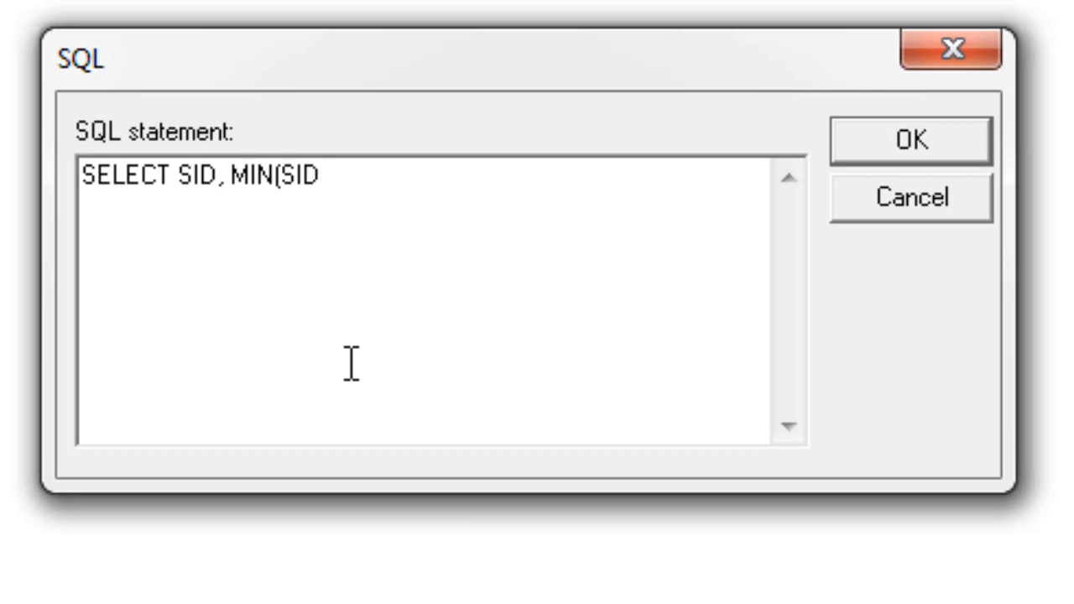
text(YRQ)
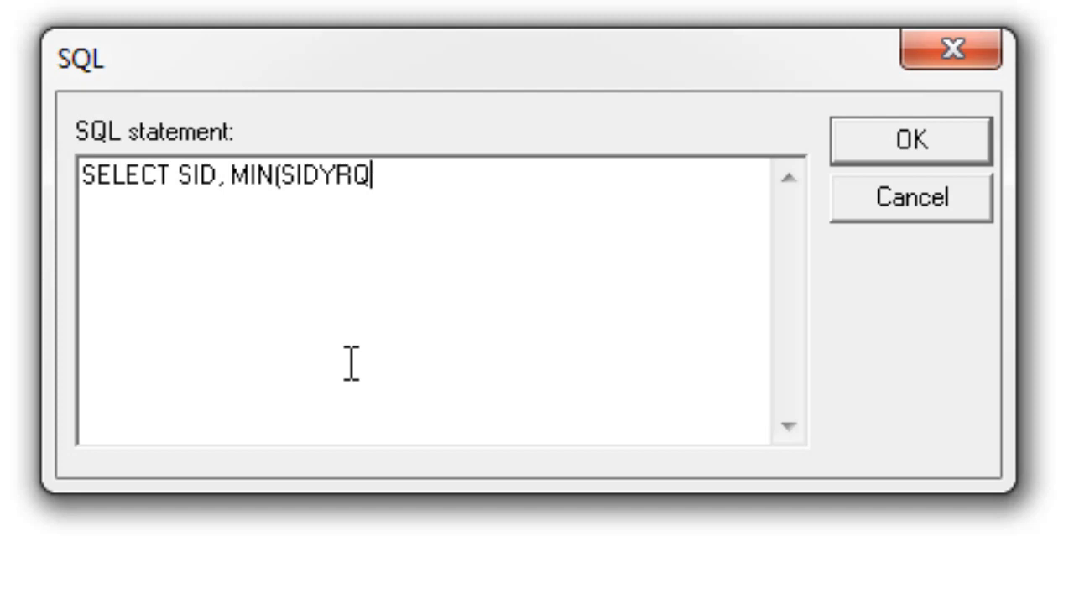
text(.YRQ))
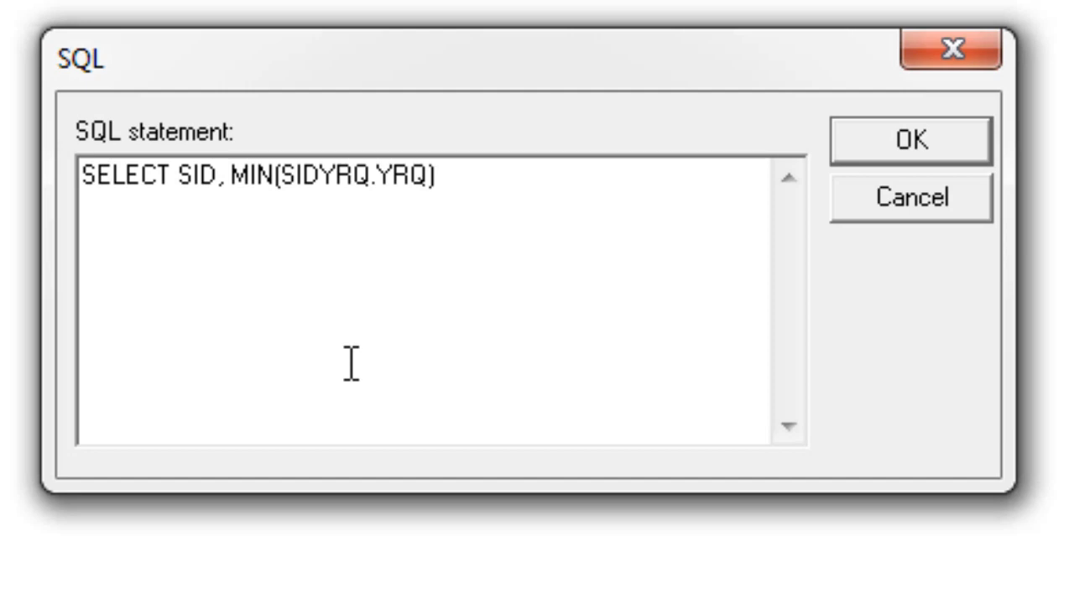
Add MAX(SIDYRQ.YRQ) as the third field of the SELECT clause, followed by a comma.
text(, MAX()
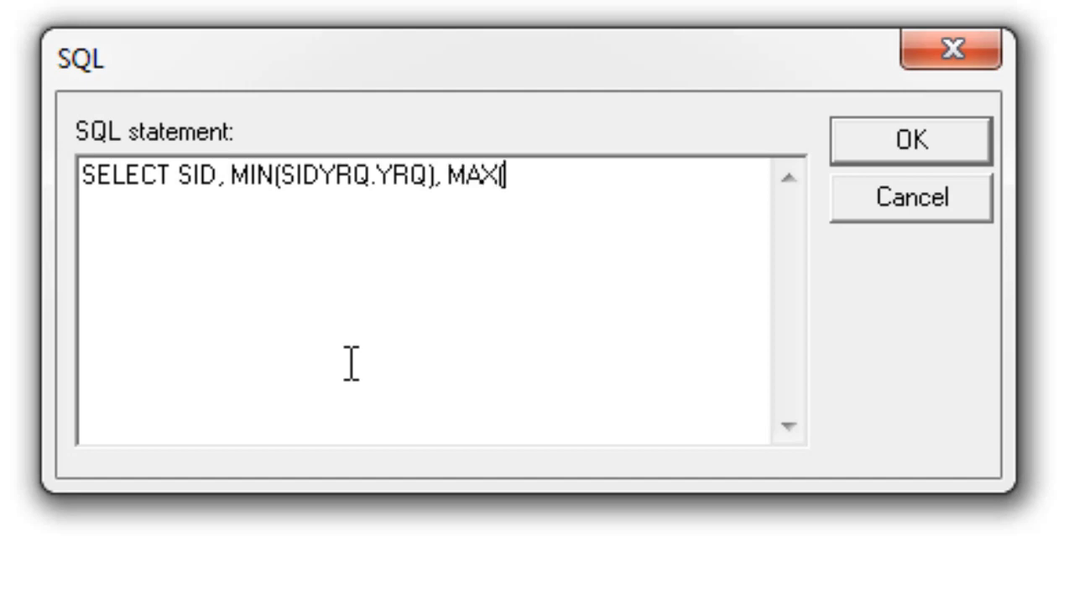
text(SIDYRQ)
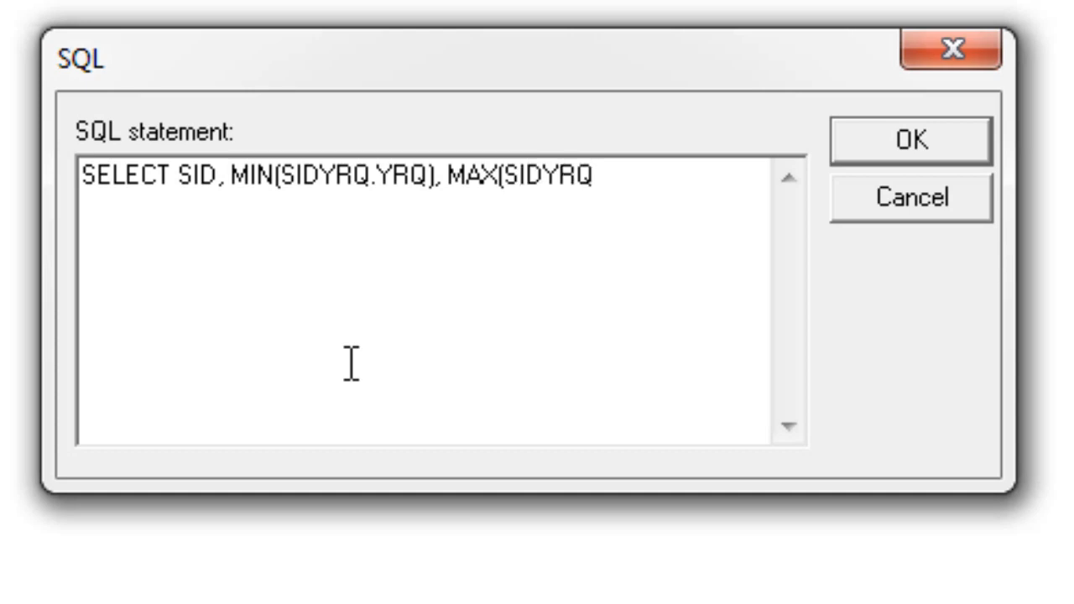
text(.YRQ)
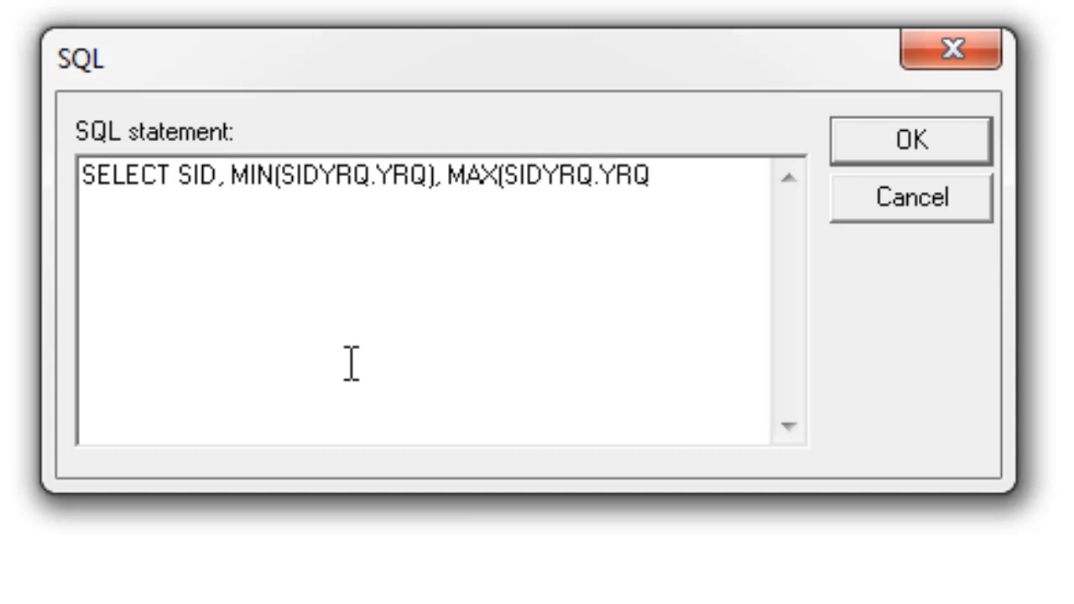
text(),)
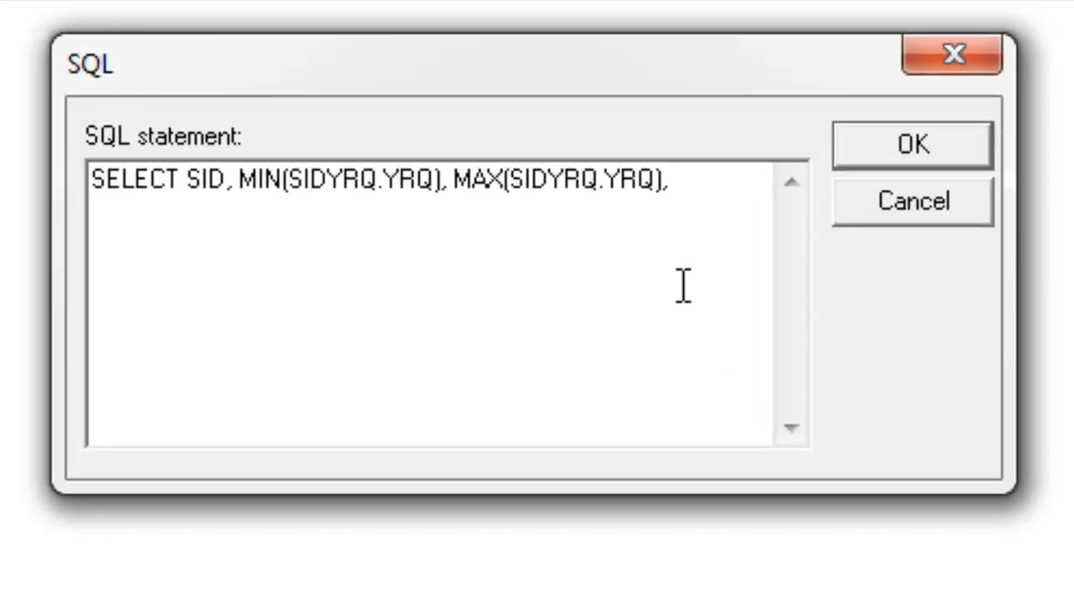
Complete the SELECT clause with the difference expression MAX(Order)-MIN(Order).
text(MIN()
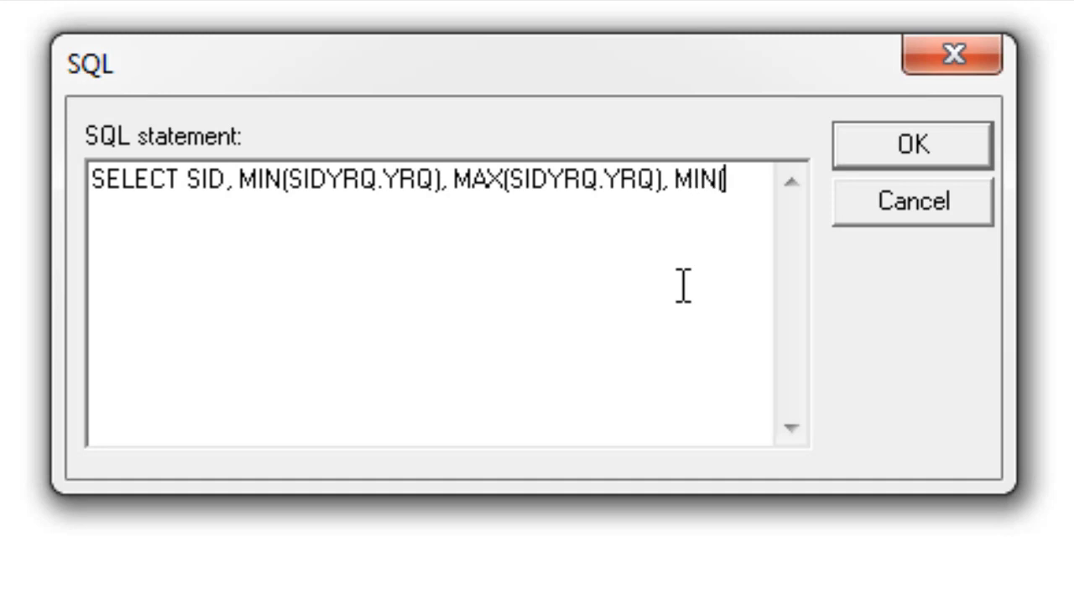
text(Order)
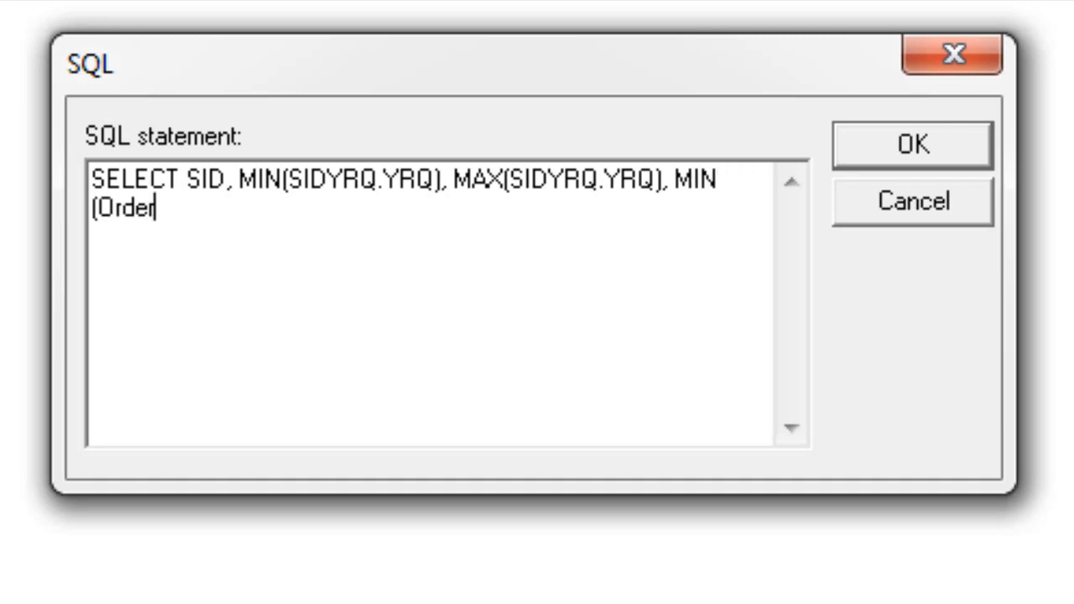
text(-MAX)
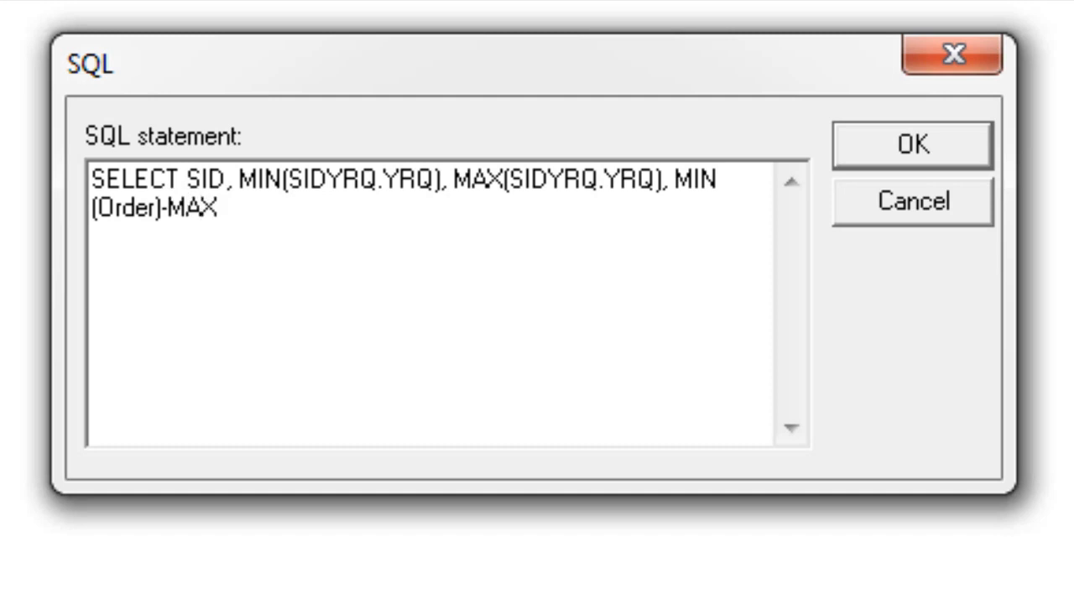
drag(693, 172, 730, 178)
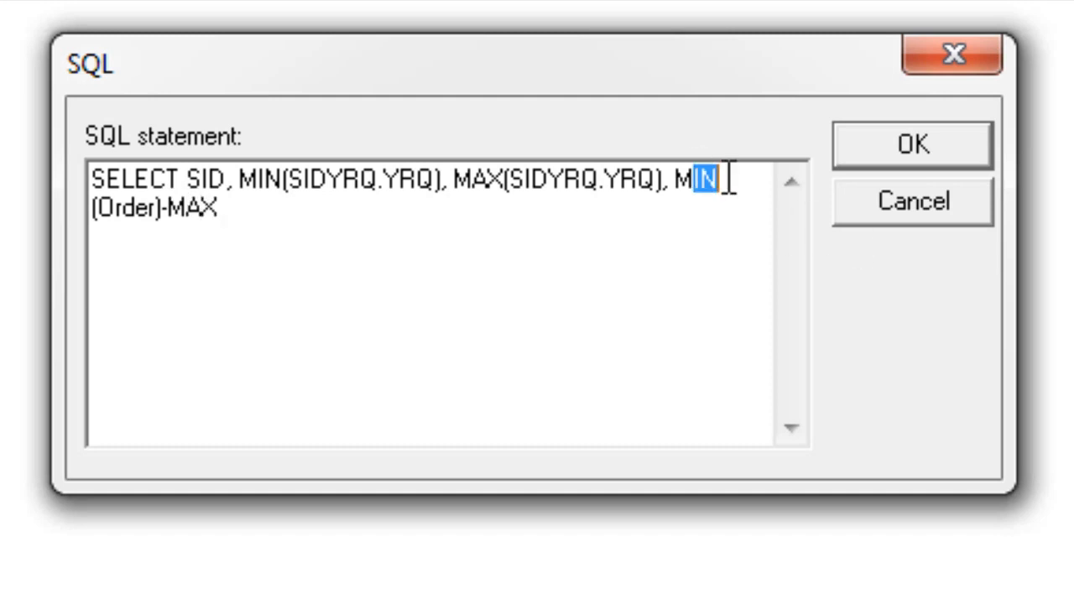
text(AX)
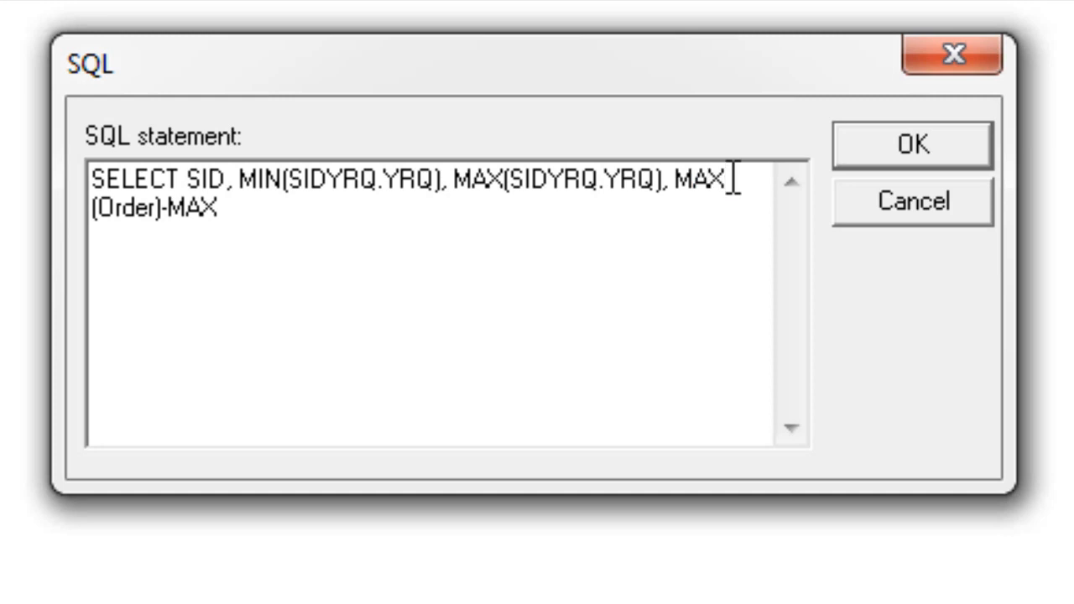
drag(186, 210, 221, 227)
text(IN(Order))
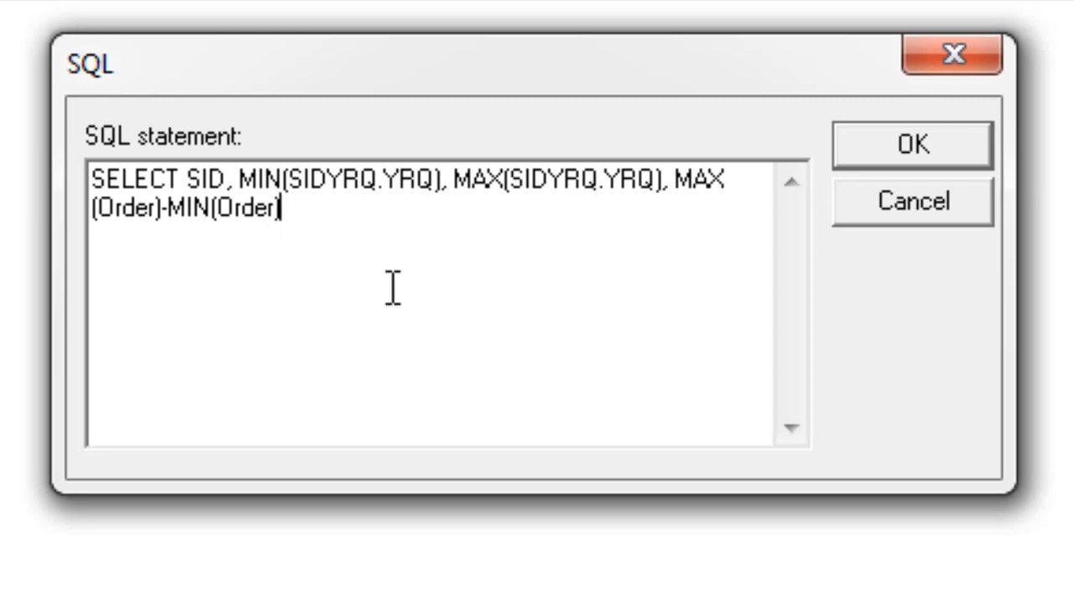
Add the lines FROM SIDYRQ and INNER JOIN YRQ to the SQL statement, ending with a new line.
key(Return)
text(FROM)
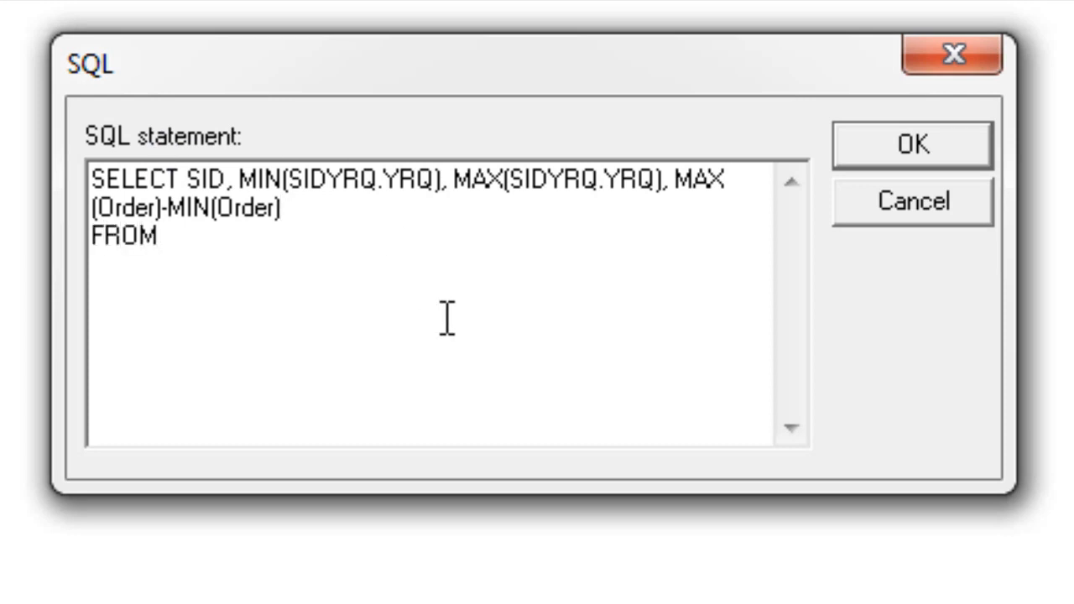
text( SIDYRQ)
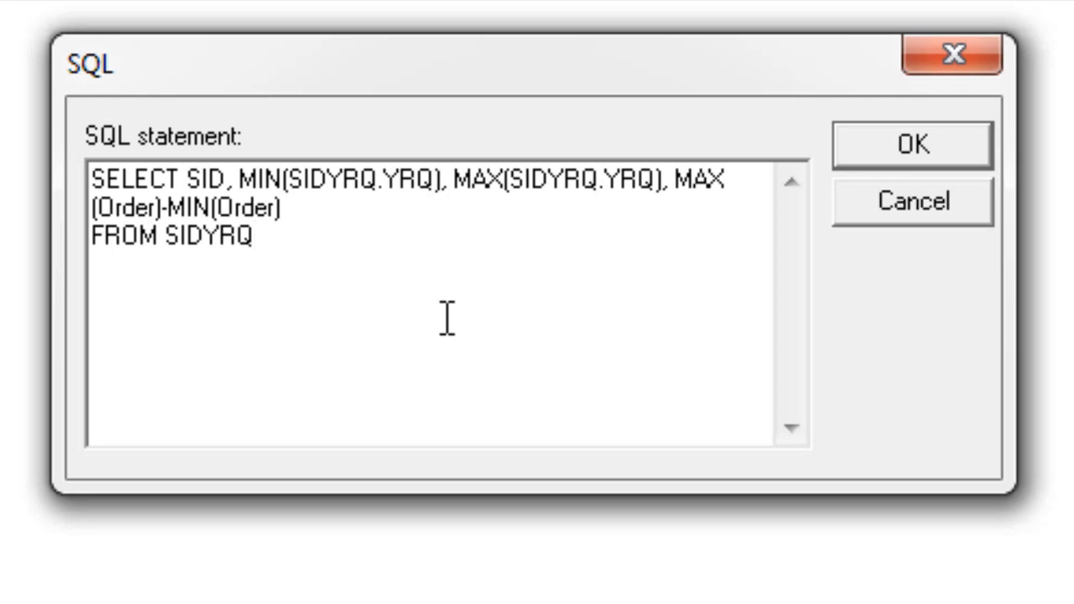
key(Return)
text(INNER)
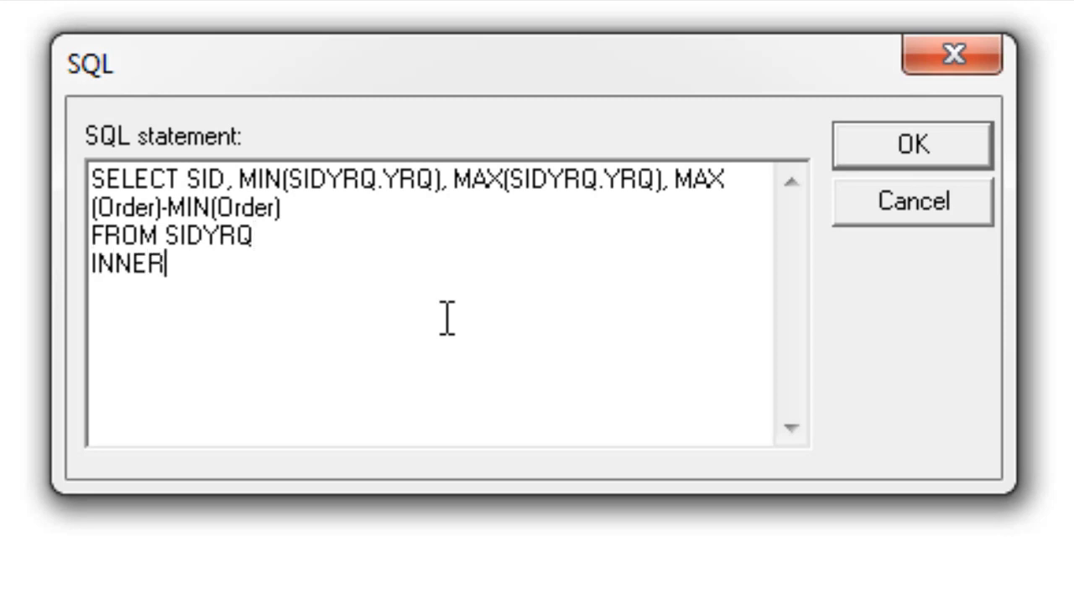
text( JOIN Y)
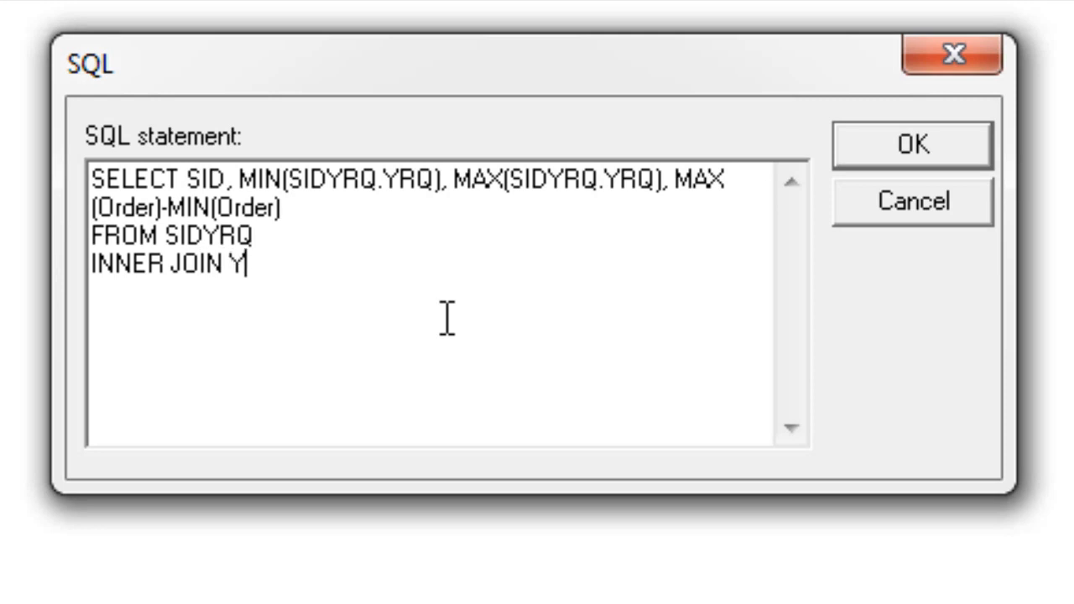
text(RQ)
key(Return)
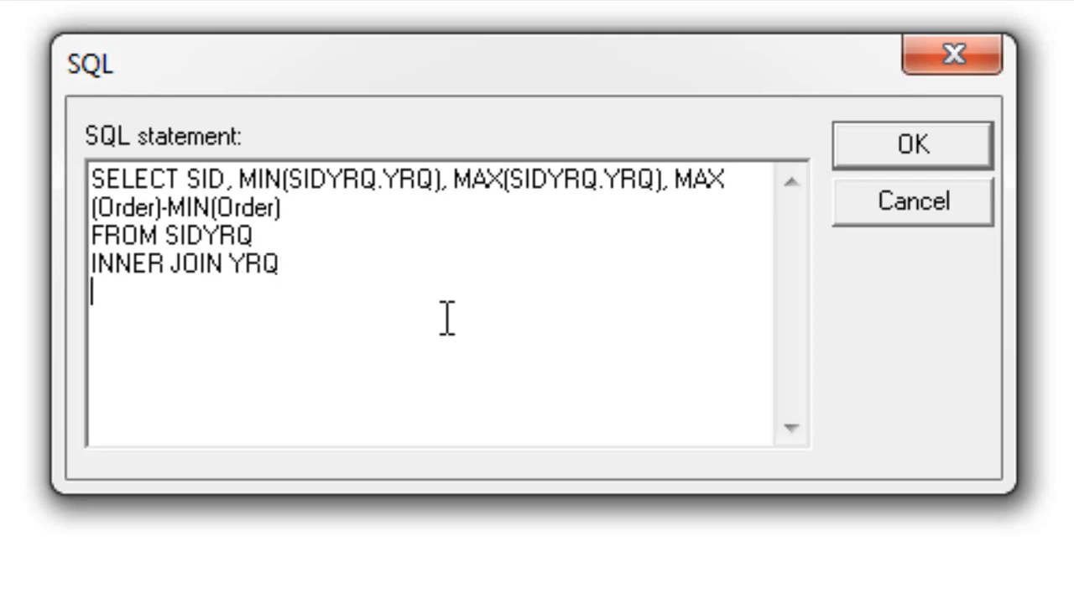
Add the join condition ON SIDYRQ.YRQ = YRQ.YRQ below the INNER JOIN line, ending with a new line.
text(ON SIDYR)
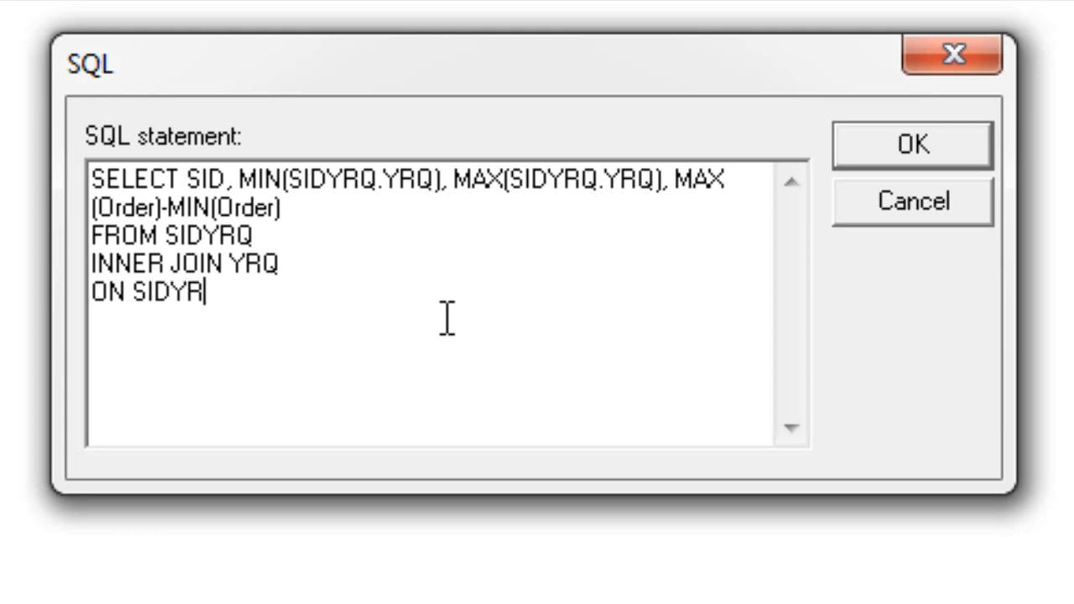
text(Q.YRQ)
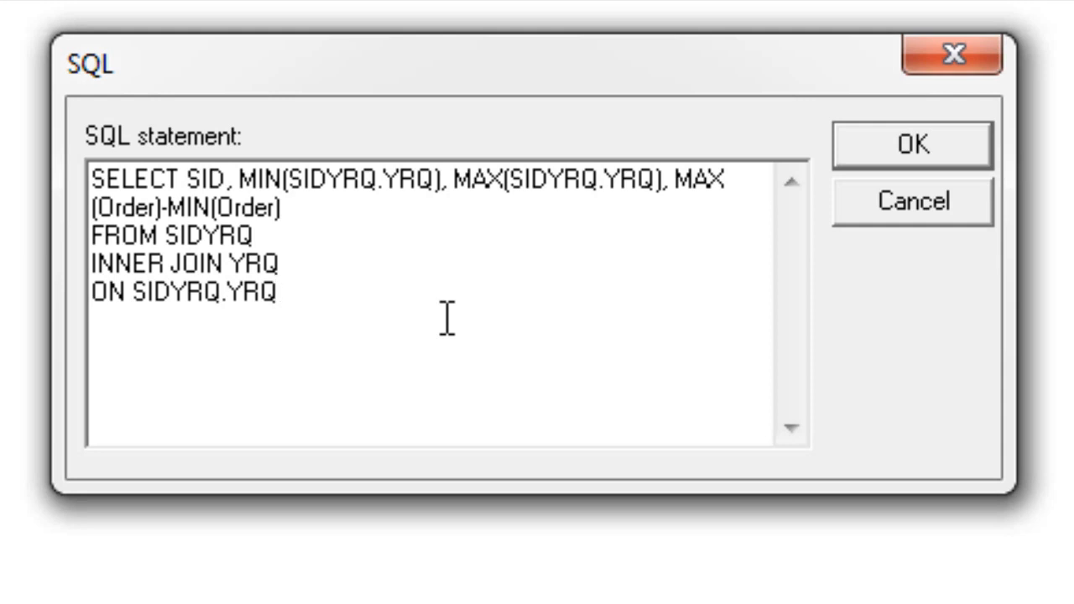
text( = YRQ.YRQ)
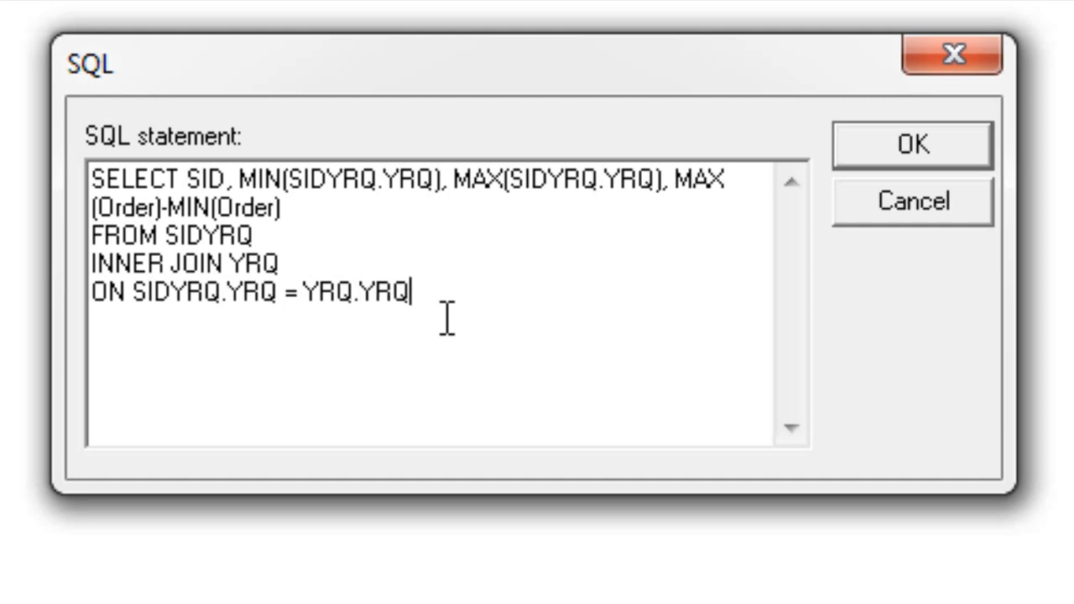
key(Return)
Finish the SQL statement with the clause GROUP BY SID;.
text(GRO)
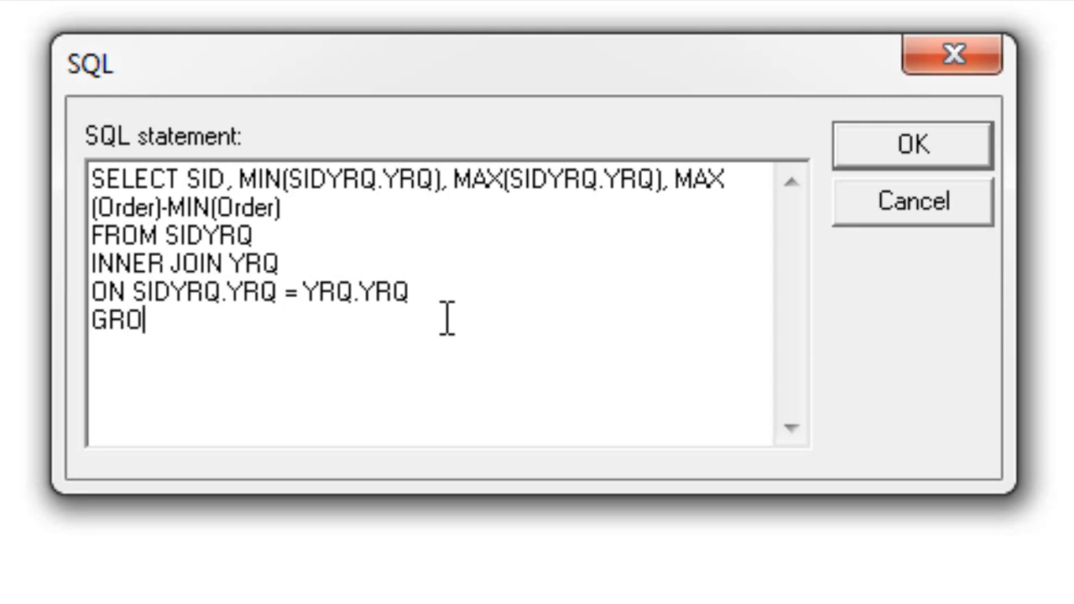
text(UP BY)
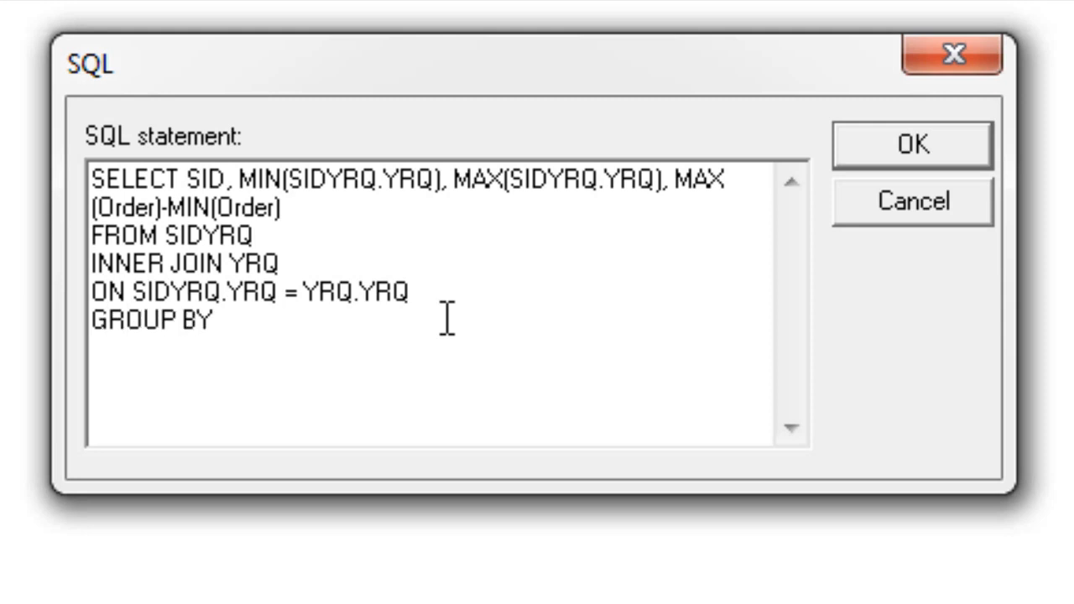
text( SID;)
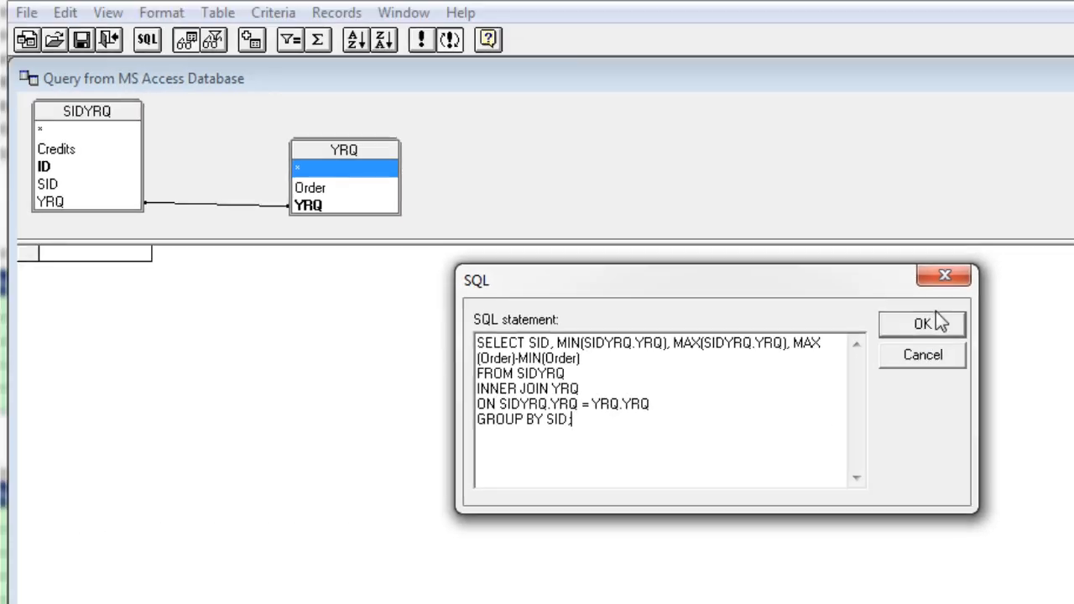
Run the finished SQL statement, continuing without a graphical representation of the query.
click(939, 319)
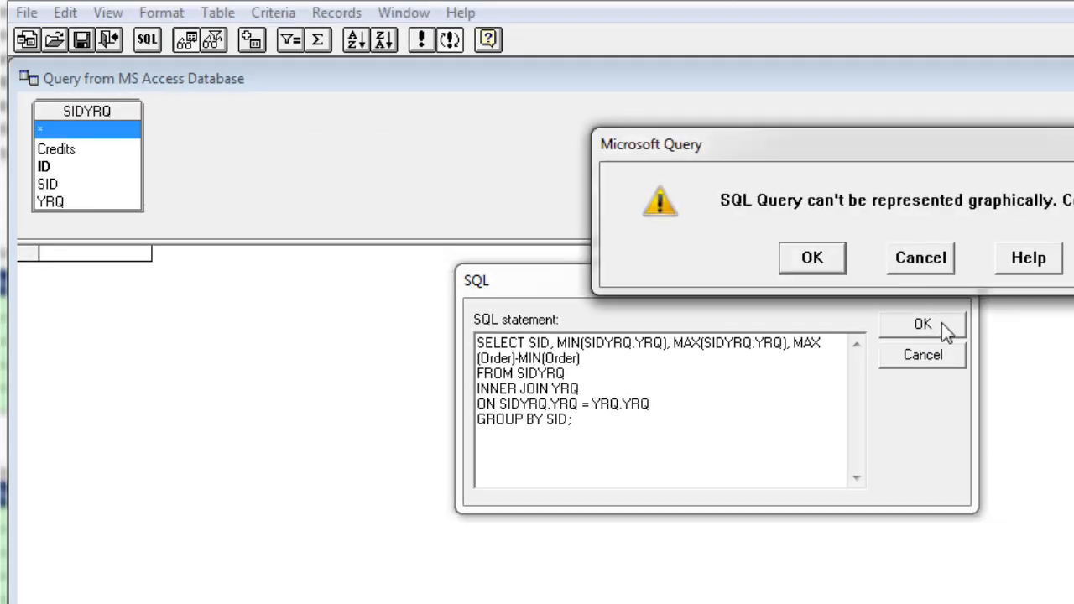
drag(915, 164, 939, 323)
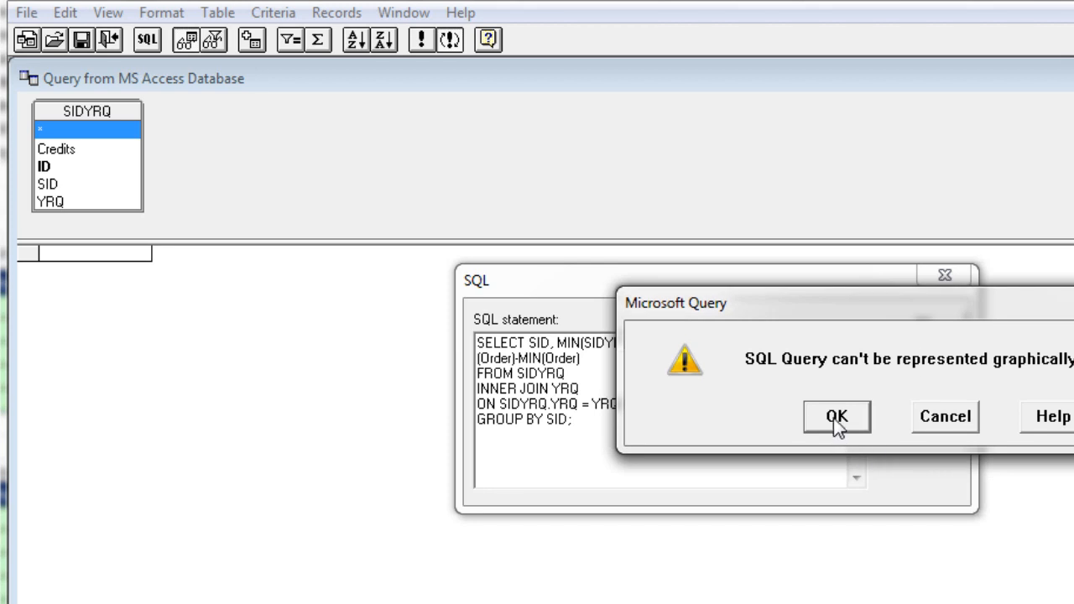
click(837, 417)
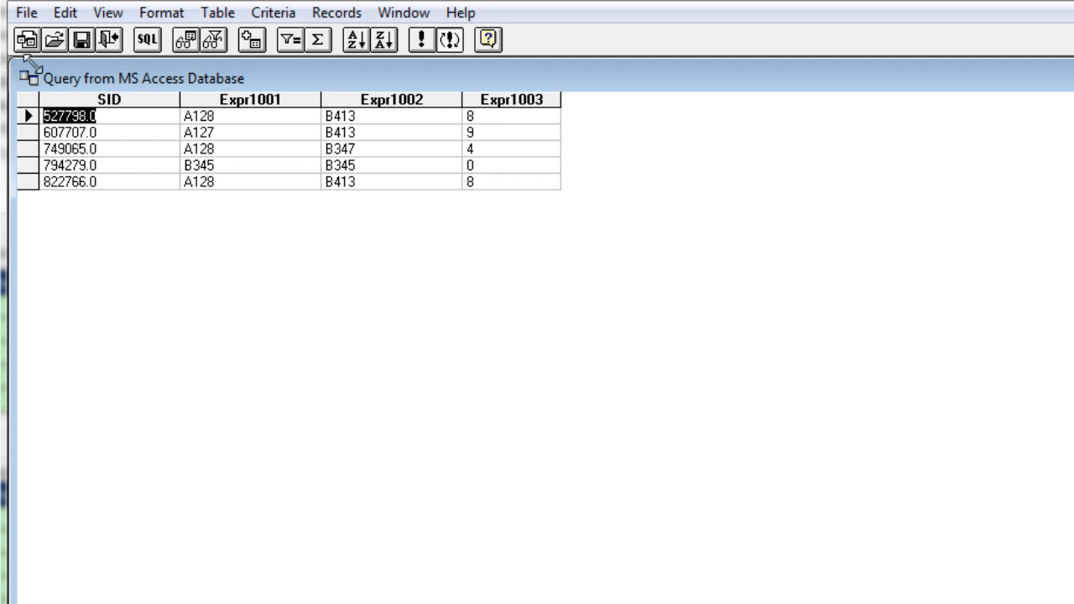
Return the query data to Excel as a table in the existing worksheet at cell R43.
click(26, 15)
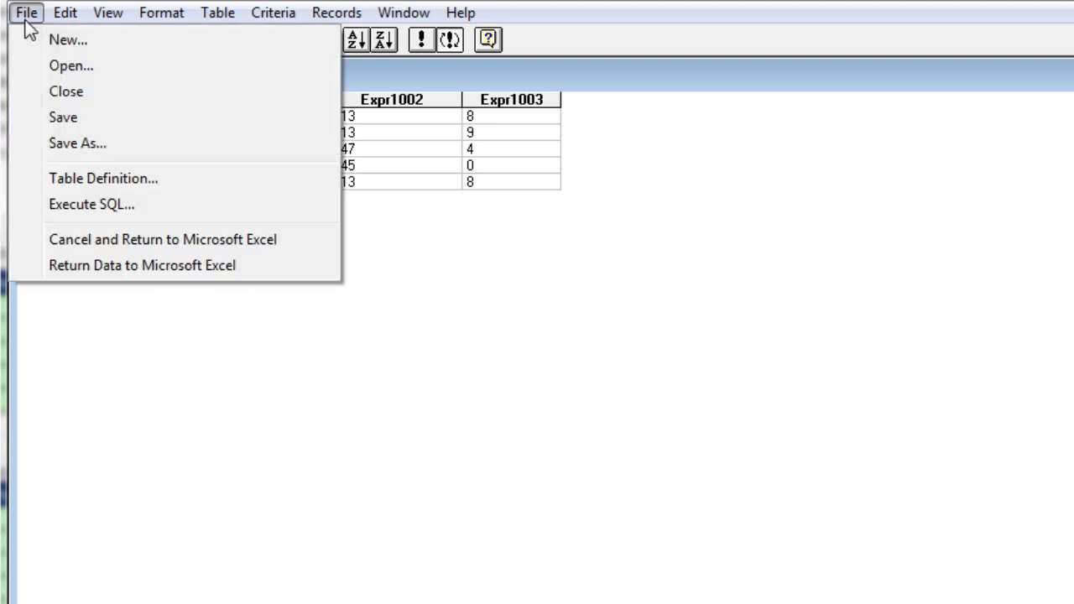
click(85, 276)
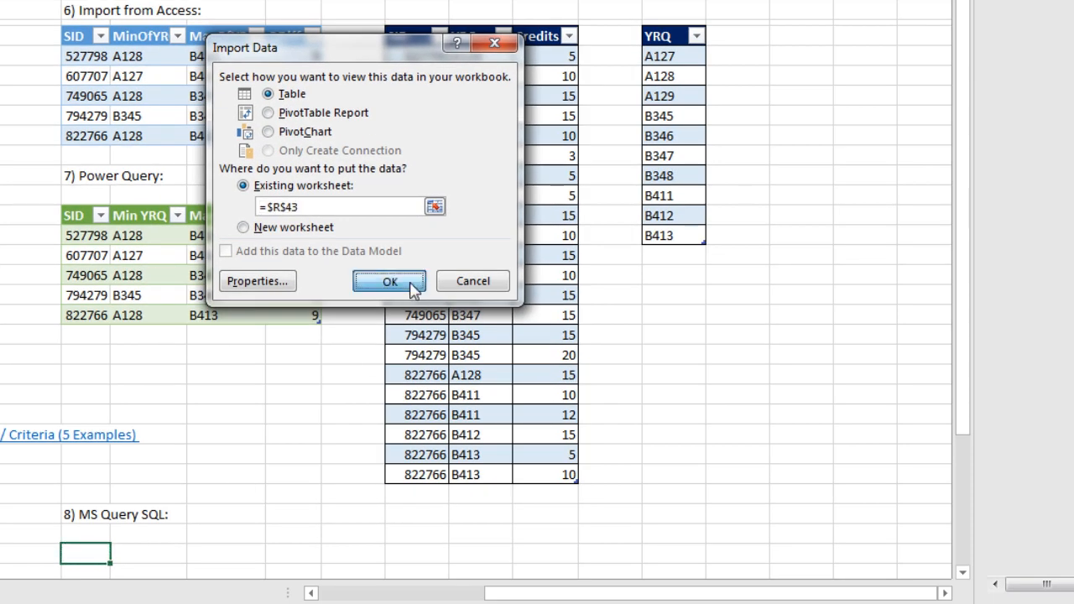
click(389, 281)
scroll(346, 464, down, 3)
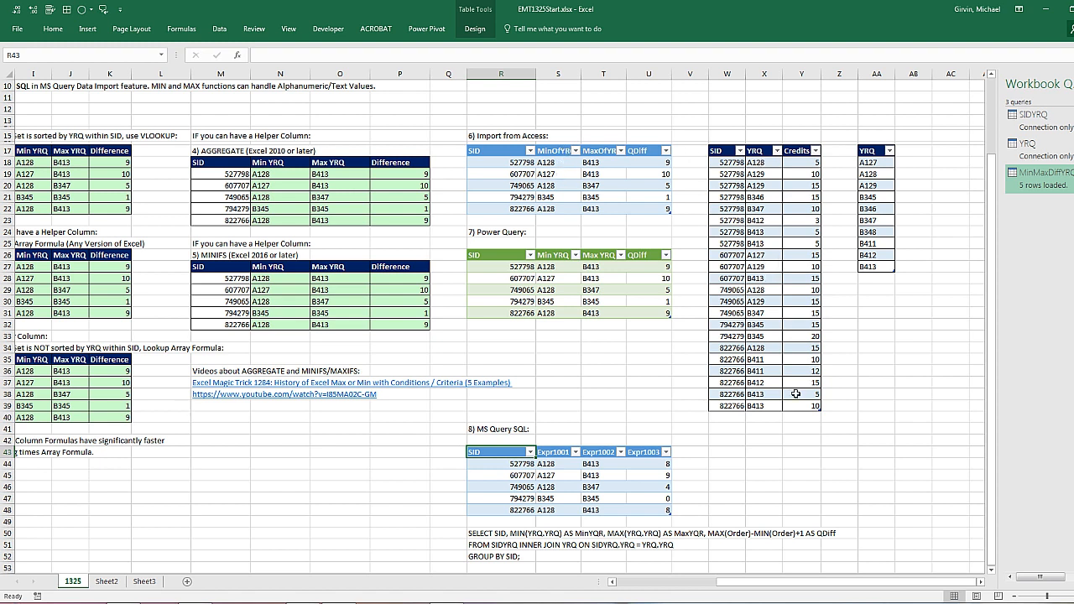
Review the VLOOKUP method's formulas in the first Min YRQ cell I18 and the first Difference cell K18.
drag(810, 583, 626, 571)
scroll(479, 399, up, 3)
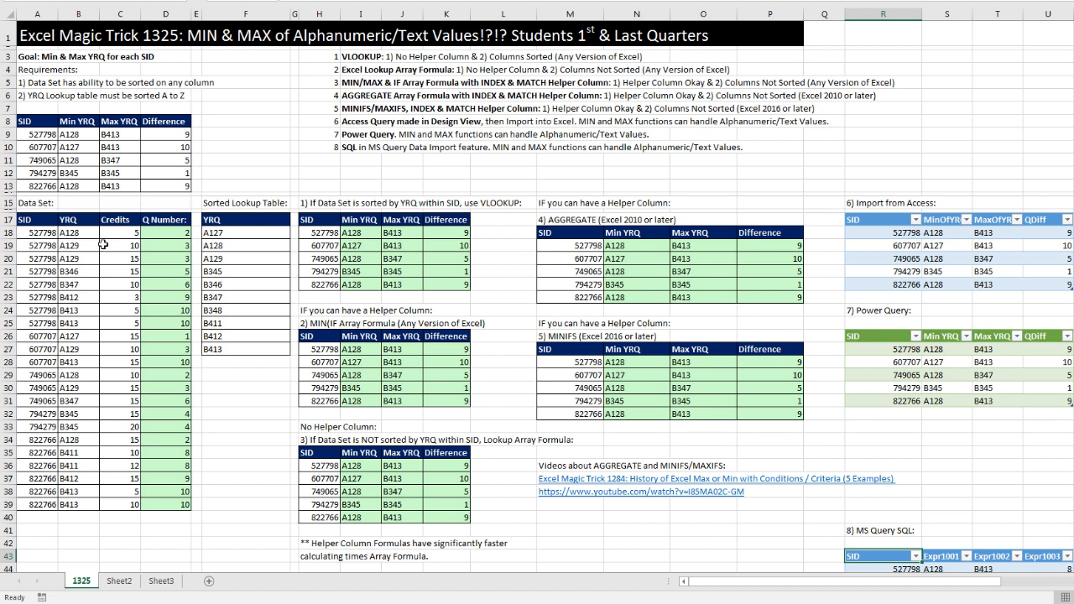
double_click(365, 233)
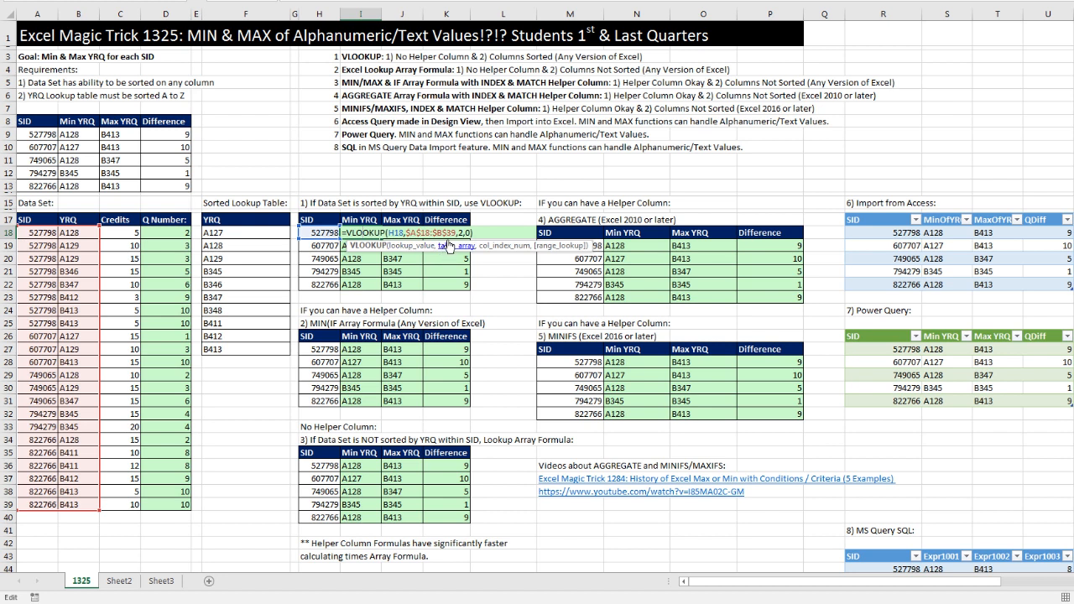
key(Escape)
double_click(460, 235)
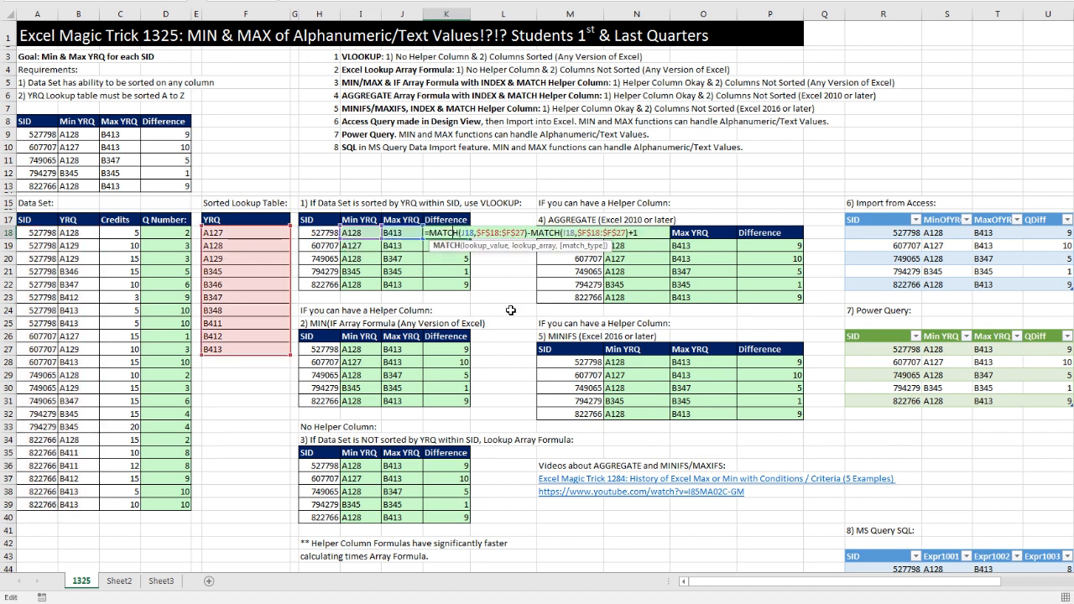
key(Escape)
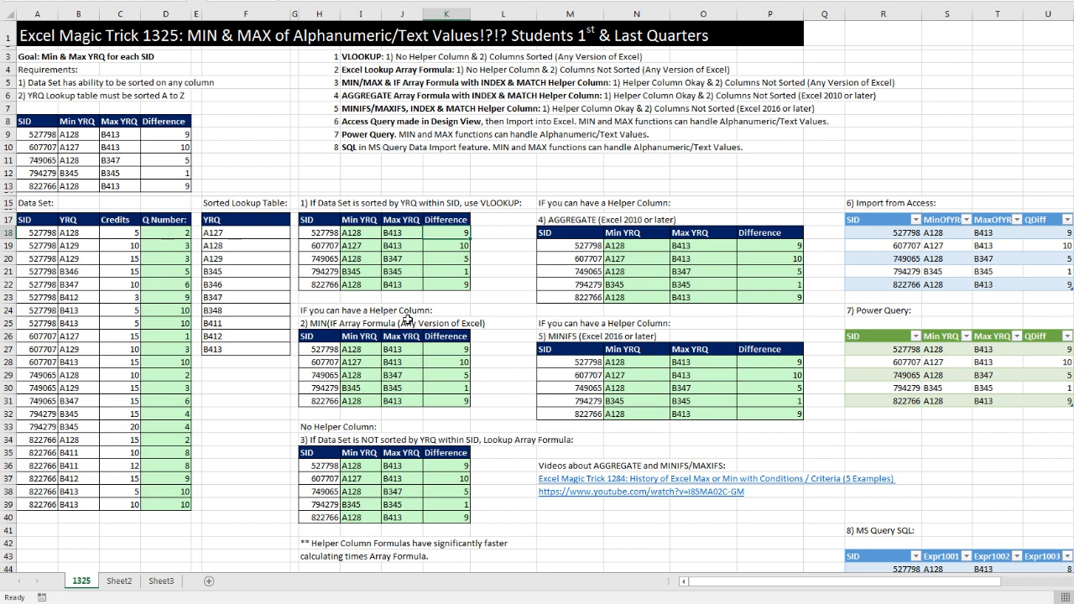
Review the first Min YRQ formulas of the MIN(IF array method in I27 and the AGGREGATE method in N19.
click(351, 351)
double_click(351, 351)
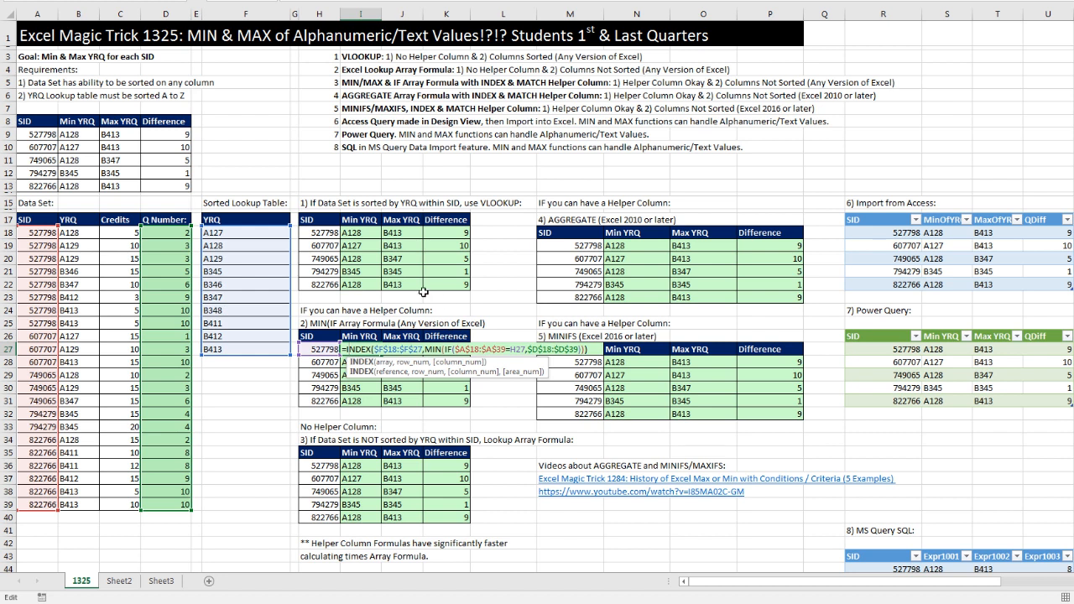
key(Escape)
double_click(619, 246)
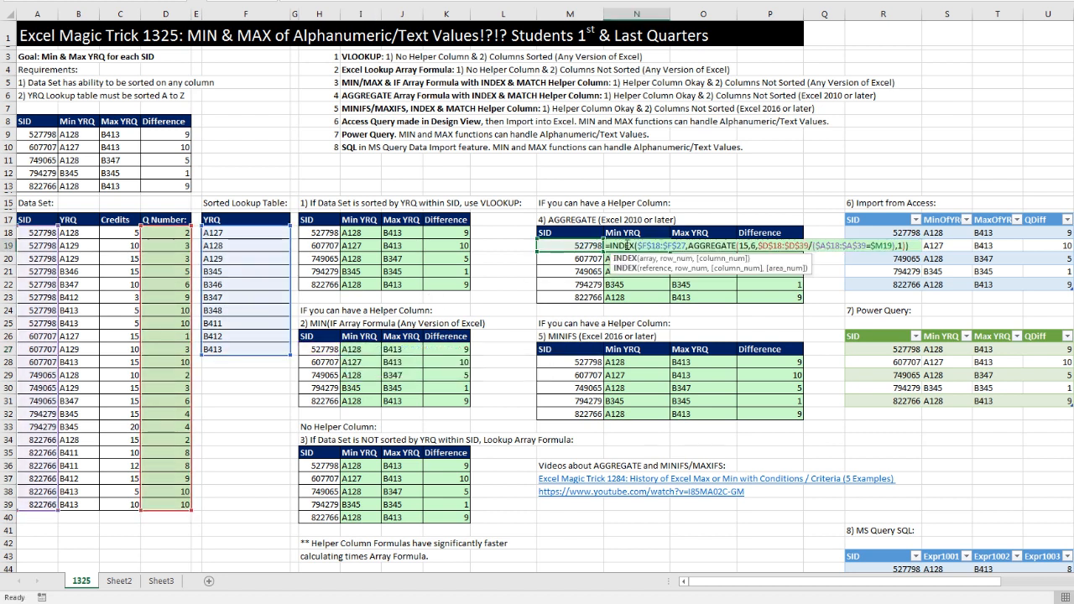
key(Escape)
Review the first Min YRQ formulas of the MINIFS method in N28 and the lookup array method without helper column in I36.
double_click(634, 362)
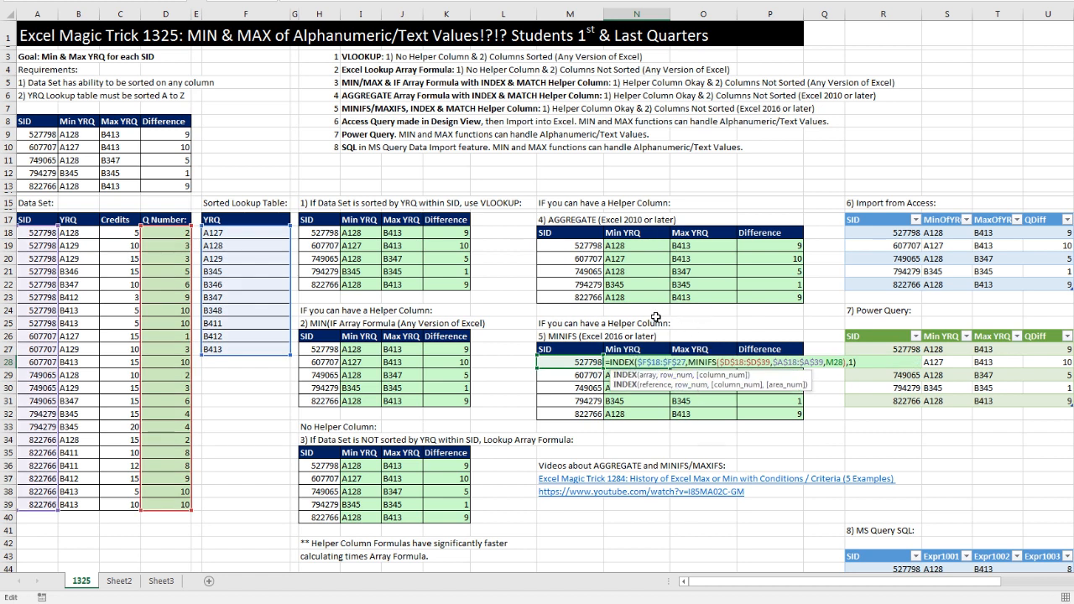
key(Escape)
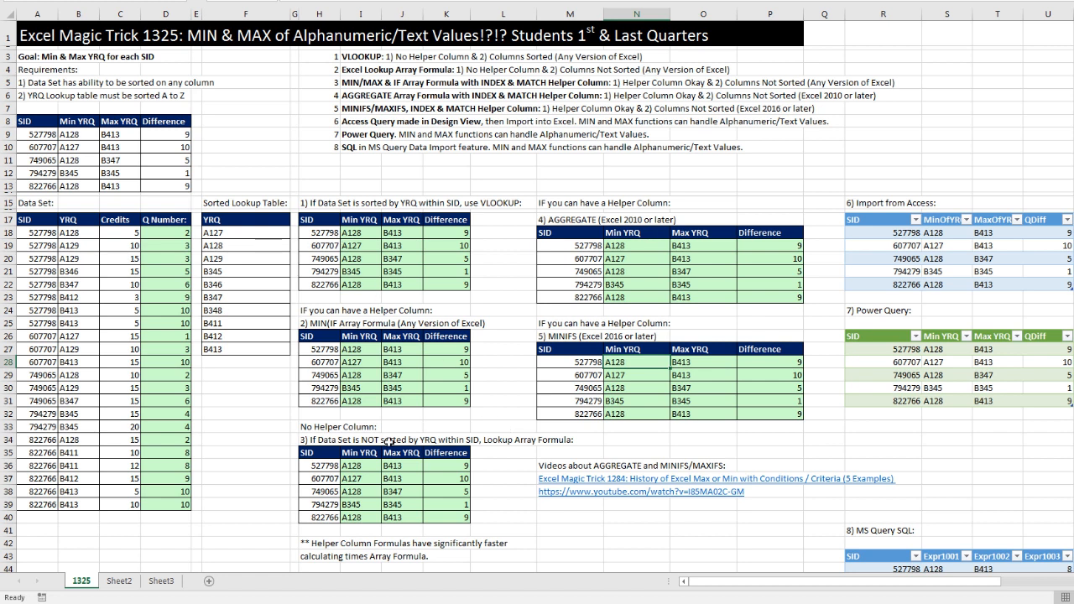
double_click(365, 465)
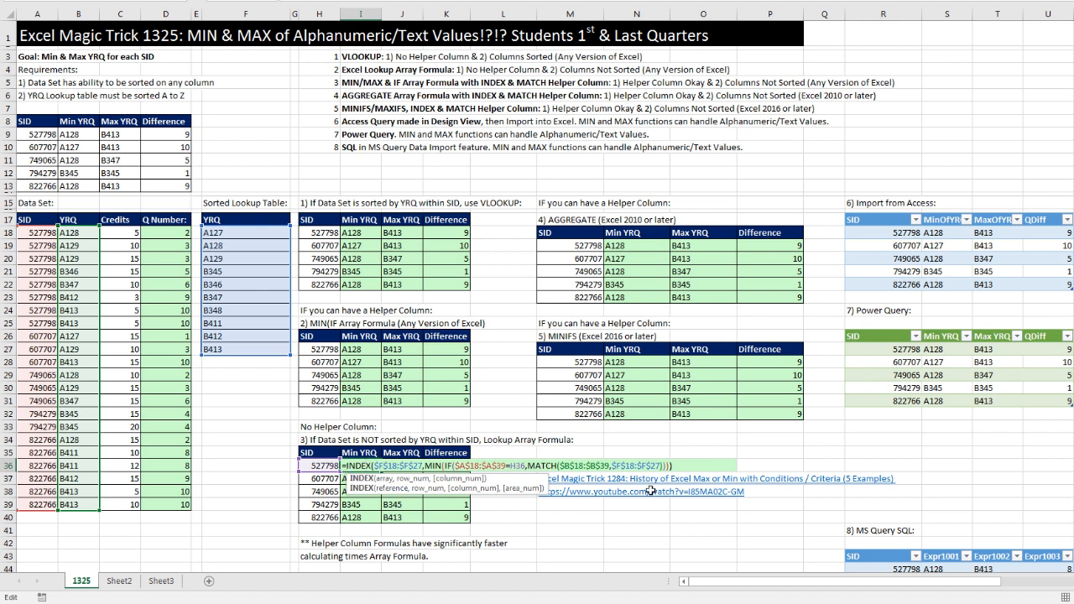
key(Escape)
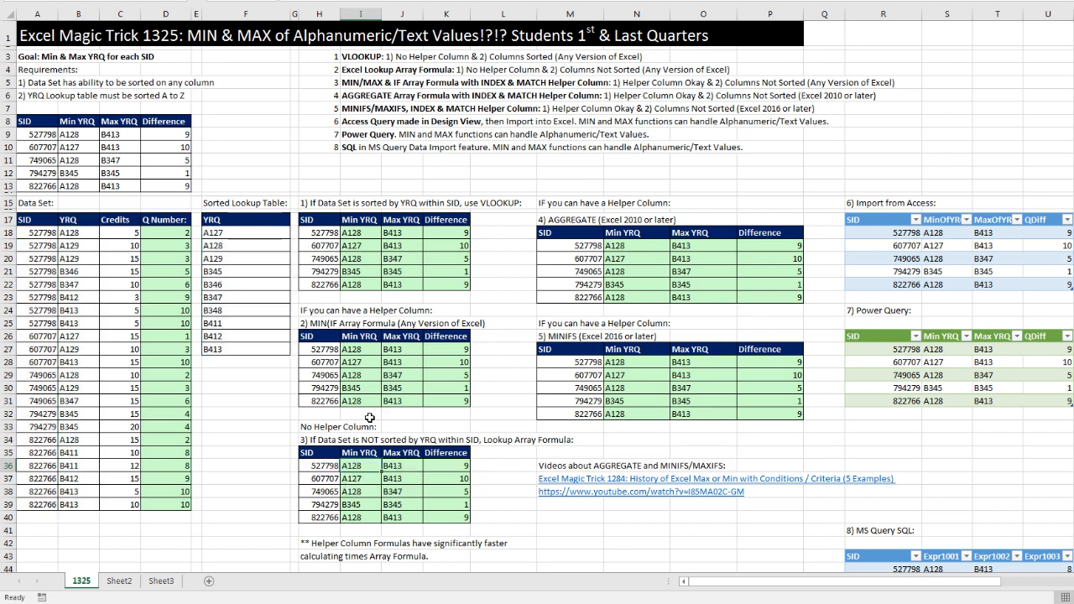